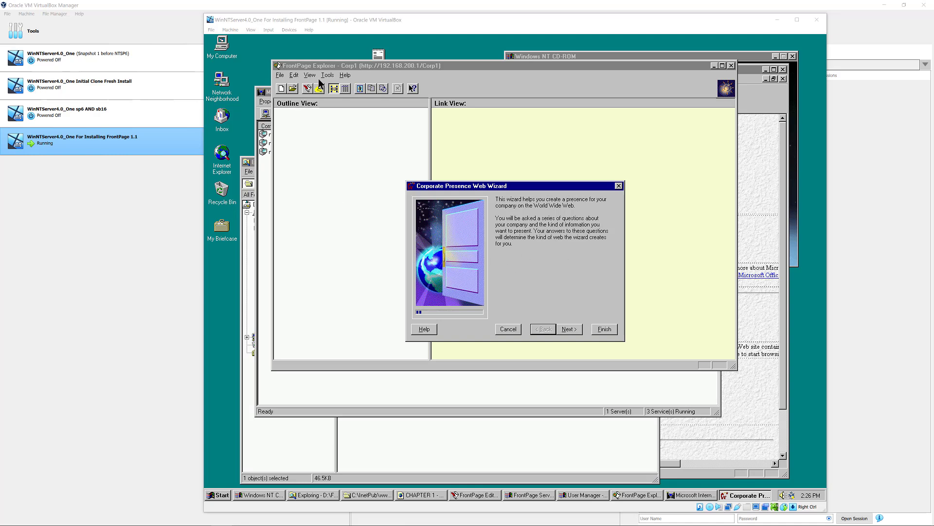
- Leave out the Search Form page and drop Company Profile from the home page topics
left_click(516, 187)
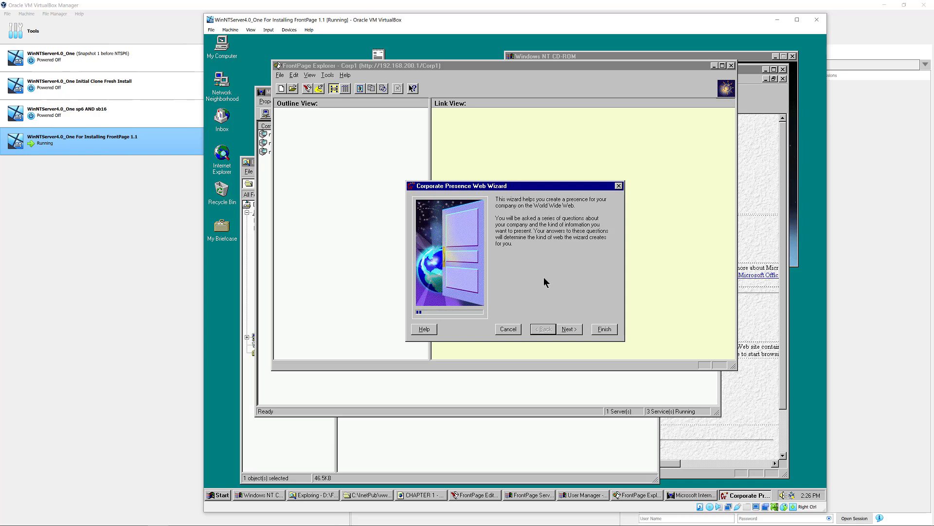
left_click(567, 329)
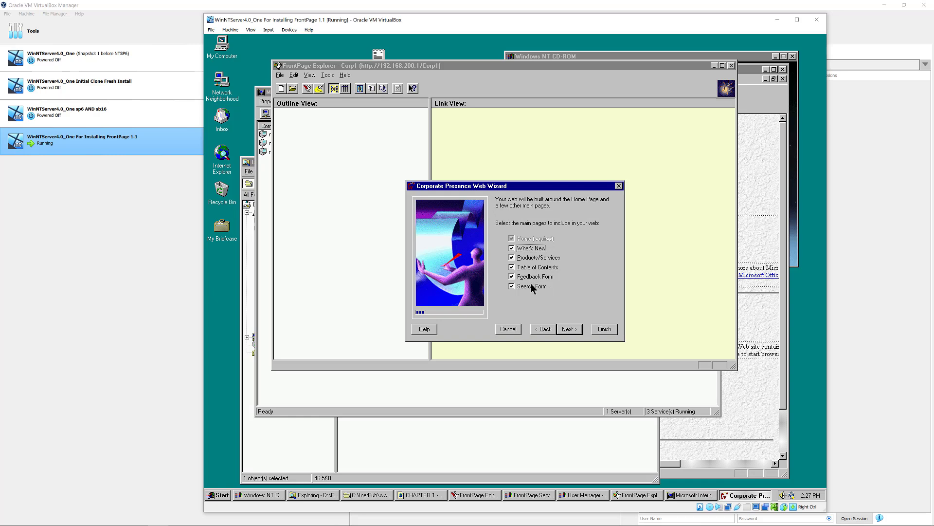
left_click(518, 286)
left_click(567, 330)
left_click(512, 274)
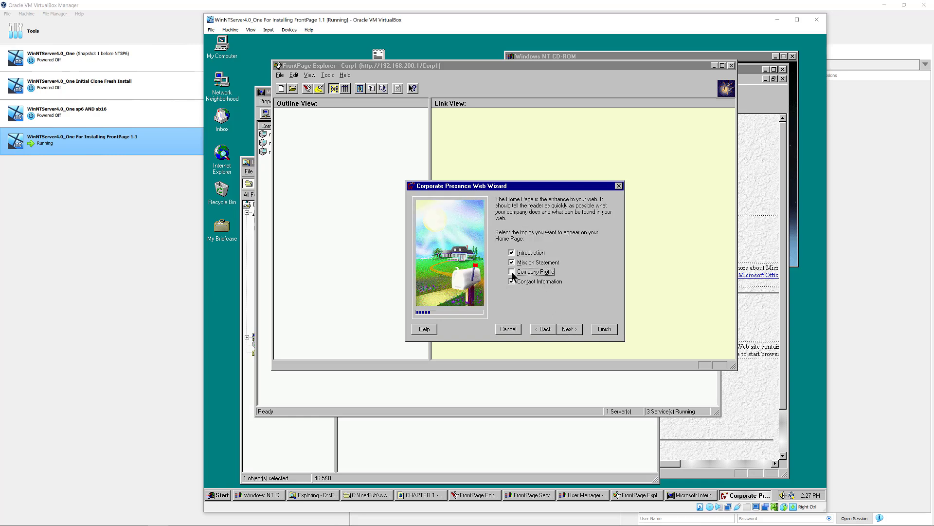
left_click(568, 329)
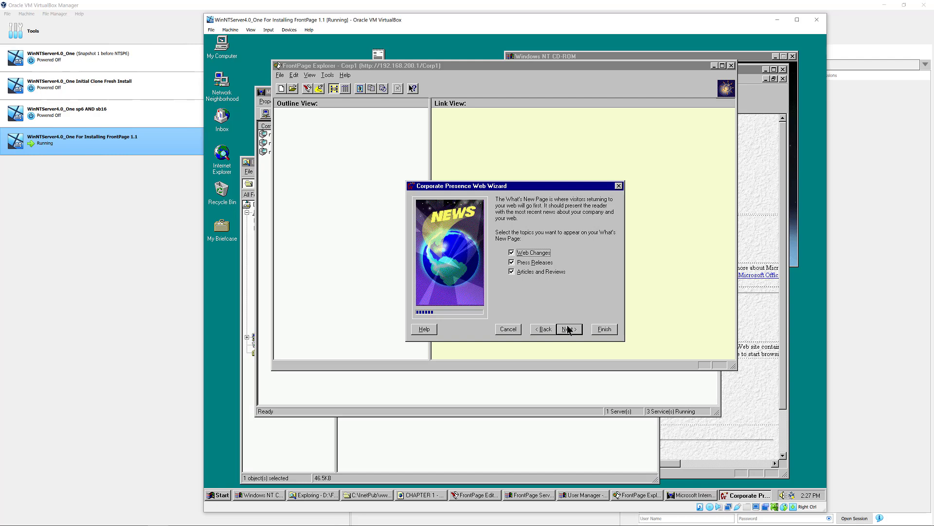
- Edit the number of product and service pages for the corporate web
left_click(568, 330)
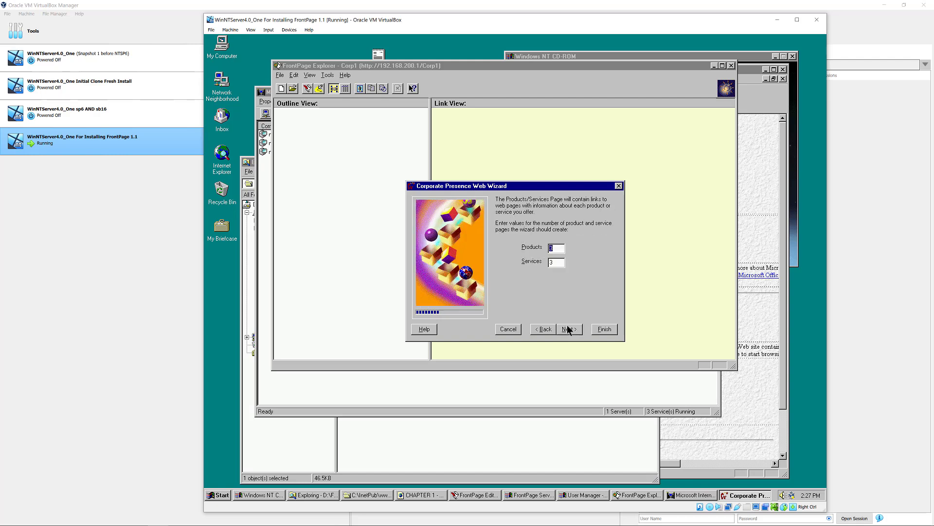
left_click(556, 248)
double_click(546, 246)
left_click_drag(537, 258, 534, 258)
left_click(570, 329)
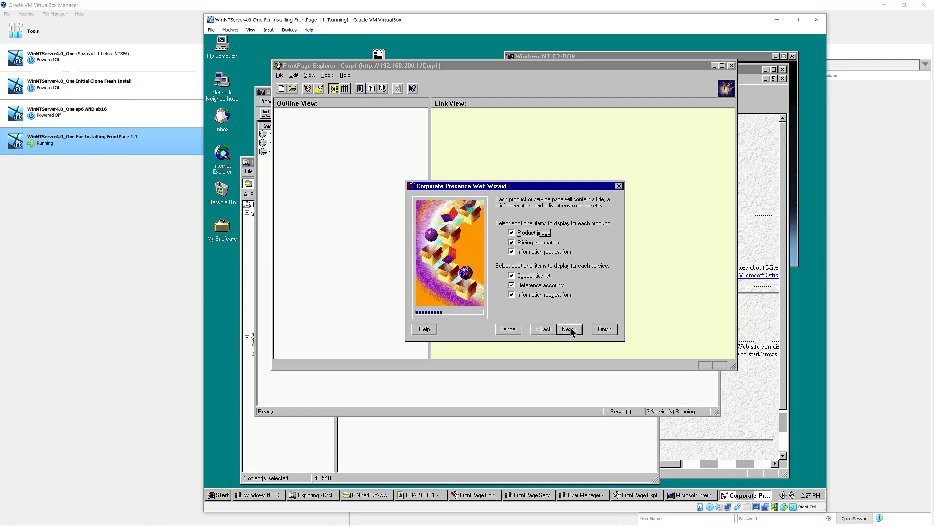
- Remove FAX Number from the feedback form and keep tab-delimited feedback storage
left_click(570, 329)
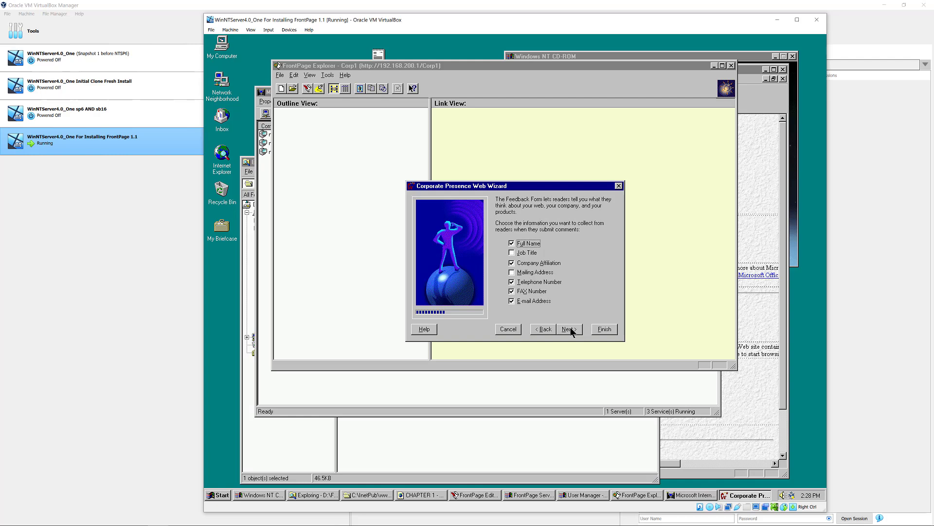
left_click(518, 292)
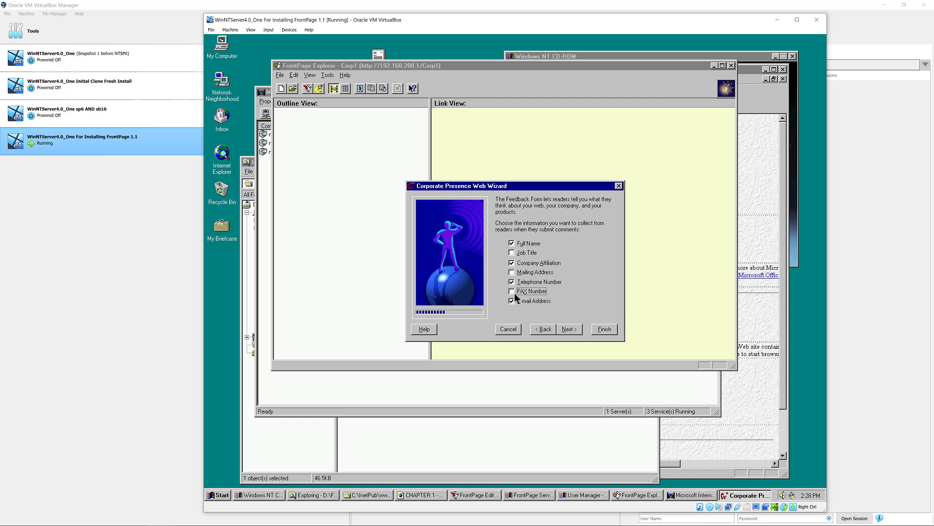
left_click(568, 329)
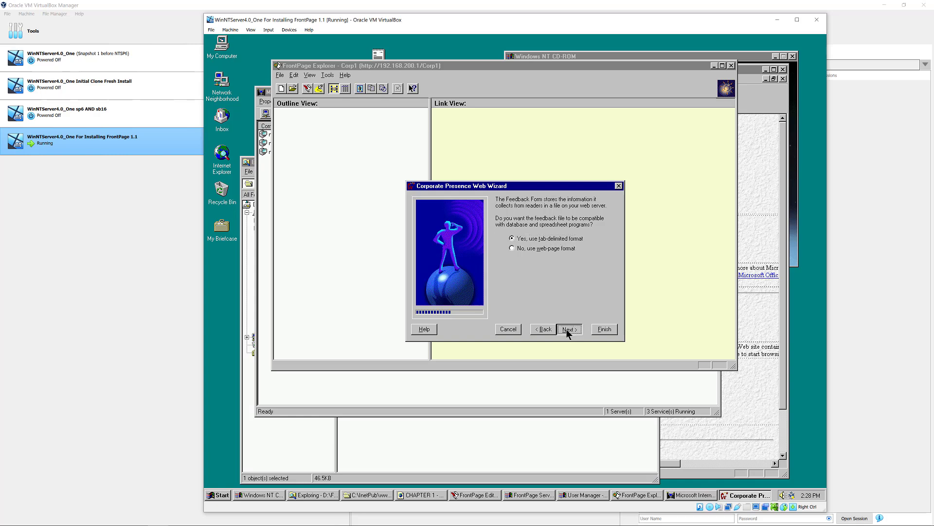
left_click(567, 330)
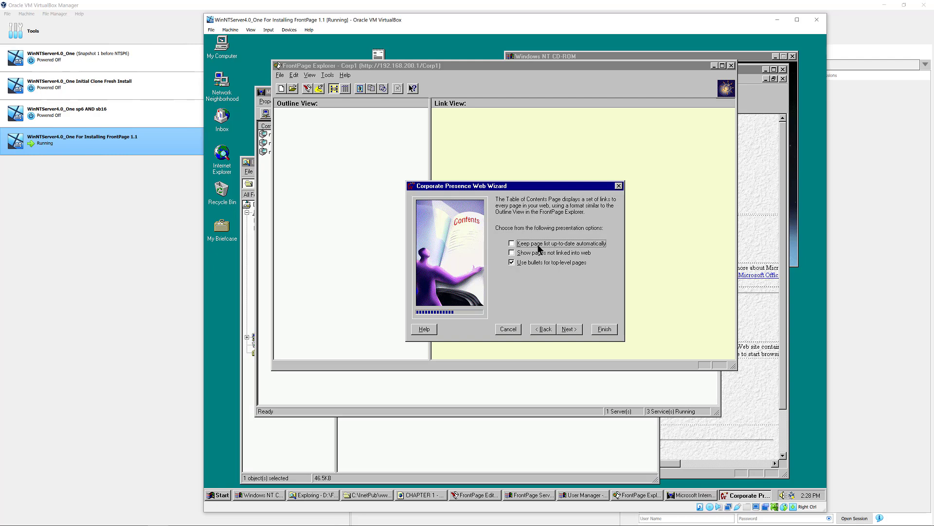
- Make the table of contents show pages not linked into the web
left_click(539, 253)
left_click(565, 328)
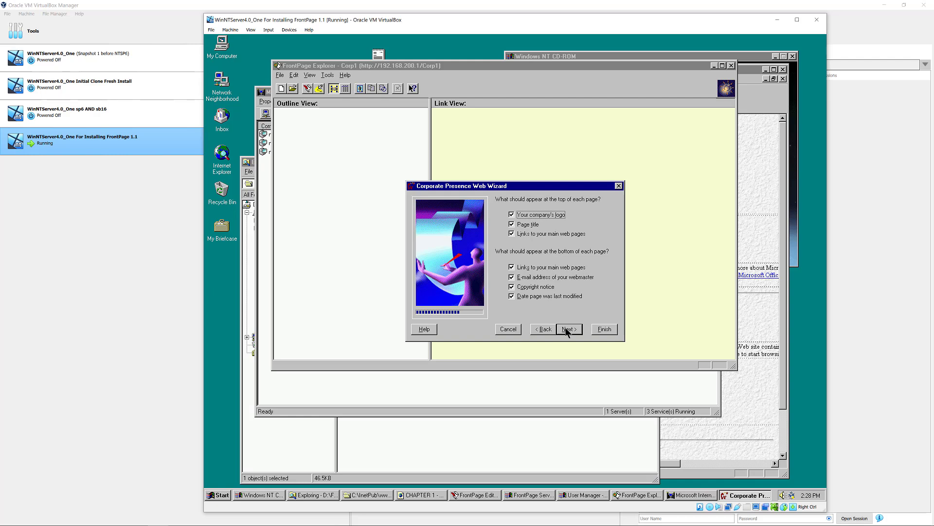
left_click(567, 331)
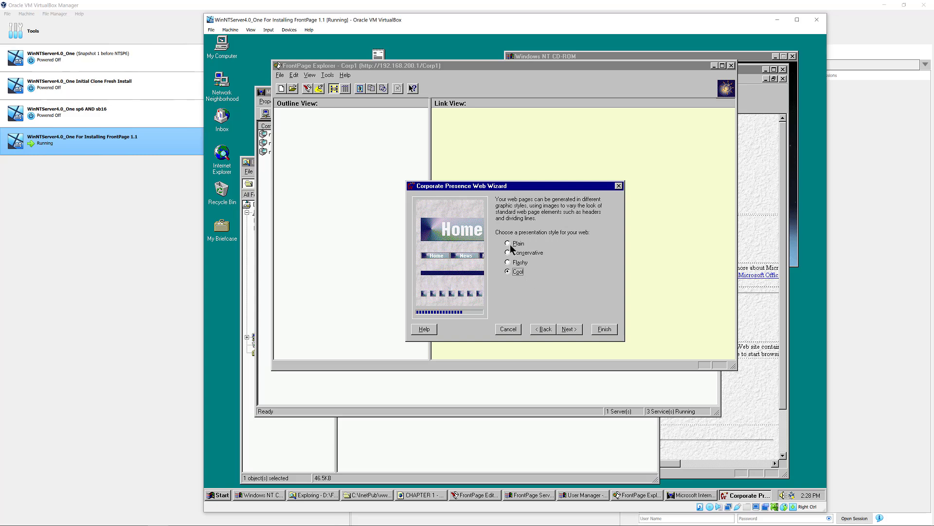
- Compare the Plain, Conservative, Flashy and Cool styles and choose Flashy
left_click(510, 245)
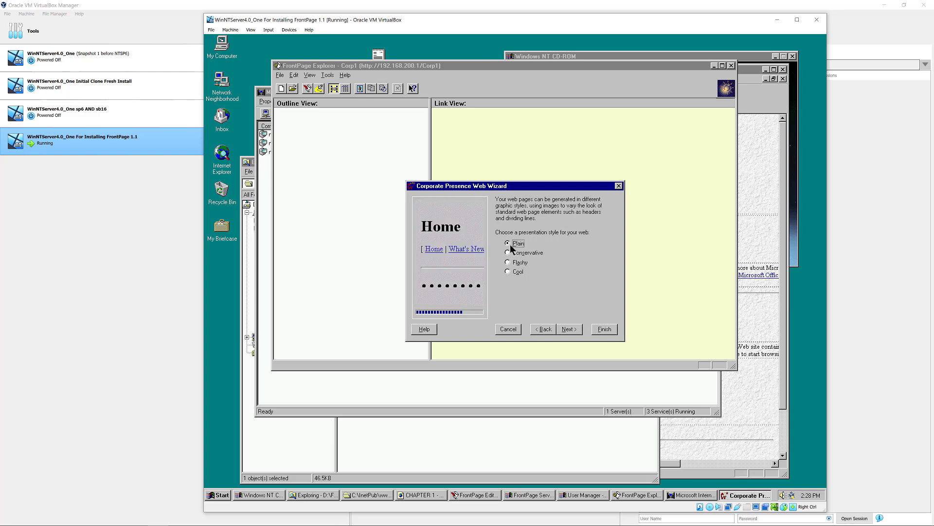
left_click(509, 253)
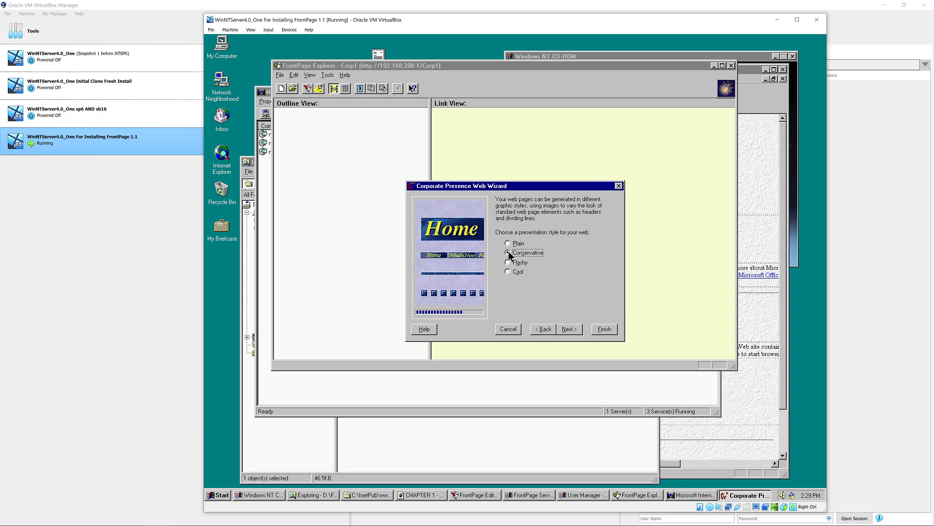
left_click(510, 264)
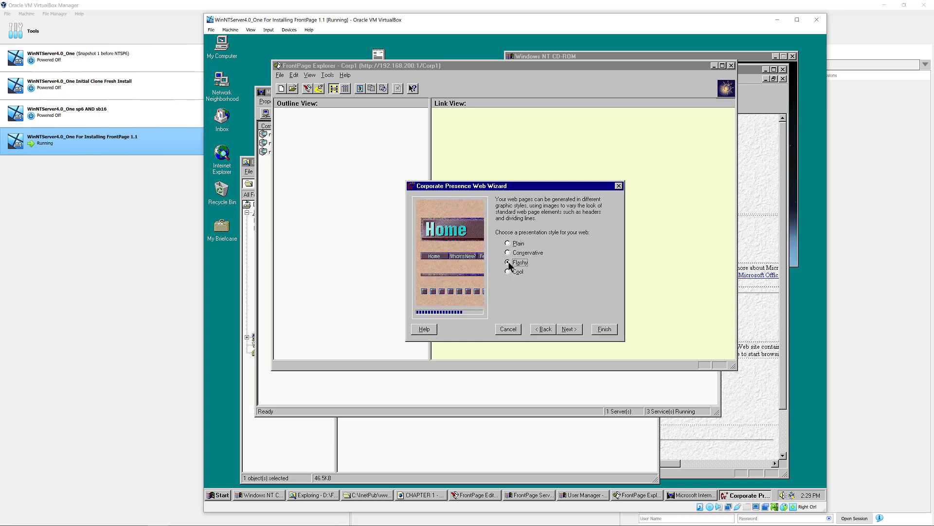
left_click(509, 271)
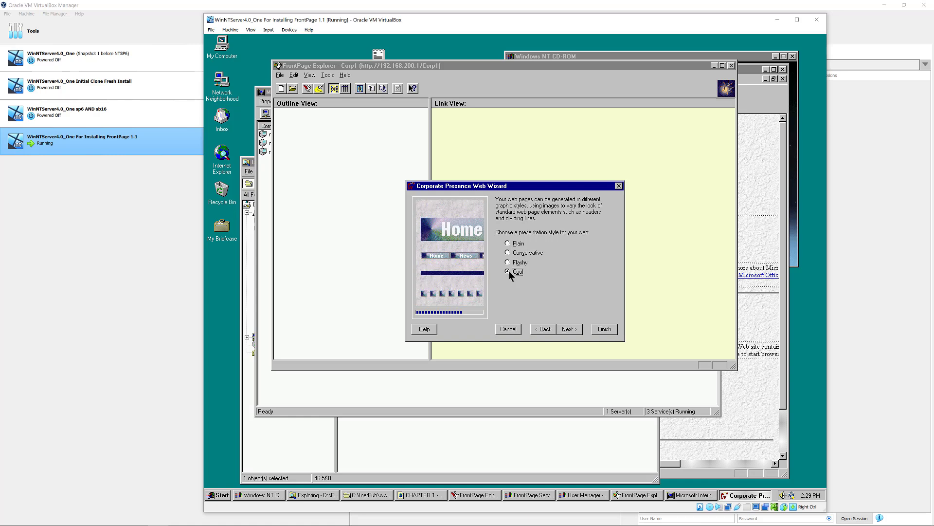
left_click(508, 263)
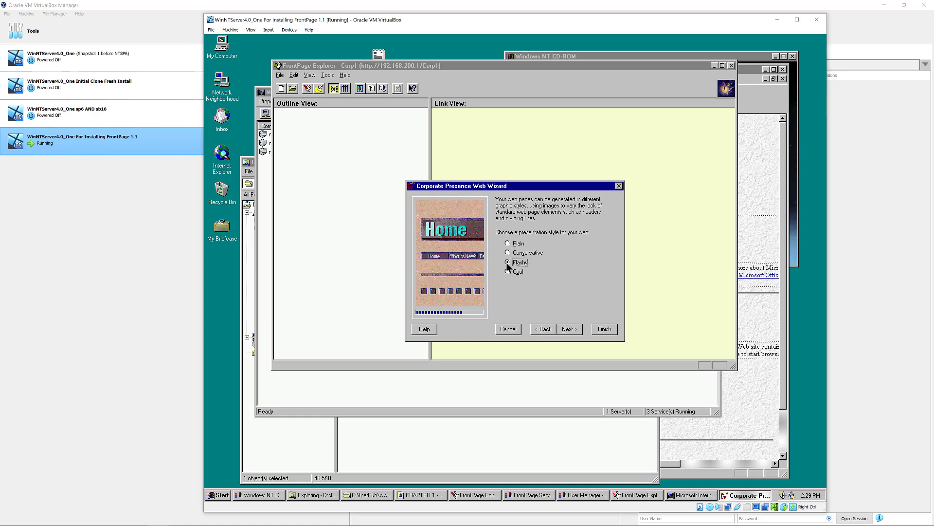
left_click(507, 271)
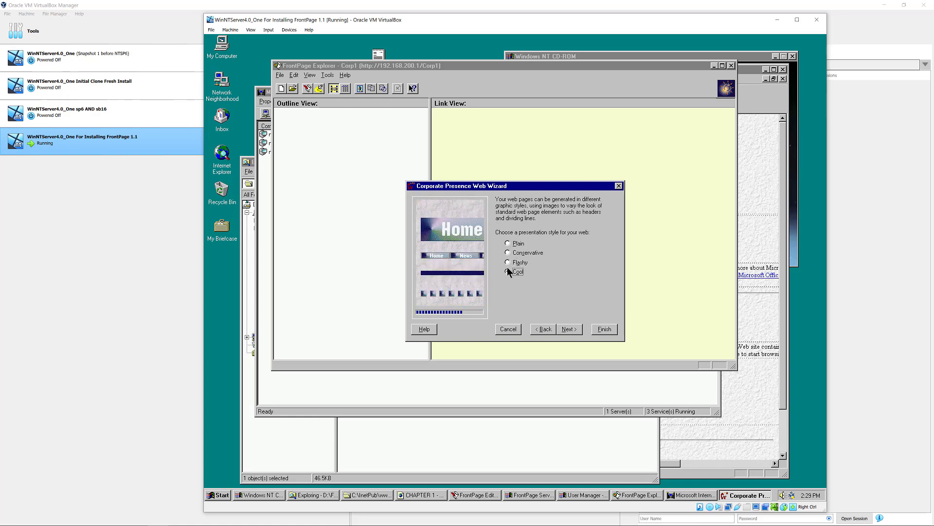
left_click(507, 262)
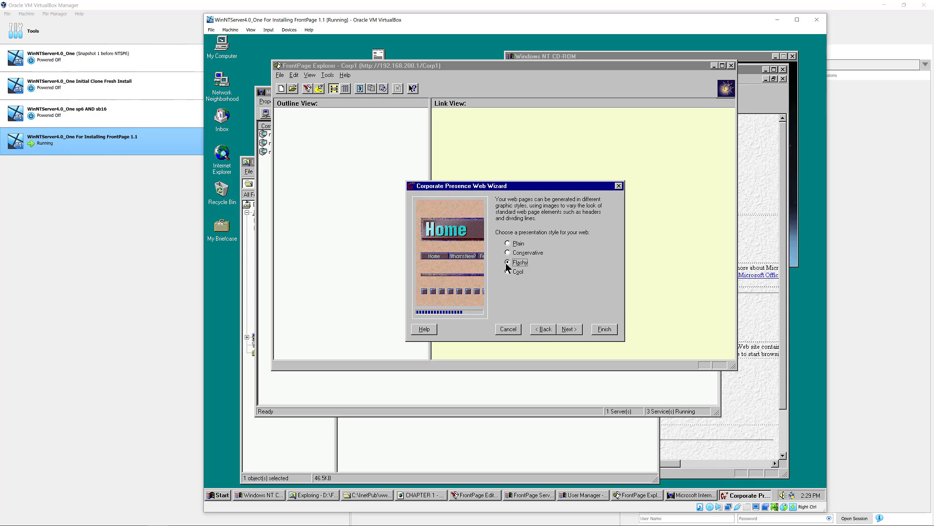
- Try Brown Texture 1, Grey Texture 4 and White Texture 1, then set White Texture 2 as the background
left_click(566, 329)
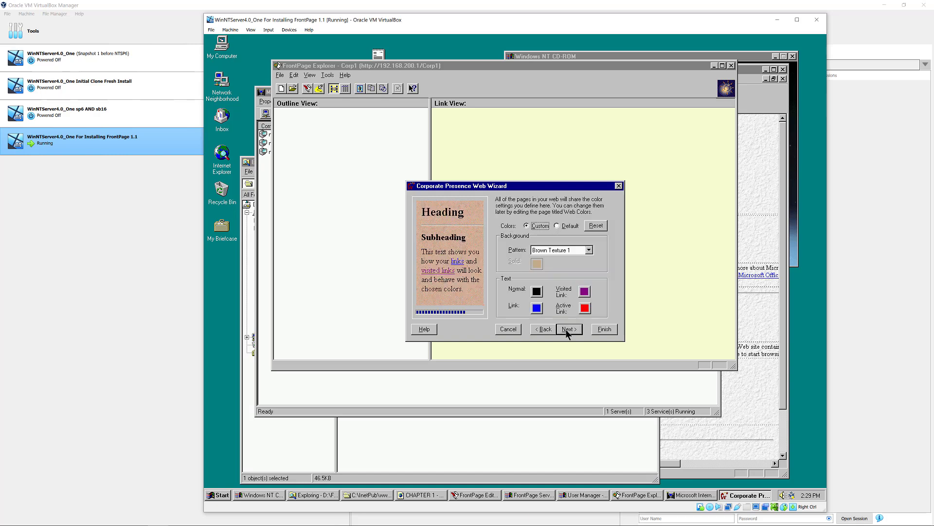
left_click(588, 251)
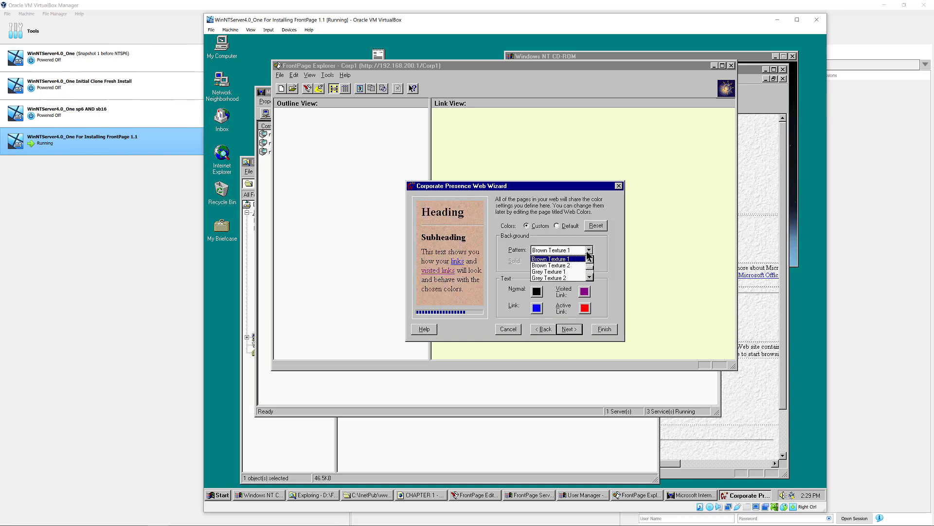
left_click(588, 254)
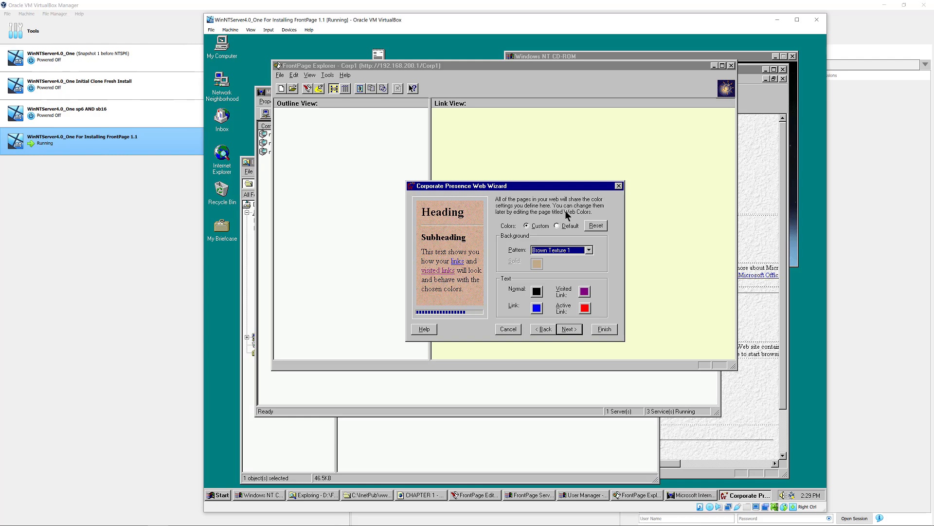
left_click(589, 250)
left_click(590, 276)
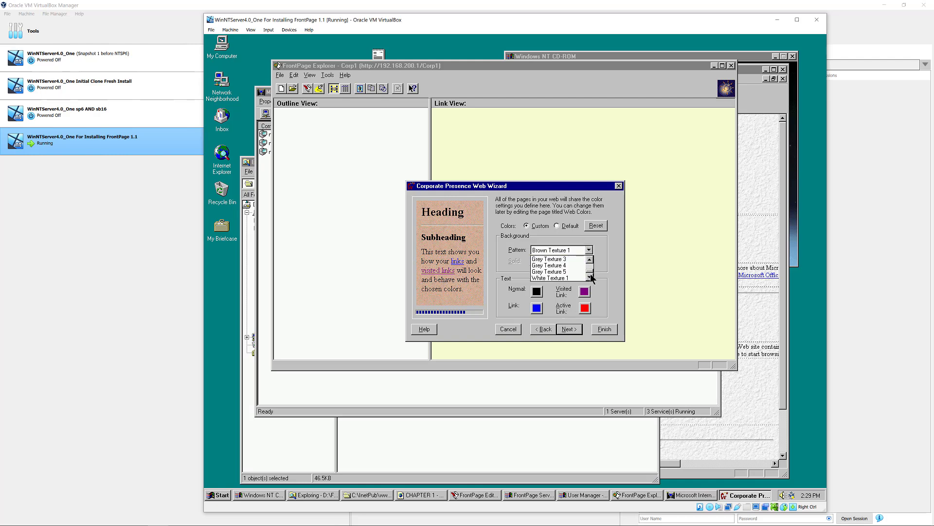
left_click(565, 266)
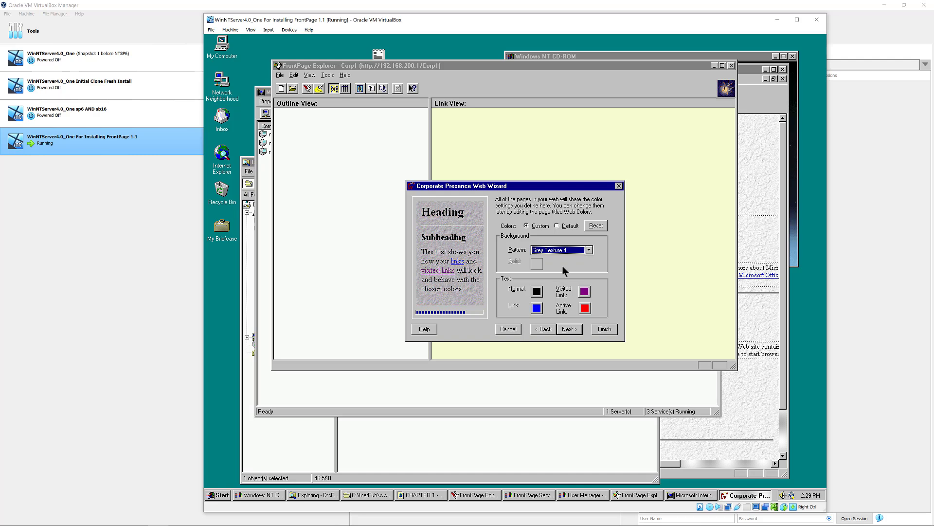
left_click(589, 249)
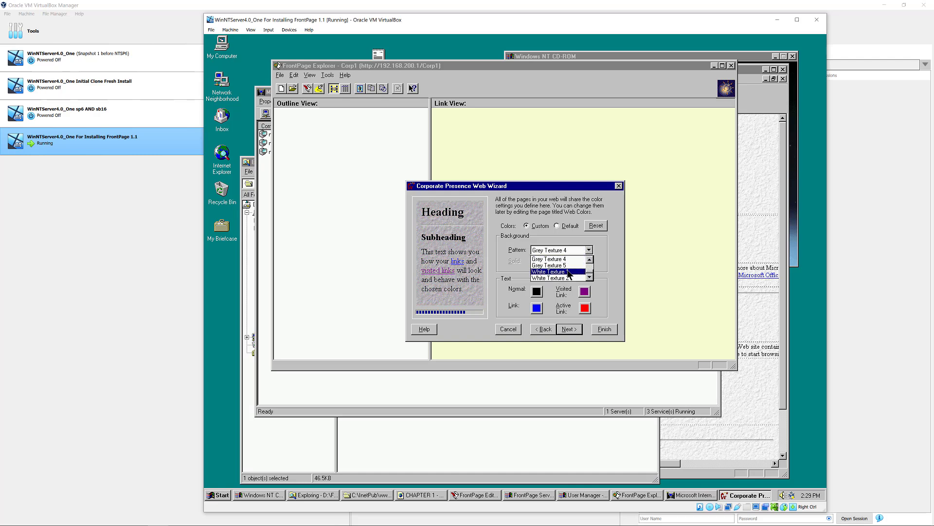
left_click(568, 271)
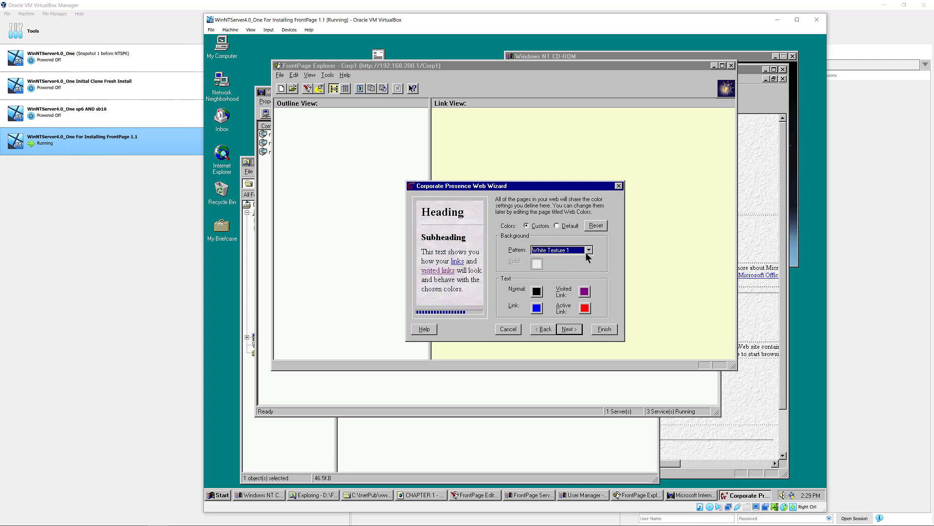
left_click(588, 250)
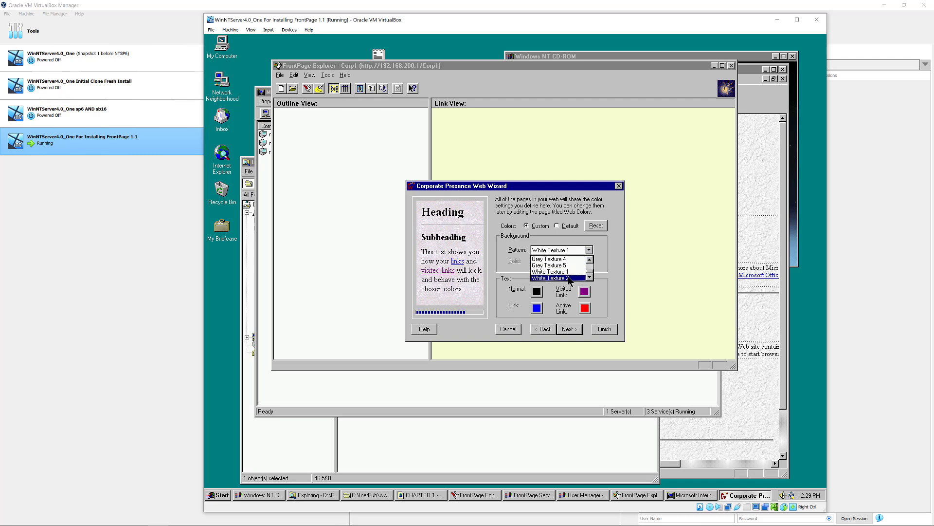
left_click(569, 278)
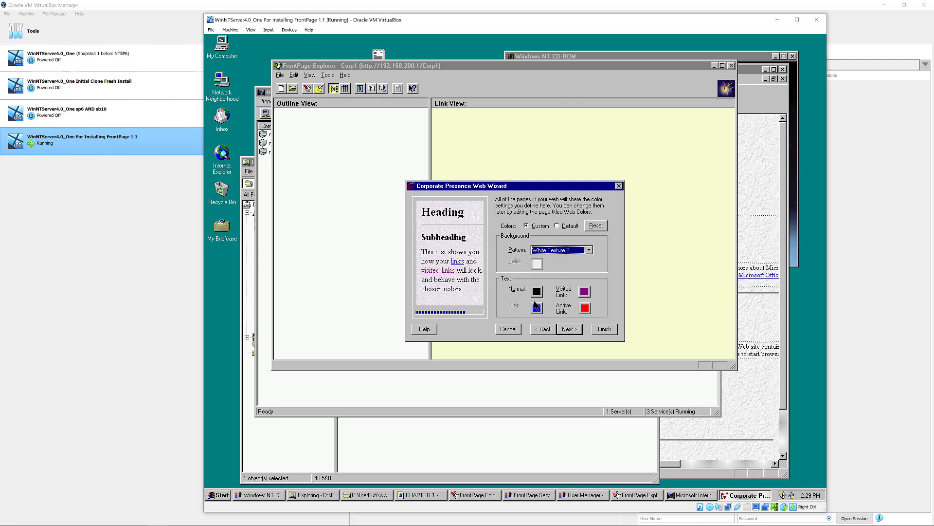
left_click(568, 328)
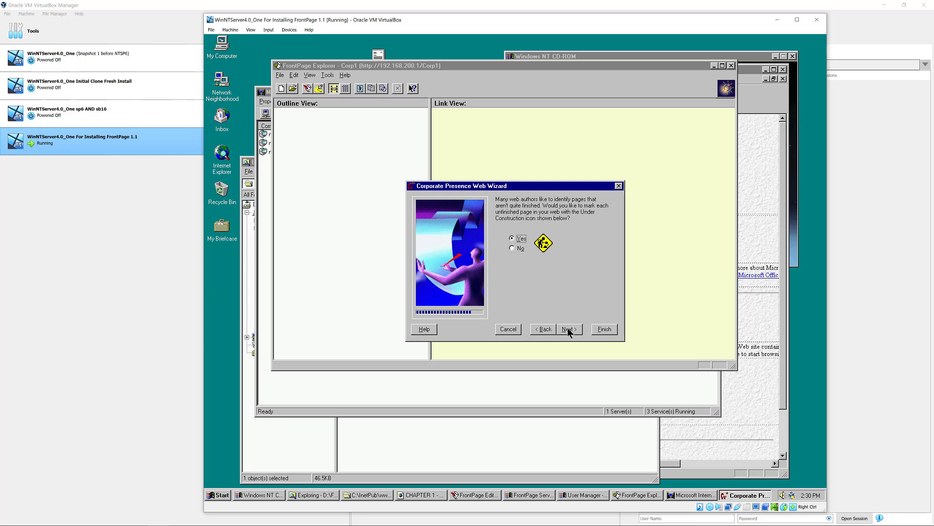
- Keep unfinished-page marking and the default ACME name, address and contact details, then finish the wizard
left_click(568, 328)
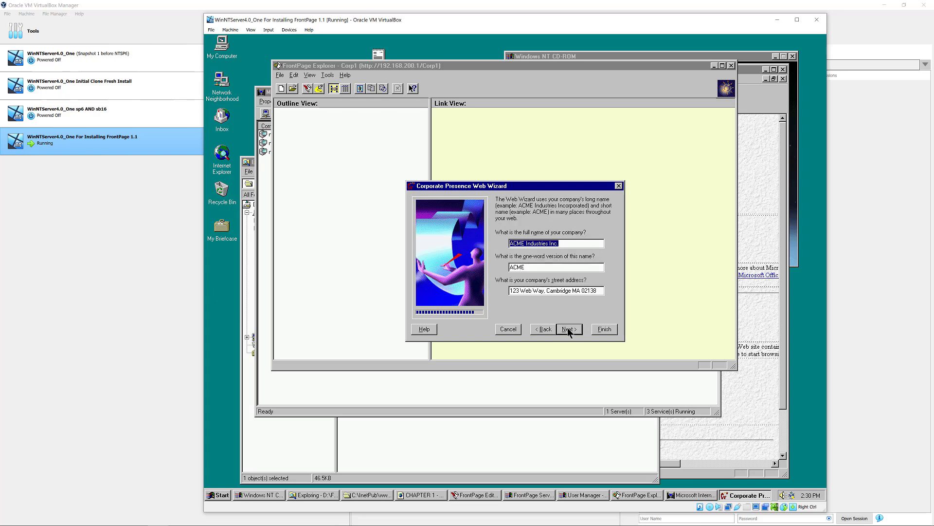
left_click(518, 244)
left_click(566, 329)
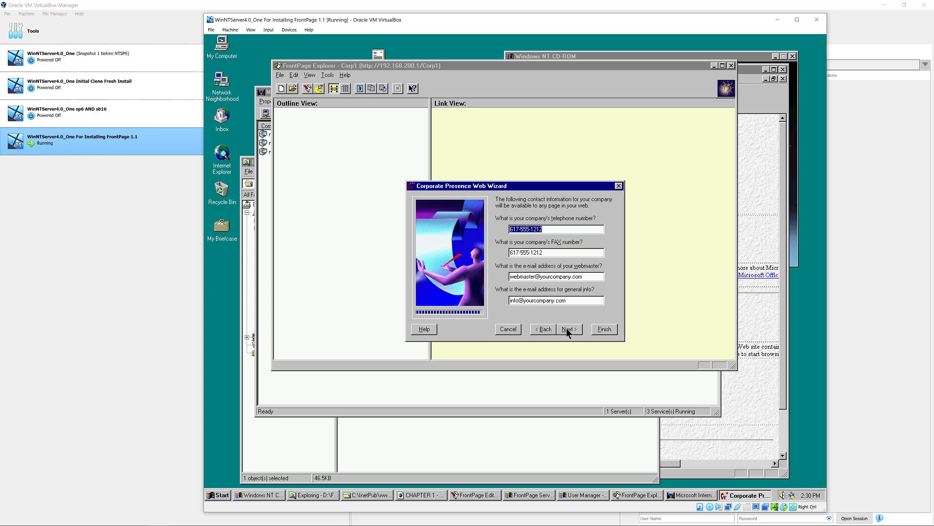
left_click(568, 330)
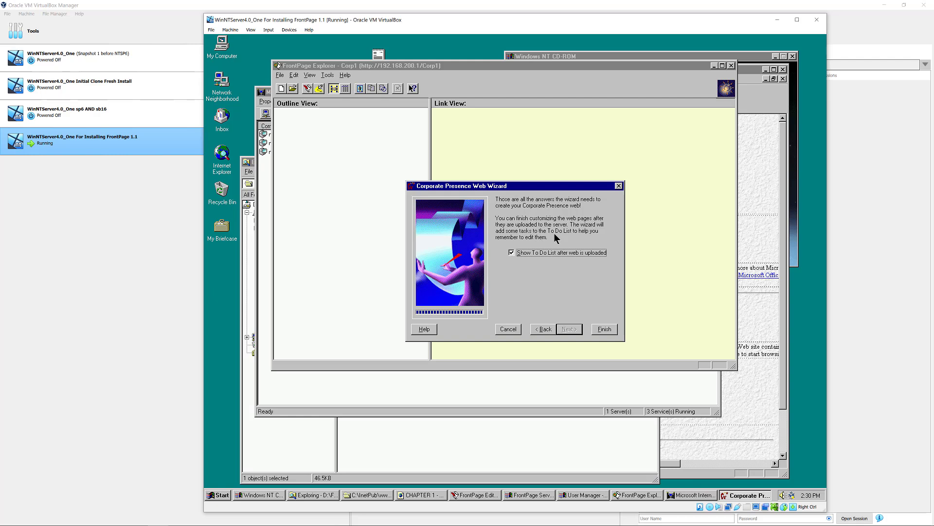
left_click(601, 331)
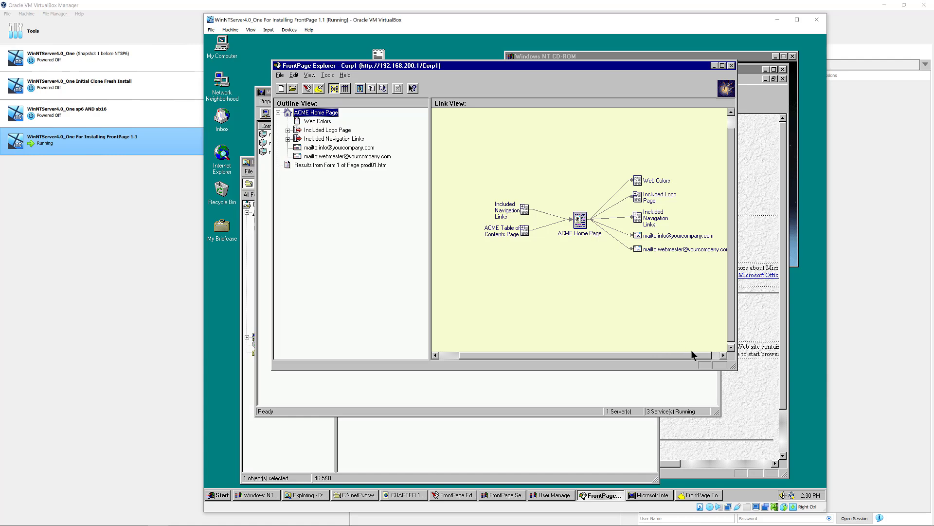
- Enlarge the Explorer window and expand the Navigation Links, Table of Contents, Service 1 and Products & Services nodes
left_click_drag(735, 367, 755, 429)
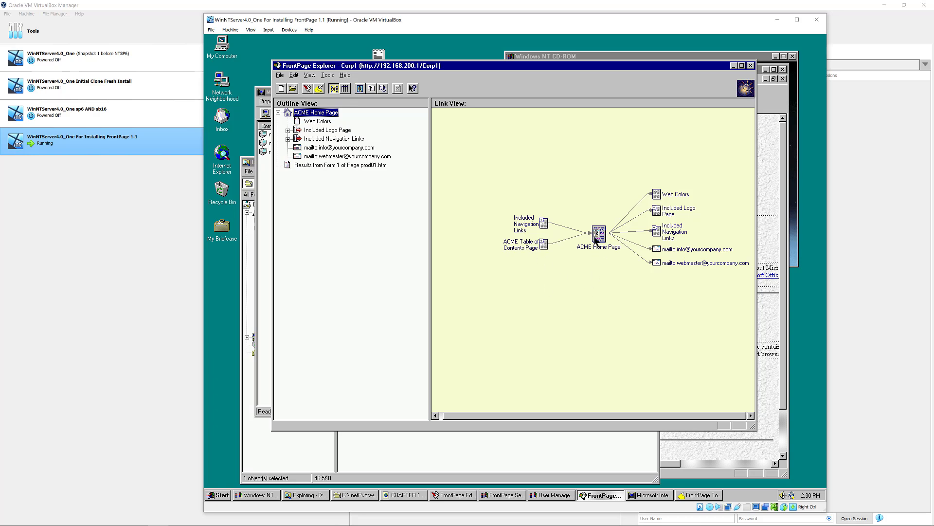
left_click(541, 220)
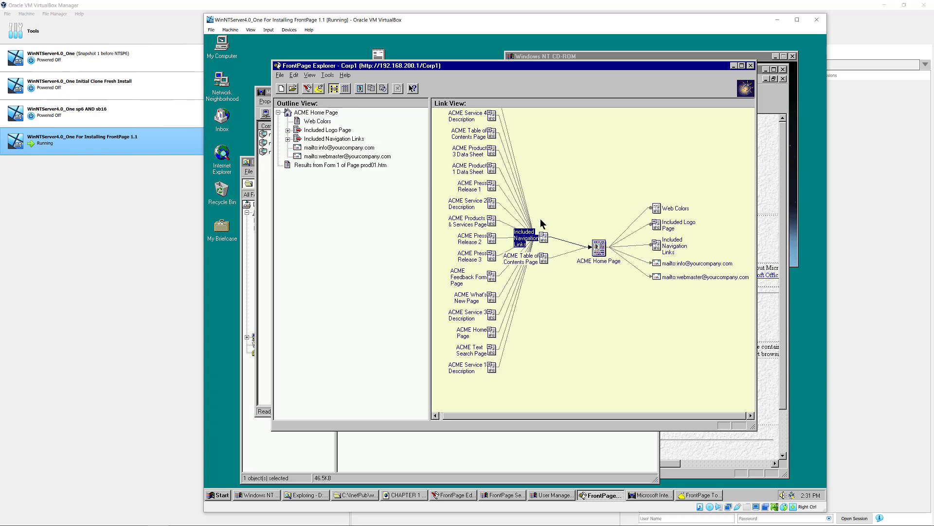
left_click(544, 236)
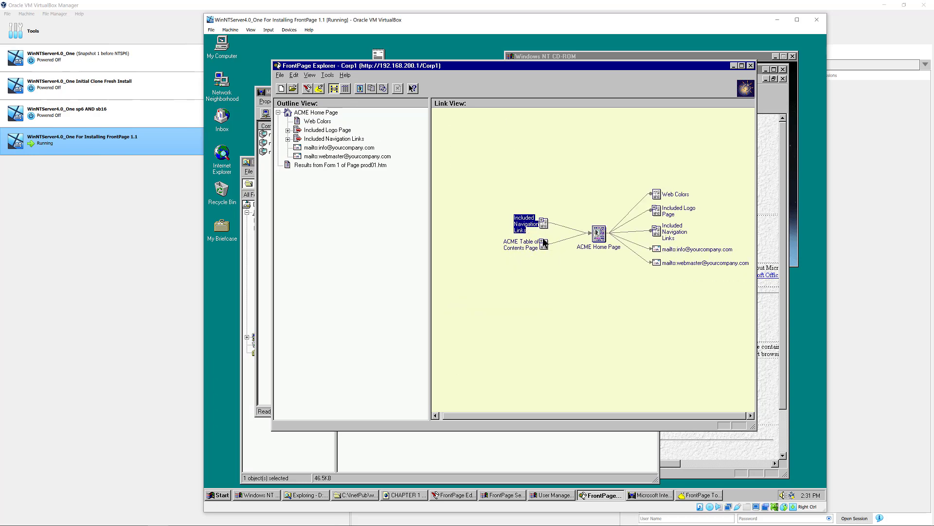
left_click(542, 241)
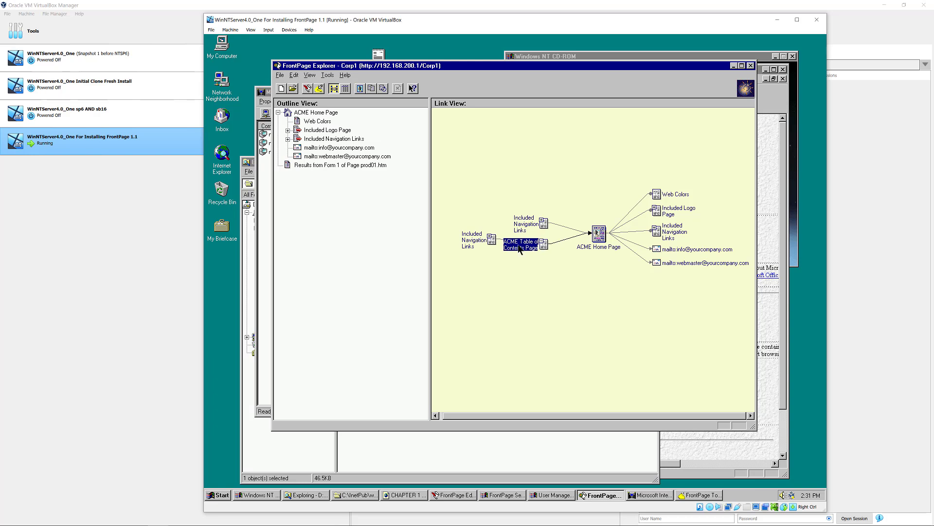
left_click(490, 236)
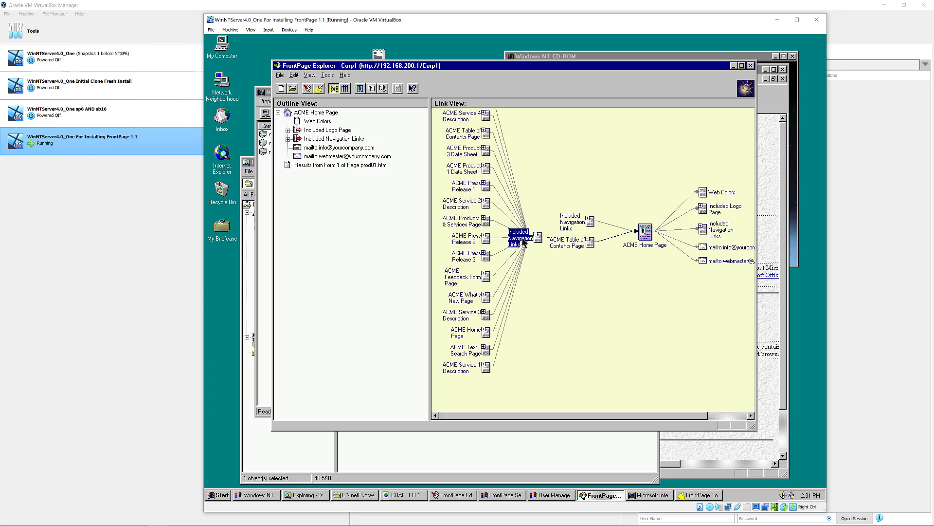
left_click(485, 365)
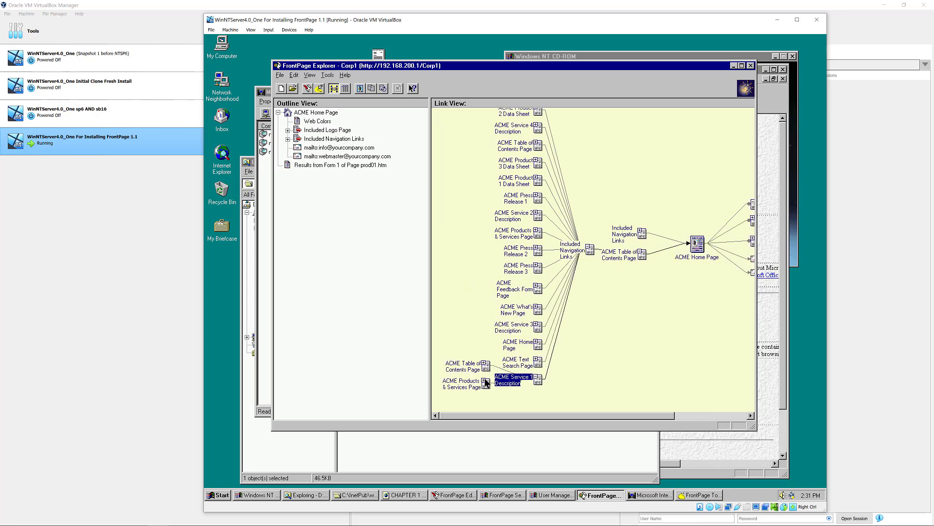
left_click(485, 381)
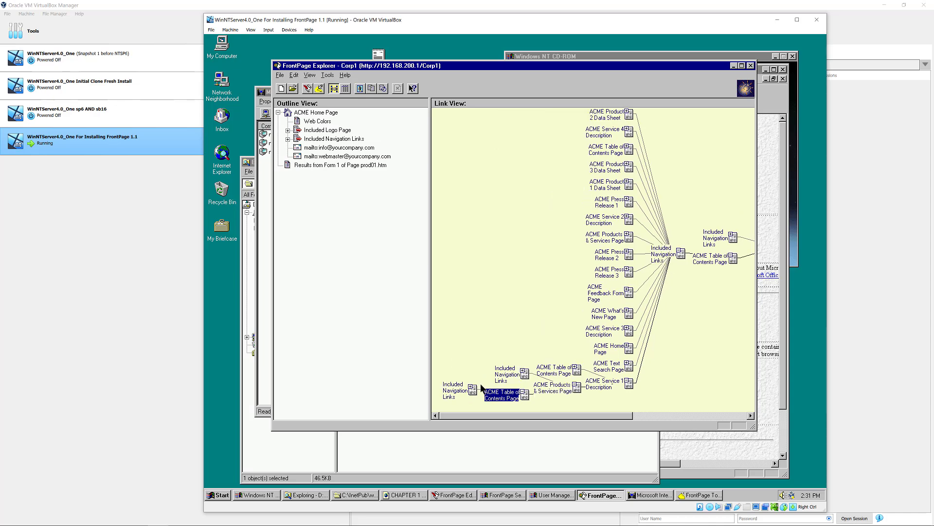
left_click(470, 389)
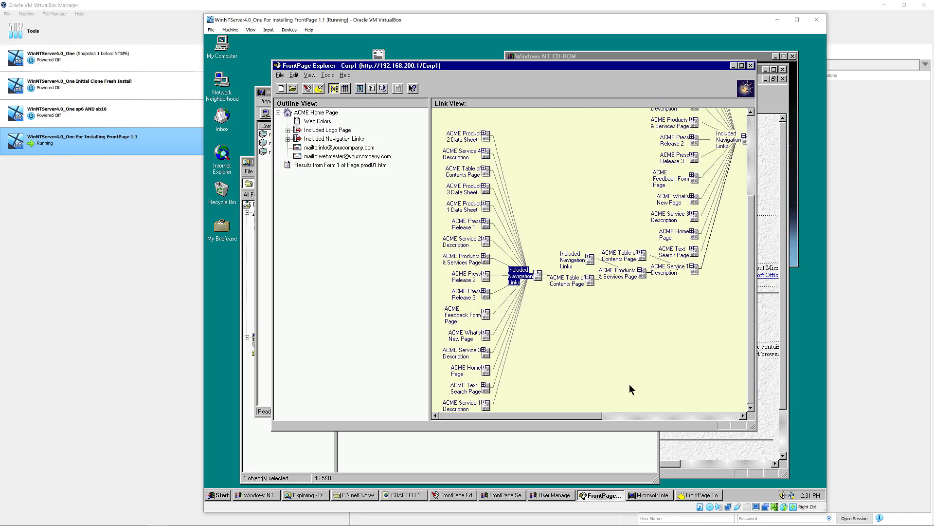
left_click_drag(585, 416, 719, 402)
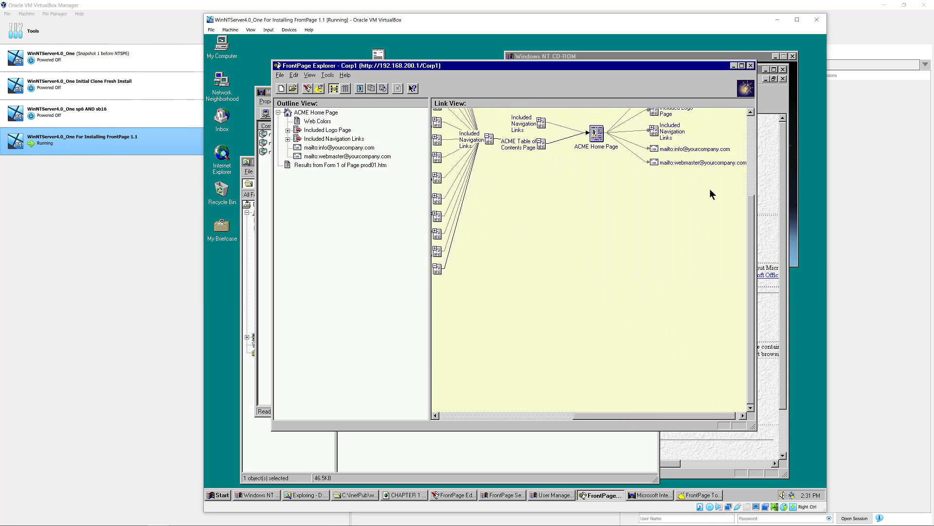
left_click(750, 122)
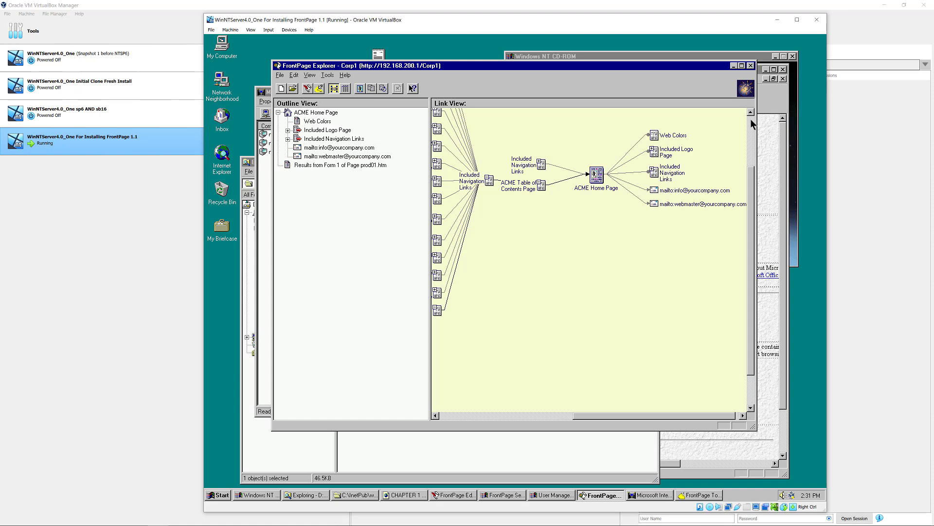
left_click(344, 90)
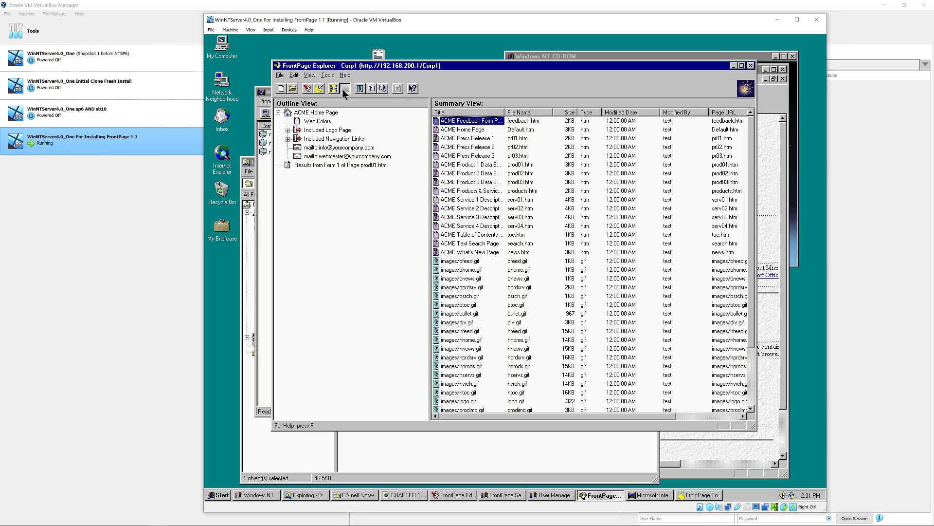
scroll(594, 239, "down", 1)
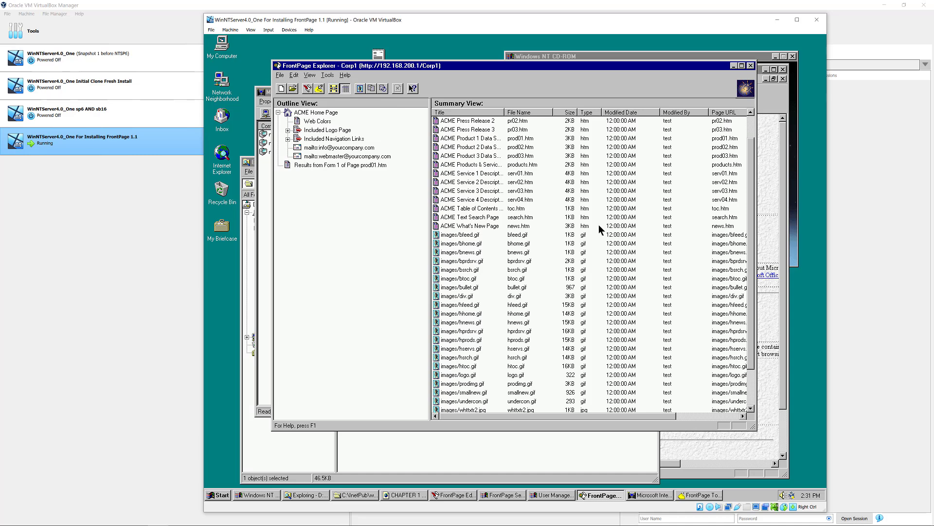
scroll(595, 218, "up", 1)
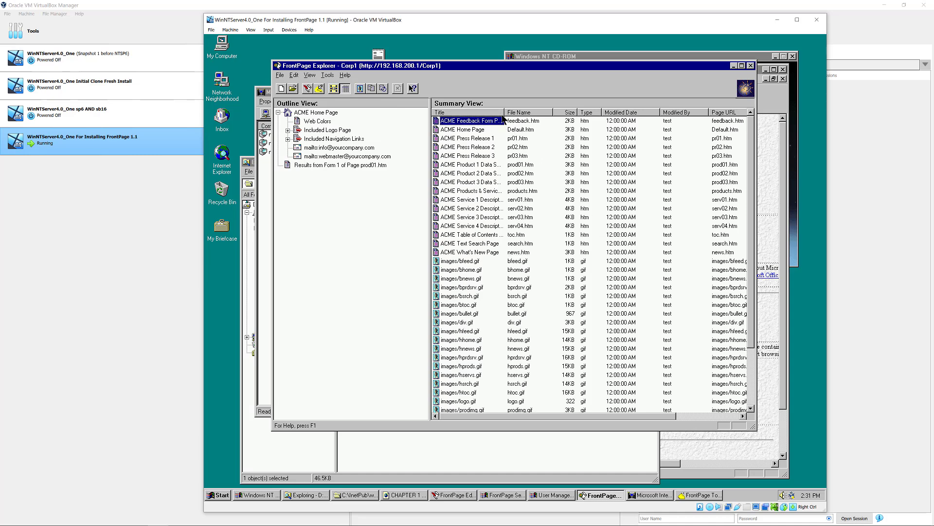
left_click_drag(504, 112, 538, 122)
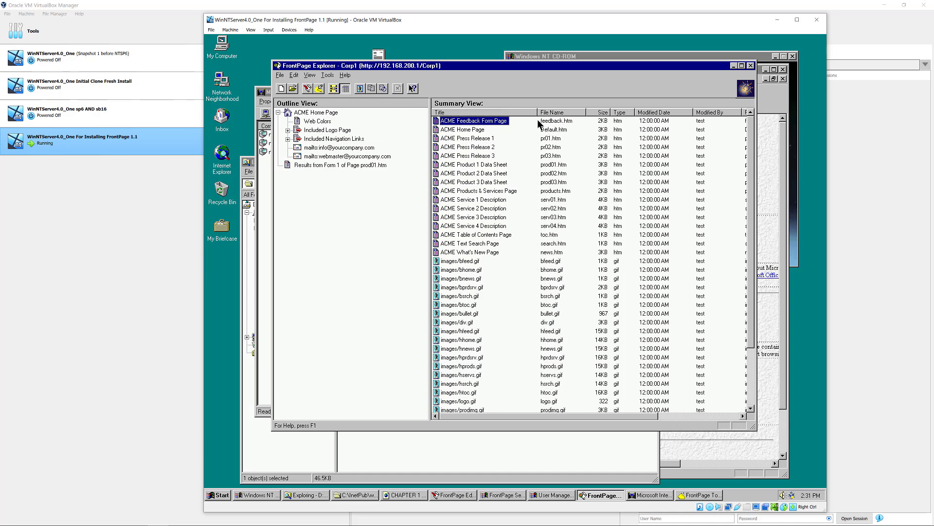
left_click(467, 129)
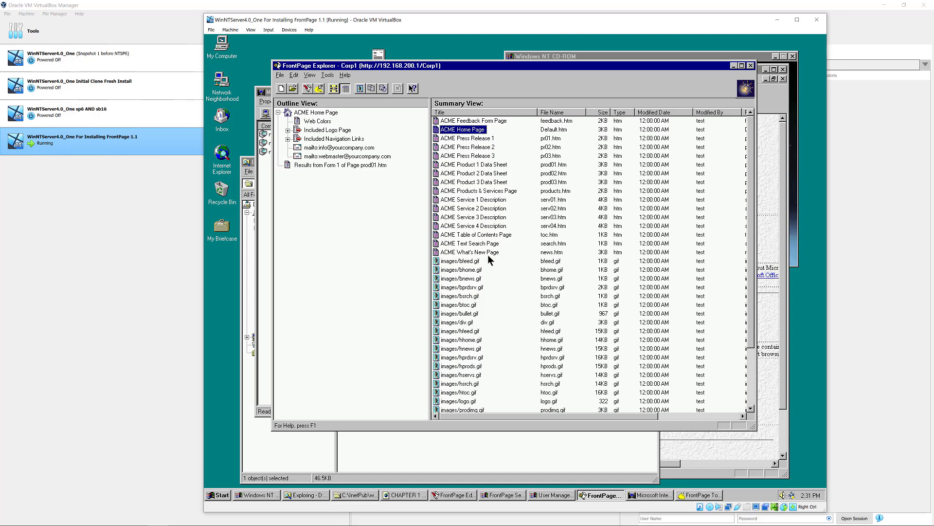
scroll(498, 307, "down", 1)
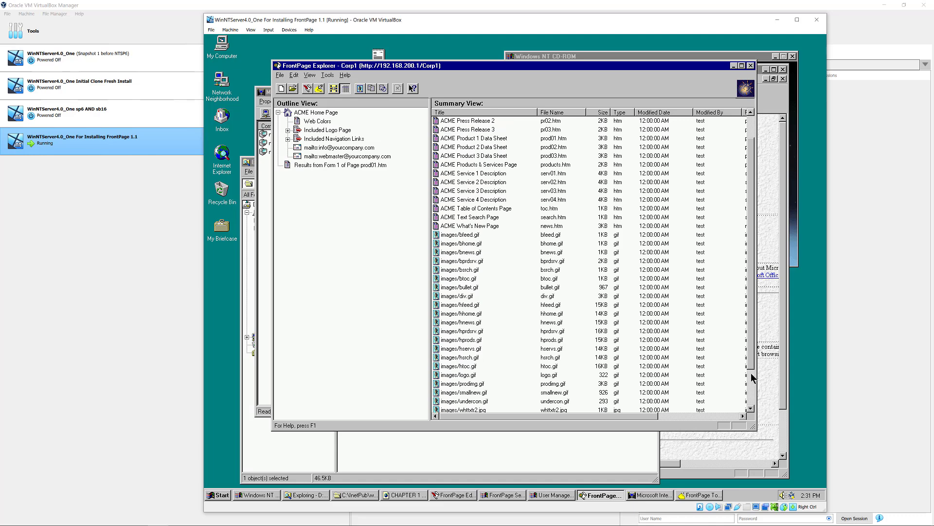
scroll(752, 381, "down", 2)
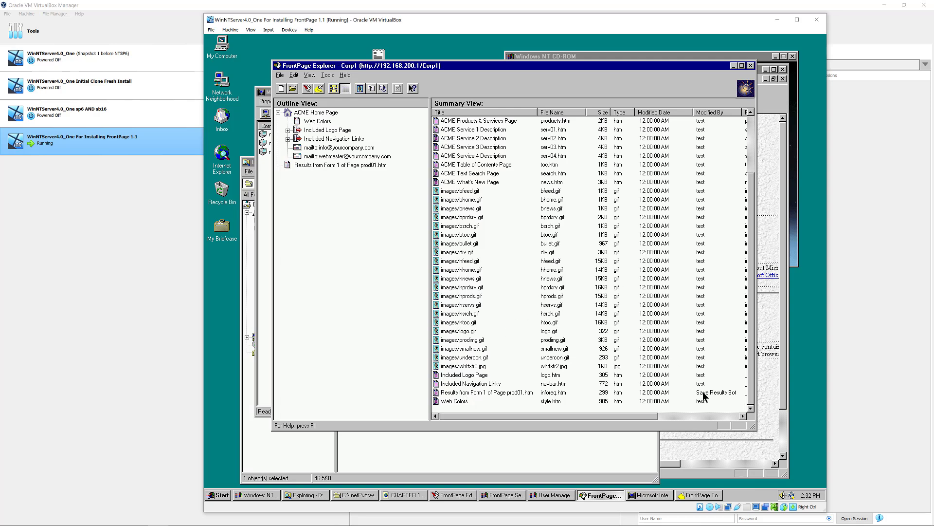
left_click_drag(648, 416, 582, 413)
scroll(728, 155, "up", 3)
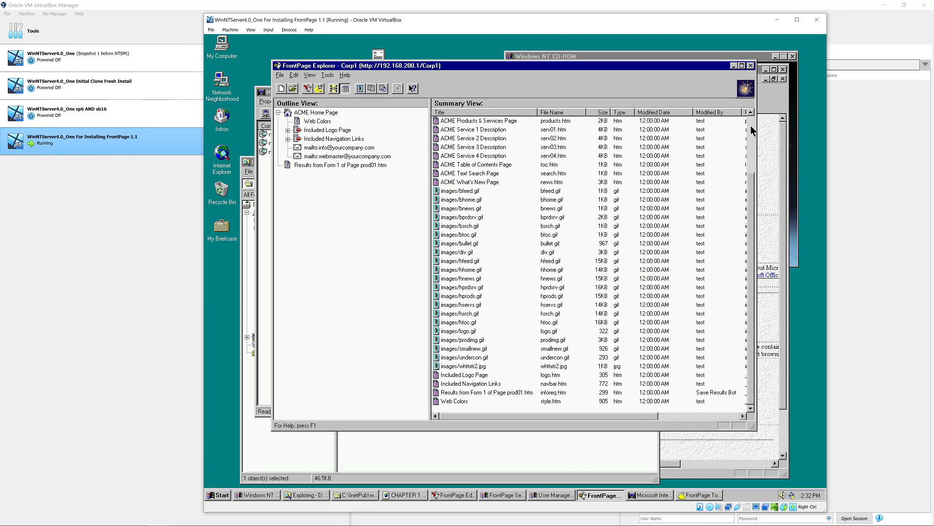
left_click(334, 90)
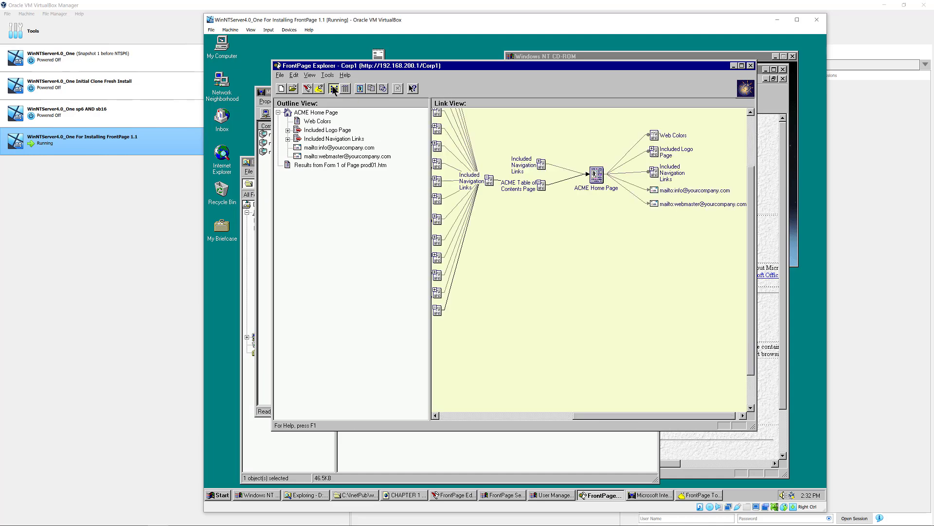
- Collapse the expanded Included Navigation Links node in Link View
left_click(489, 180)
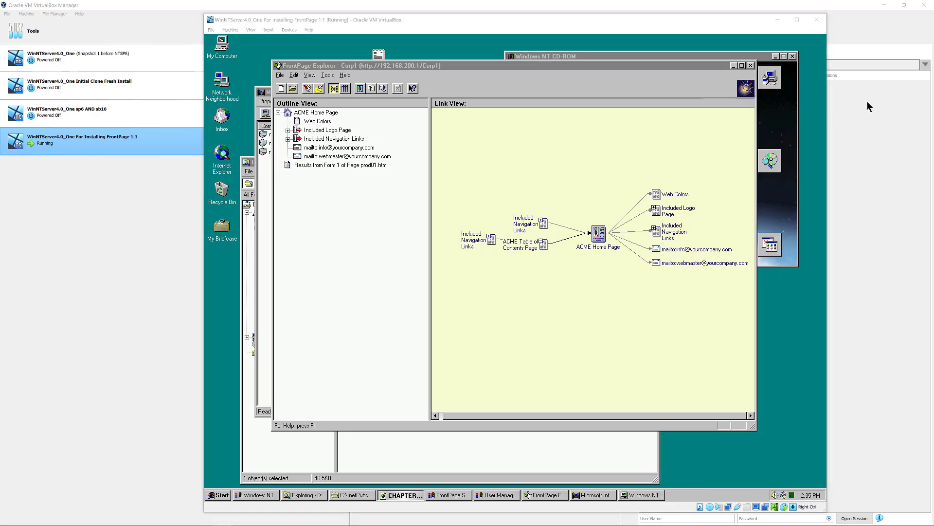
left_click(402, 495)
left_click(309, 157)
right_click(309, 158)
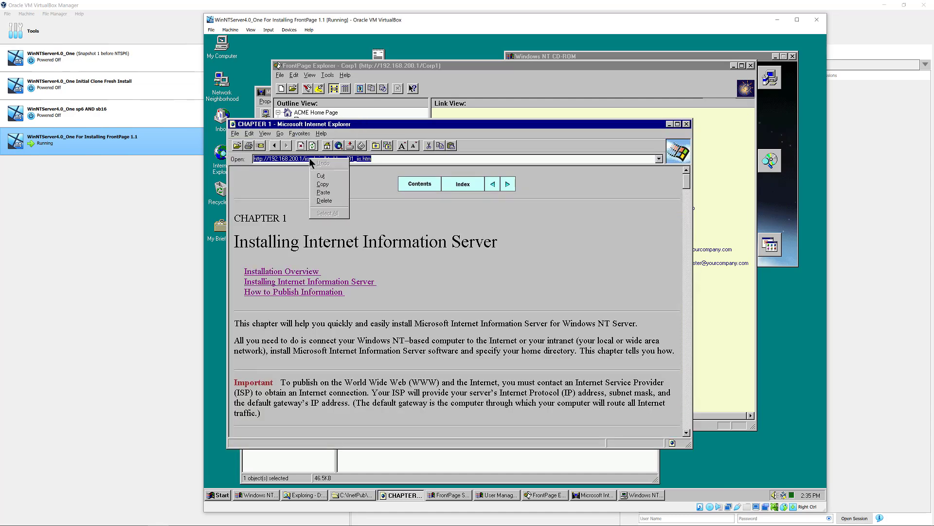
left_click(324, 192)
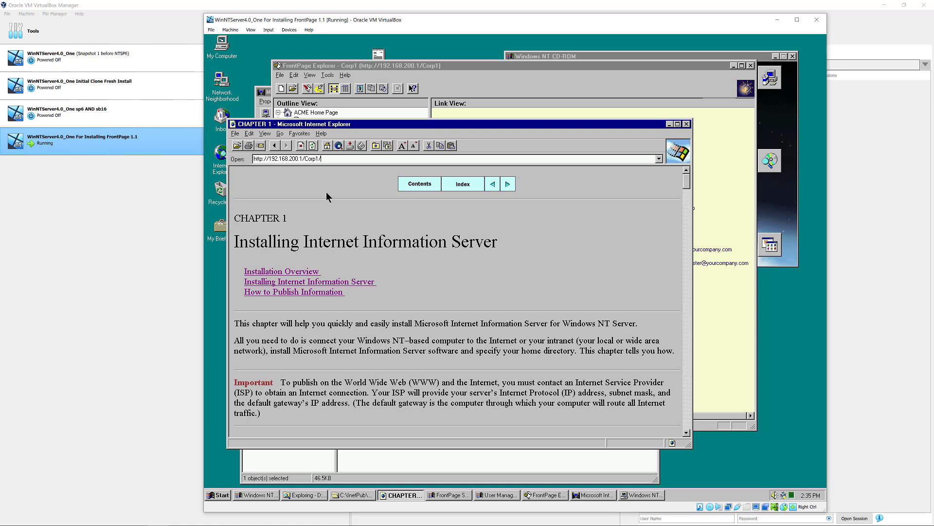
key("Return")
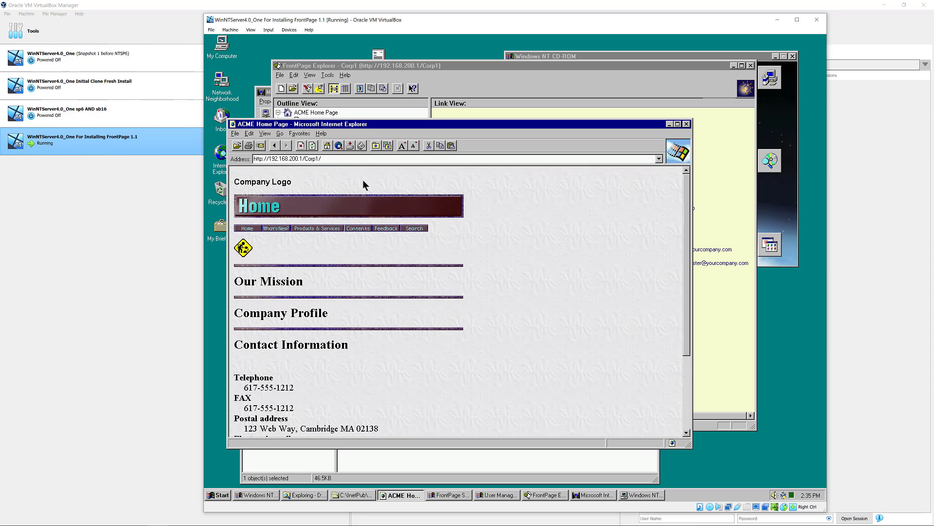
- Move and enlarge the browser window, then scroll through the ACME Home Page
left_click_drag(404, 129, 393, 80)
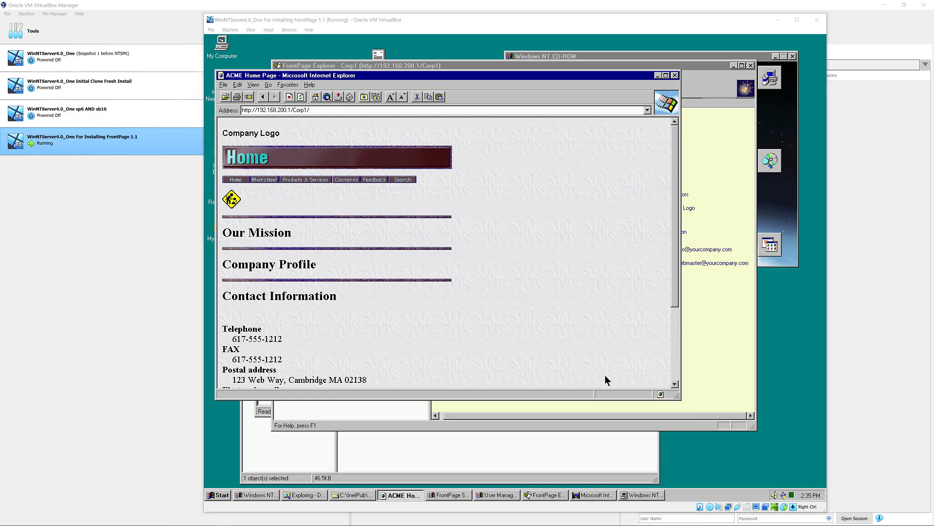
left_click_drag(680, 397, 764, 479)
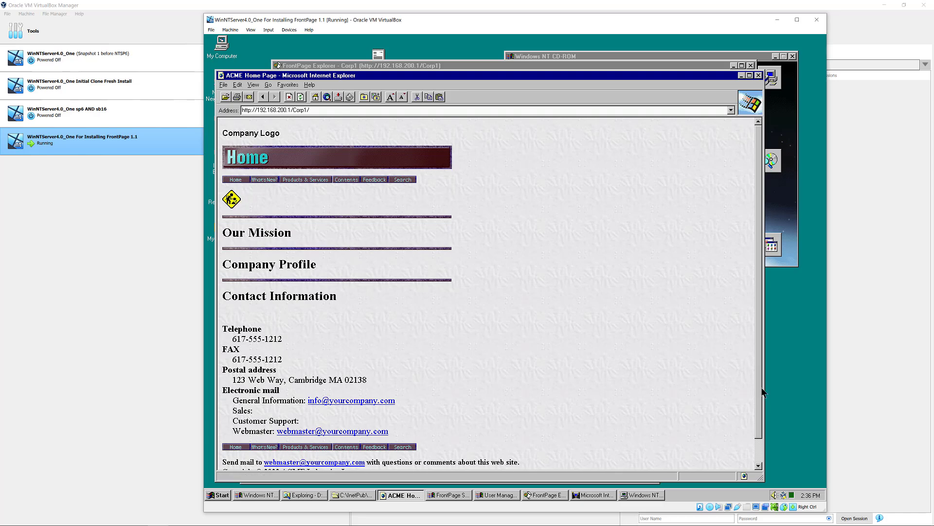
left_click_drag(760, 379, 776, 440)
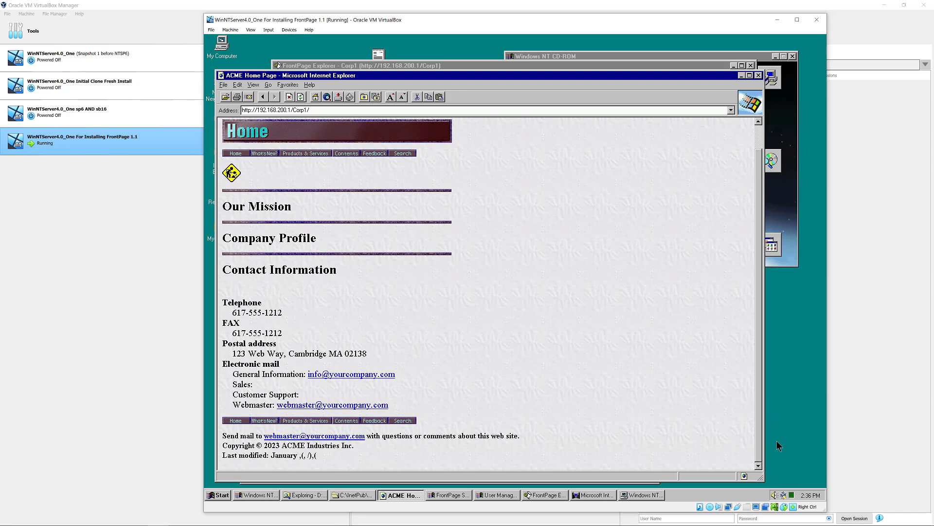
left_click_drag(776, 440, 770, 312)
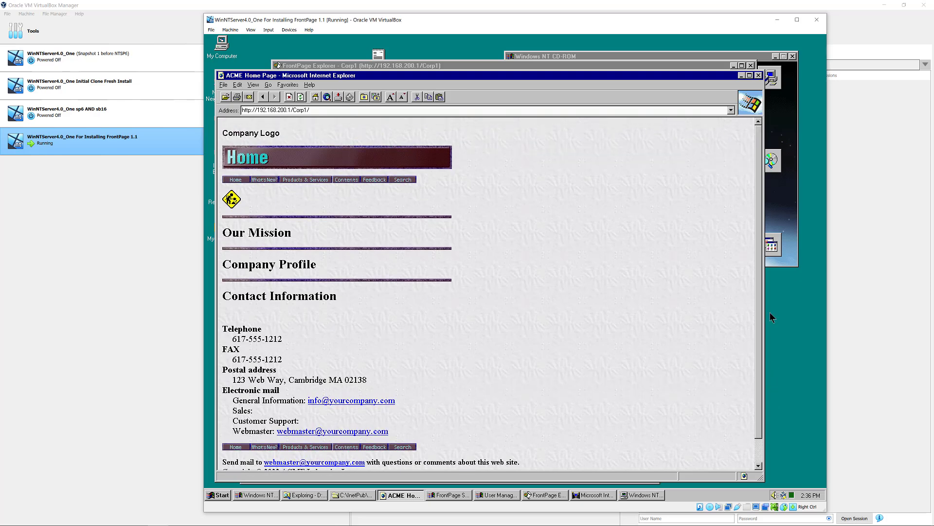
- Follow What's New, Press Release 1 and Products & Services to the Product 1 Data Sheet
left_click(265, 179)
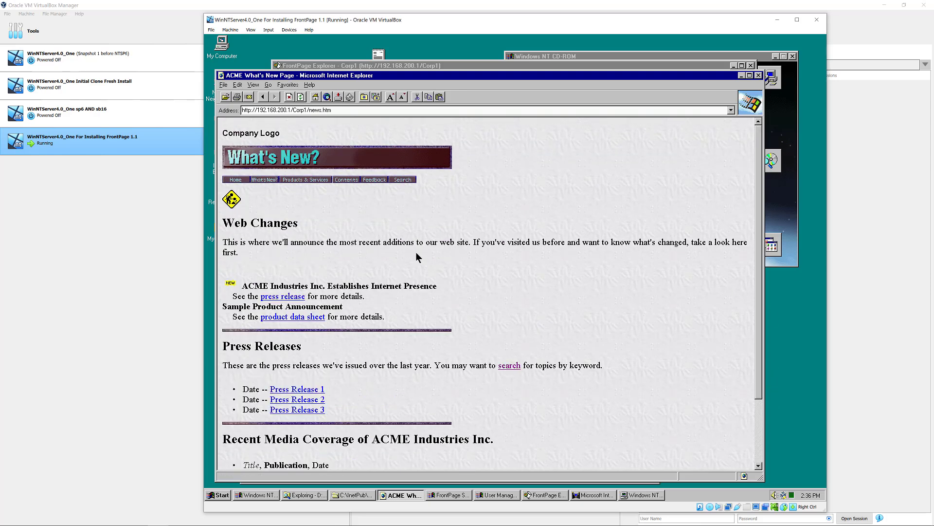
left_click_drag(758, 379, 784, 427)
left_click(300, 390)
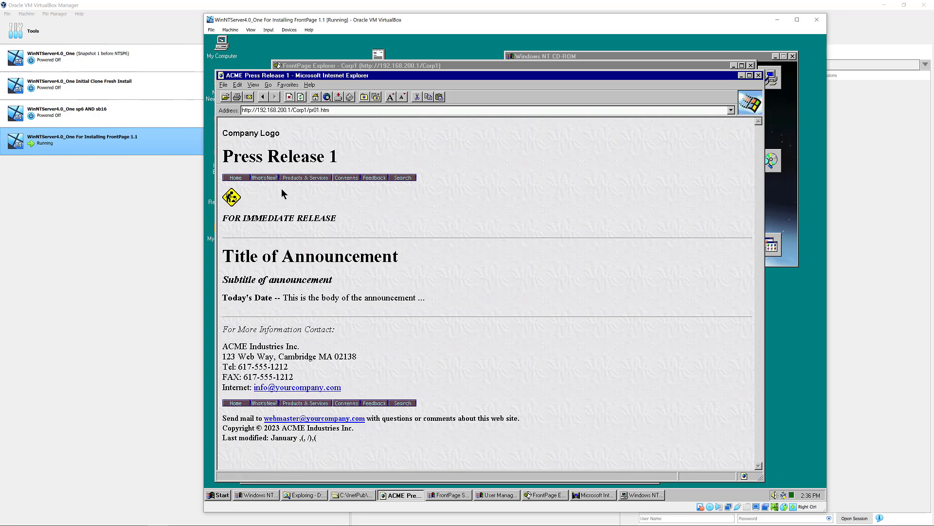
left_click(290, 177)
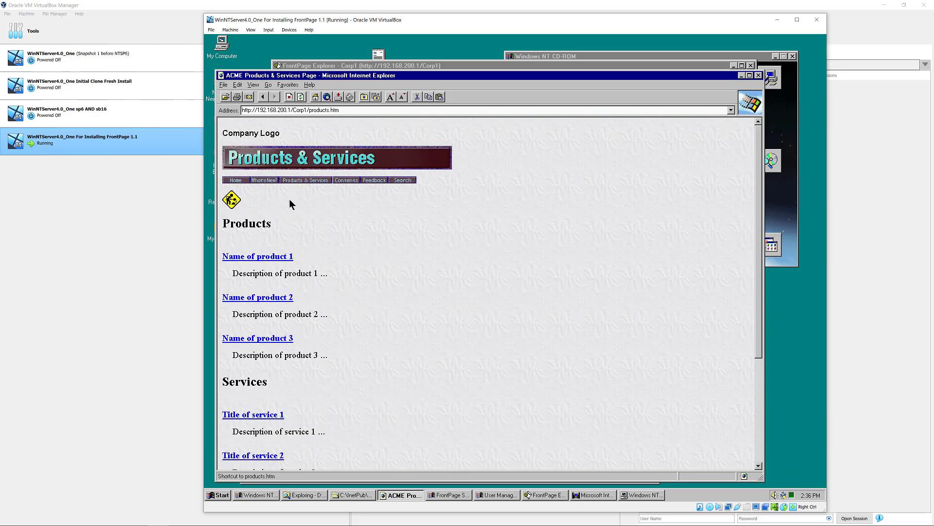
left_click(266, 259)
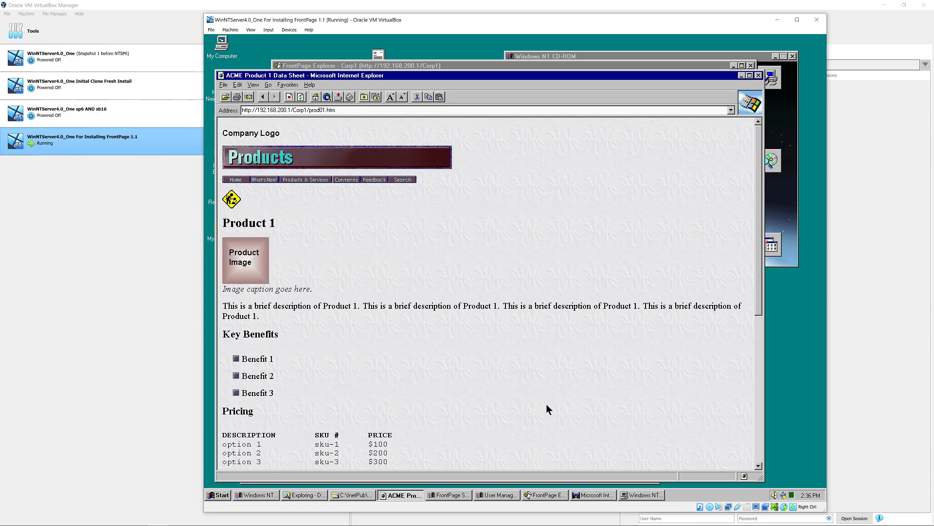
- Fill in the Information Request Form's contact fields, including a phone number, and submit it
left_click_drag(756, 301, 758, 462)
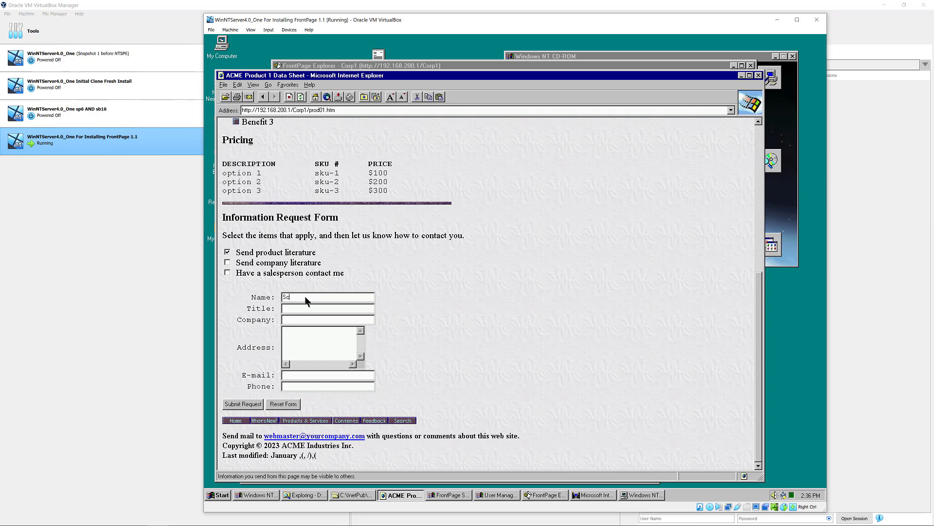
key("Tab")
type("2-3333")
left_click(250, 405)
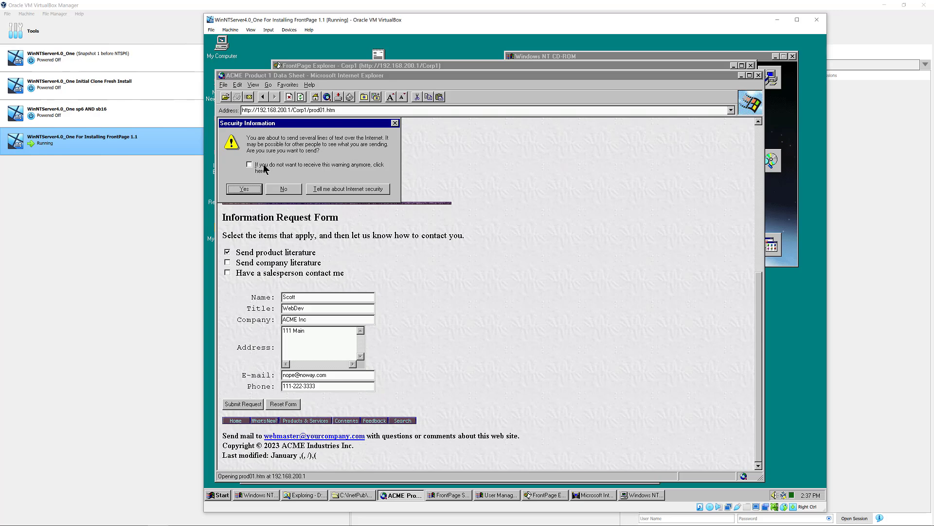
- Send the form data, inspect the Form Confirmation page's URL, and return to the Product 1 Data Sheet's top
left_click(246, 188)
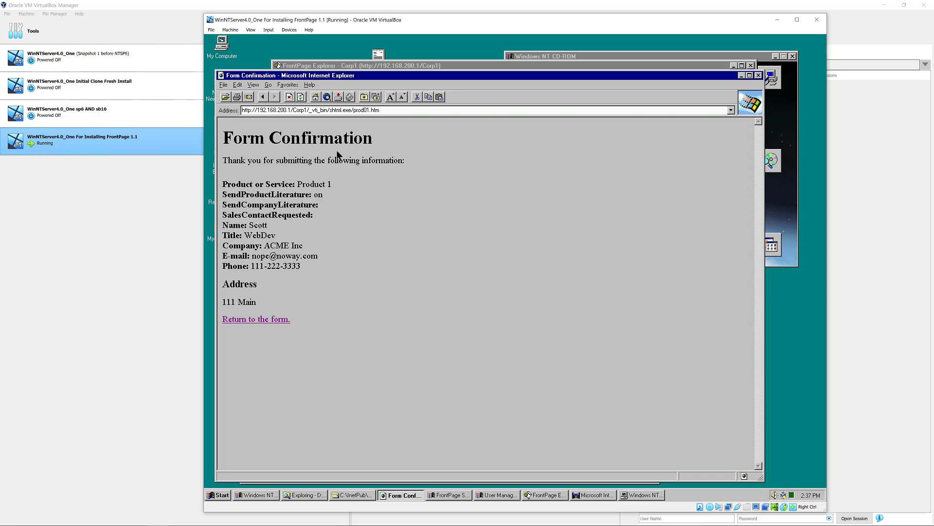
left_click(317, 111)
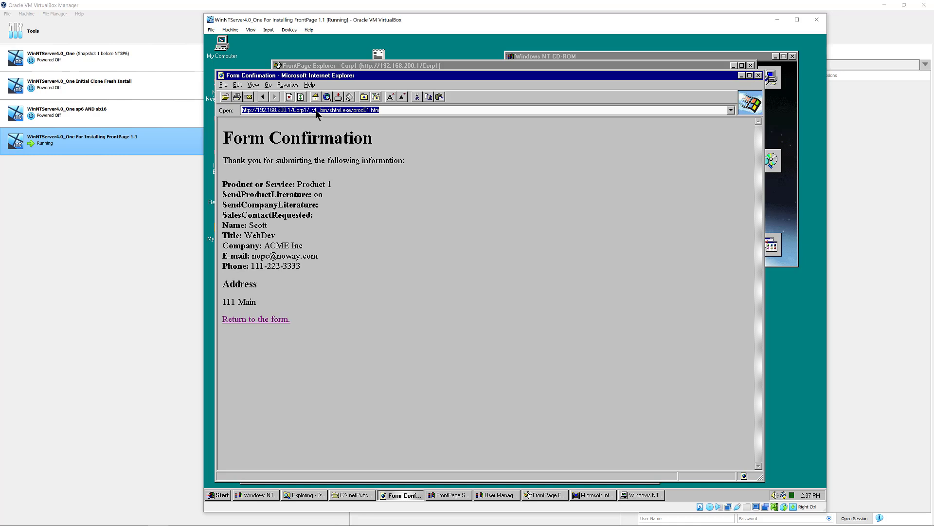
left_click(314, 111)
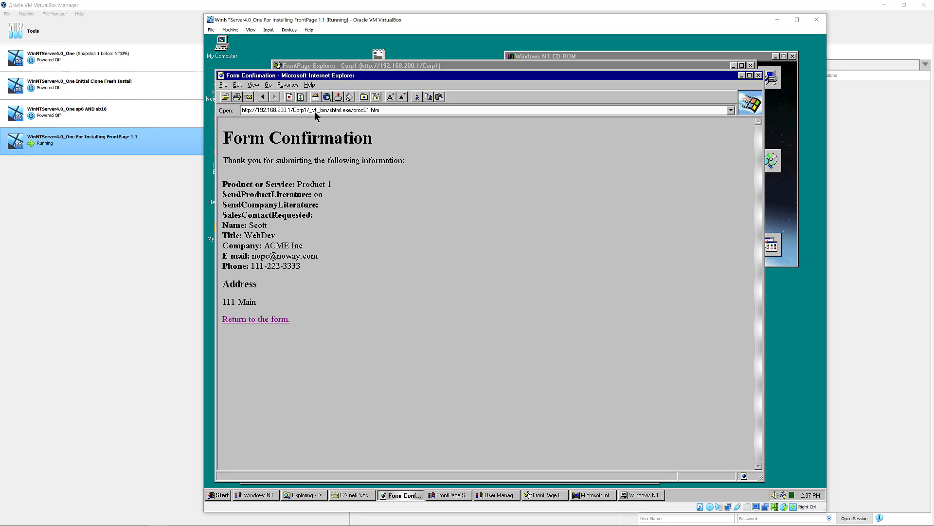
left_click(262, 97)
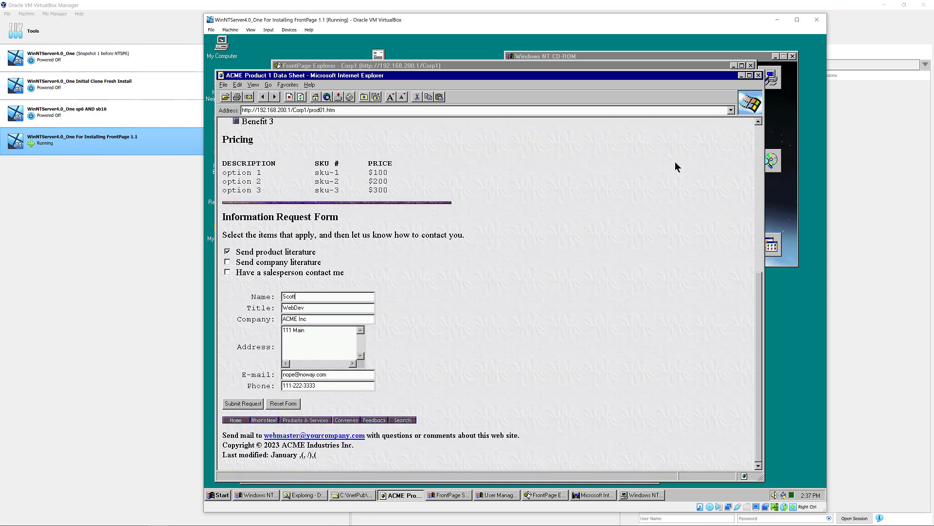
left_click(757, 130)
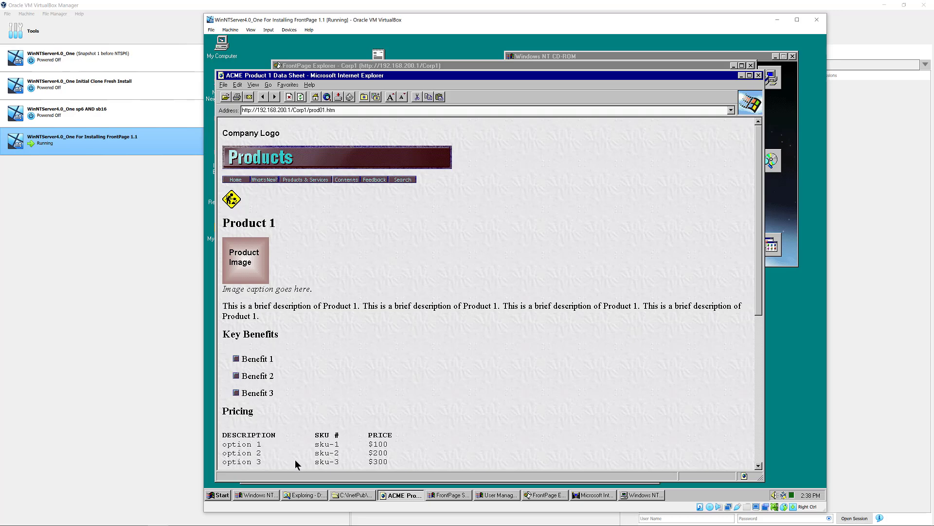
- Review the WWW service's Directories and Service tabs unchanged, then minimize Internet Service Manager
left_click(602, 497)
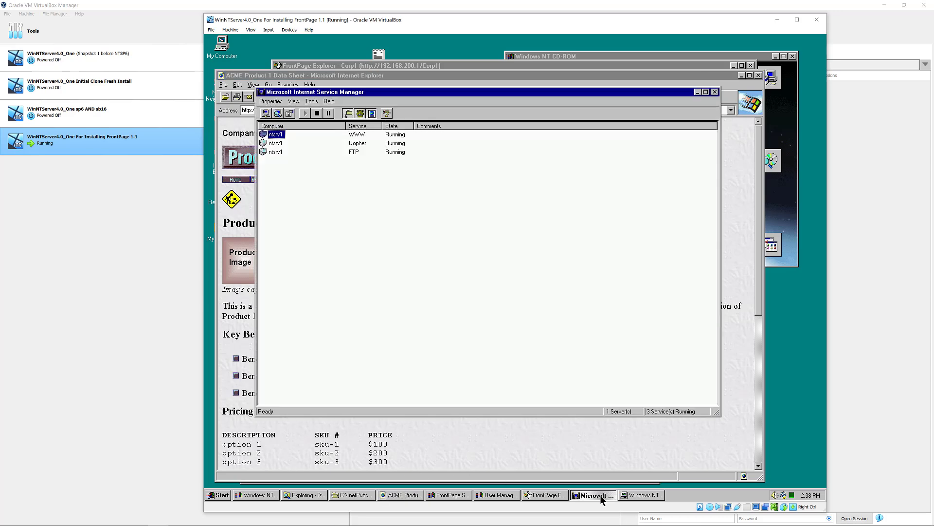
double_click(275, 135)
left_click(417, 162)
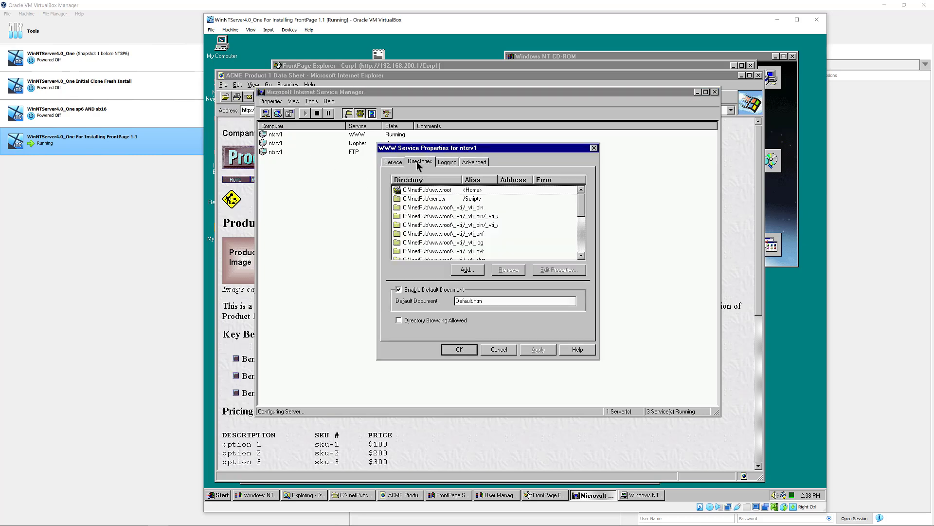
left_click(398, 162)
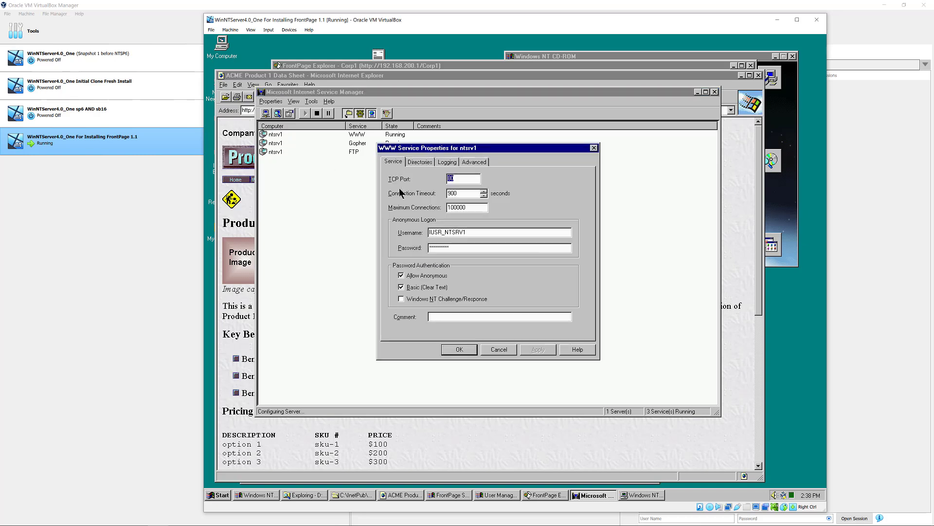
left_click(500, 349)
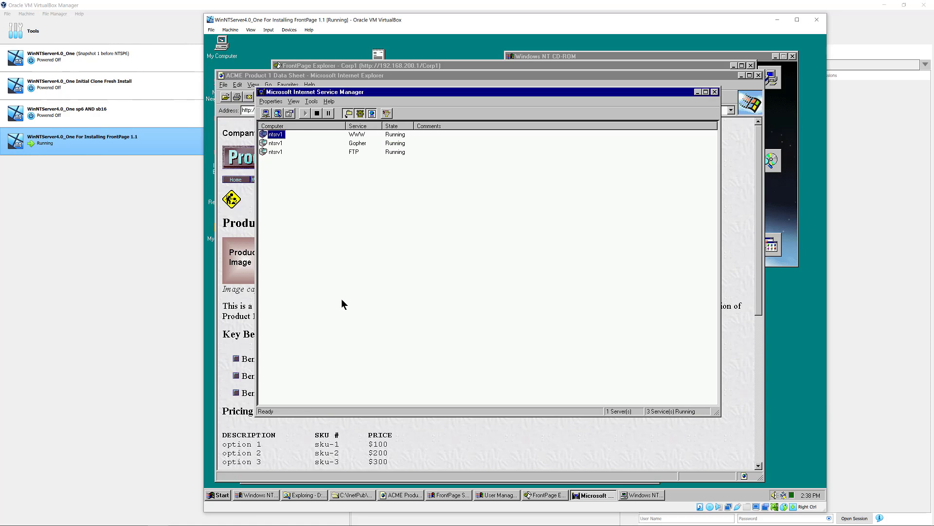
left_click(697, 91)
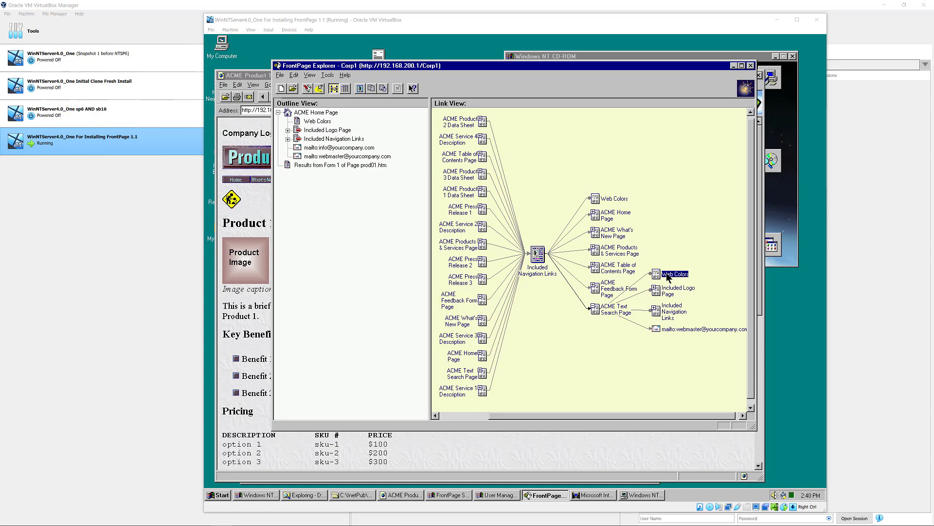
- Expand ACME What's New Page in the link map and open ACME Press Release 3 in FrontPage Editor
left_click(615, 251)
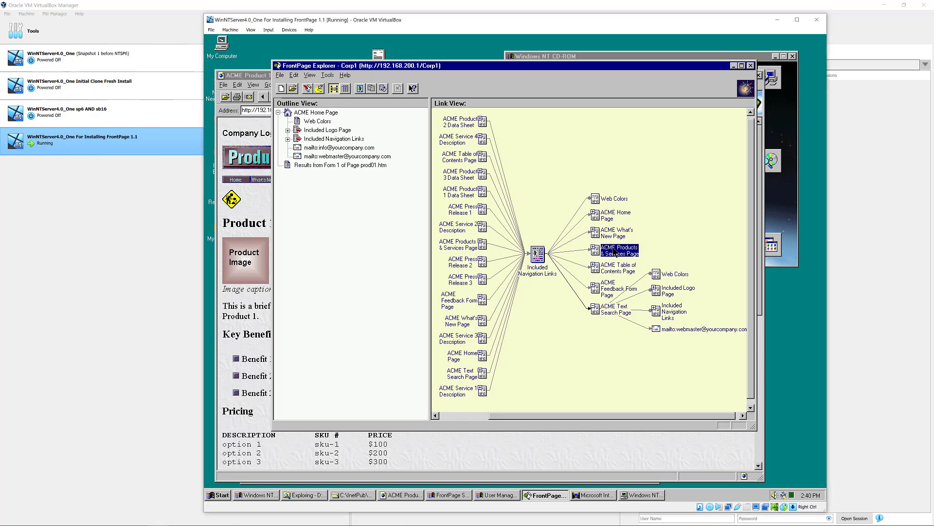
left_click(606, 235)
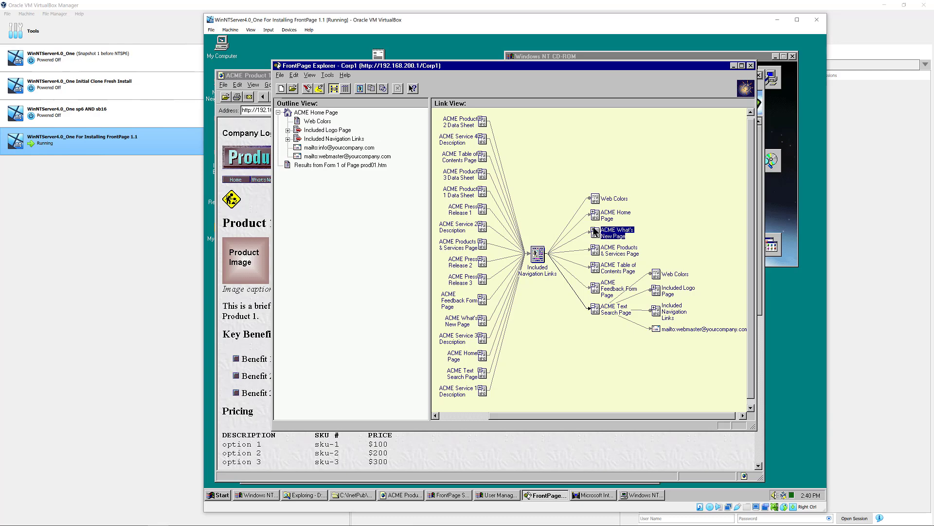
left_click(594, 231)
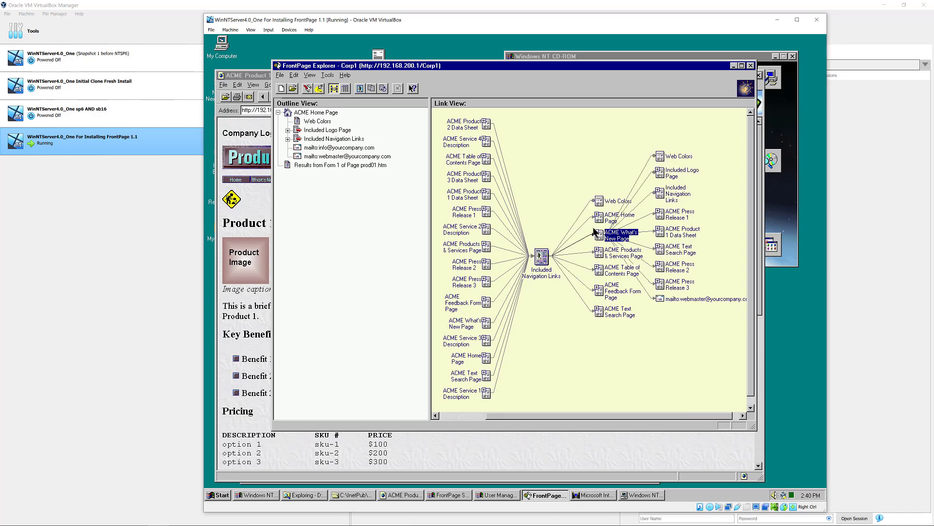
left_click(608, 253)
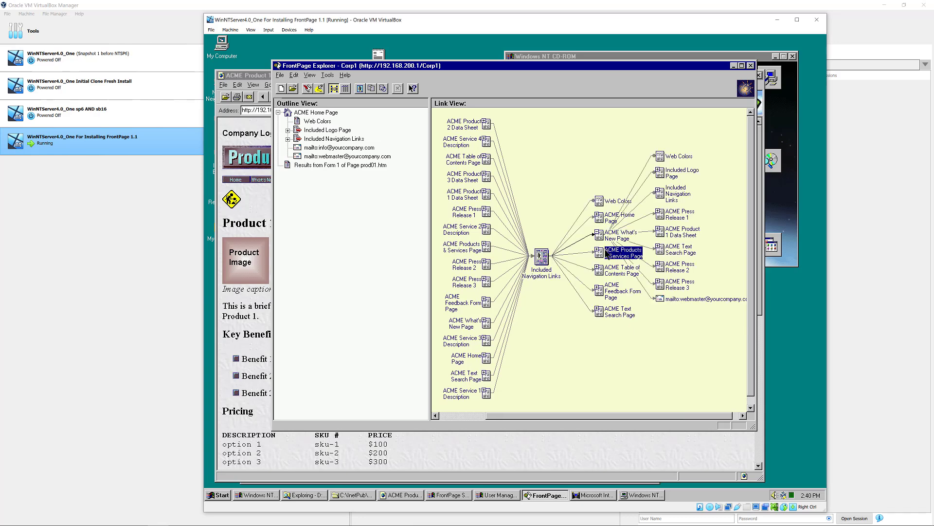
left_click(676, 288)
double_click(674, 287)
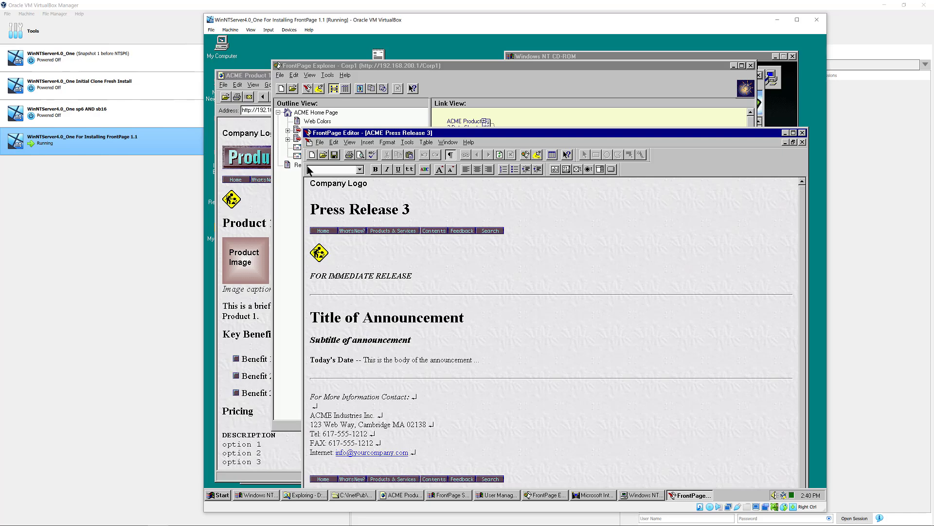
- Cancel Save As for ACME Press Release 3 and restore the FrontPage Editor window size
left_click(320, 143)
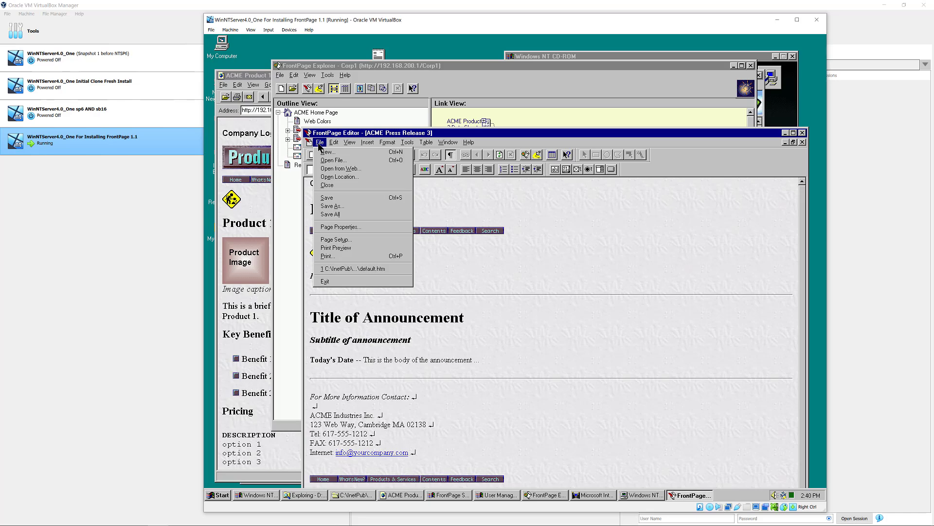
left_click(333, 207)
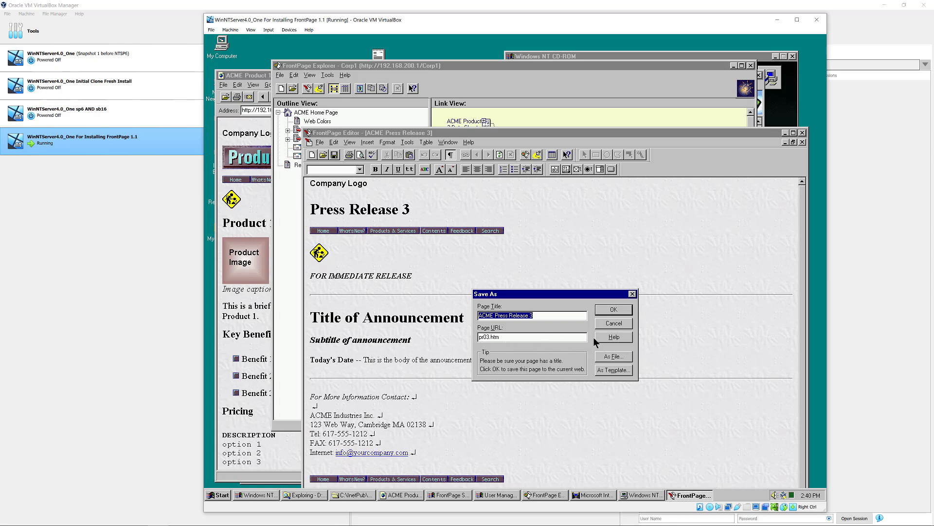
left_click(608, 325)
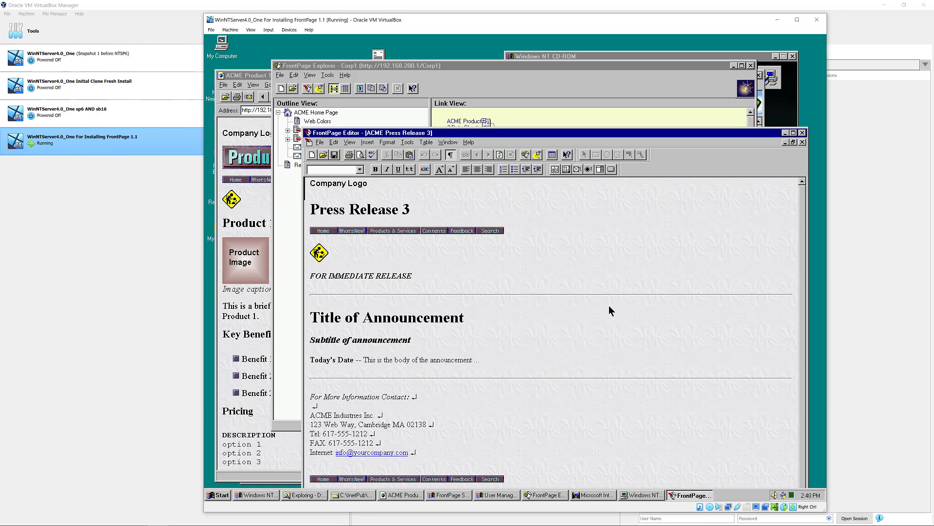
left_click(793, 133)
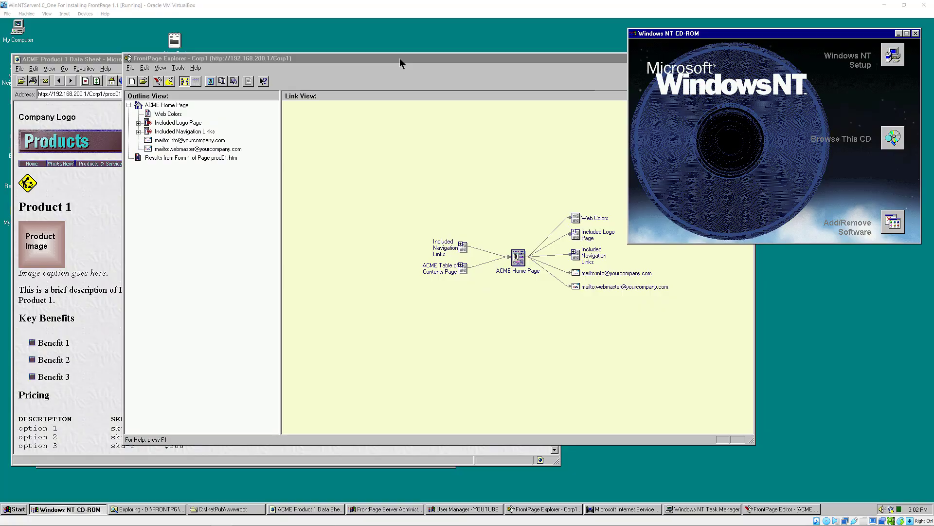
- Move the FrontPage Explorer window up and bring its Corp1 link map above Internet Explorer
left_click(399, 58)
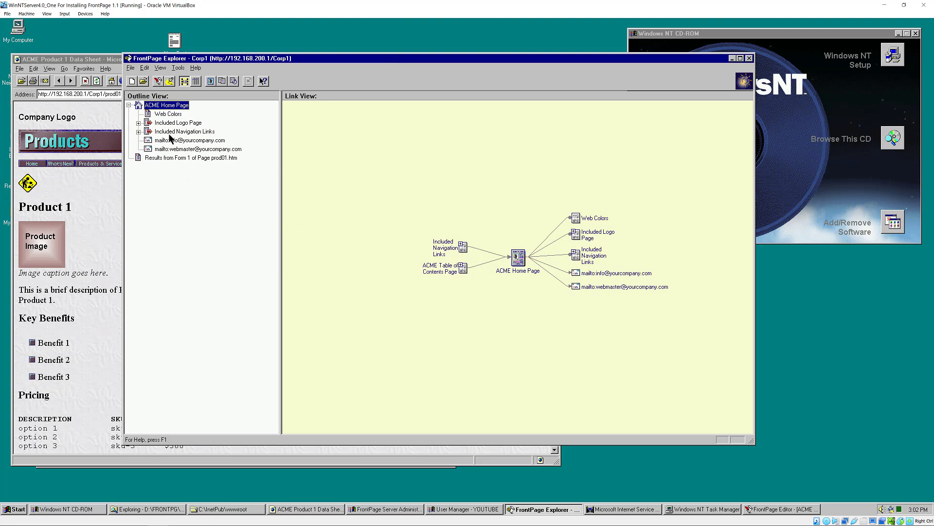
left_click_drag(168, 58, 181, 44)
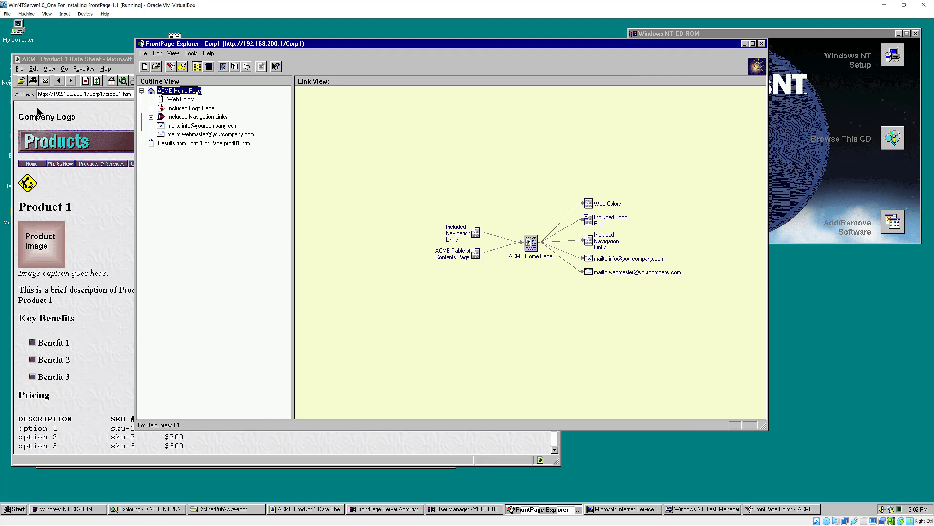
left_click(69, 62)
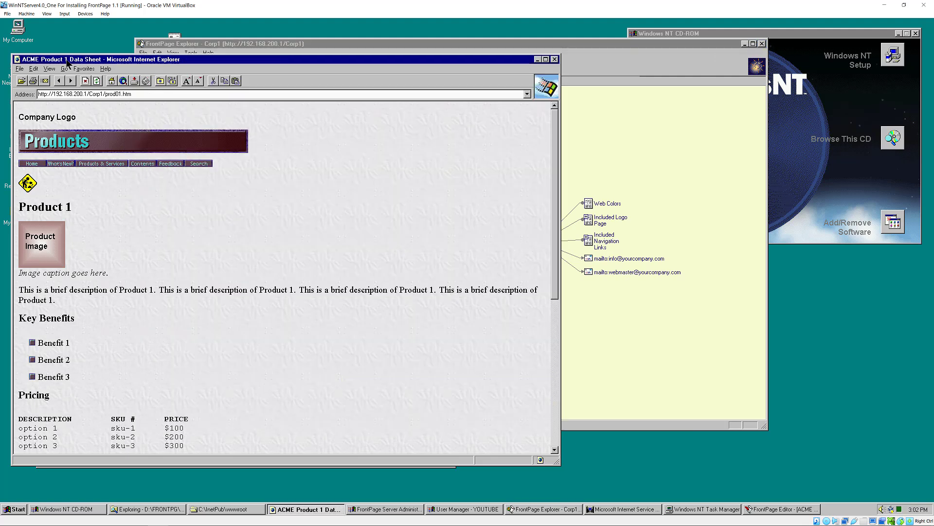
left_click(276, 45)
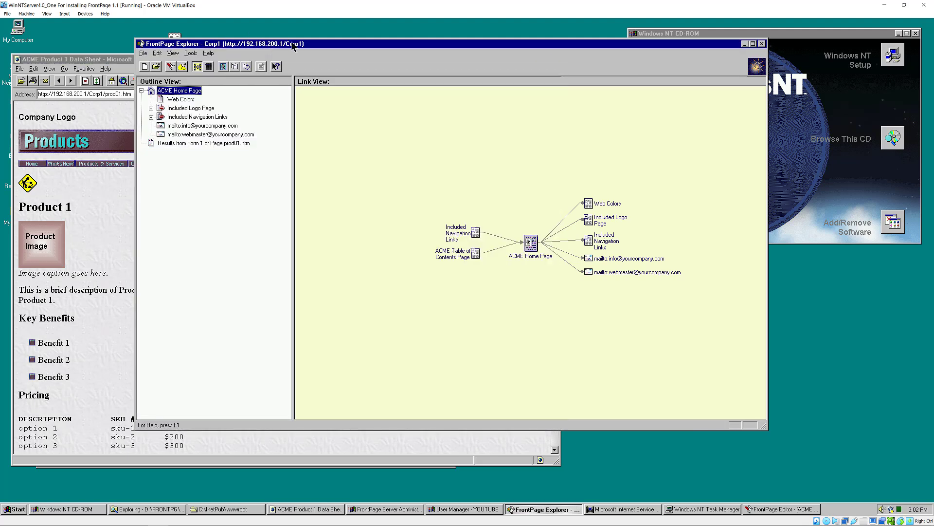
- Close the Corp1 web, list the server's available webs, then cancel opening one
left_click(143, 54)
left_click(158, 80)
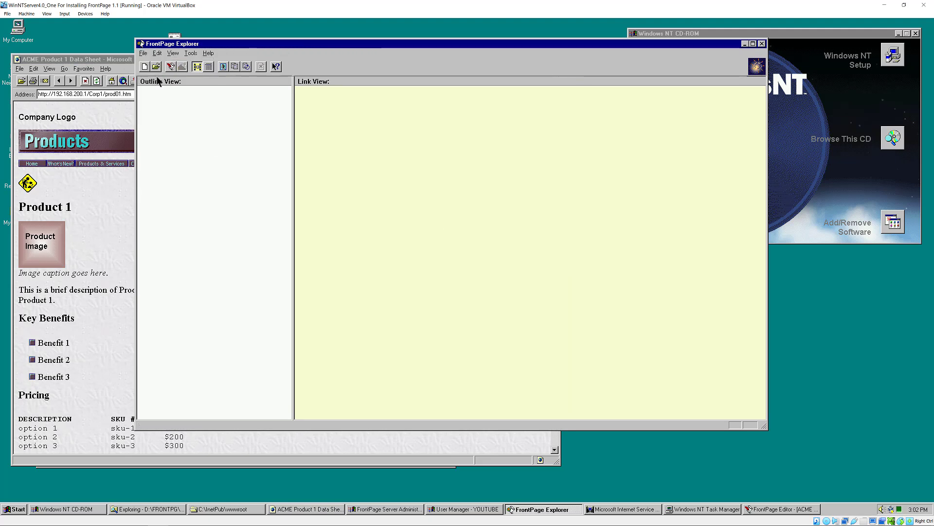
left_click(143, 53)
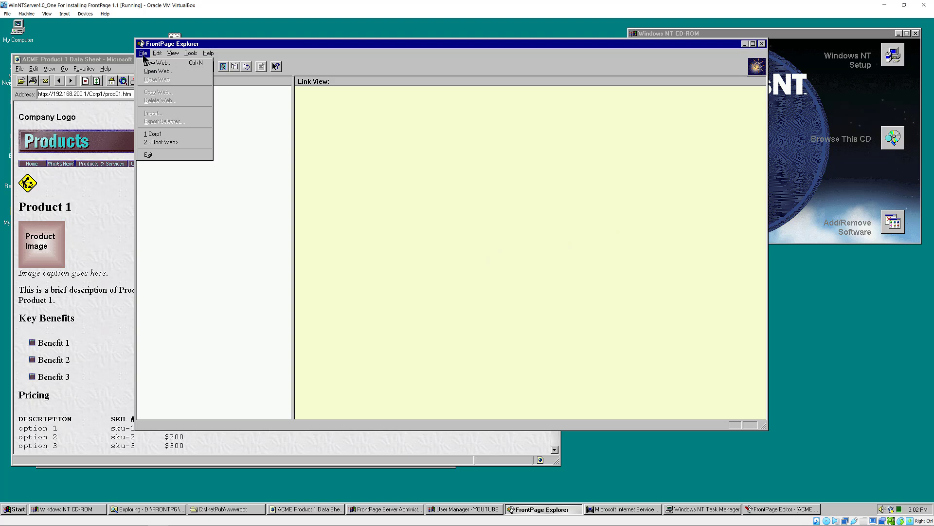
left_click(167, 71)
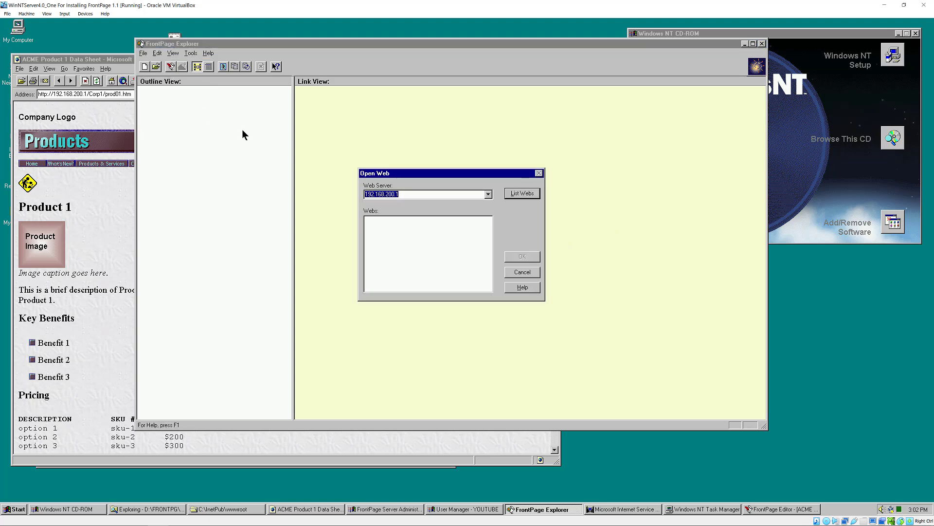
left_click(519, 193)
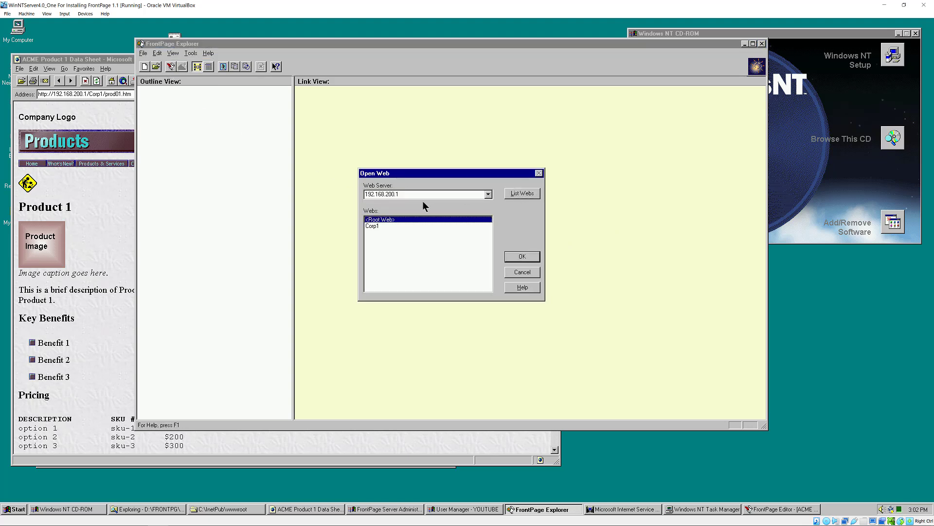
left_click(530, 273)
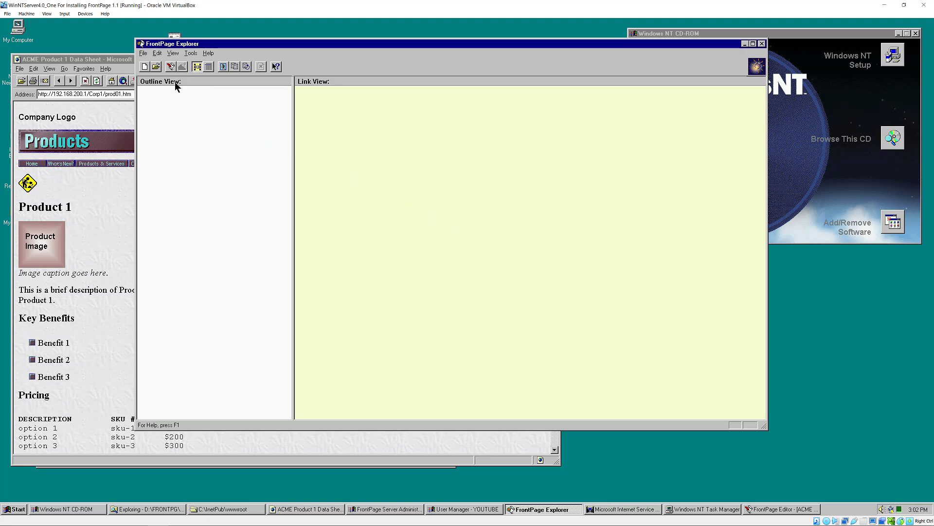
- Create a new web from the Project Web template, named ProjectWeb1 on server 192.168.200.1
left_click(143, 54)
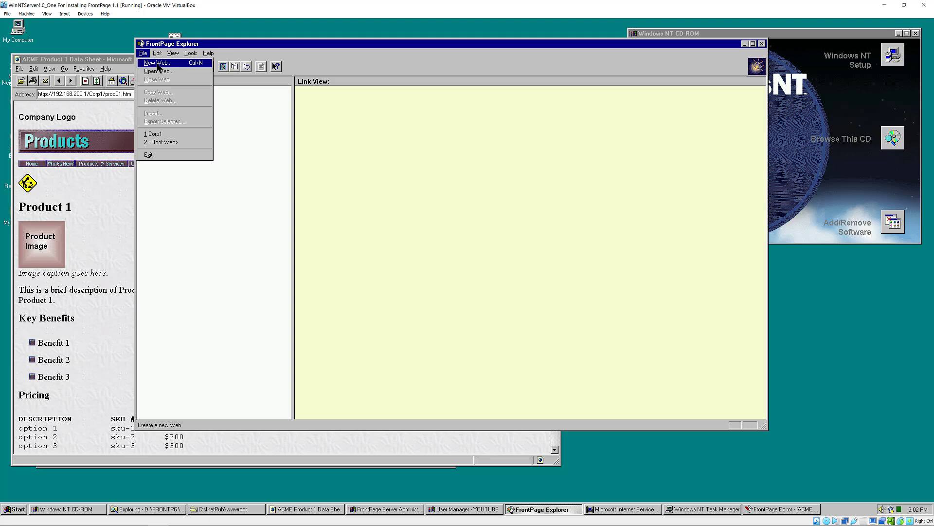
left_click(159, 65)
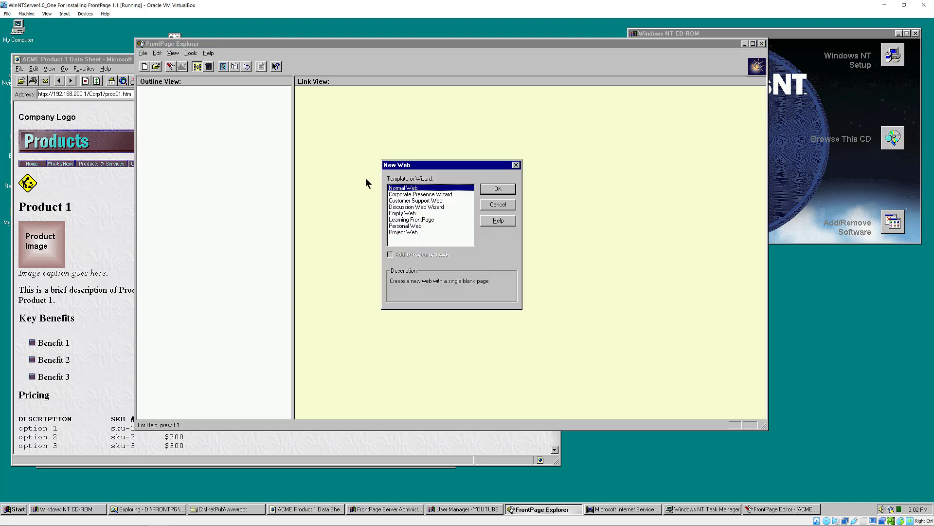
left_click(407, 195)
left_click(412, 200)
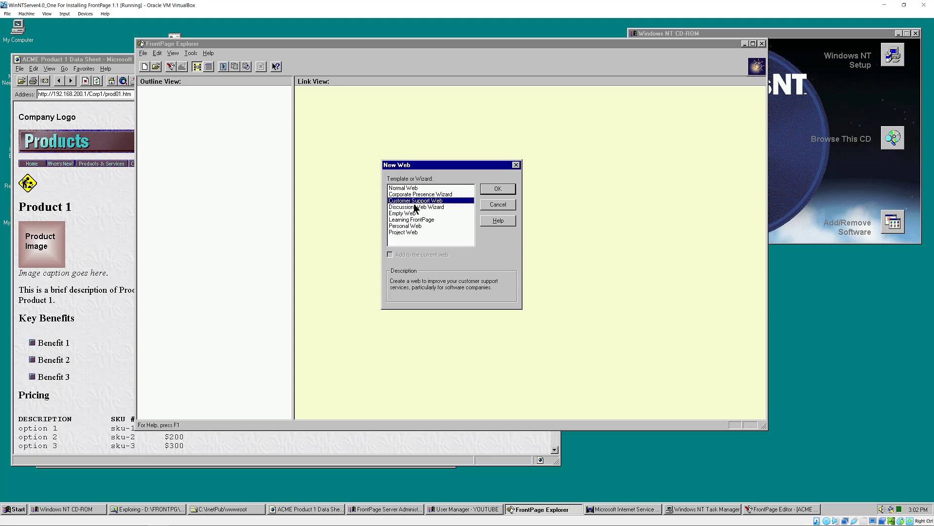
left_click(415, 207)
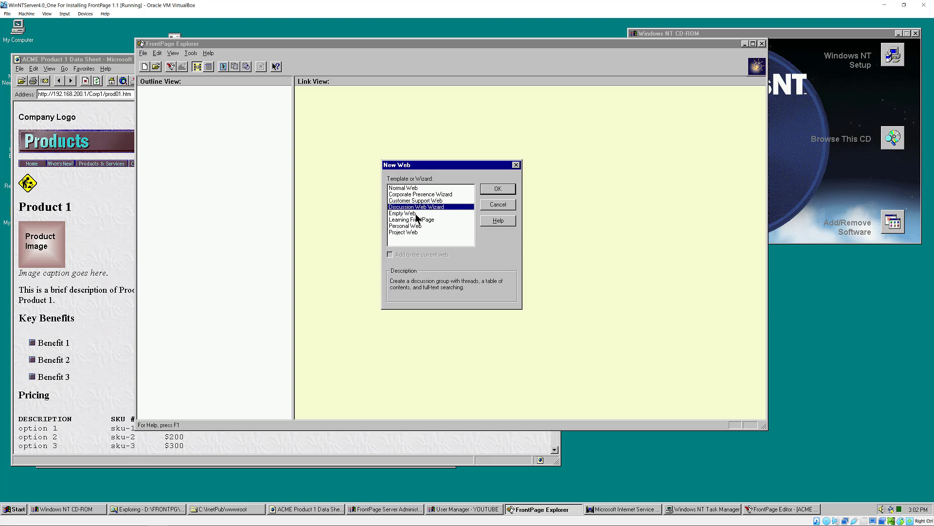
left_click(417, 214)
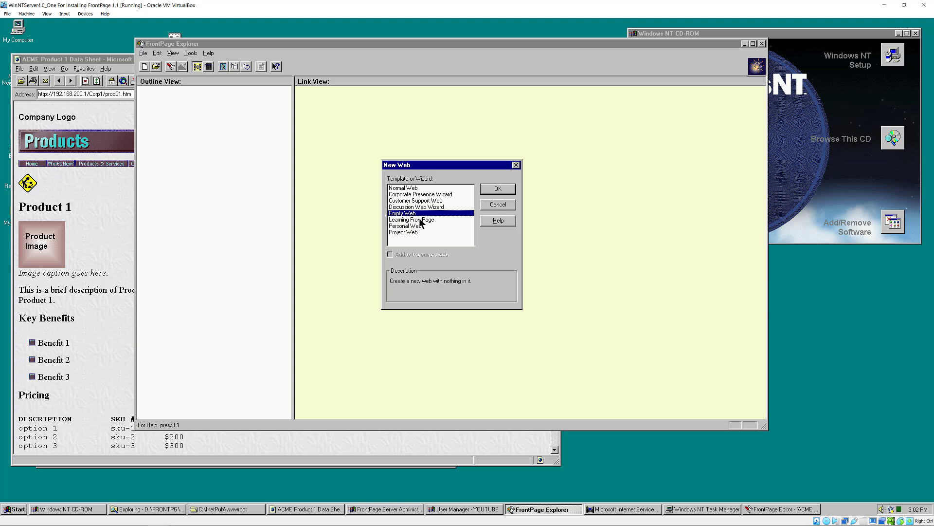
left_click(422, 220)
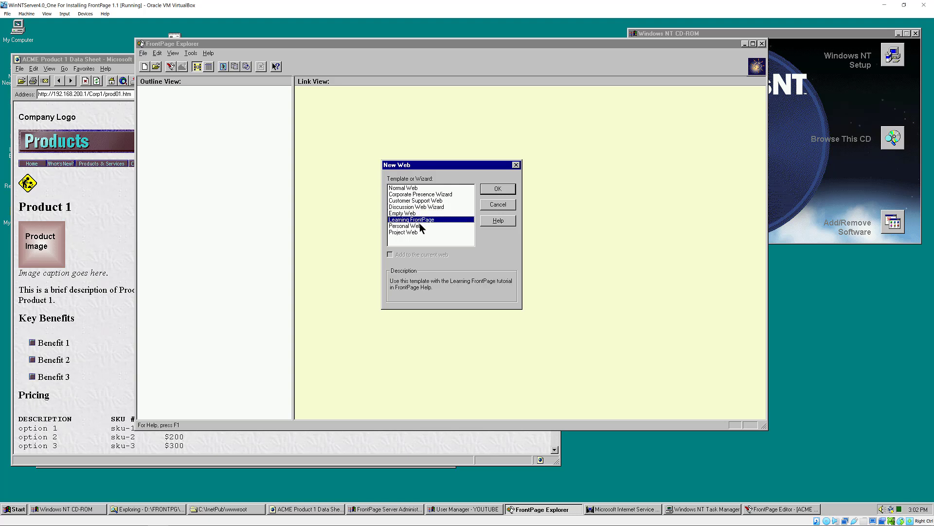
left_click(422, 226)
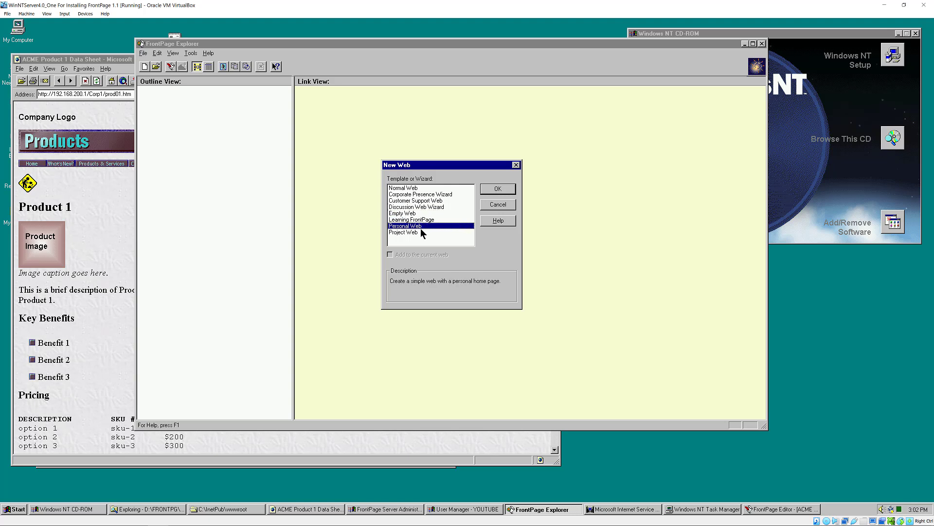
left_click(414, 232)
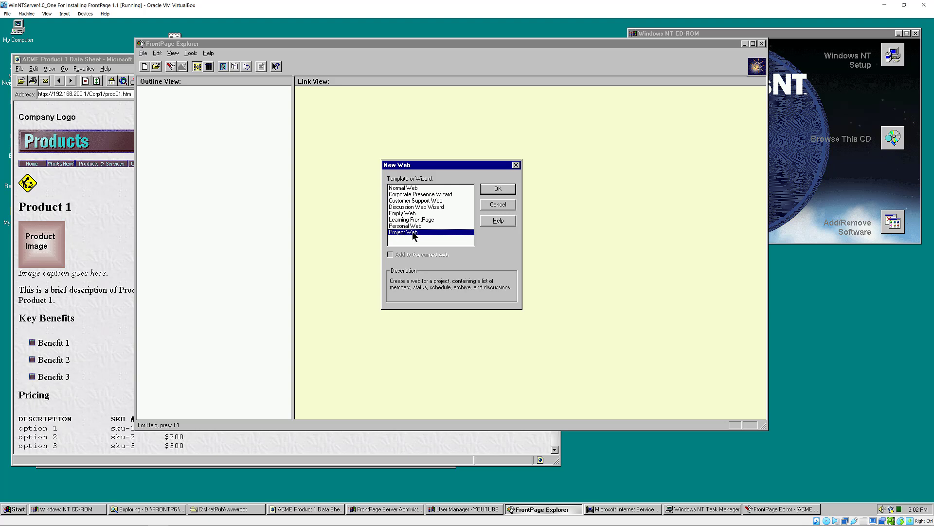
left_click(495, 192)
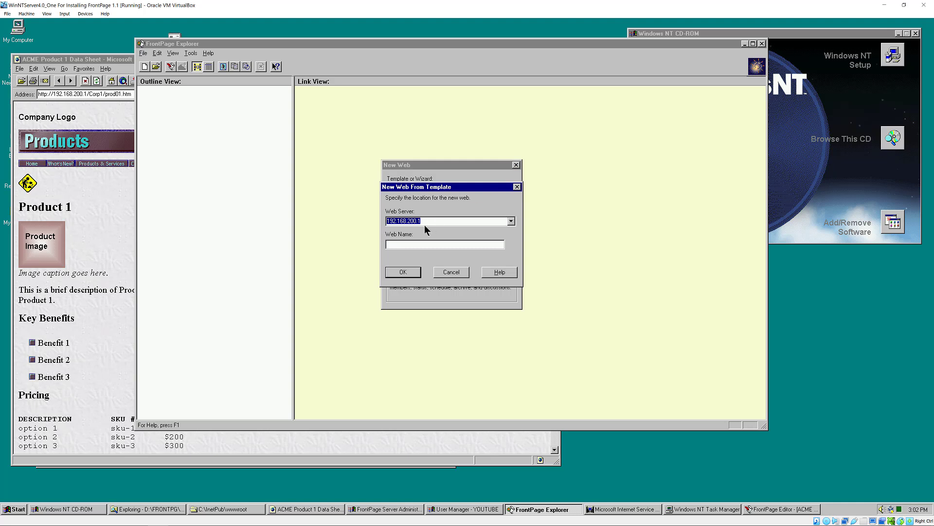
left_click(411, 243)
left_click(401, 274)
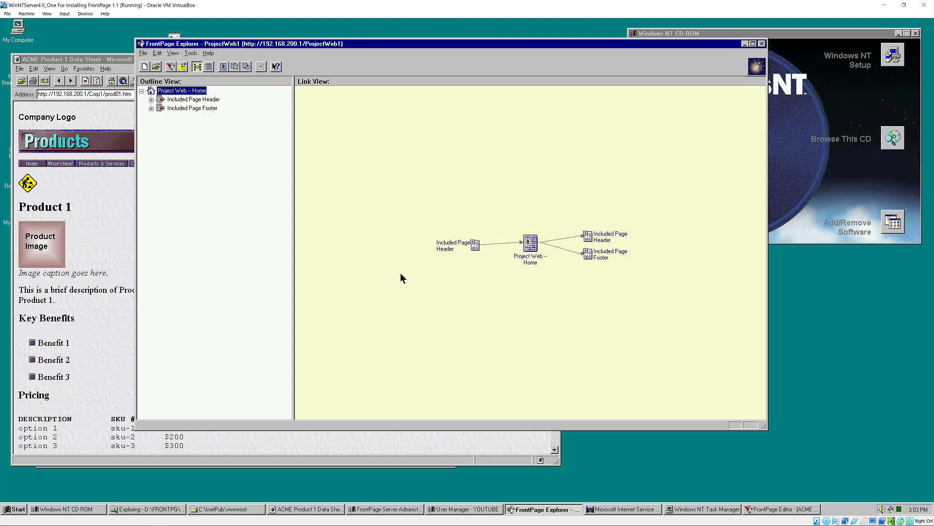
- Expand Included Page Header and Included Page Footer in the outline, then centre on Project Web -- Home
left_click(152, 100)
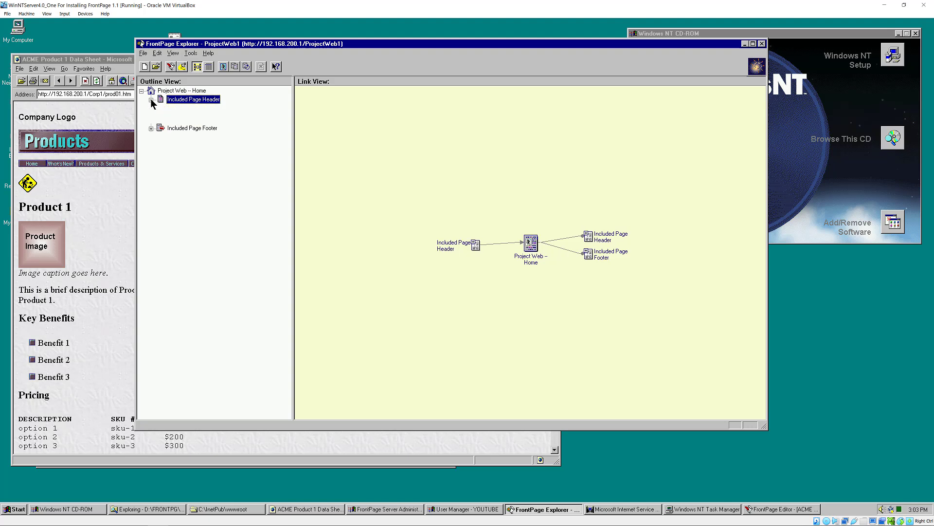
left_click(151, 170)
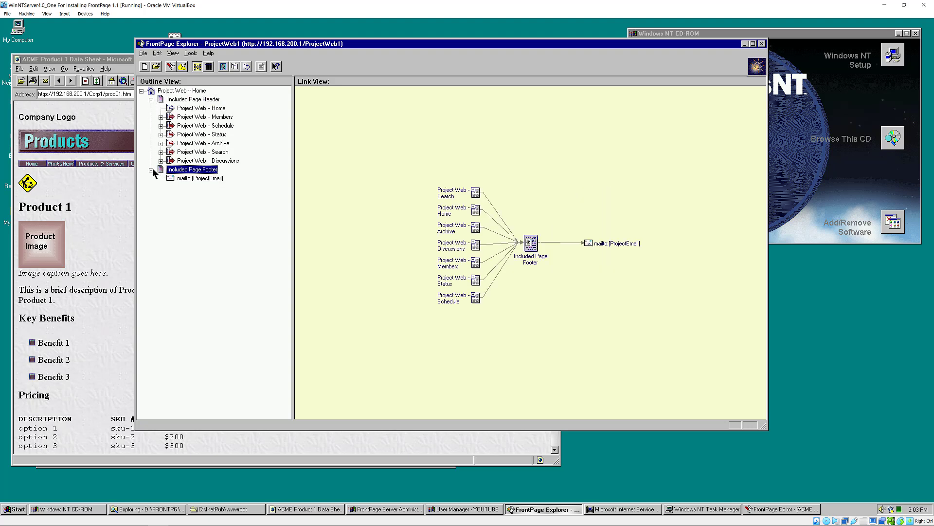
left_click(173, 92)
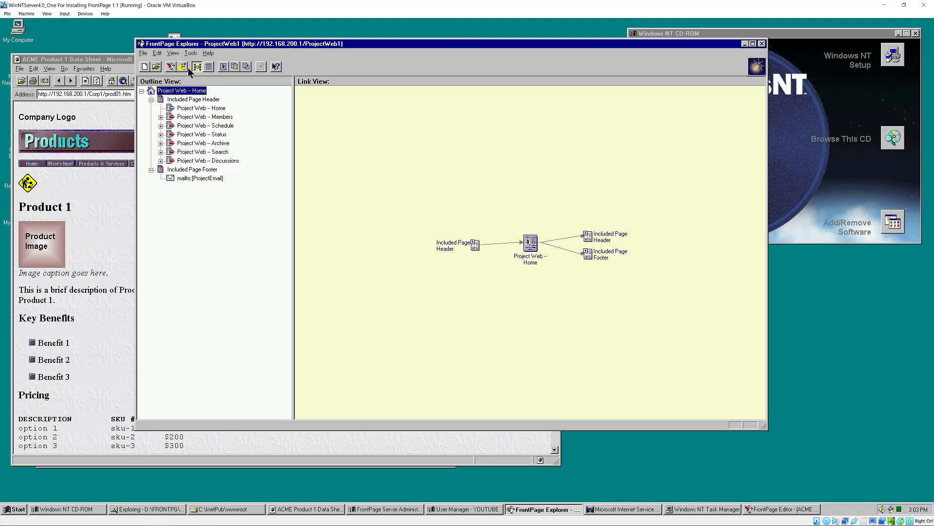
- Load the ProjectWeb1 site in Internet Explorer and visit its Members and Schedule pages
left_click(102, 97)
left_click(98, 97)
left_click_drag(90, 94, 159, 95)
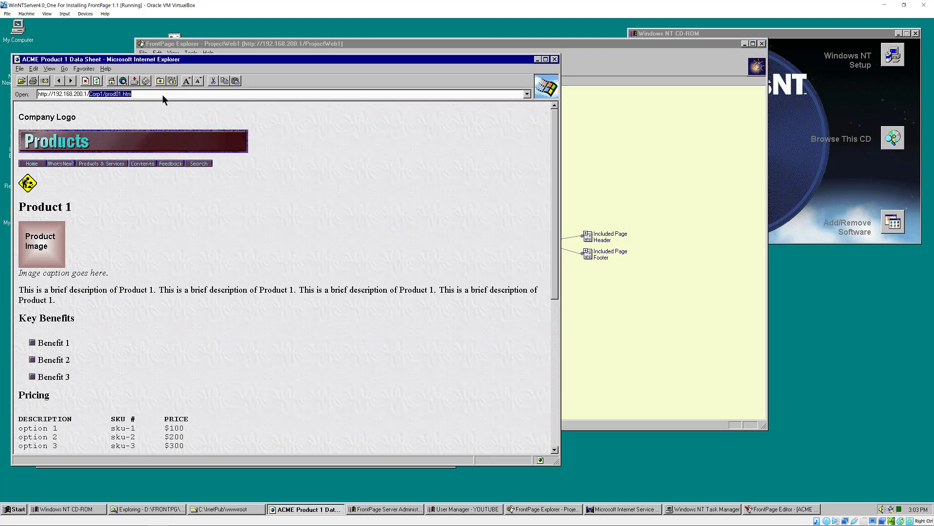
type("Pro")
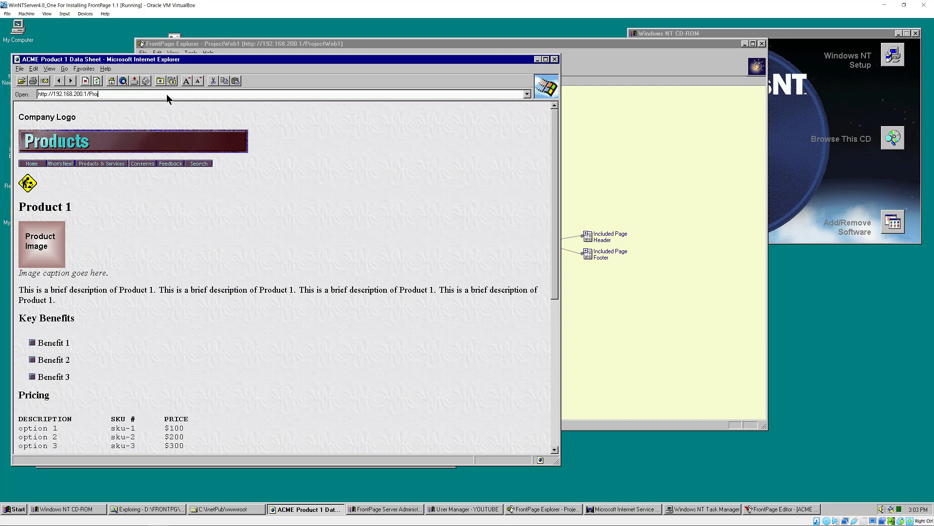
type("jectWeb1")
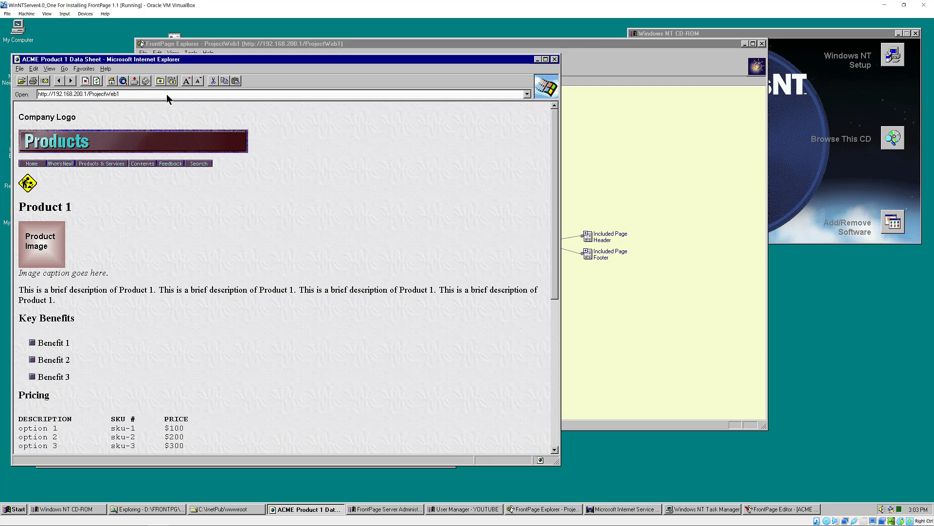
key("Return")
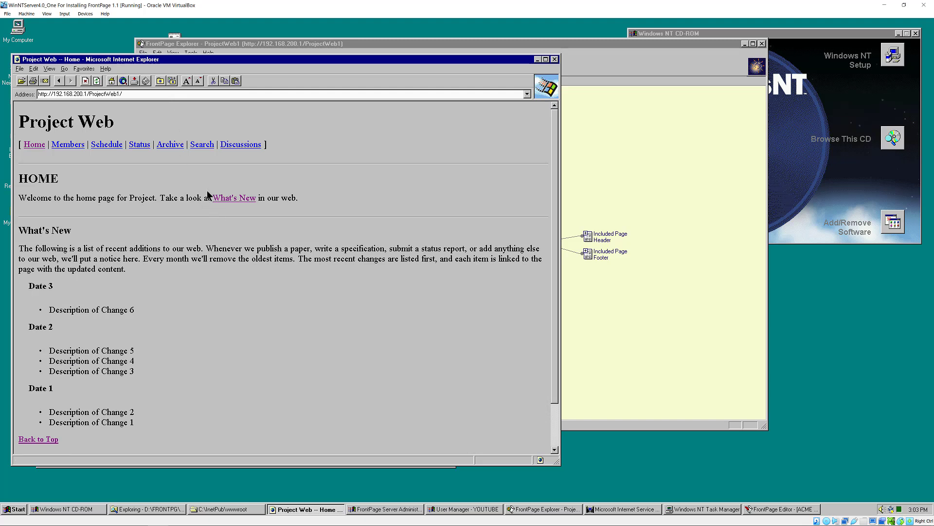
left_click(68, 145)
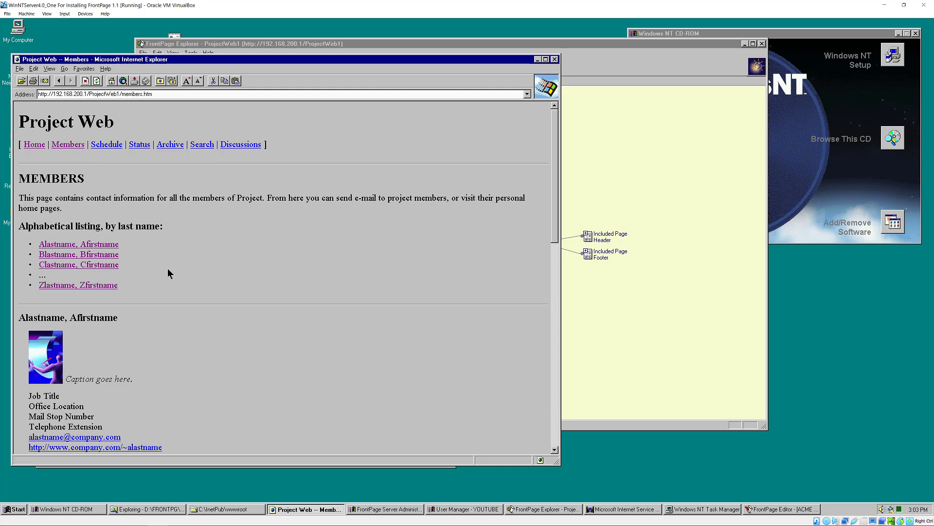
left_click(106, 146)
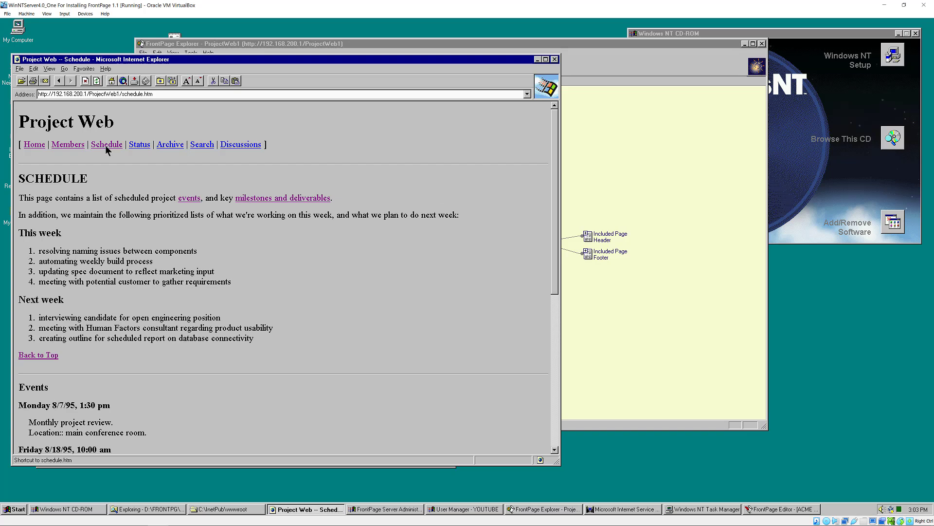
- Enlarge the browser window, then view the Status page and its 1995 Q1 status report
left_click_drag(558, 463, 577, 493)
left_click_drag(571, 325, 593, 485)
left_click_drag(585, 422, 576, 270)
left_click(136, 142)
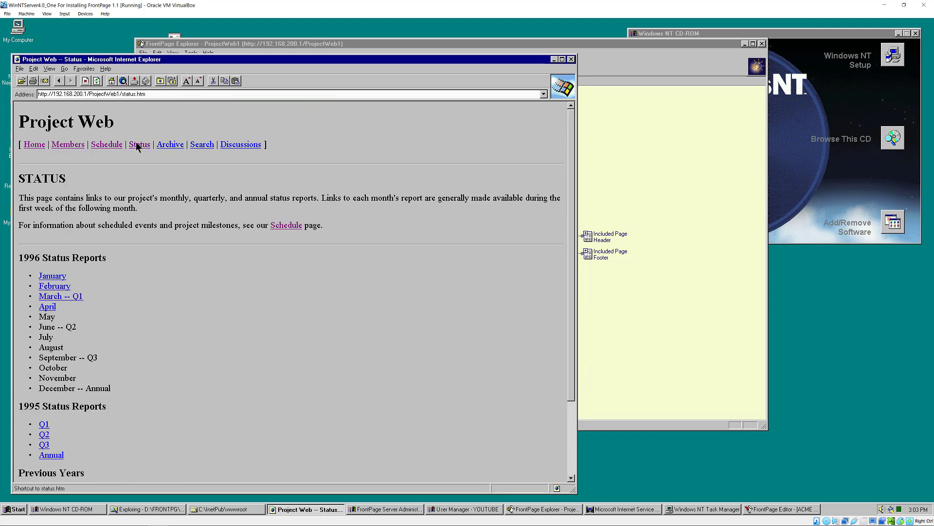
left_click(44, 428)
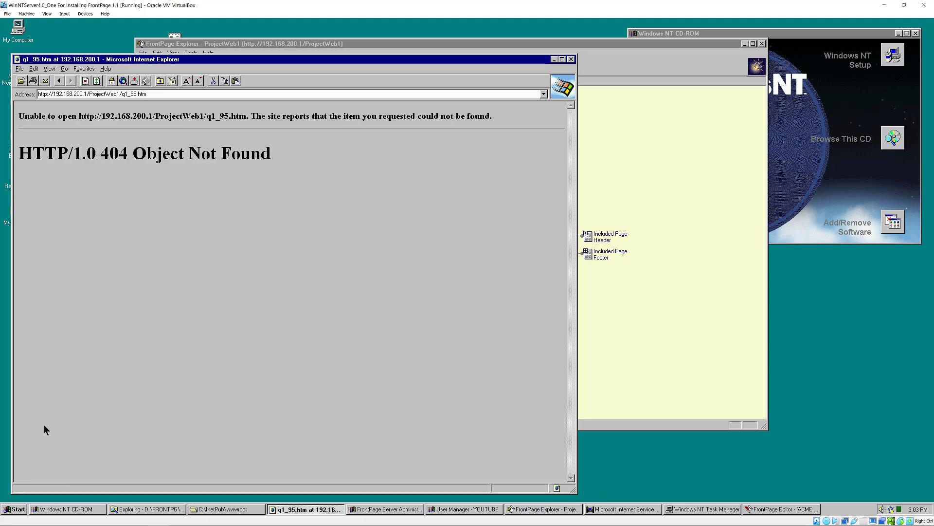
left_click(58, 83)
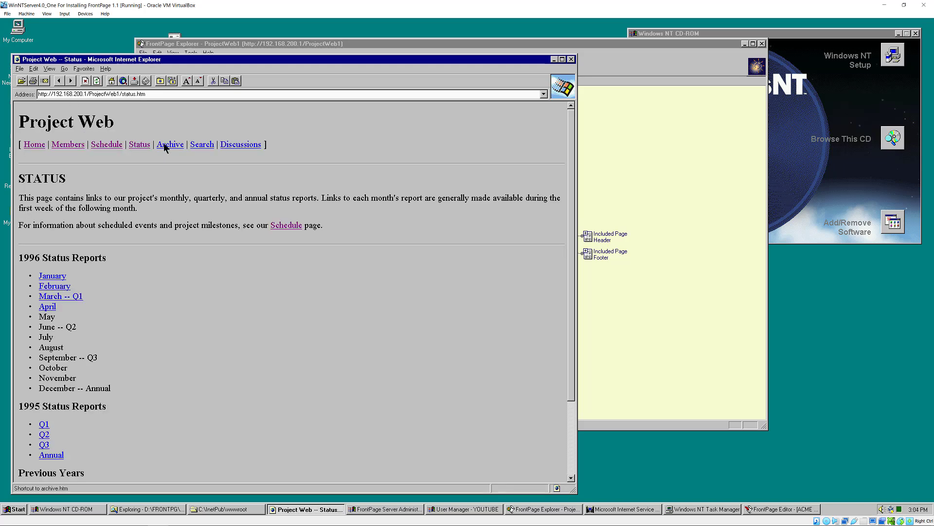
- Browse the Archive, Search, Discussions and Requirements Discussion pages, then return to FrontPage Explorer
left_click(165, 146)
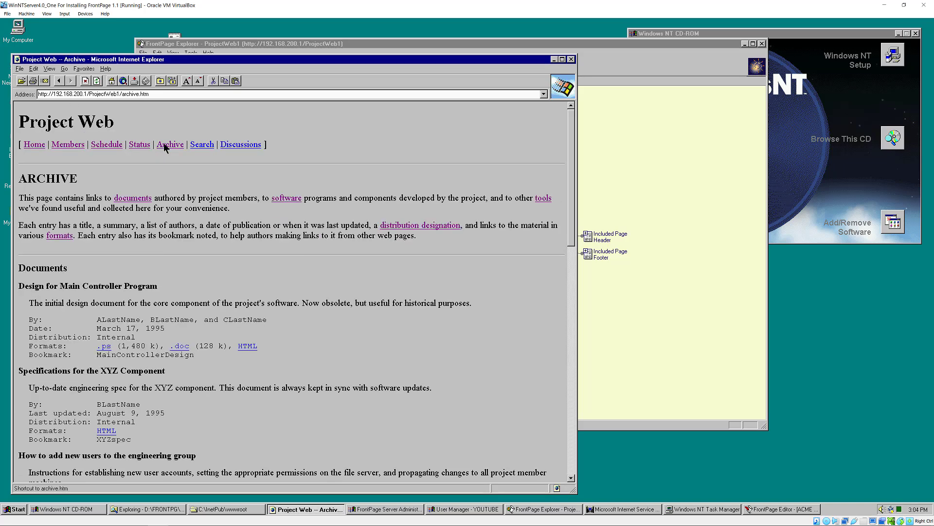
left_click(201, 145)
left_click(235, 145)
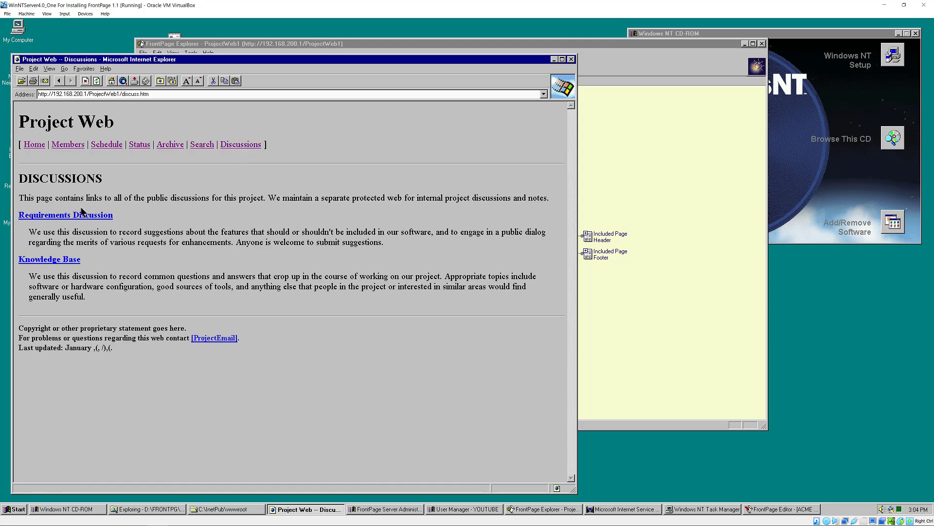
left_click(80, 215)
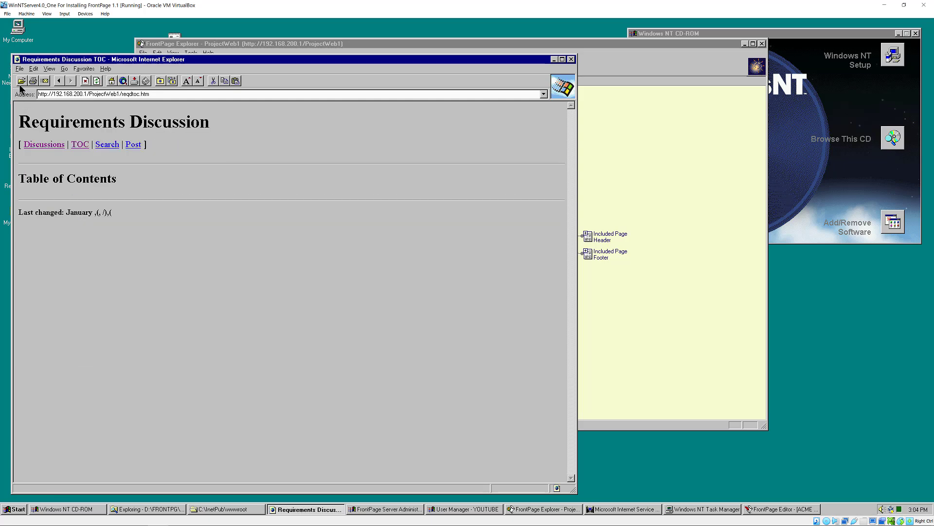
left_click(59, 80)
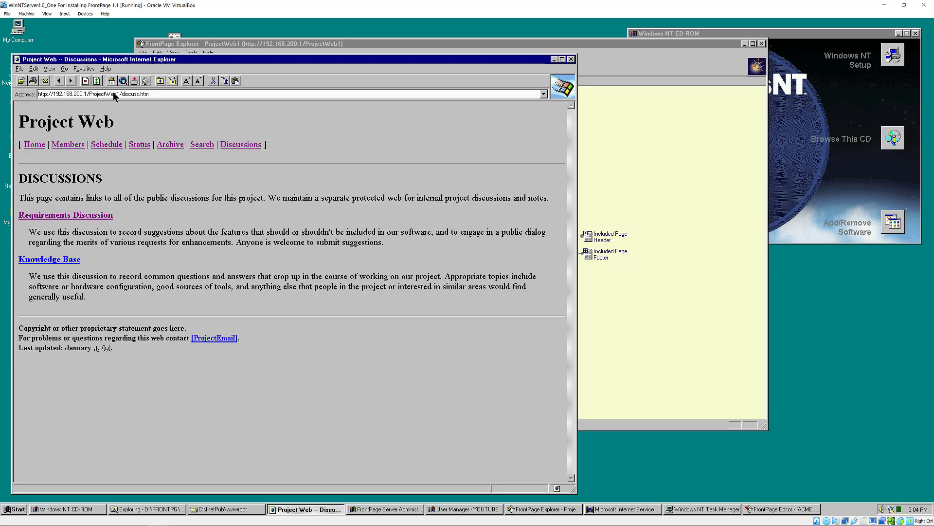
left_click(237, 43)
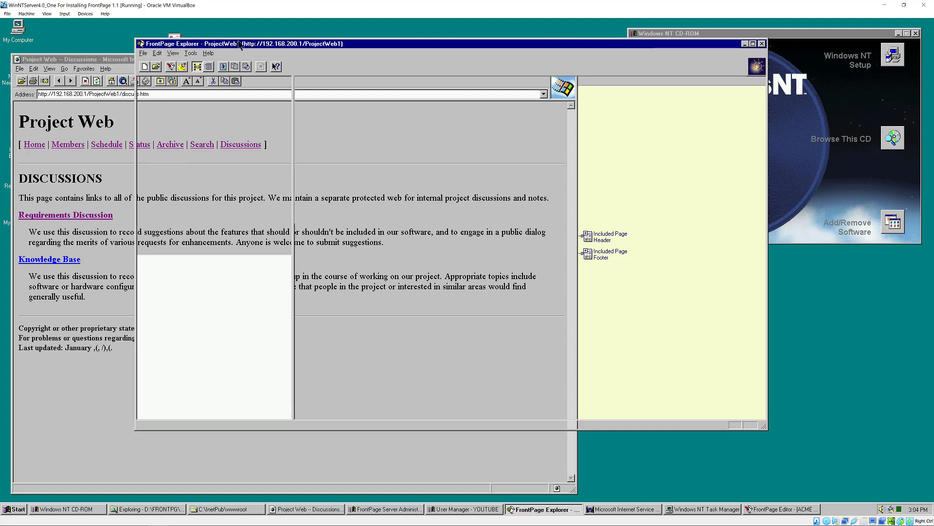
- Close the ProjectWeb1 web and start creating a new web
left_click(143, 53)
left_click(150, 80)
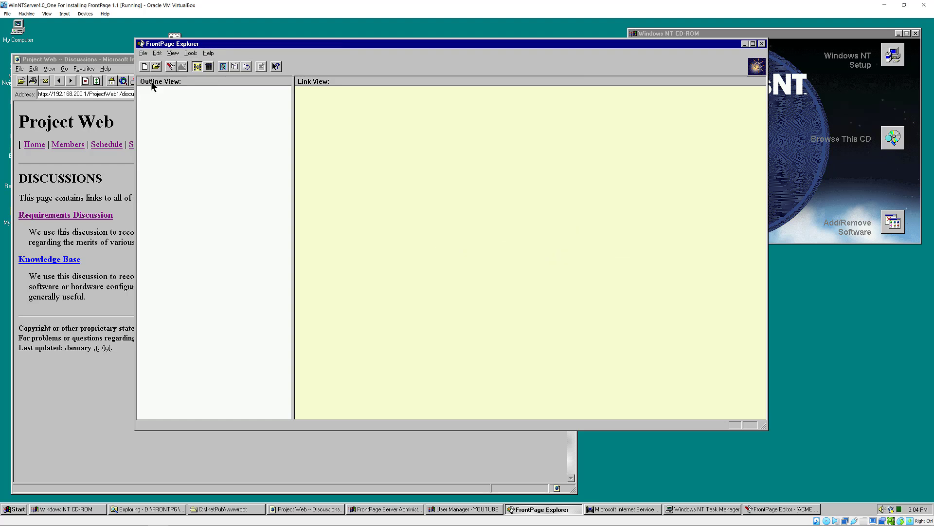
left_click(142, 54)
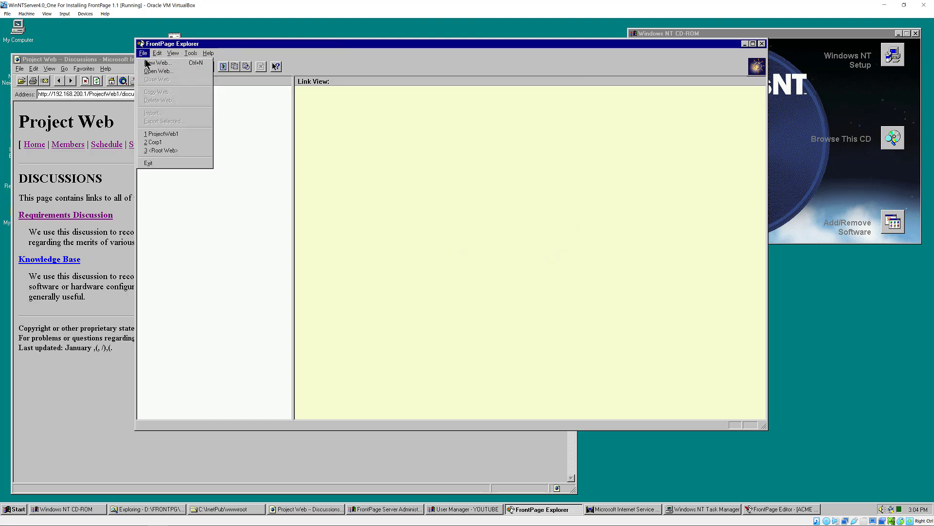
left_click(149, 63)
- Compare the template descriptions and choose the Customer Support Web template
left_click(393, 194)
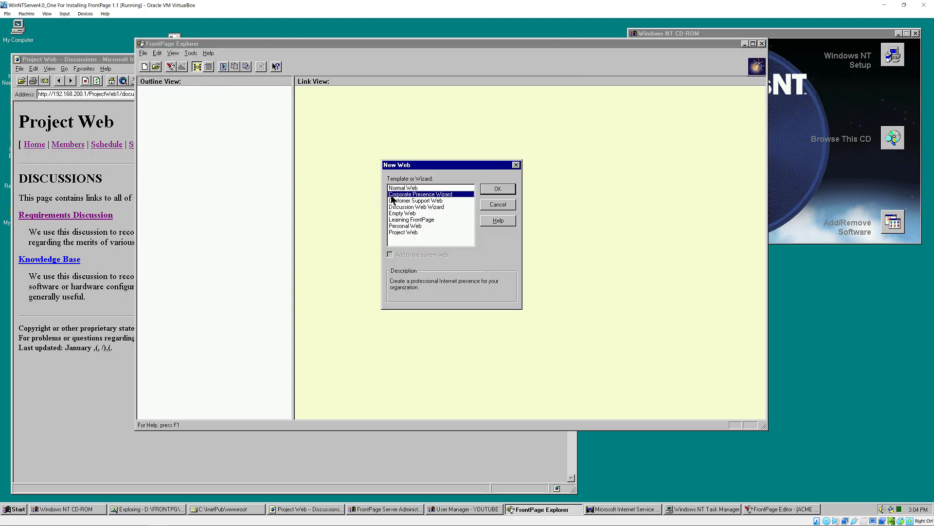
left_click(402, 200)
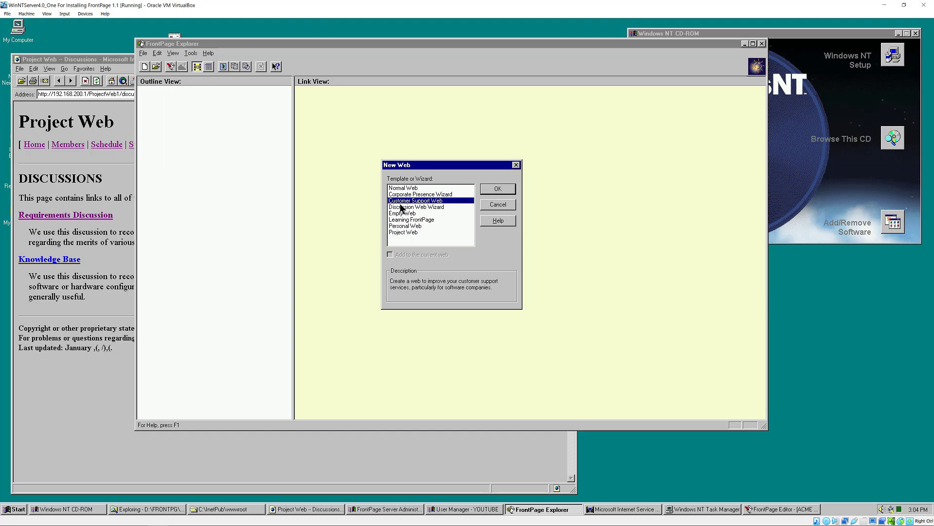
left_click(407, 208)
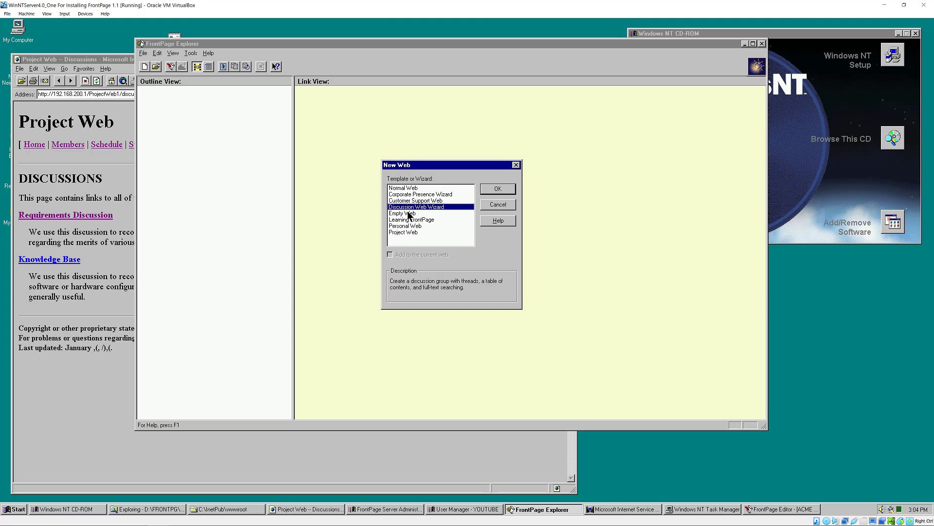
left_click(409, 214)
left_click(411, 220)
left_click(407, 200)
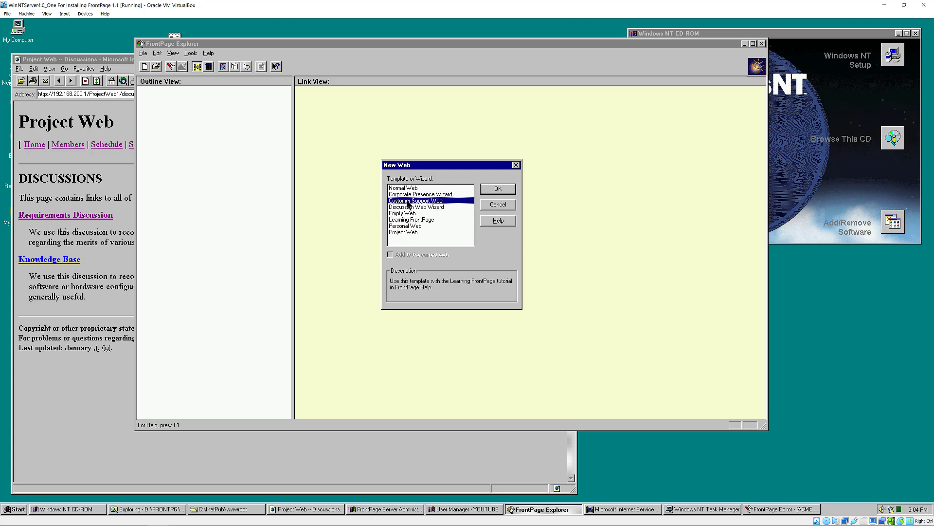
left_click(398, 188)
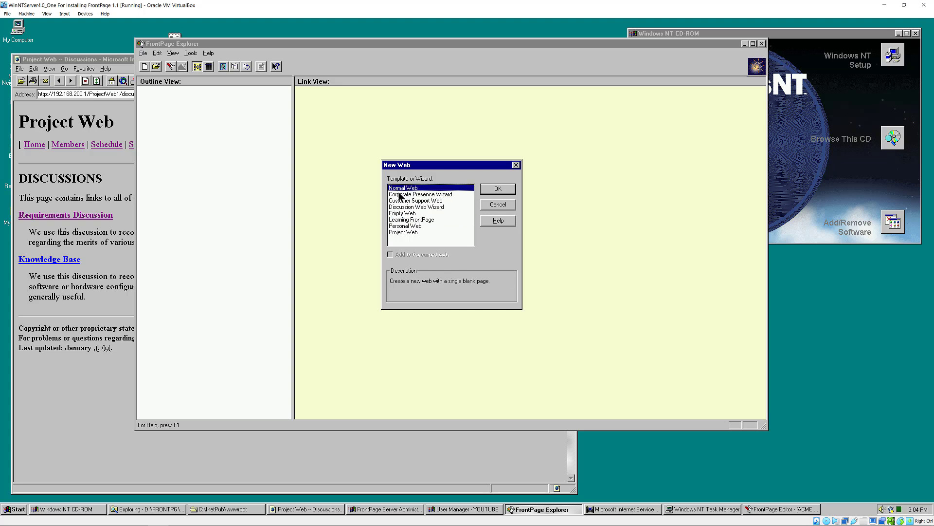
left_click(406, 201)
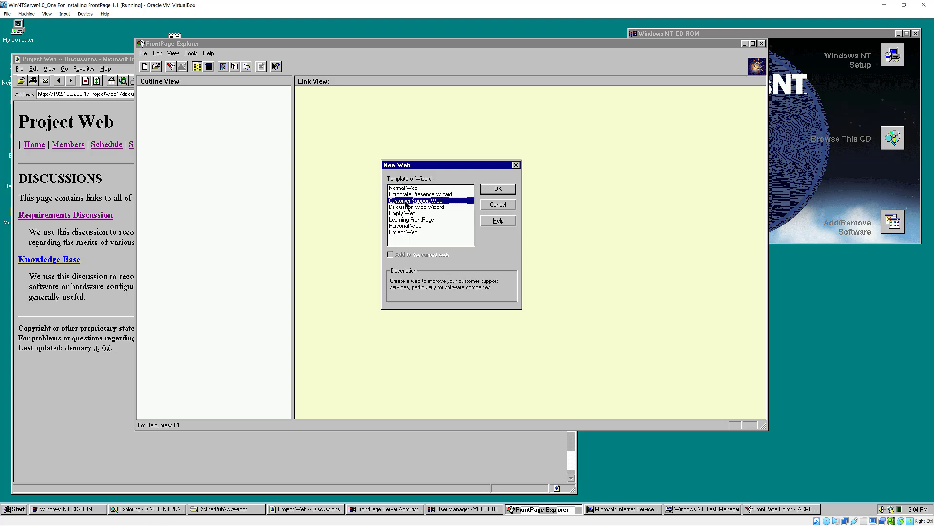
left_click(498, 190)
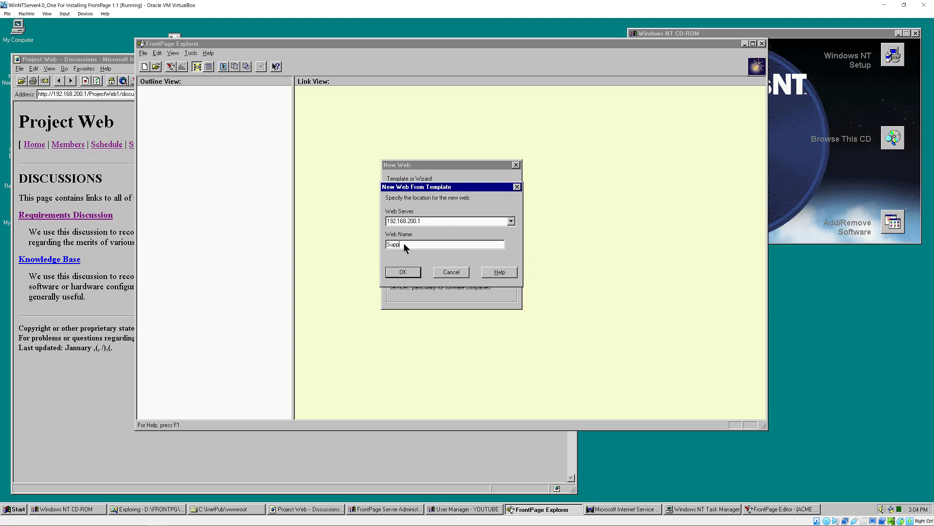
- Create the web named Support1 and open its Customer Support – Welcome page in FrontPage Editor
type("Support1")
left_click(403, 271)
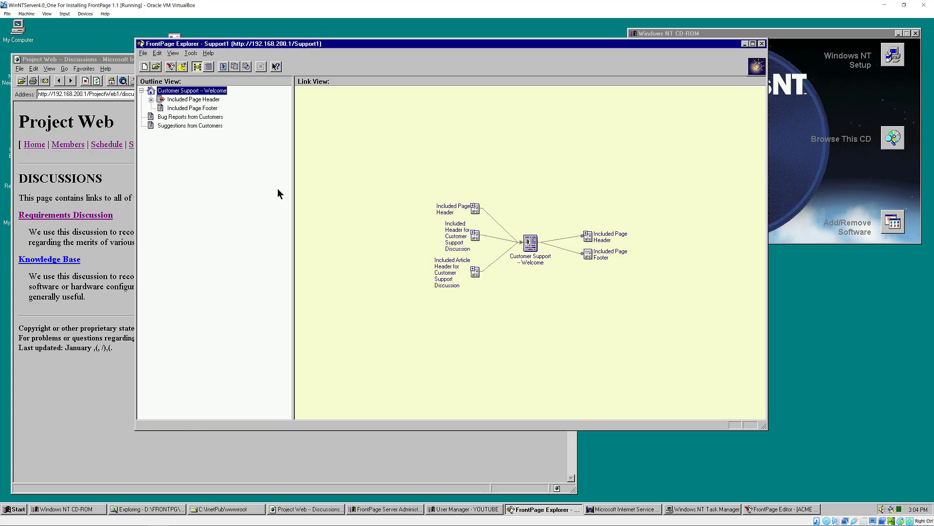
left_click(595, 254)
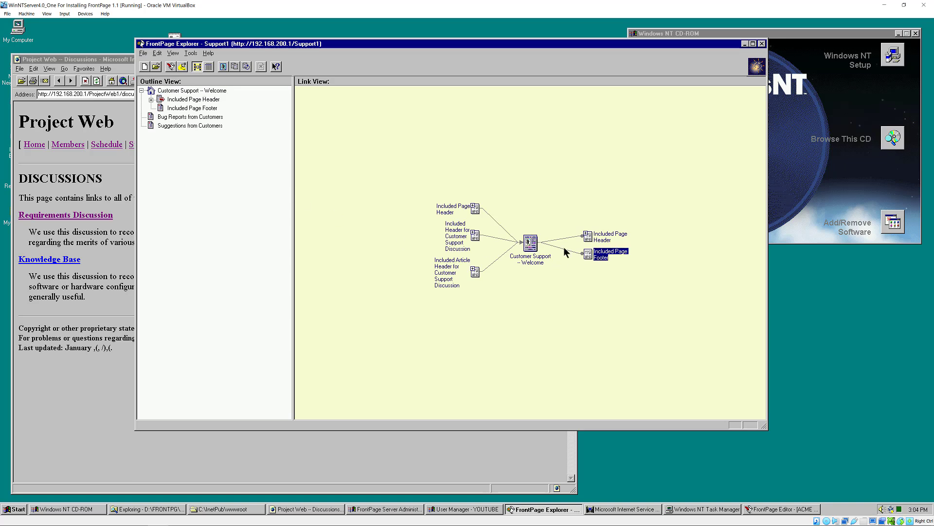
double_click(530, 243)
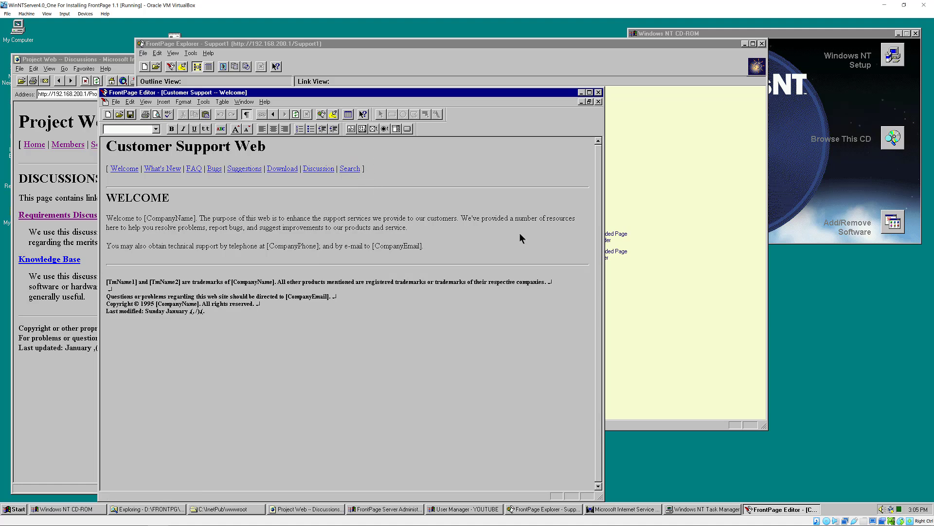
left_click(634, 289)
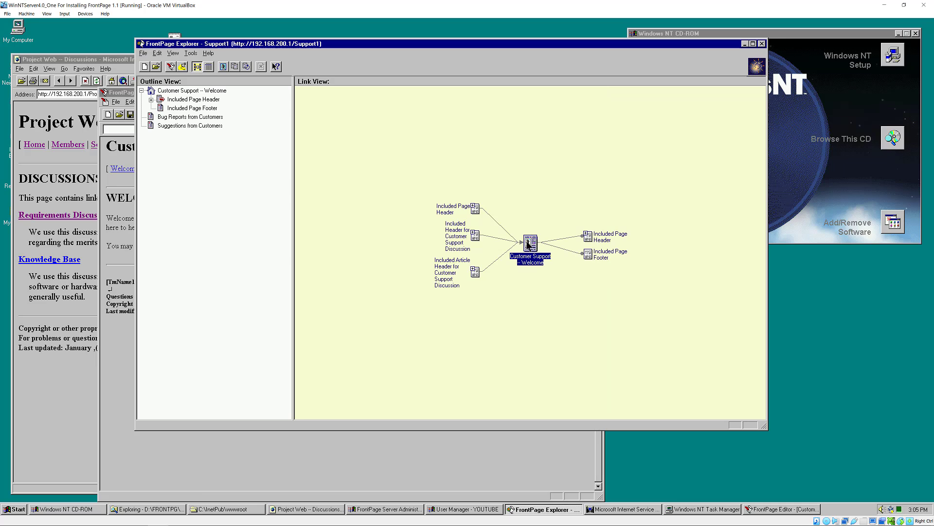
left_click(118, 388)
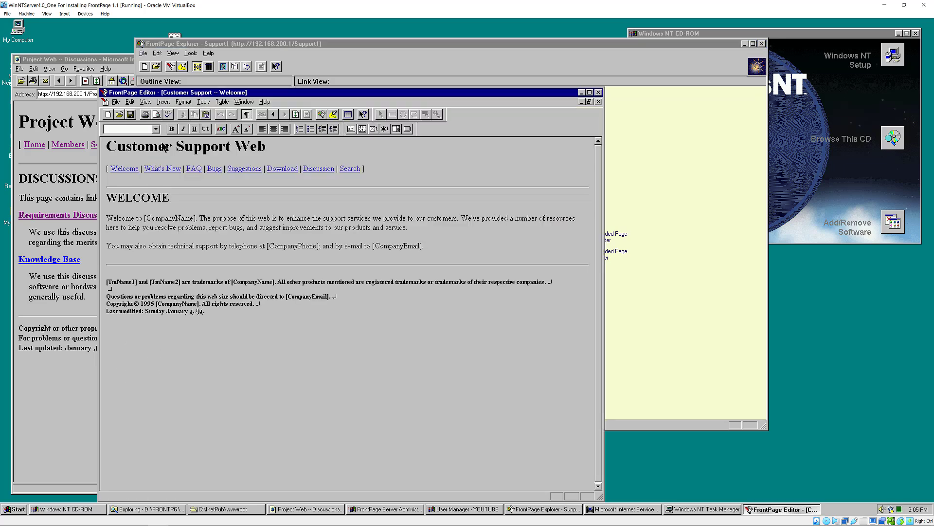
left_click(115, 102)
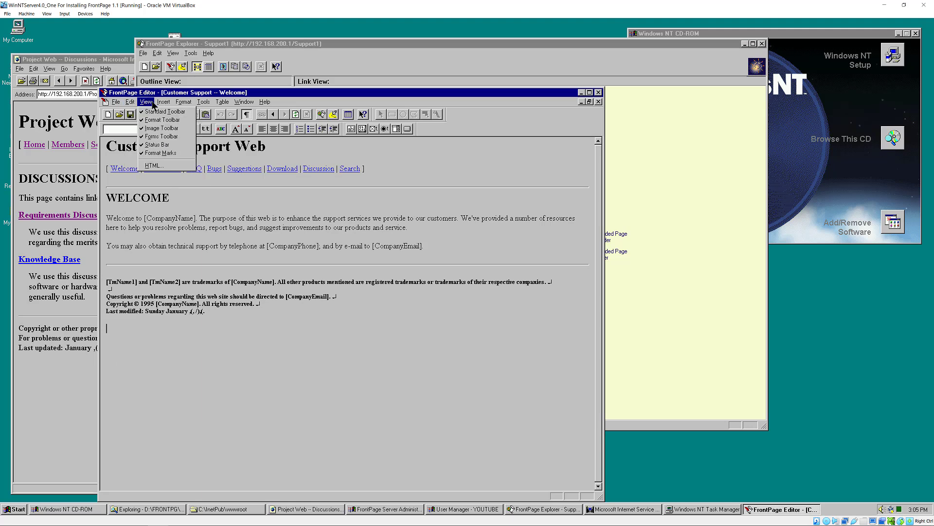
mouse_move(160, 104)
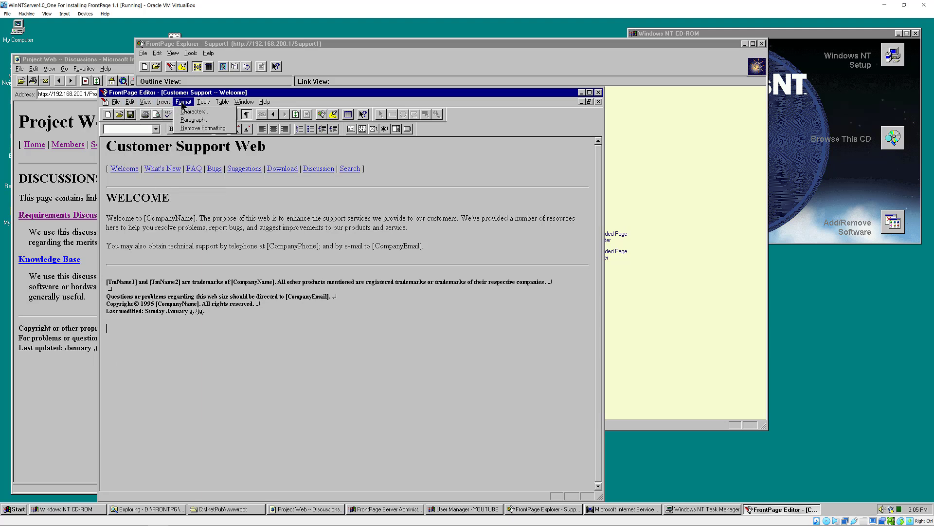
mouse_move(246, 105)
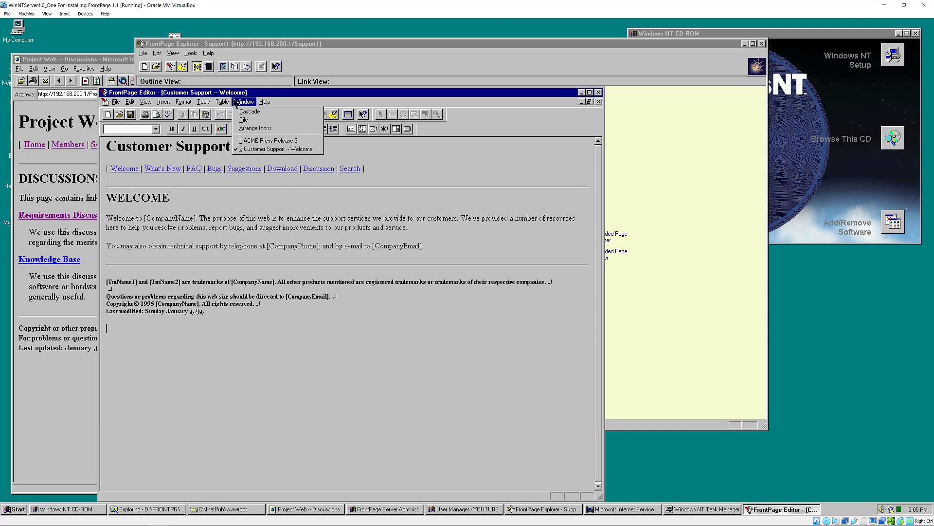
left_click(183, 231)
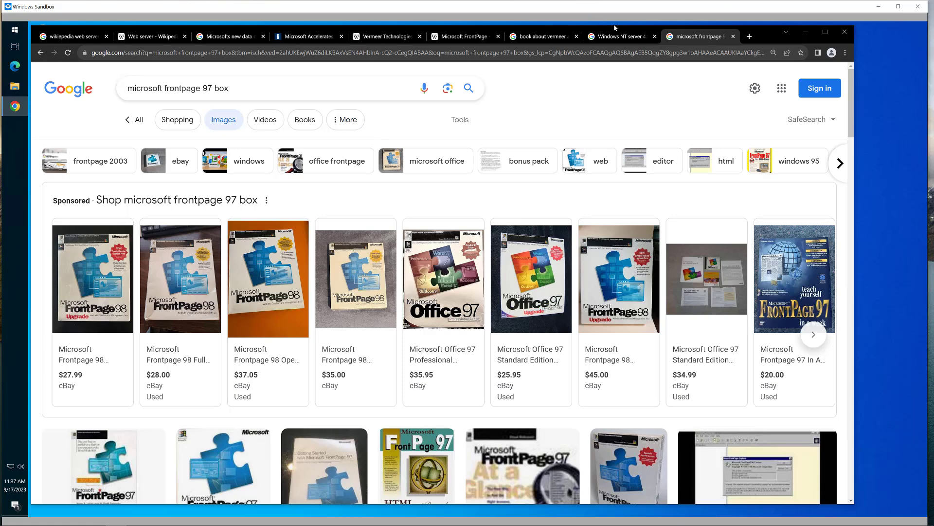
- Switch to the 'Windows NT server 4.0 Box' image results listing eBay, Etsy and Bonanza boxes
mouse_move(607, 38)
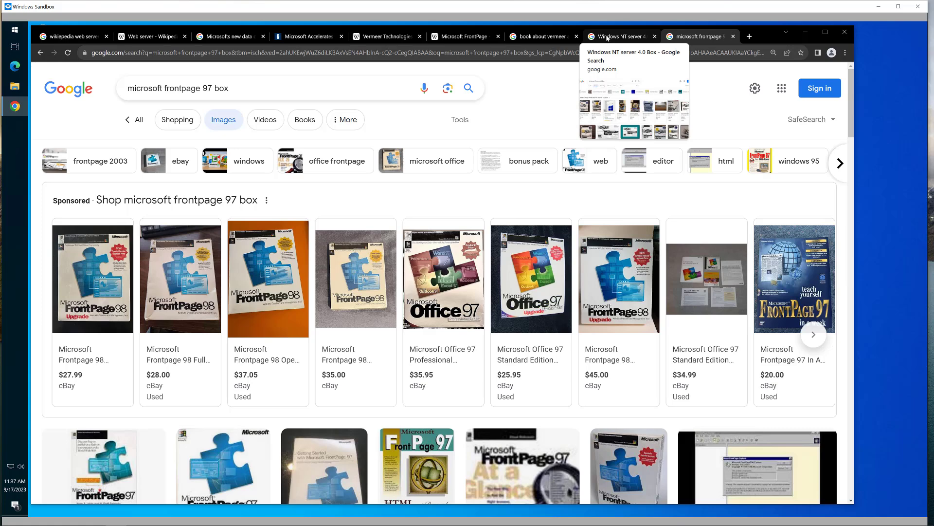
left_click(607, 38)
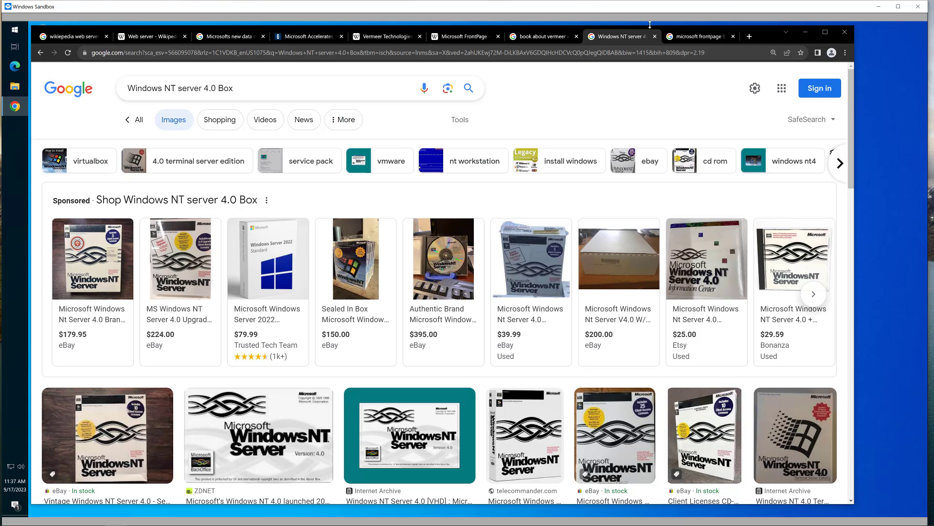
- Browse the 'microsoft frontpage 97 box' image results, then switch to the Microsoft FrontPage Wikipedia article
left_click(684, 37)
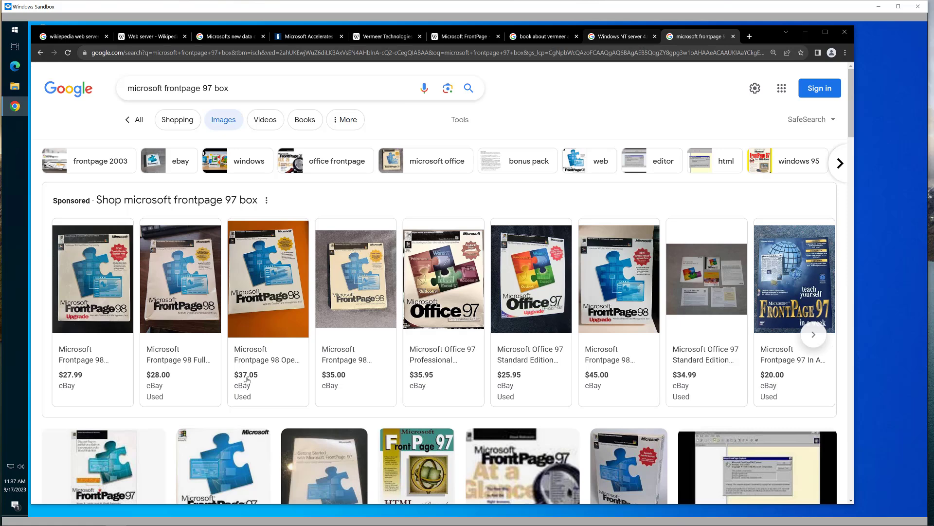
scroll(247, 380, "down", 1)
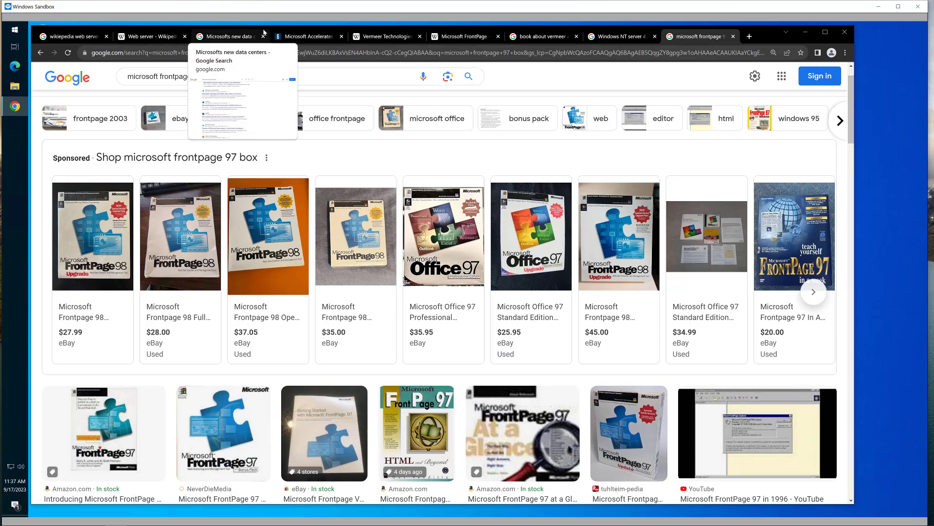
left_click(445, 37)
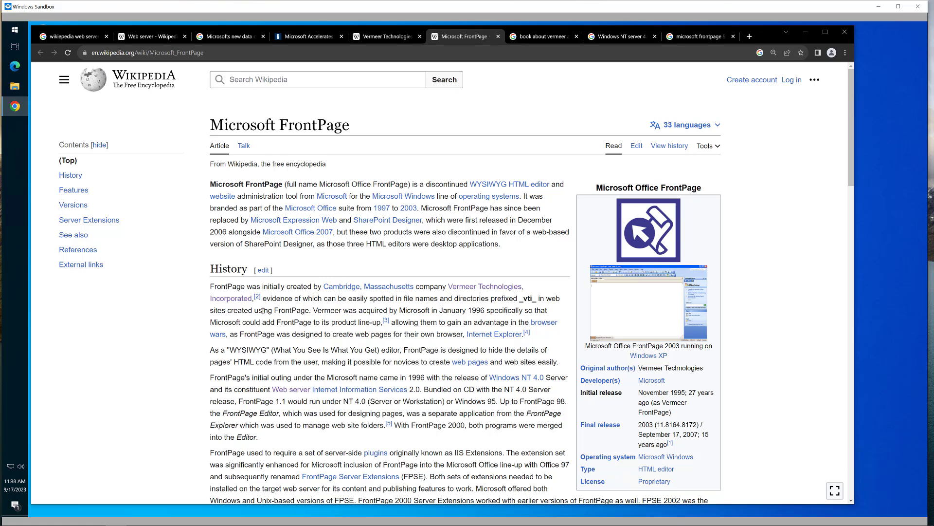
- Highlight FrontPage's History paragraph and the _vti_ prefix, then switch to the Vermeer Technologies article
left_click_drag(211, 290, 227, 355)
left_click(190, 328)
left_click_drag(519, 298, 536, 299)
left_click(381, 38)
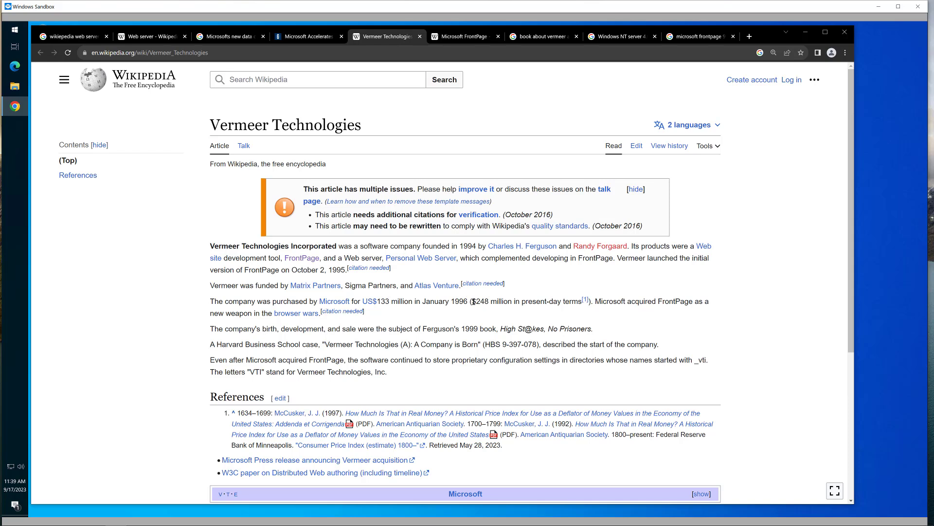
- Highlight the $248 price and the sentence on Ferguson's 1999 book, then open the Vermeer book search results
left_click_drag(473, 303, 489, 302)
left_click(422, 323)
left_click_drag(213, 331, 447, 323)
left_click(467, 322)
left_click_drag(537, 316, 599, 330)
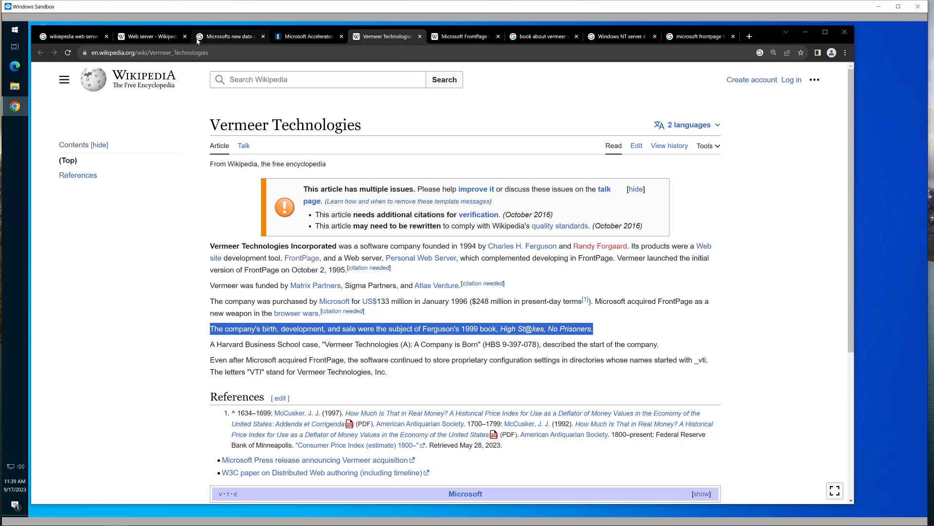
left_click(535, 37)
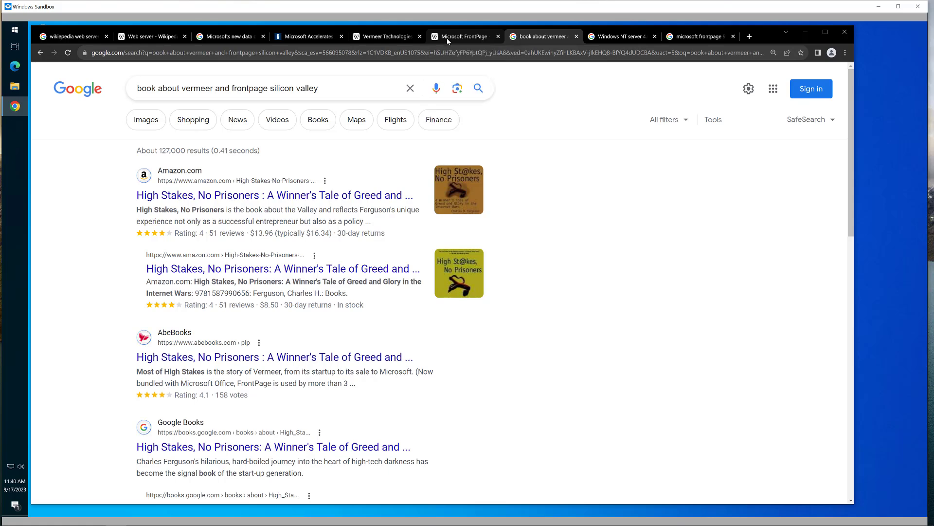
- Revisit the Microsoft FrontPage article, then return to the Vermeer Technologies article
left_click(446, 38)
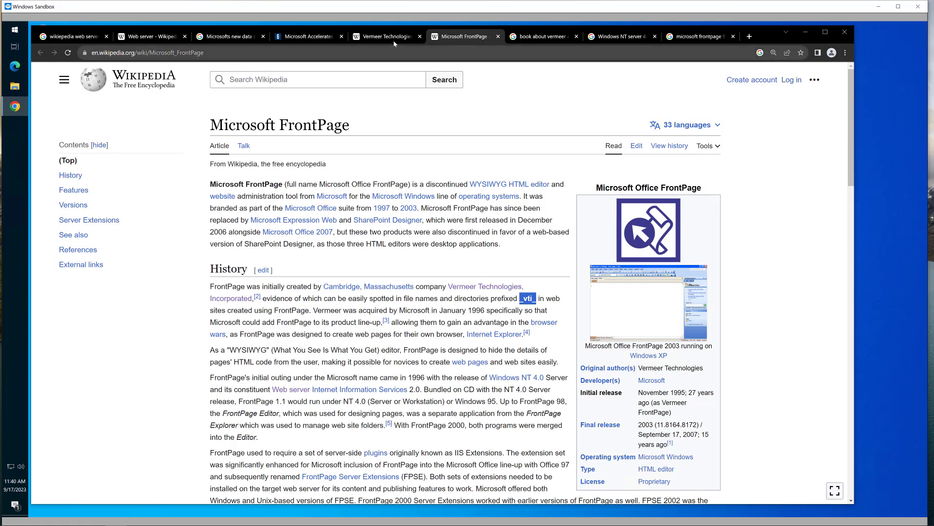
left_click(380, 39)
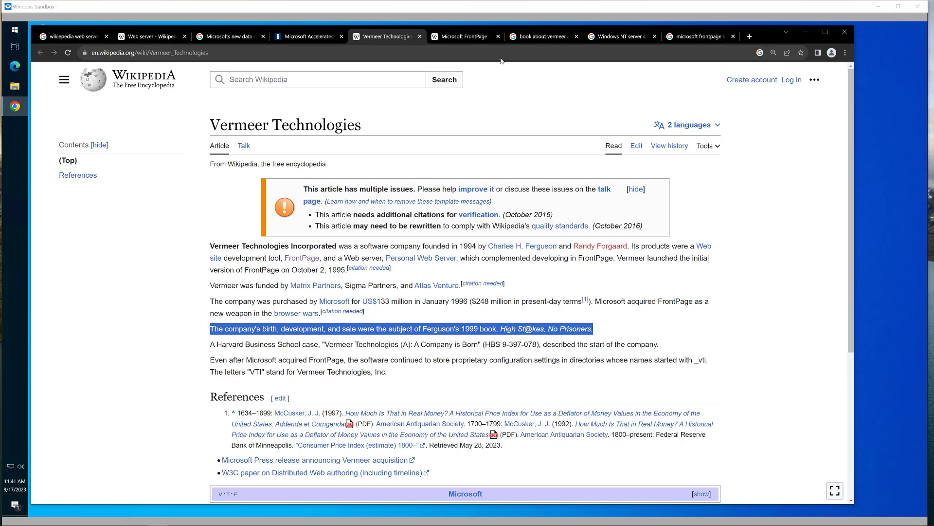
- Check the Microsoft data center search results, then settle on GlobeSt's Quincy ChatGPT data center article
left_click(305, 37)
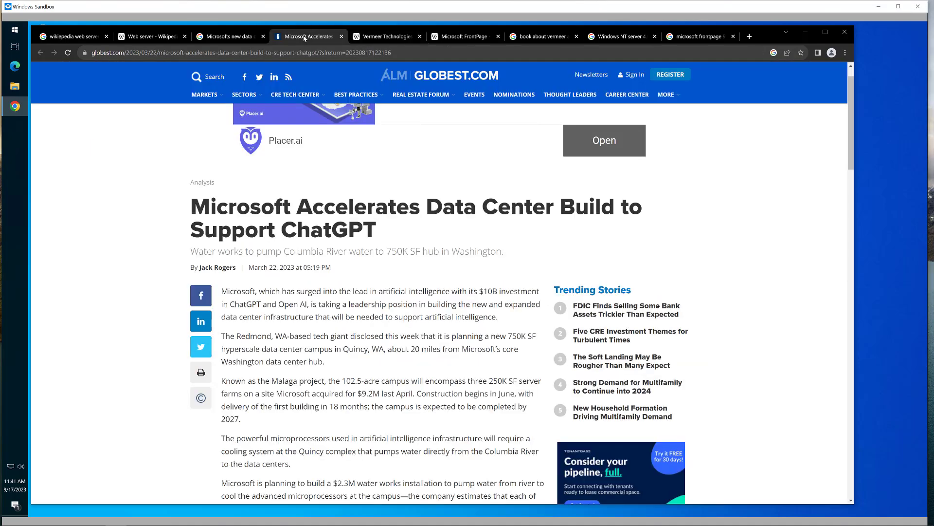
left_click(225, 37)
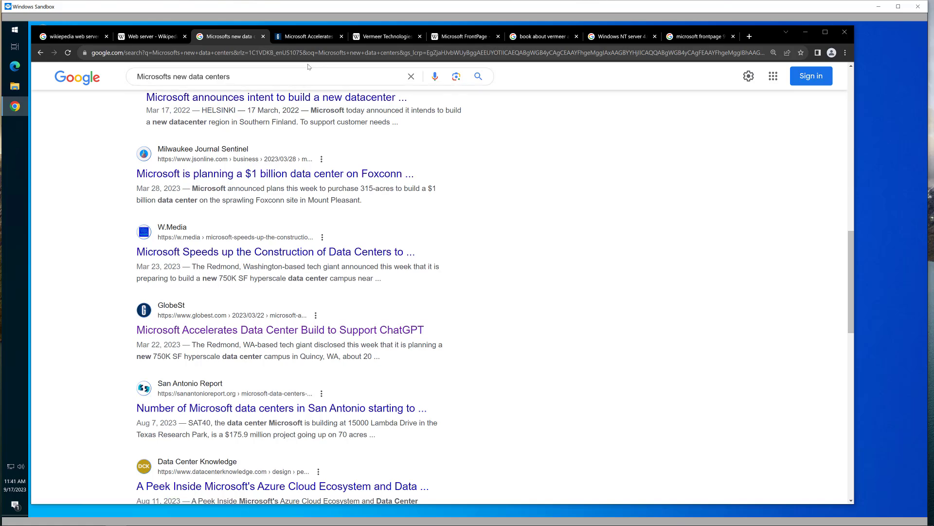
left_click(307, 38)
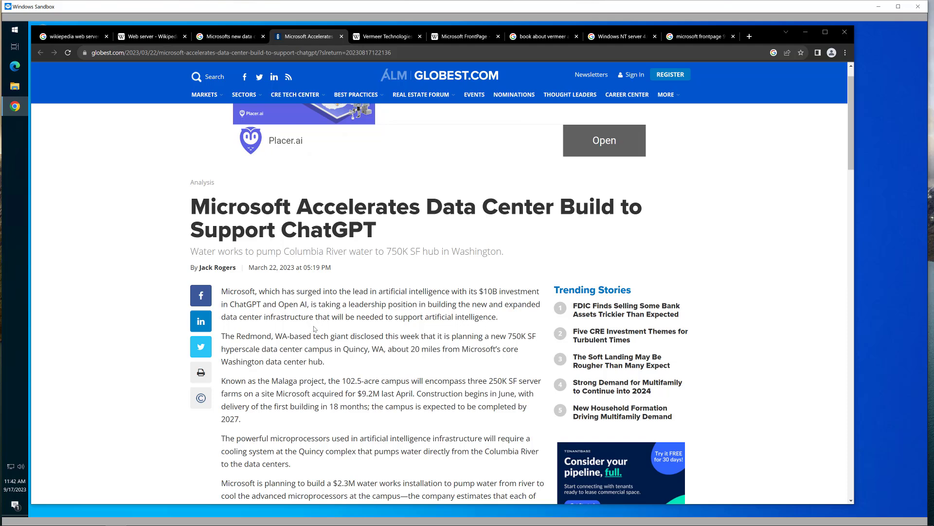
scroll(317, 333, "down", 1)
scroll(318, 333, "down", 1)
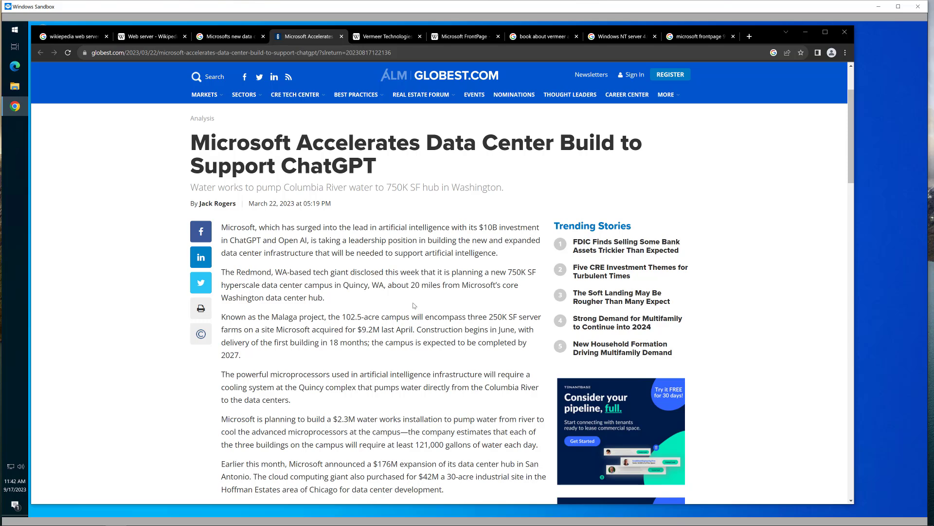
scroll(414, 306, "down", 1)
scroll(409, 295, "down", 1)
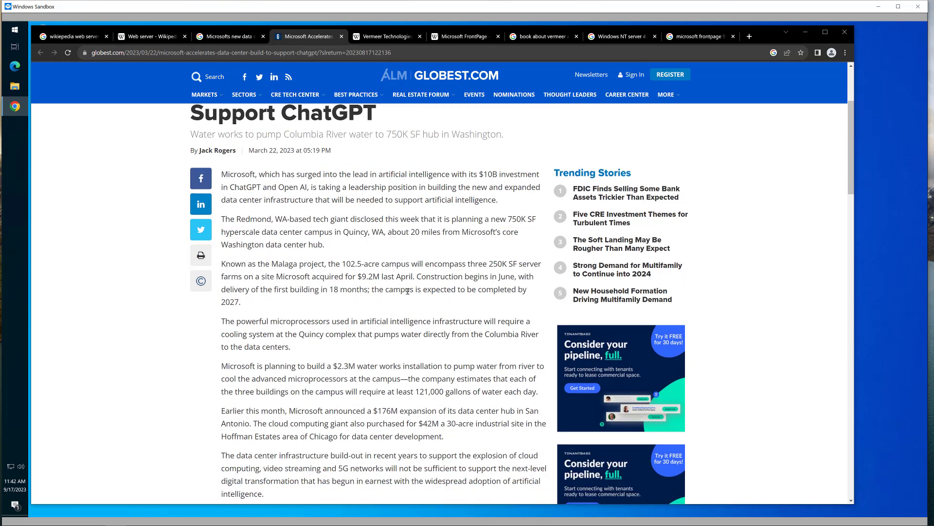
scroll(408, 290, "down", 1)
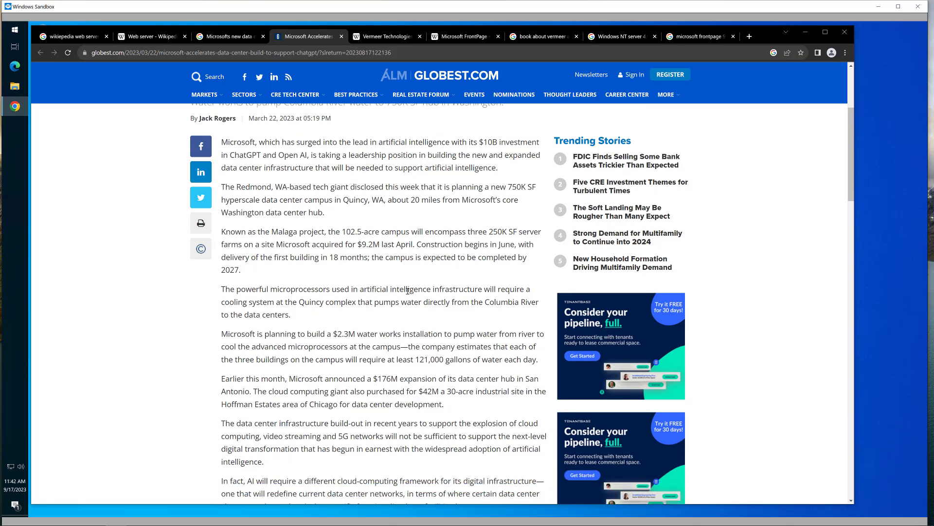
scroll(398, 300, "down", 1)
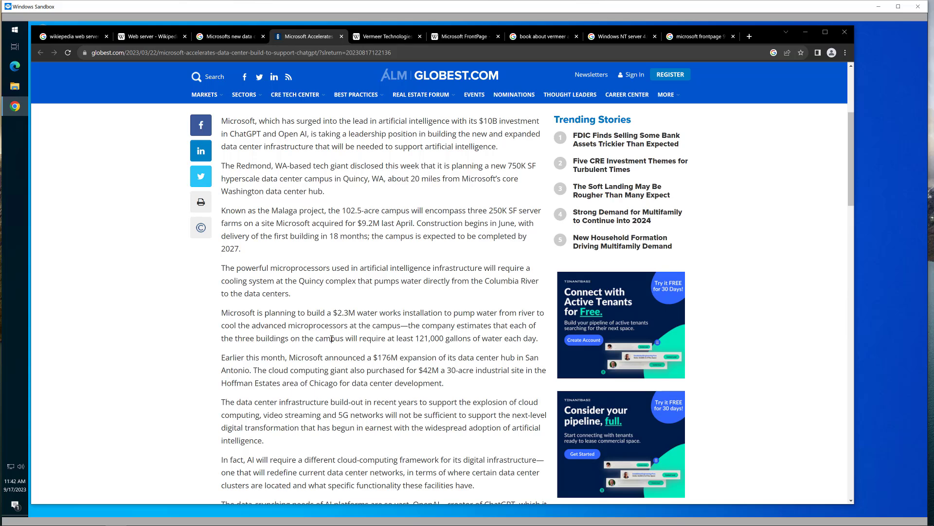
scroll(331, 339, "down", 2)
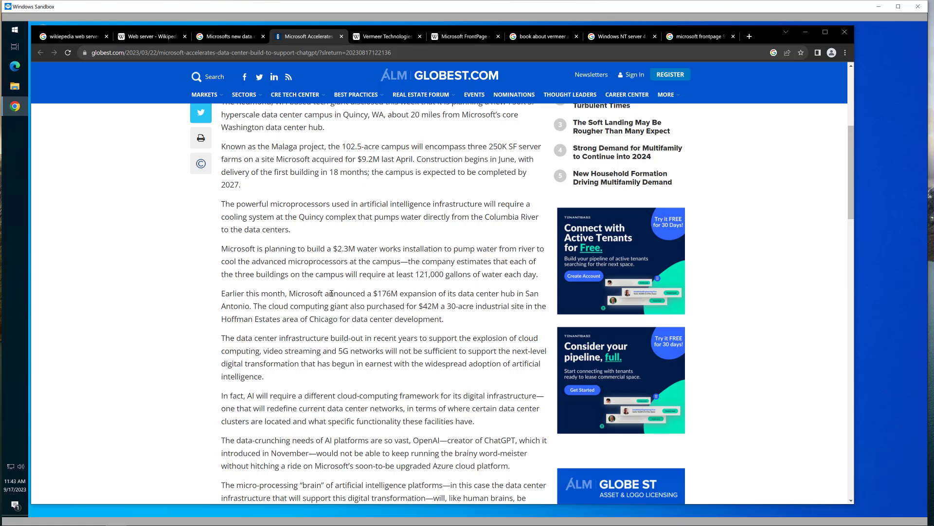
scroll(331, 293, "down", 1)
scroll(331, 293, "down", 1)
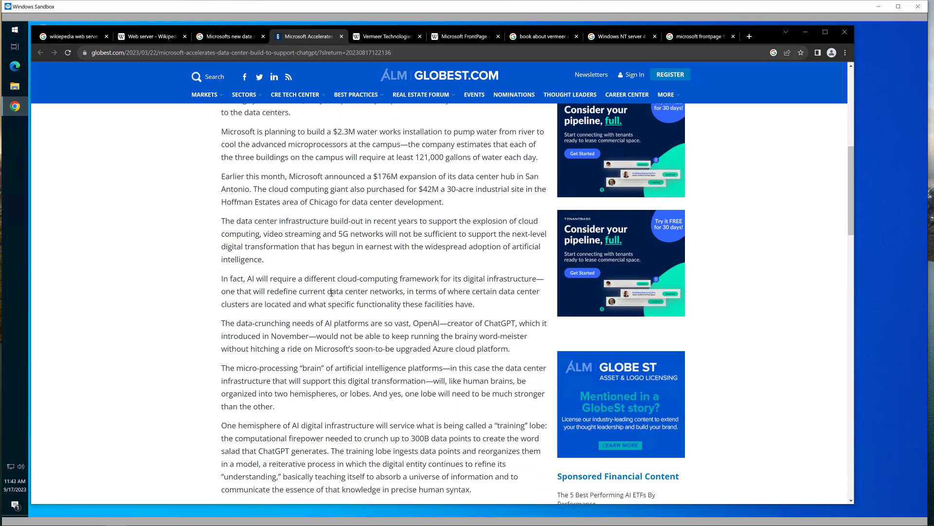
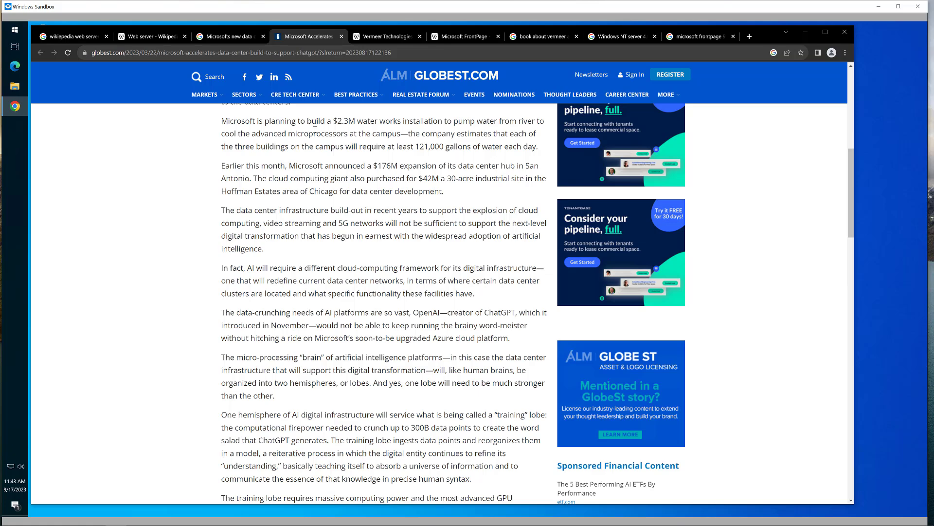
- Switch to the Wikipedia 'Web server' article and read down to its History section on the Initial WWW project
scroll(338, 204, "up", 1)
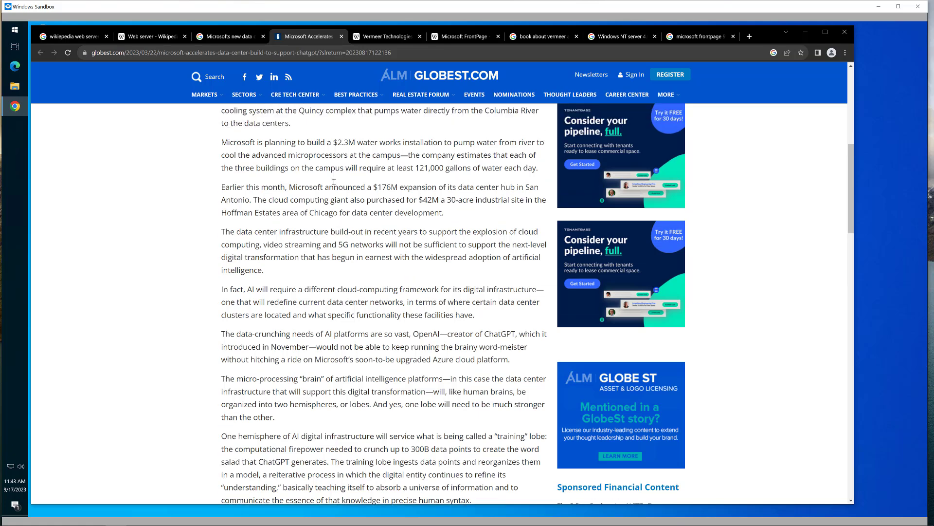
scroll(338, 204, "up", 1)
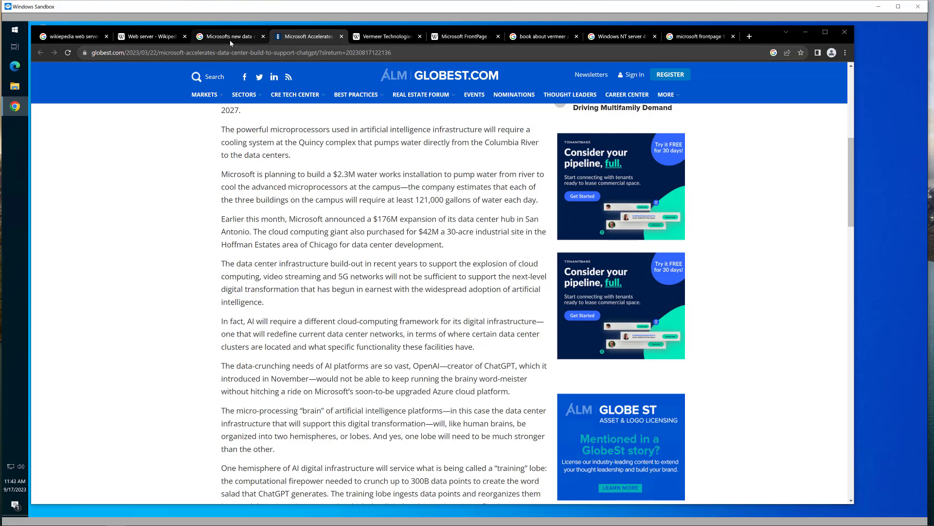
mouse_move(232, 42)
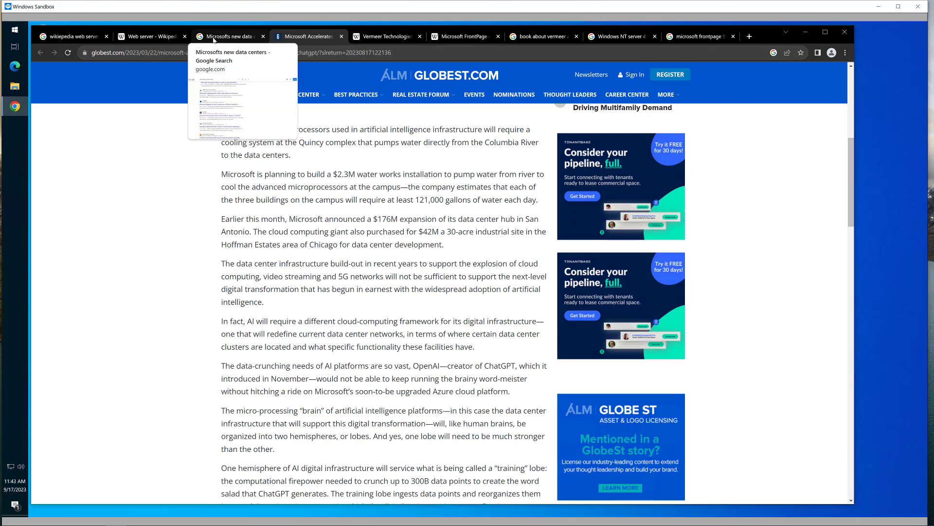
left_click(150, 38)
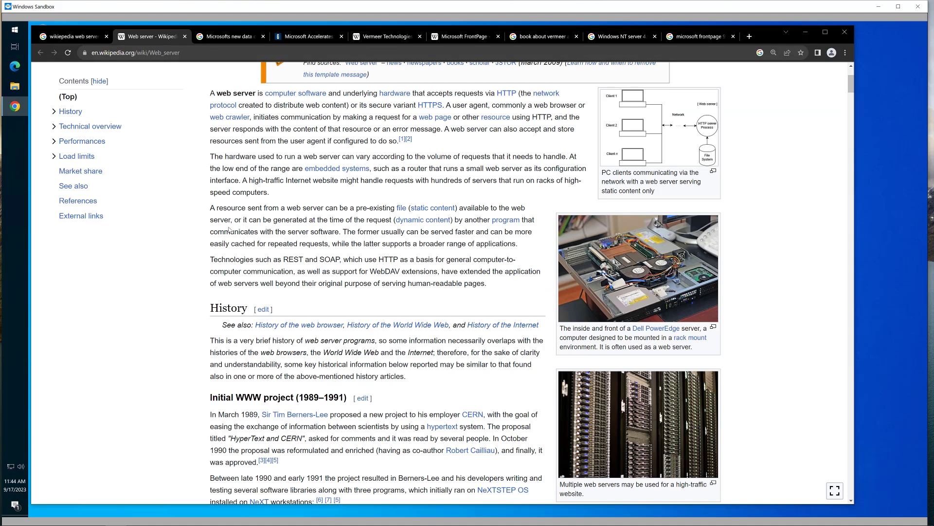
scroll(229, 230, "up", 1)
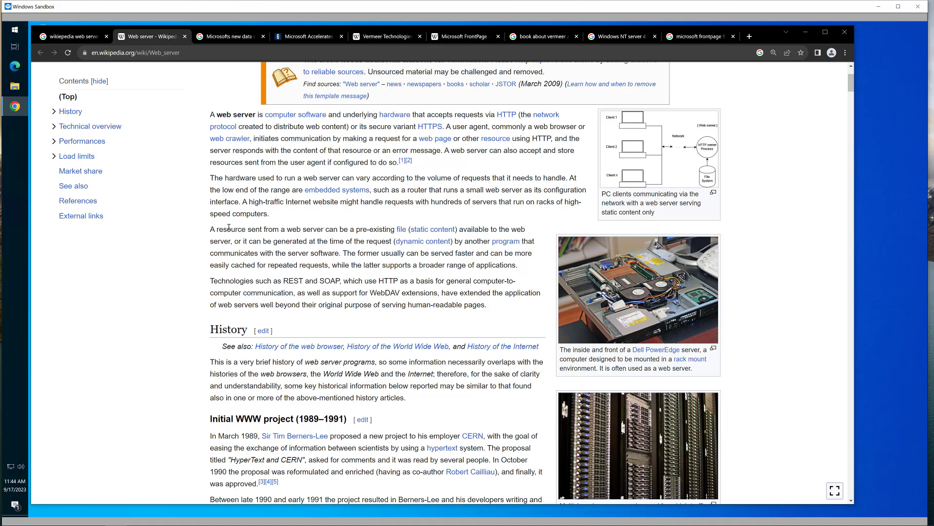
scroll(226, 278, "up", 1)
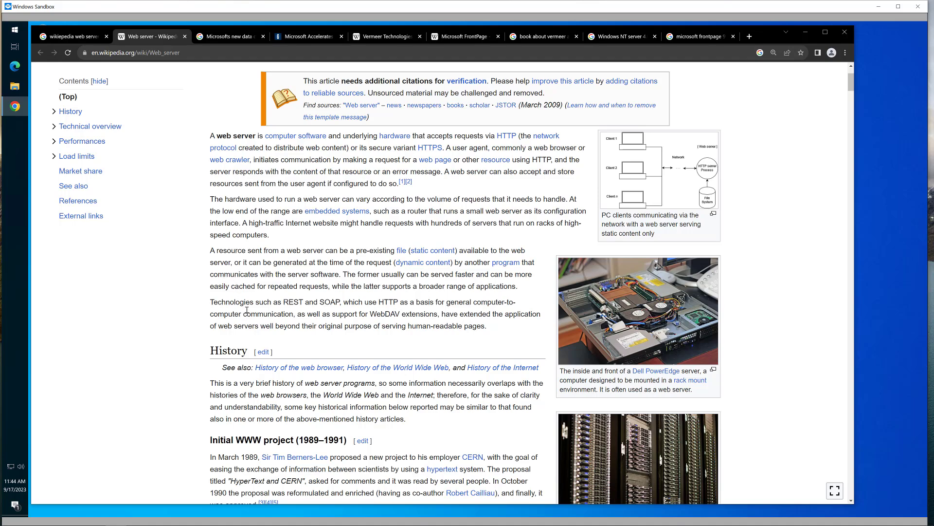
scroll(247, 310, "up", 1)
scroll(247, 310, "down", 2)
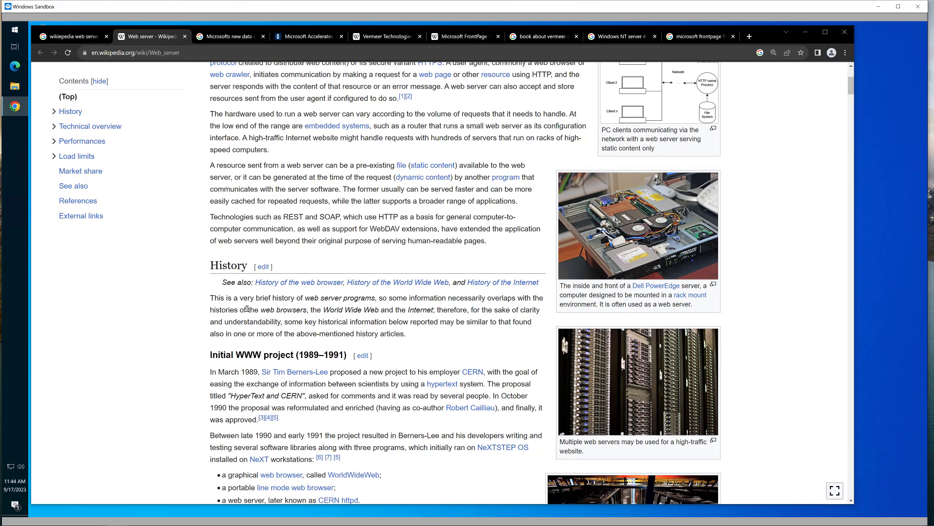
scroll(247, 308, "down", 3)
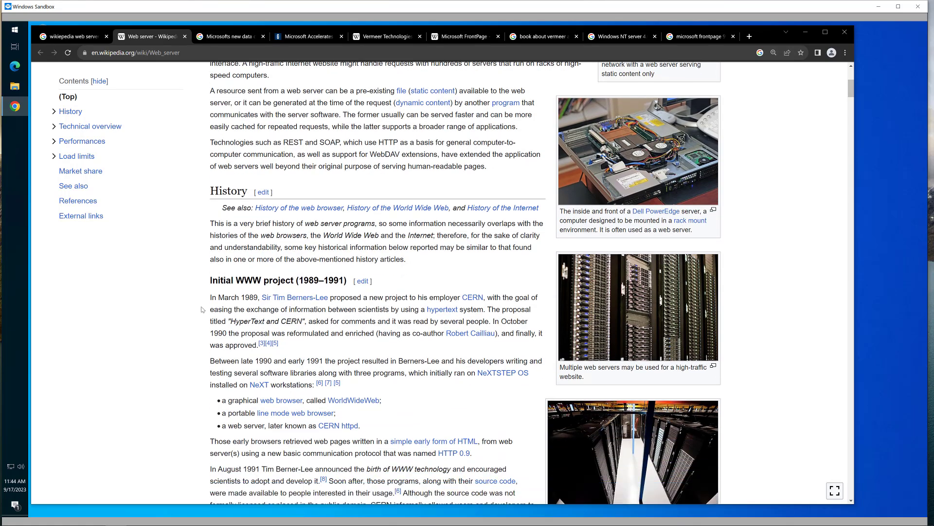
scroll(201, 309, "down", 1)
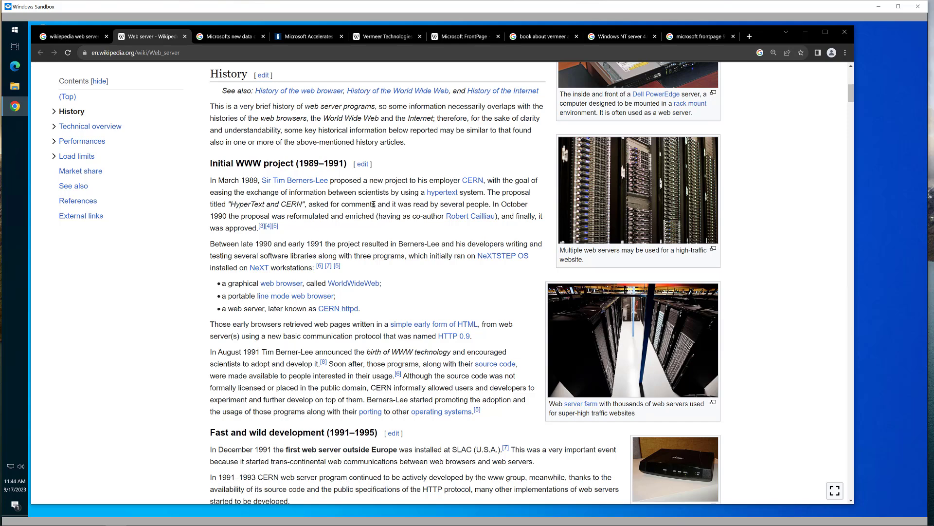
scroll(364, 215, "down", 1)
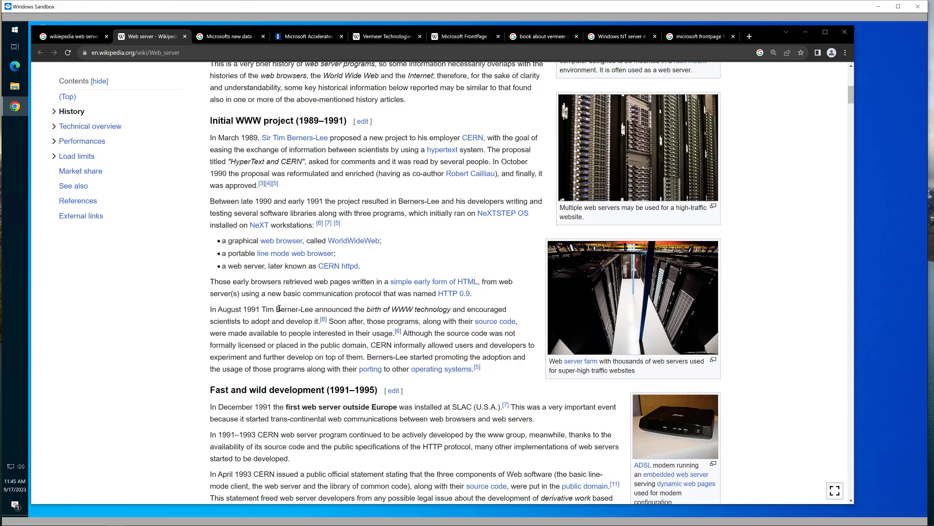
scroll(279, 308, "down", 1)
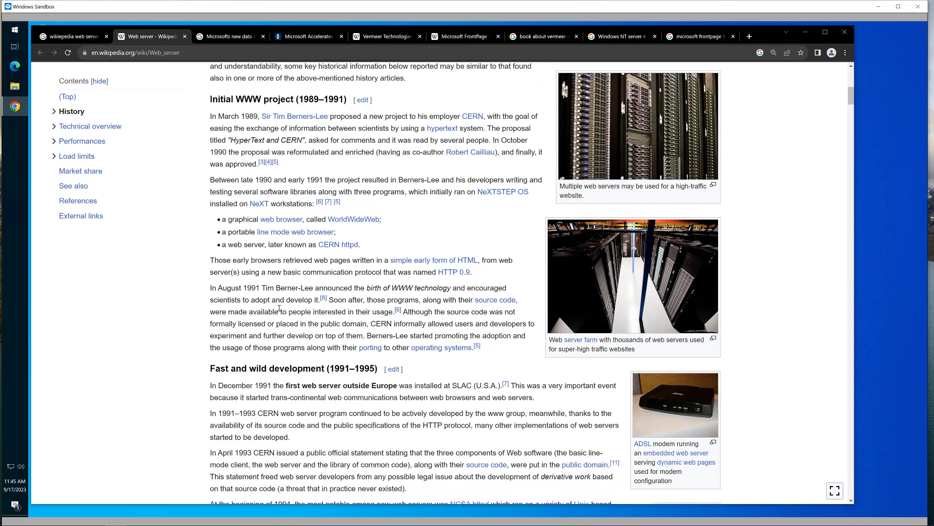
scroll(279, 308, "down", 1)
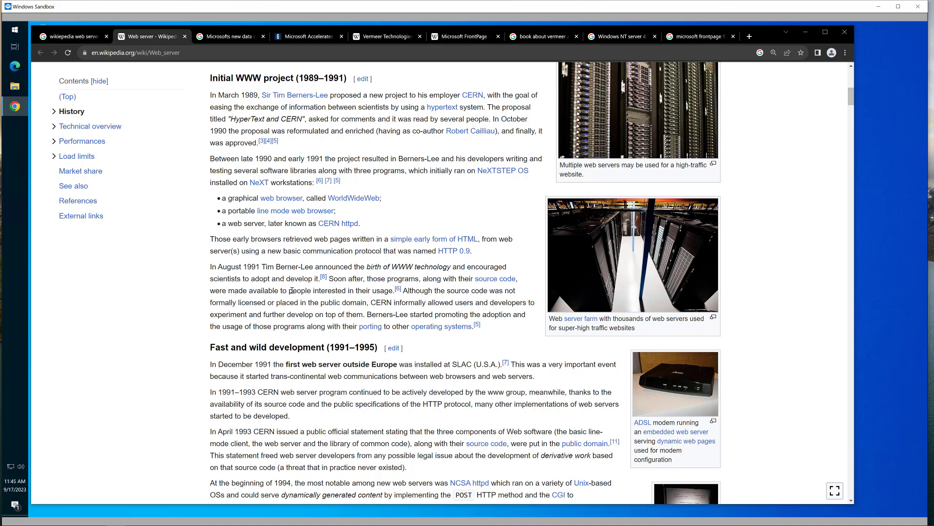
scroll(291, 290, "down", 1)
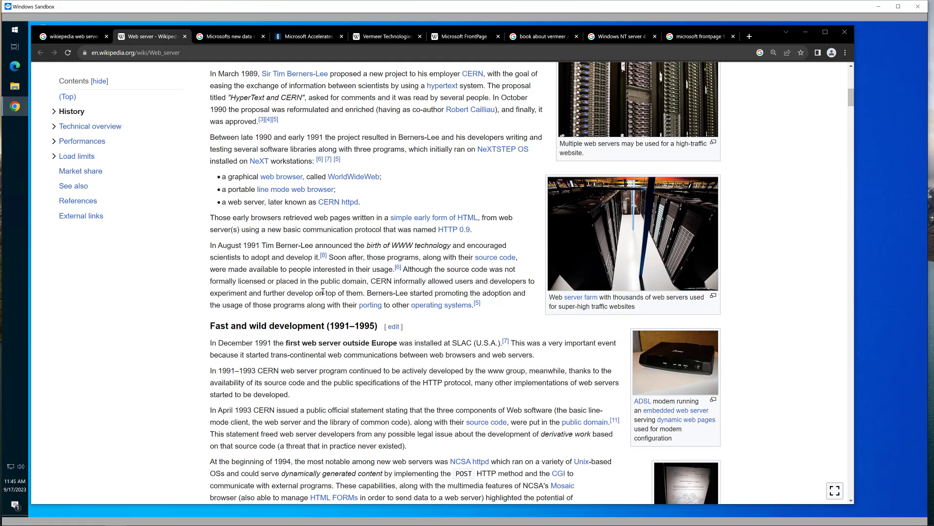
scroll(512, 304, "down", 1)
scroll(512, 304, "down", 3)
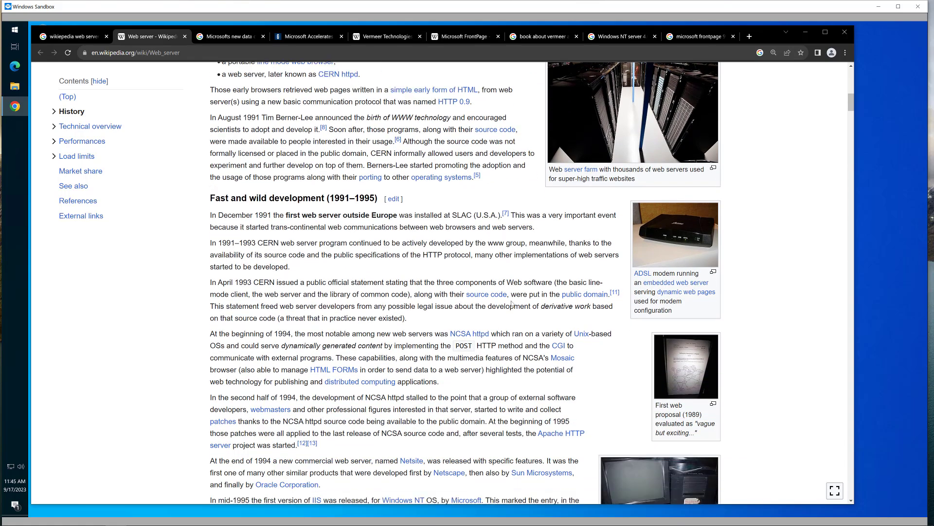
scroll(498, 305, "down", 1)
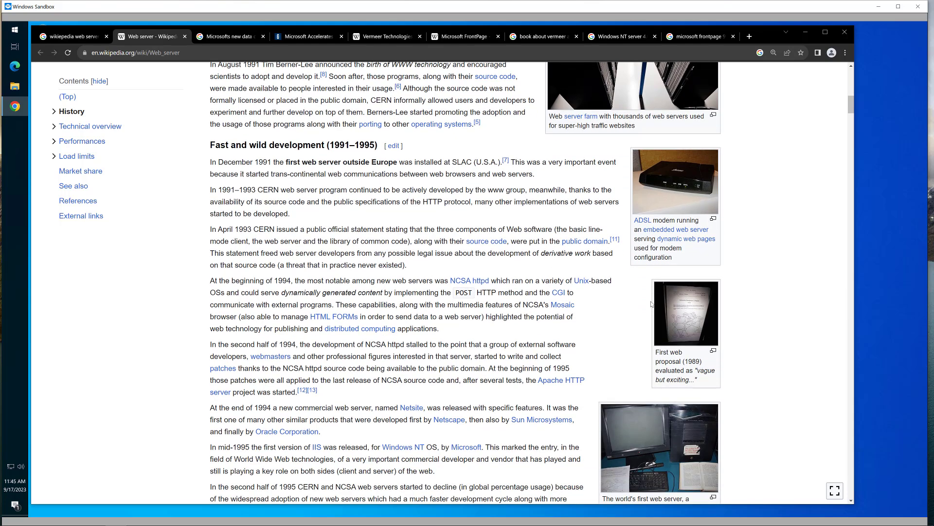
left_click(679, 306)
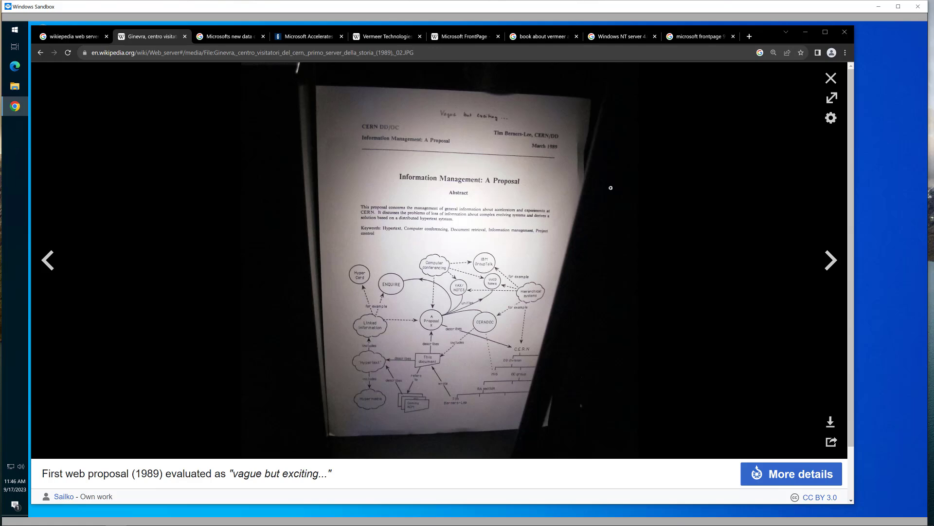
left_click(831, 79)
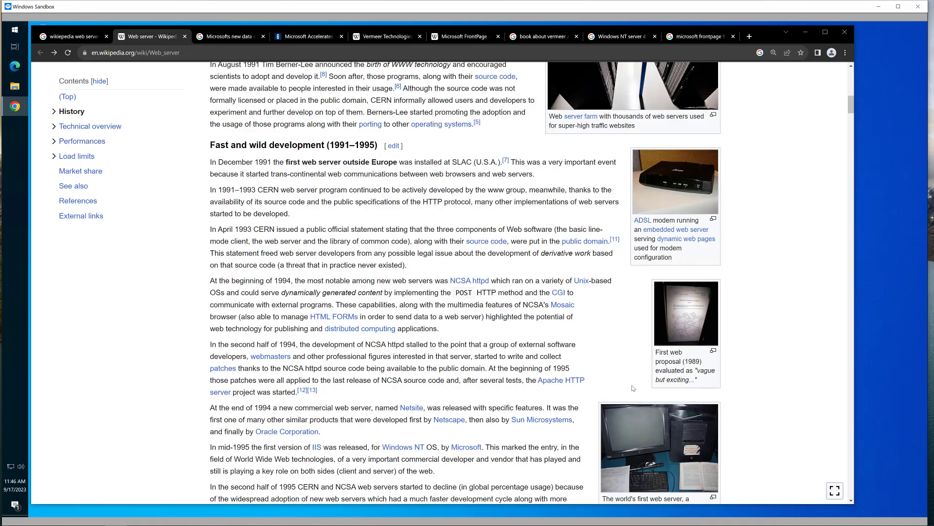
scroll(633, 387, "down", 2)
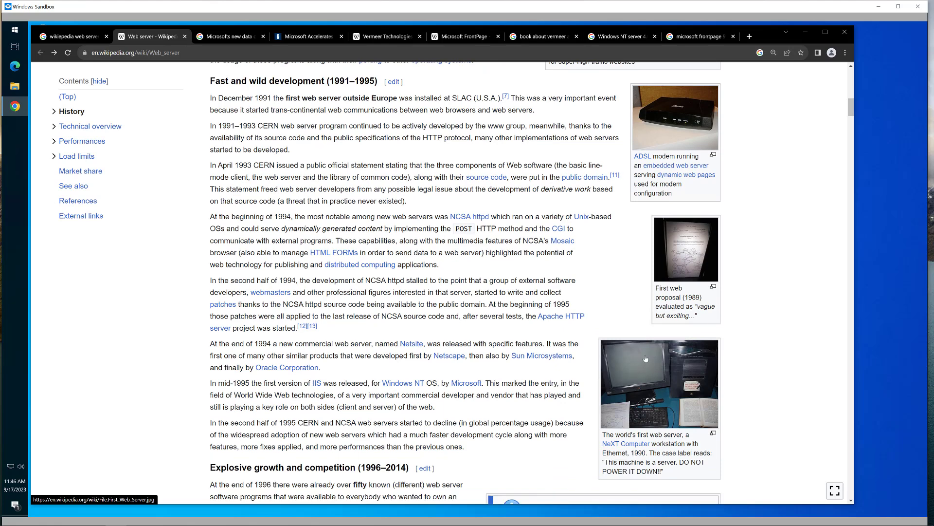
left_click(645, 359)
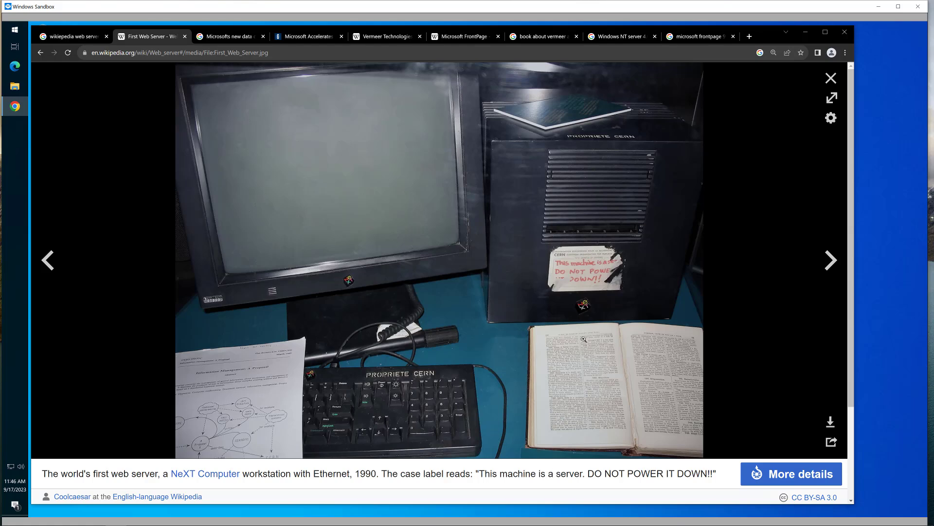
left_click(585, 267)
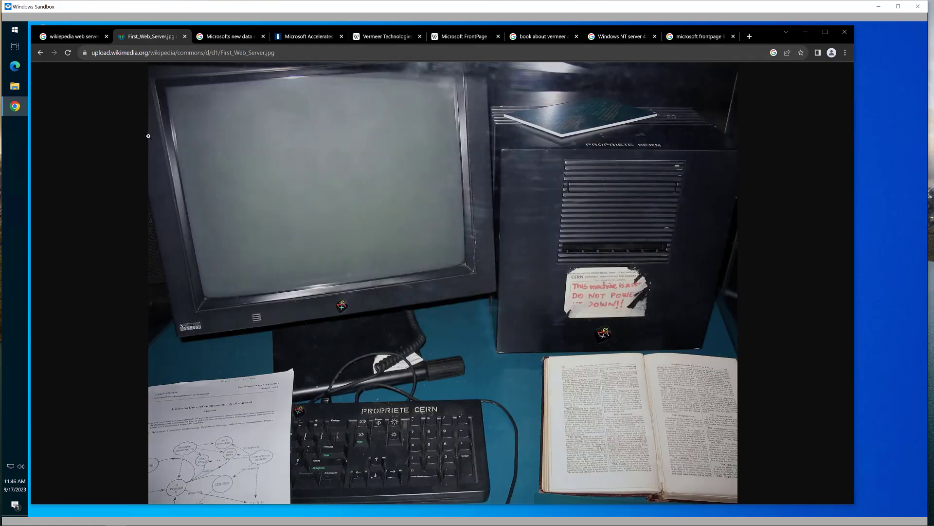
left_click(40, 53)
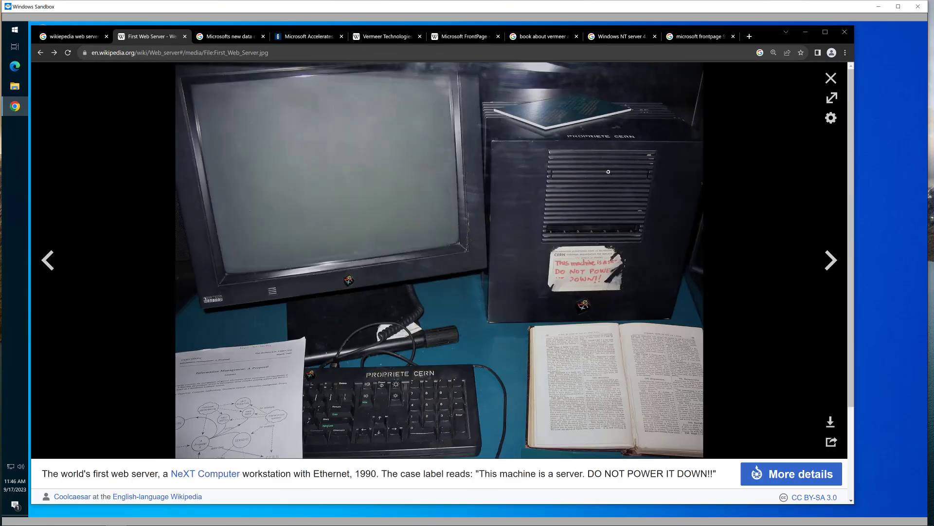
left_click(831, 78)
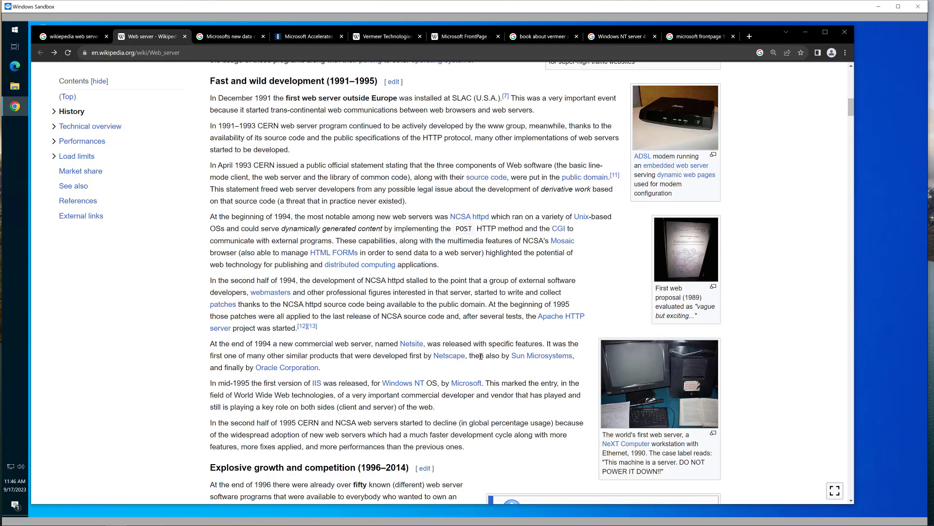
scroll(453, 366, "down", 2)
scroll(453, 366, "up", 5)
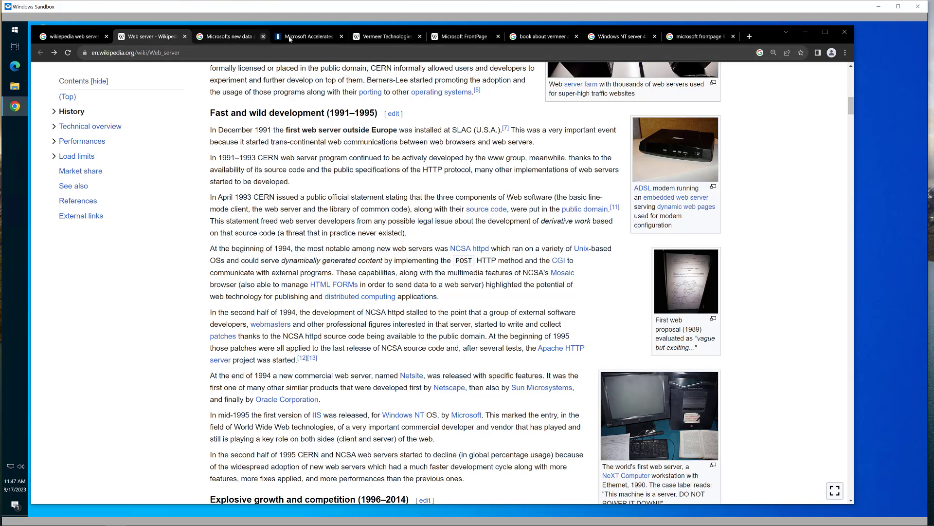
- Switch to the Wikipedia 'Vermeer Technologies' article about FrontPage's original developer
left_click(363, 37)
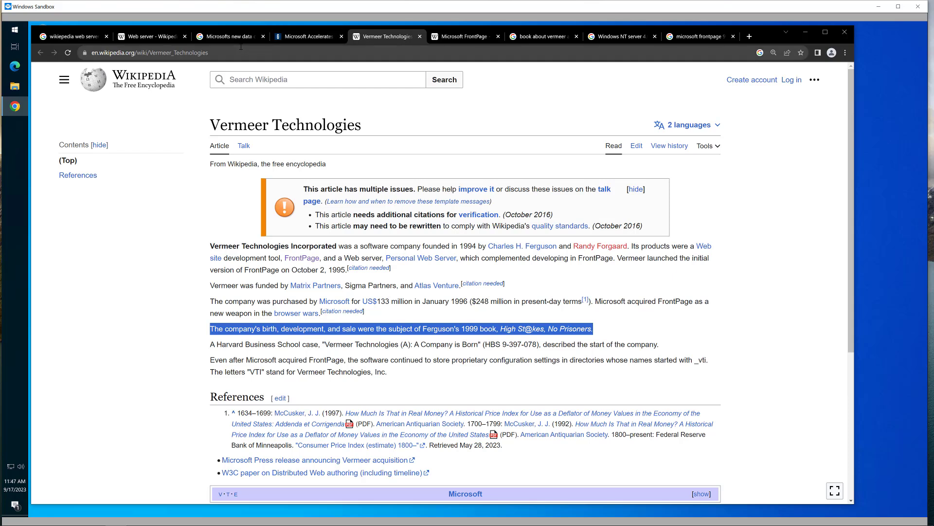
- Return to the Web server article and highlight the 1994 NCSA httpd paragraph
left_click(149, 39)
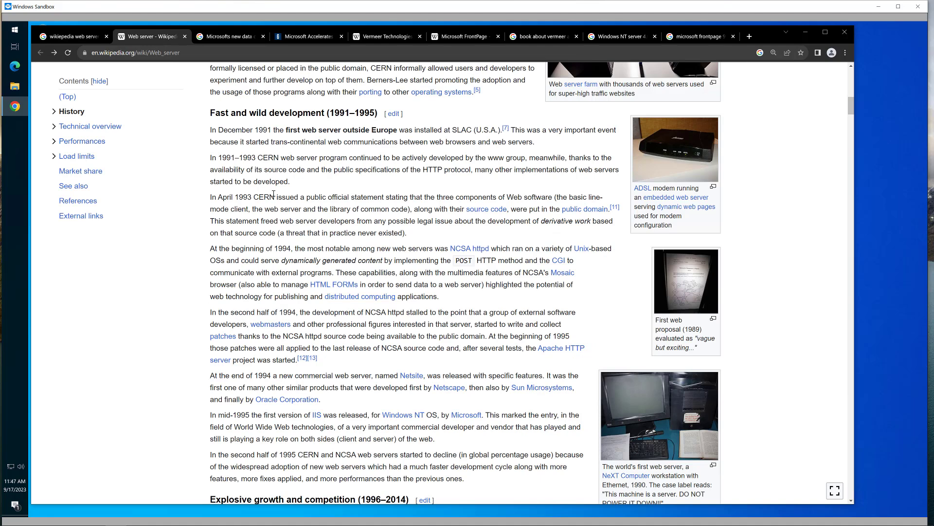
scroll(273, 194, "down", 1)
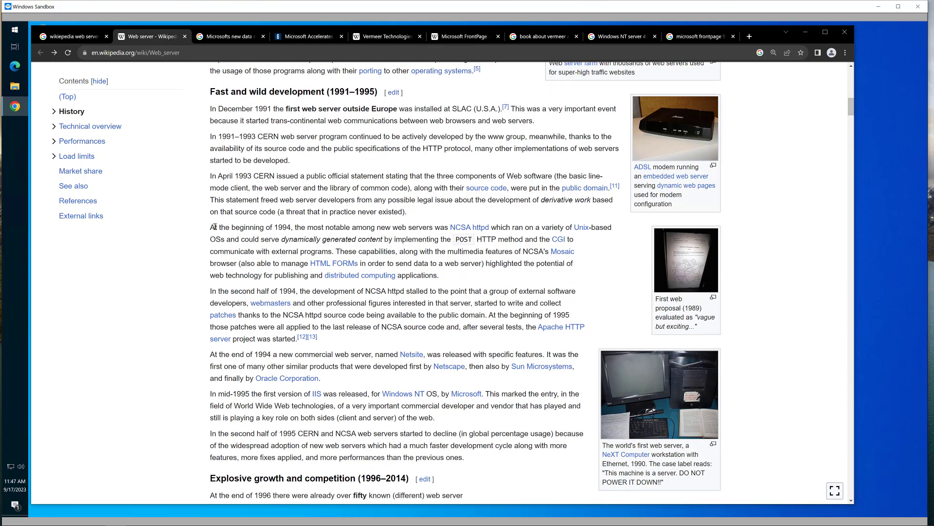
left_click_drag(215, 227, 489, 226)
left_click(518, 208)
- Scroll further and highlight the paragraph on IIS's mid-1995 release for Windows NT
scroll(351, 312, "down", 2)
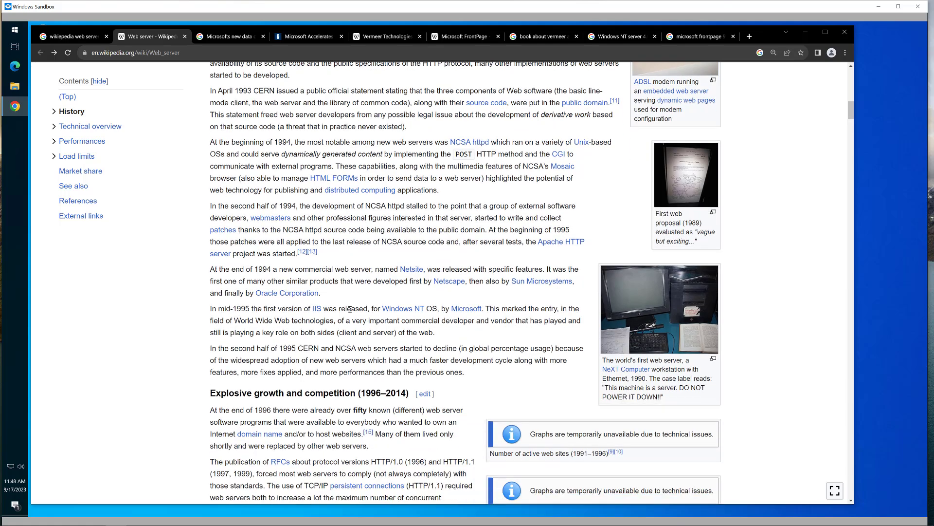
scroll(350, 307, "down", 1)
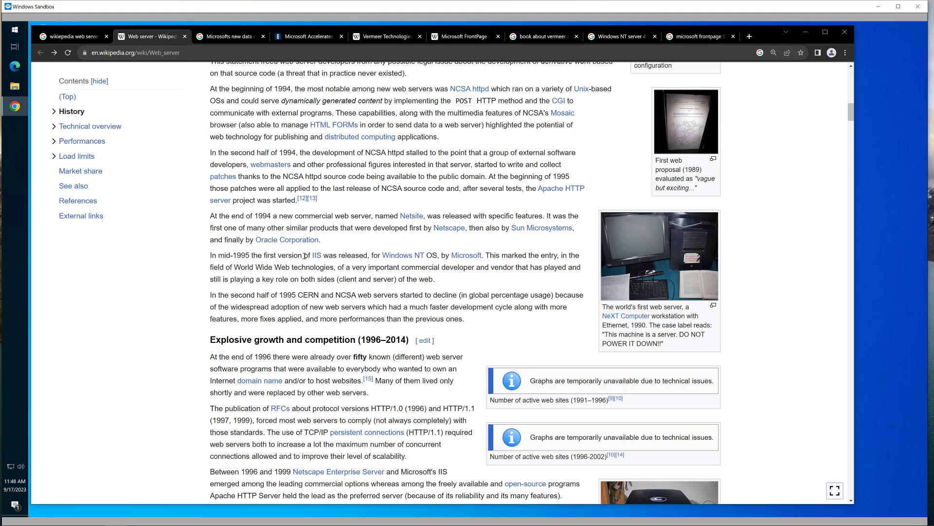
scroll(275, 270, "down", 1)
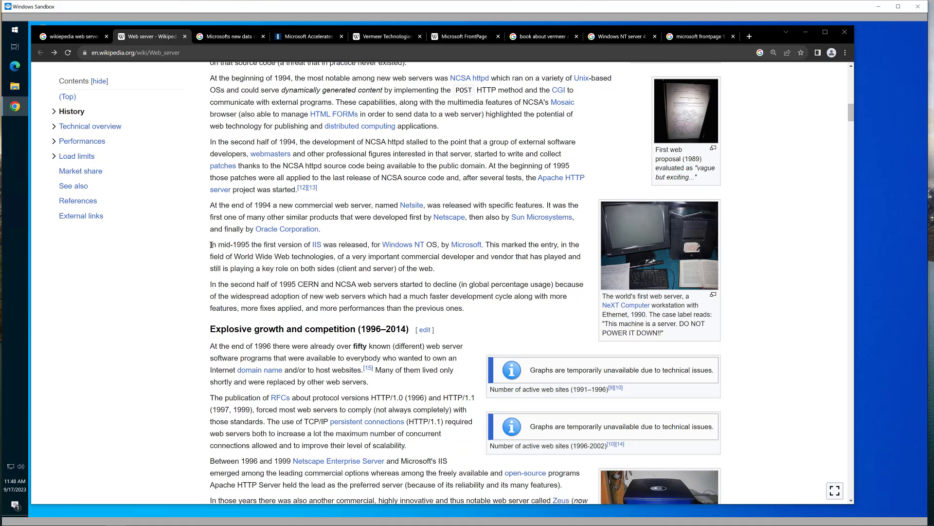
left_click_drag(211, 244, 220, 269)
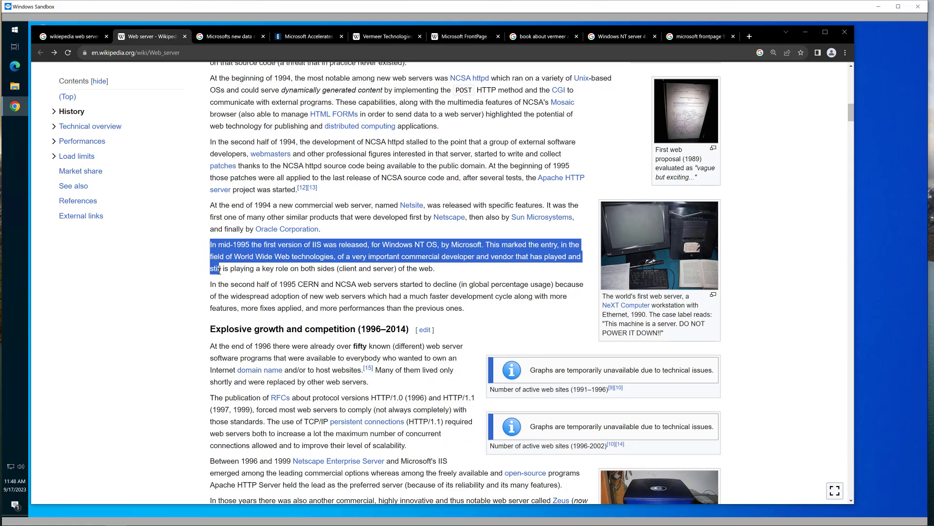
left_click(402, 250)
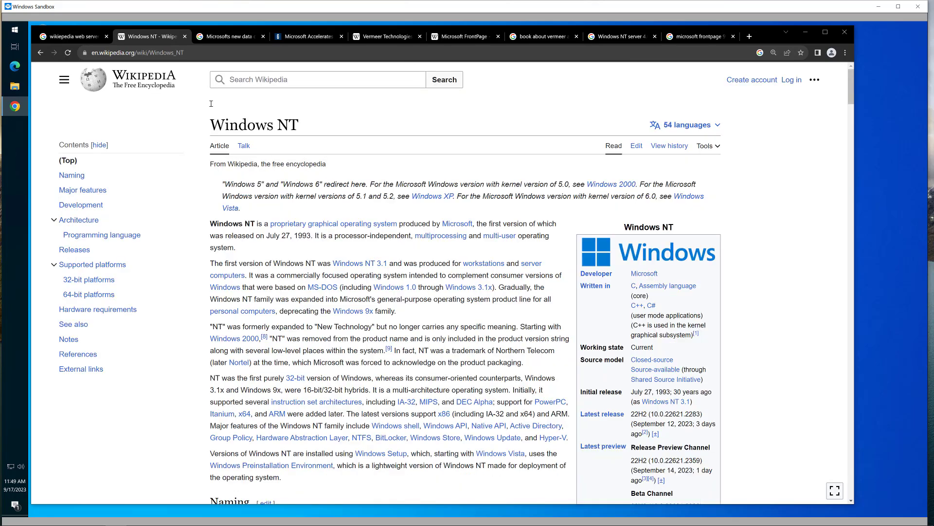
left_click(40, 54)
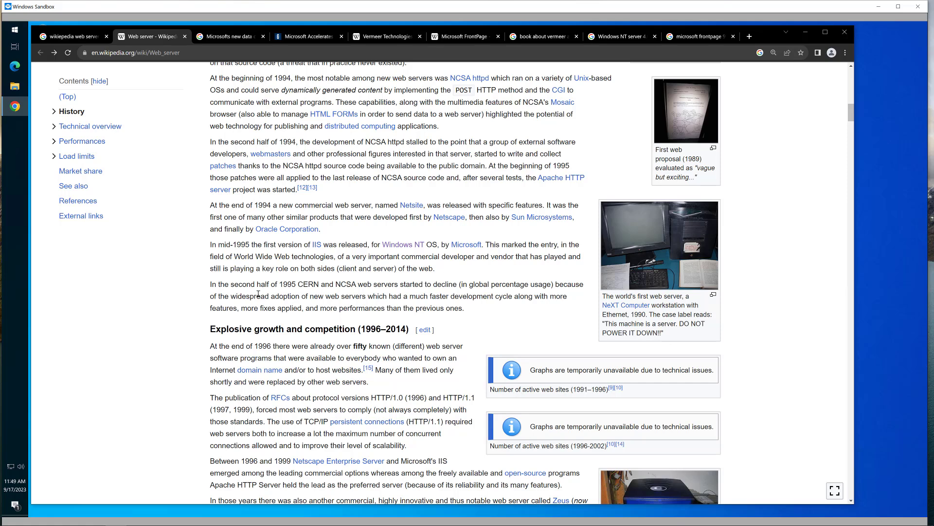
scroll(259, 294, "down", 1)
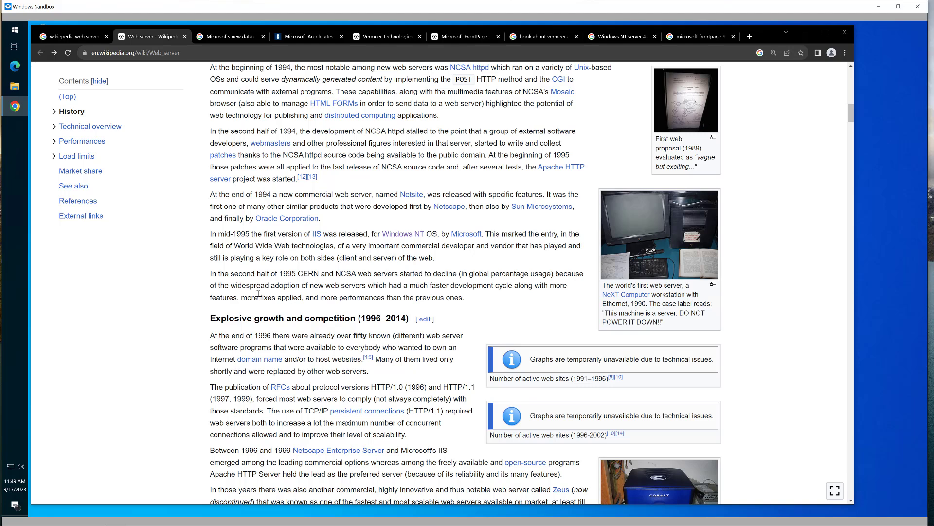
scroll(229, 331, "down", 3)
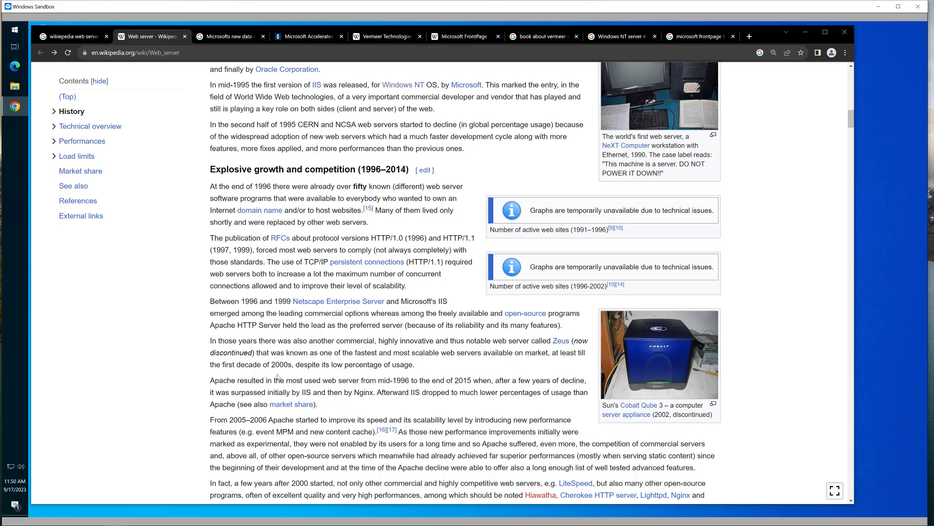
scroll(279, 377, "down", 1)
scroll(278, 378, "down", 1)
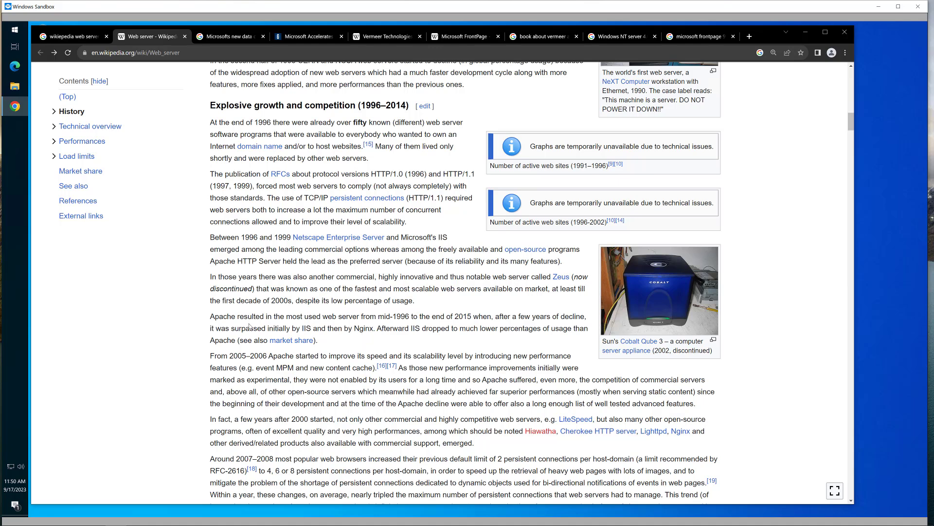
left_click_drag(212, 317, 487, 316)
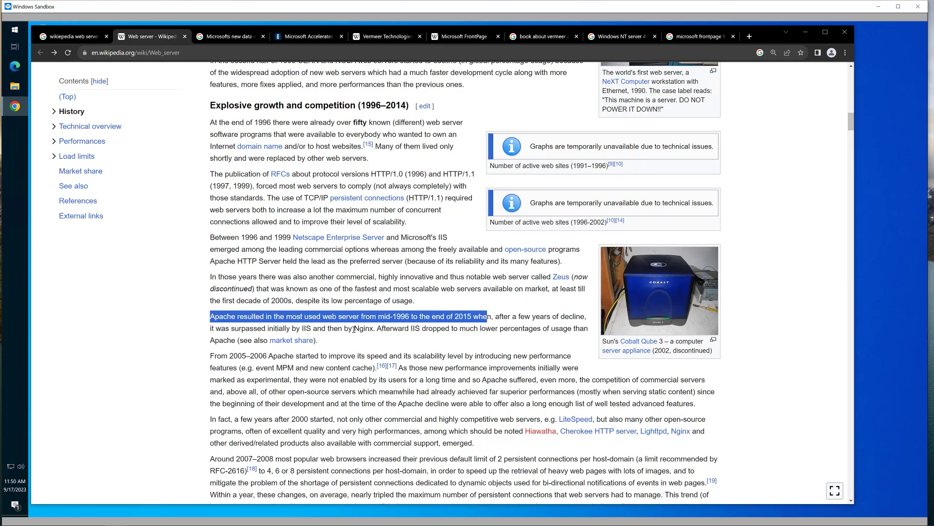
left_click_drag(354, 329, 376, 330)
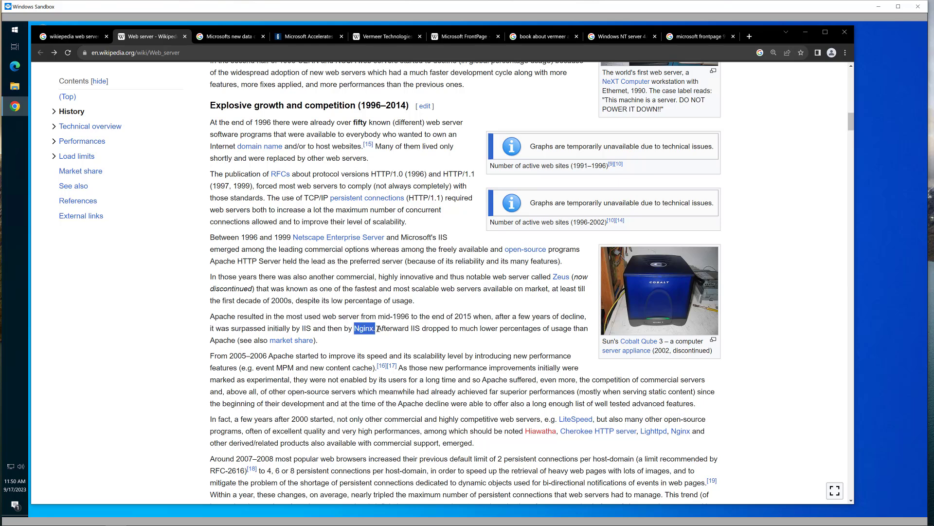
left_click_drag(378, 329, 399, 329)
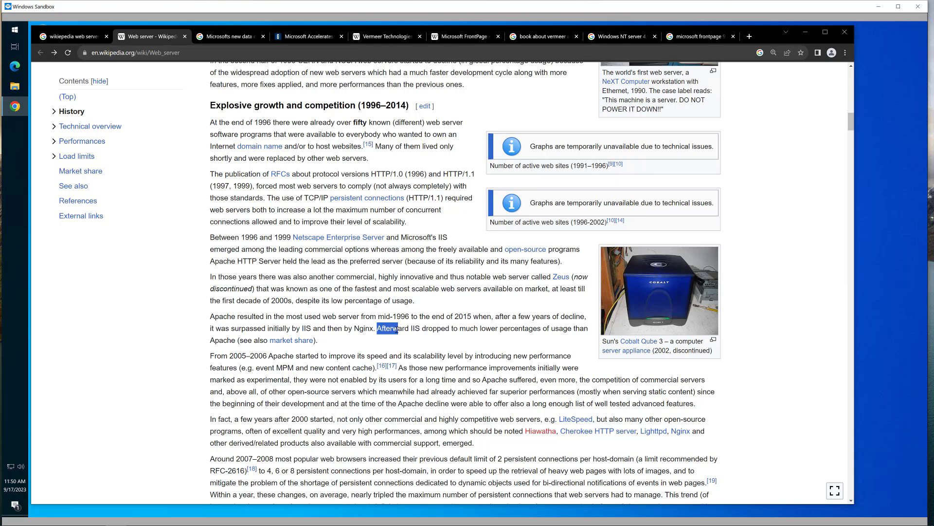
left_click_drag(398, 329, 392, 341)
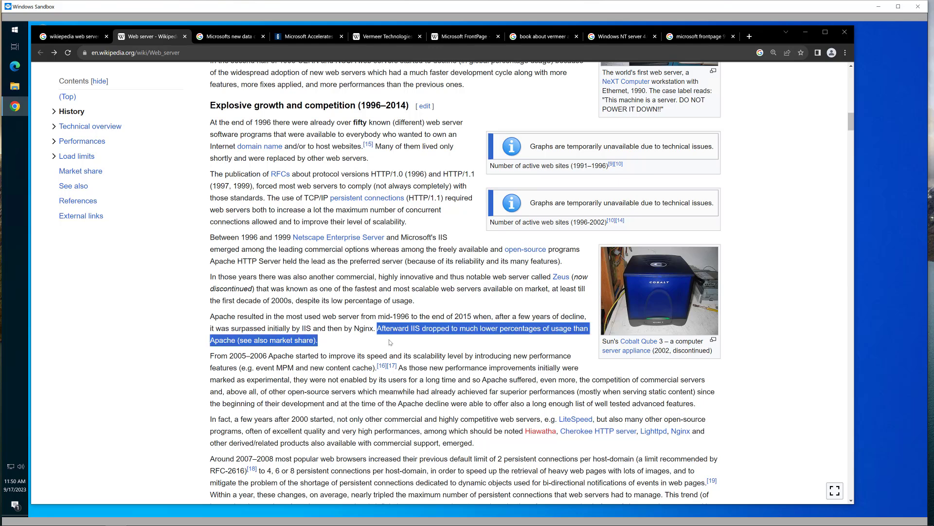
left_click(353, 329)
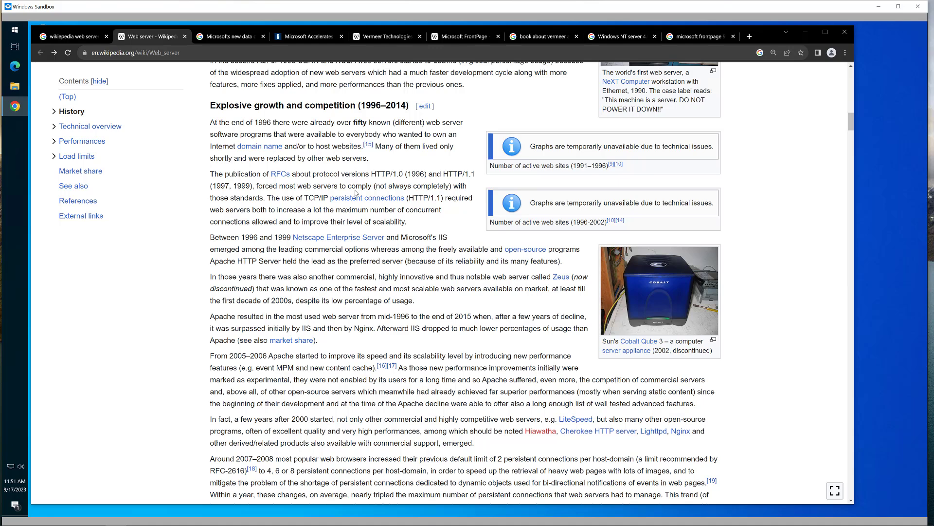
- Move through the data center search, GlobeSt and Vermeer tabs to the Microsoft FrontPage article
left_click(228, 37)
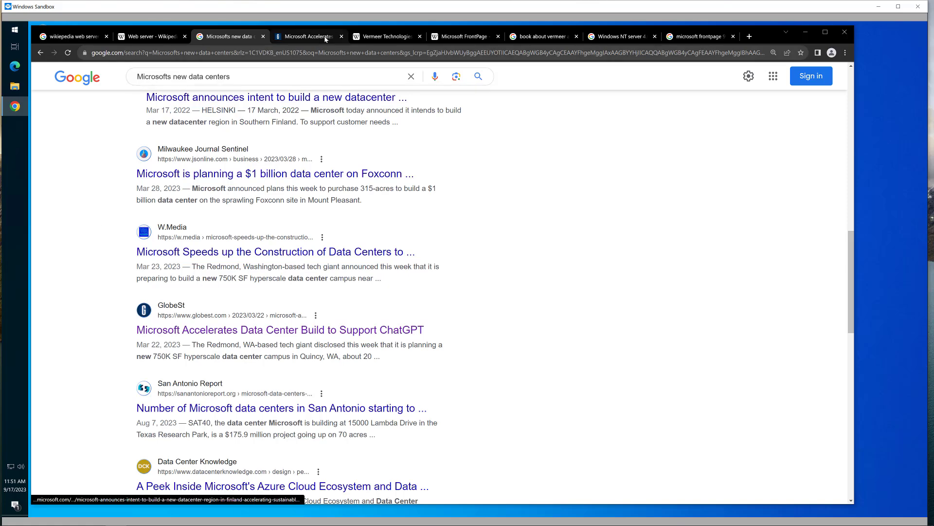
left_click(308, 37)
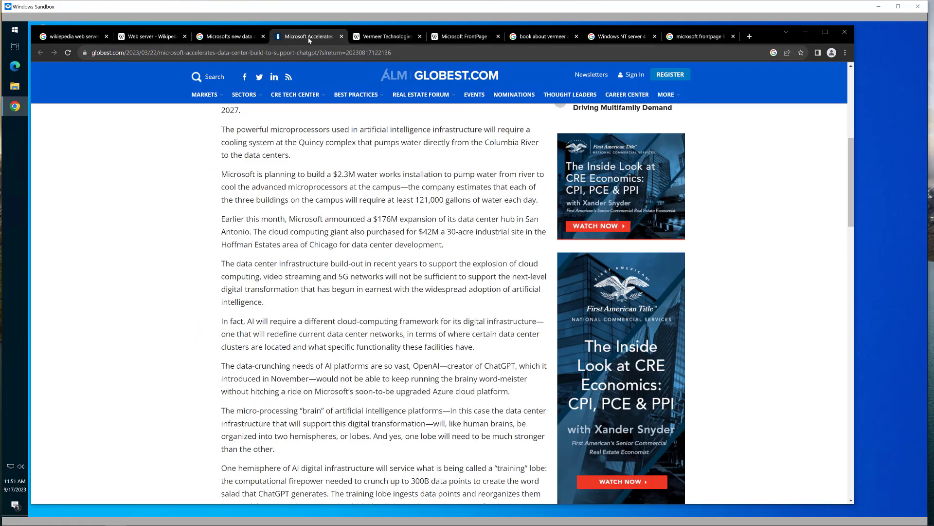
left_click(373, 39)
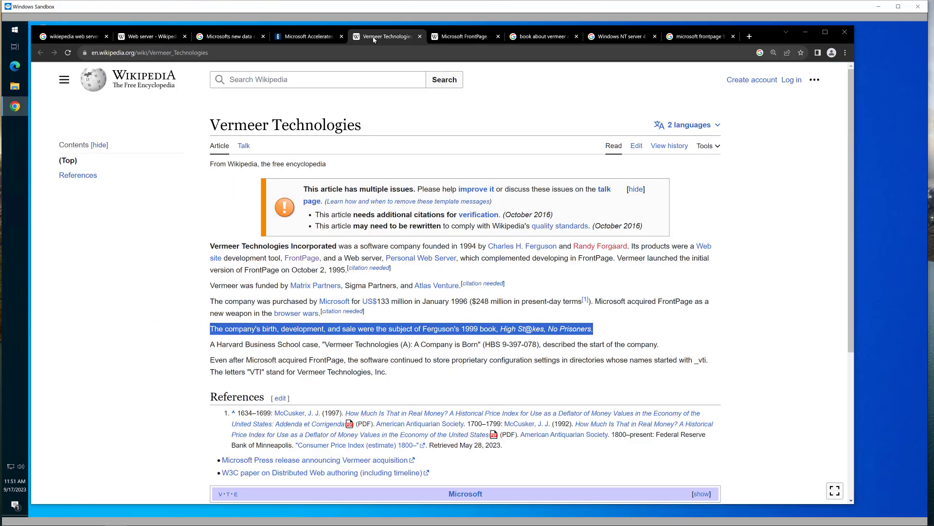
left_click(458, 38)
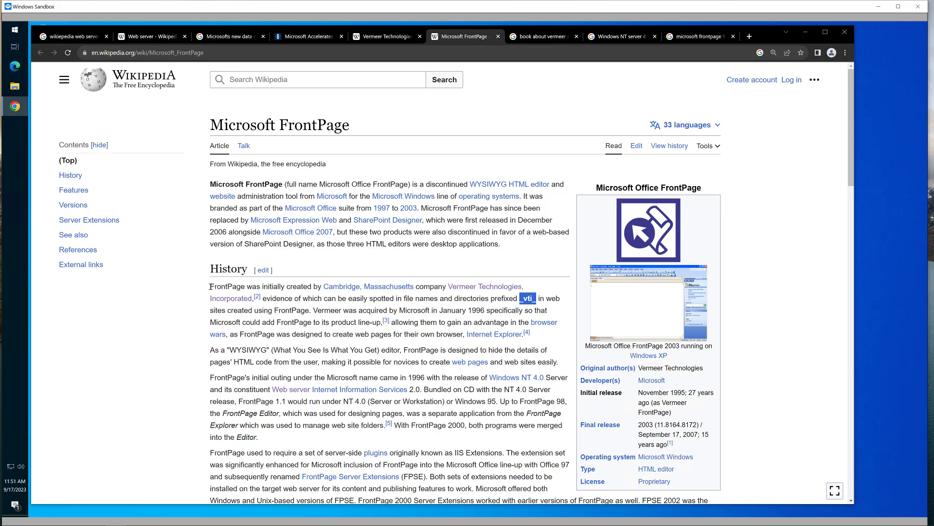
scroll(211, 286, "down", 1)
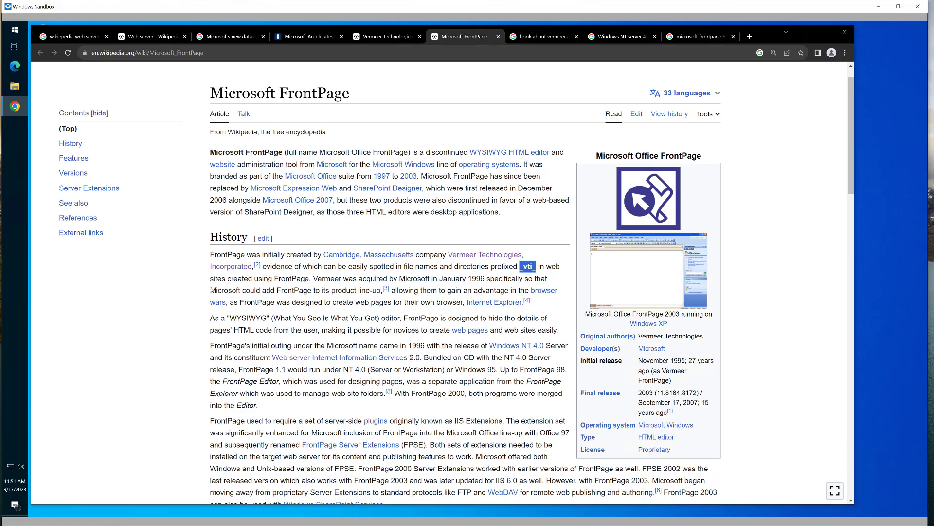
left_click(211, 319)
left_click_drag(211, 320, 208, 393)
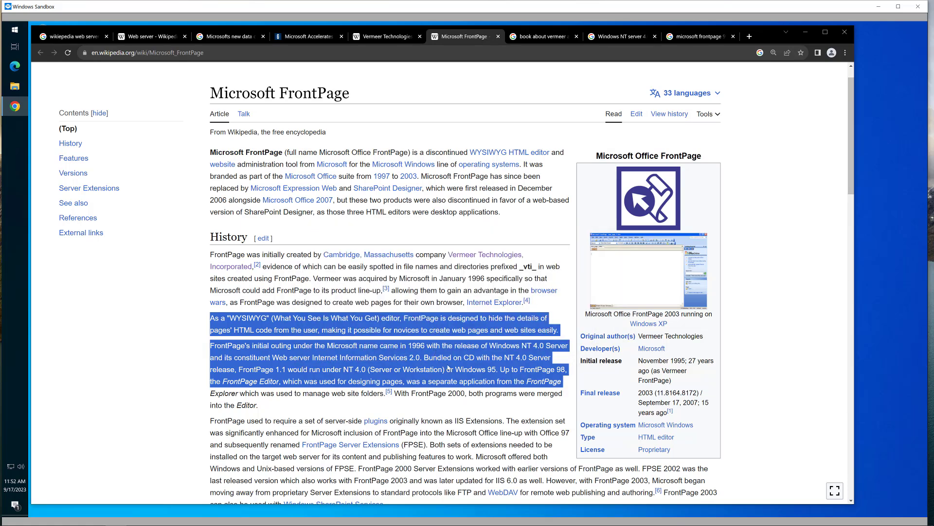
left_click(466, 356)
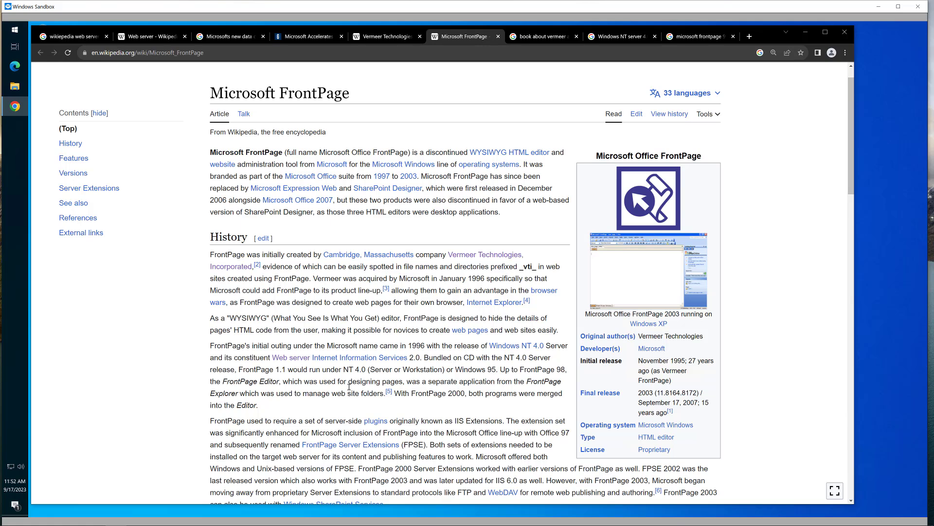
left_click_drag(240, 370, 365, 370)
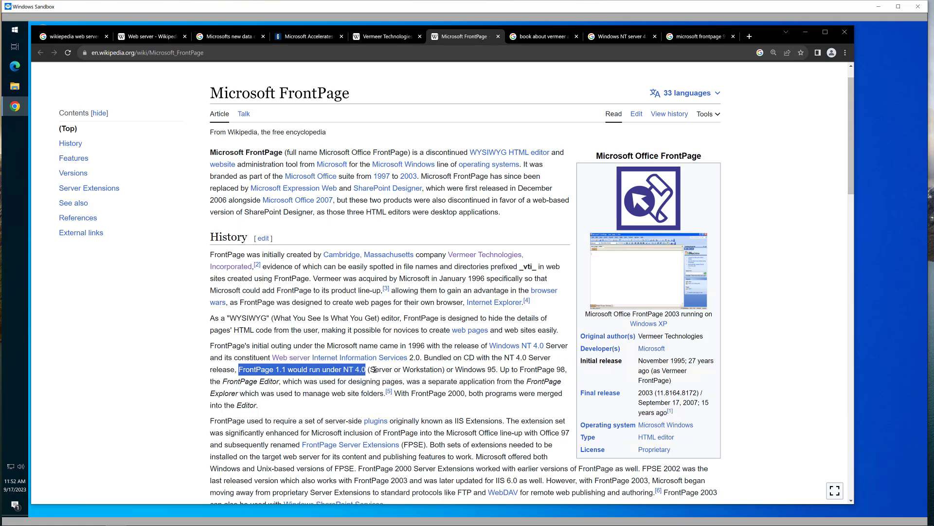
left_click_drag(445, 370, 496, 370)
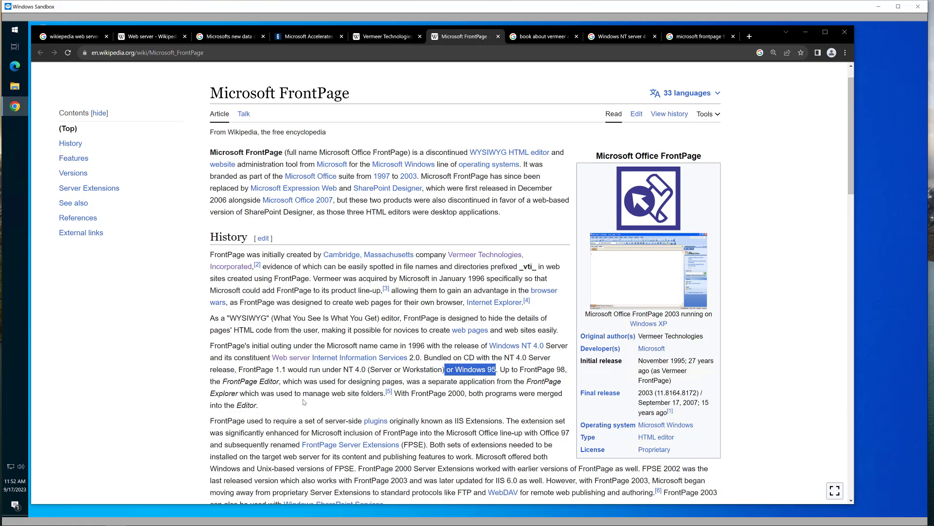
scroll(304, 402, "down", 2)
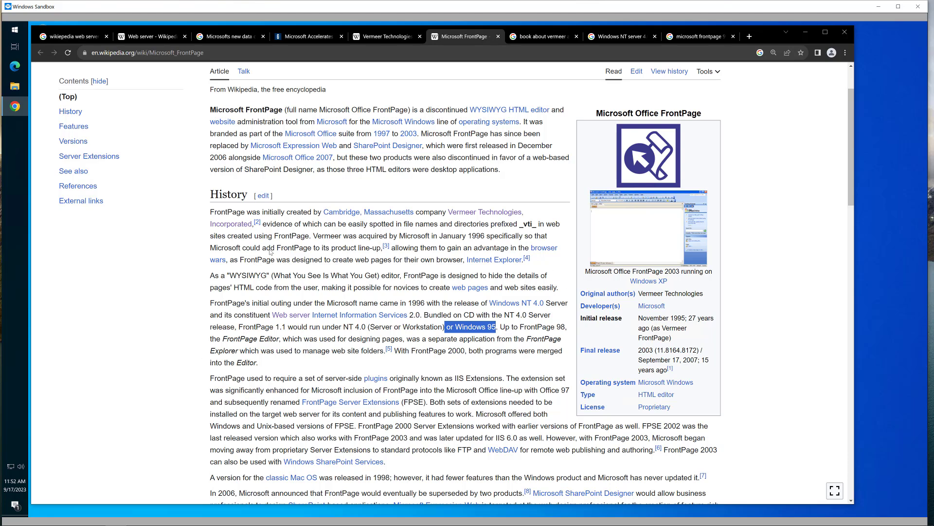
- Clear the 'or Windows 95' highlight and bring the VirtualBox.org welcome page into view
left_click(283, 339)
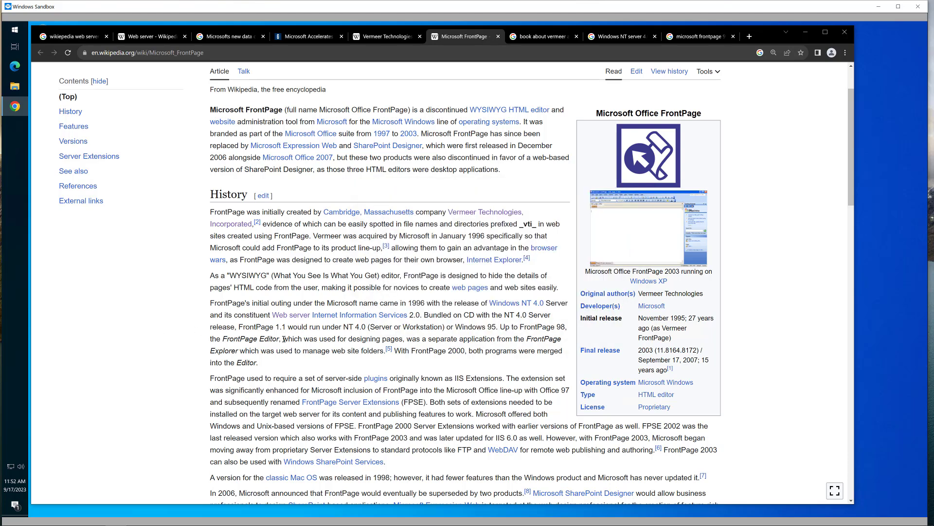
scroll(284, 340, "down", 1)
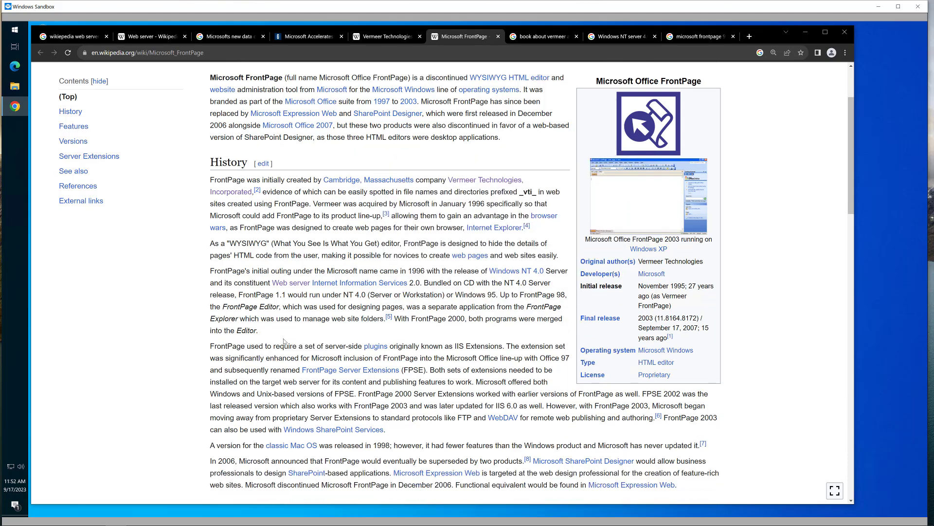
scroll(347, 202, "up", 2)
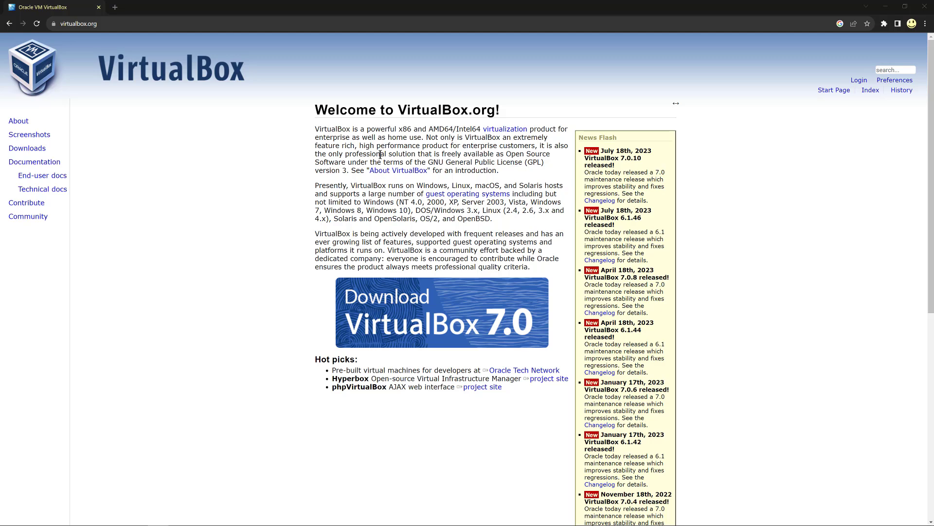
- Zoom in on the VirtualBox.org page and follow the Downloads link in the sidebar
key("ctrl+plus")
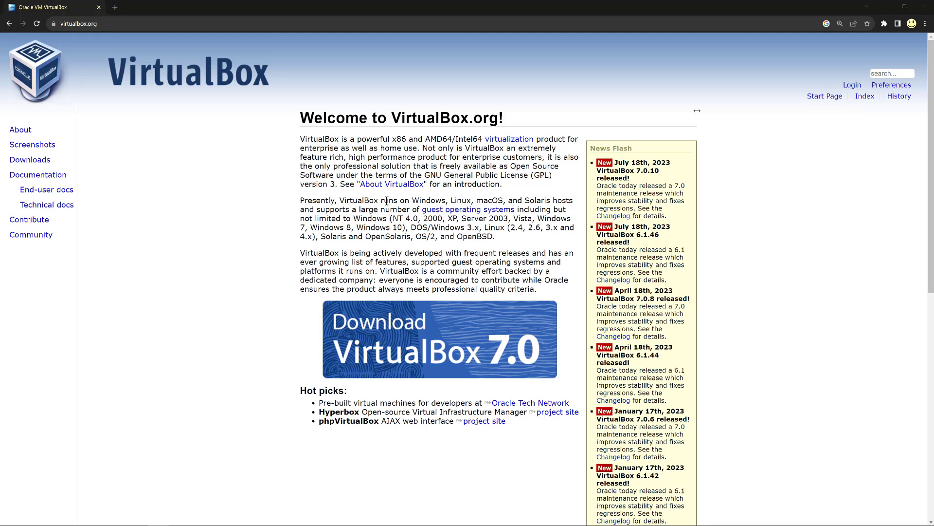
left_click(29, 162)
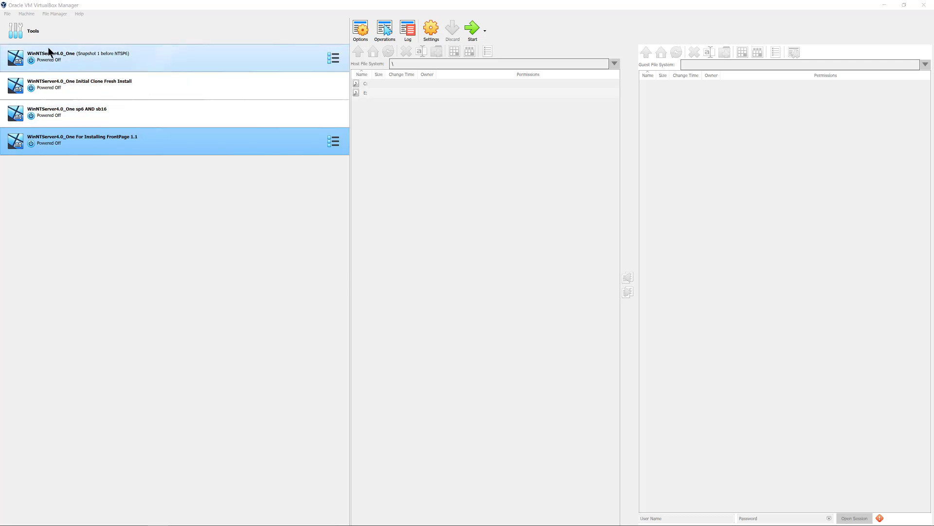
- Start a new virtual machine named 'NT 4 Server for youtube'
left_click(8, 14)
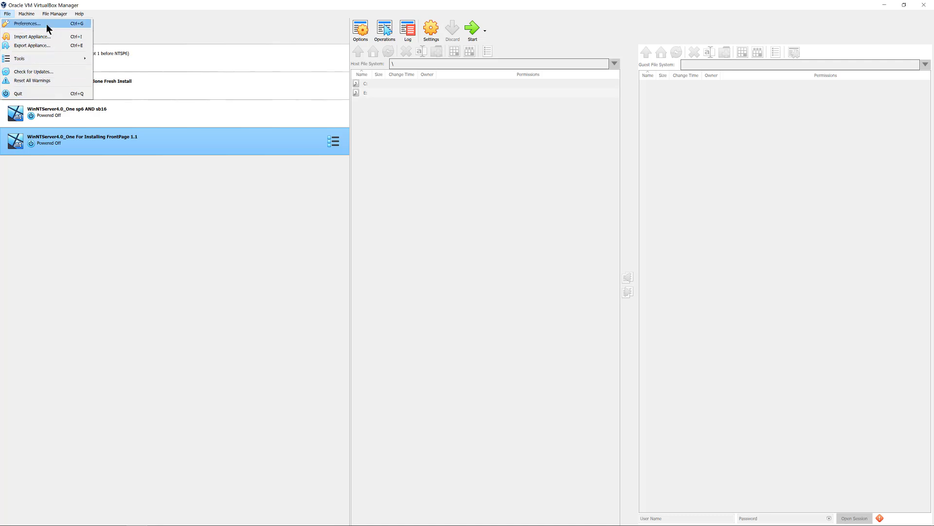
mouse_move(25, 16)
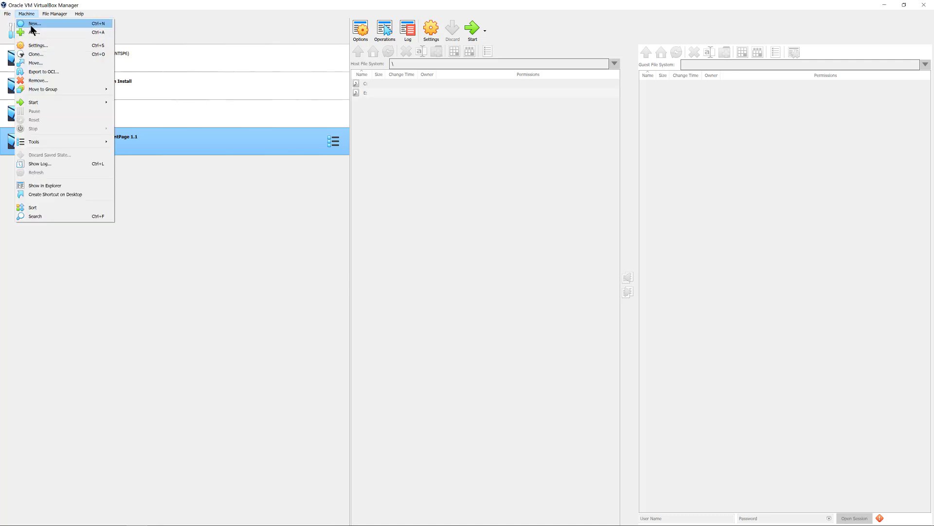
left_click(34, 24)
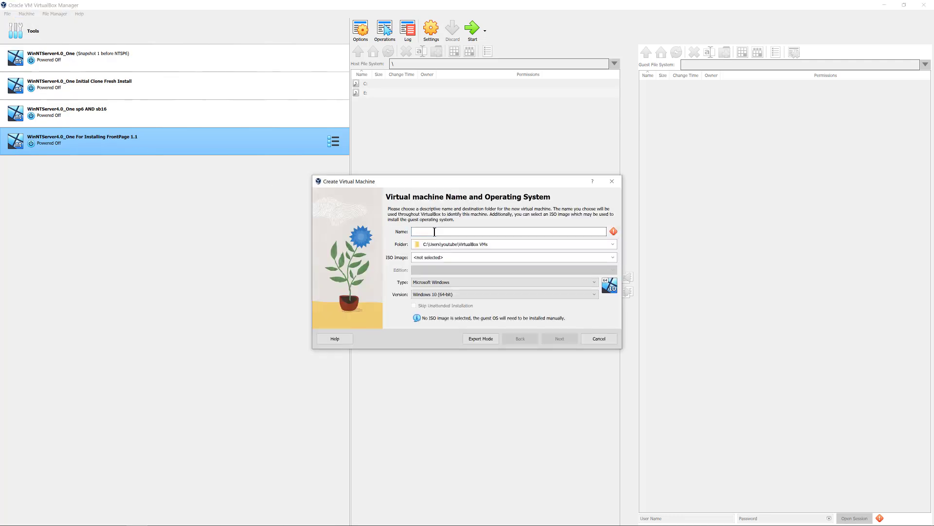
type("NT 4 S")
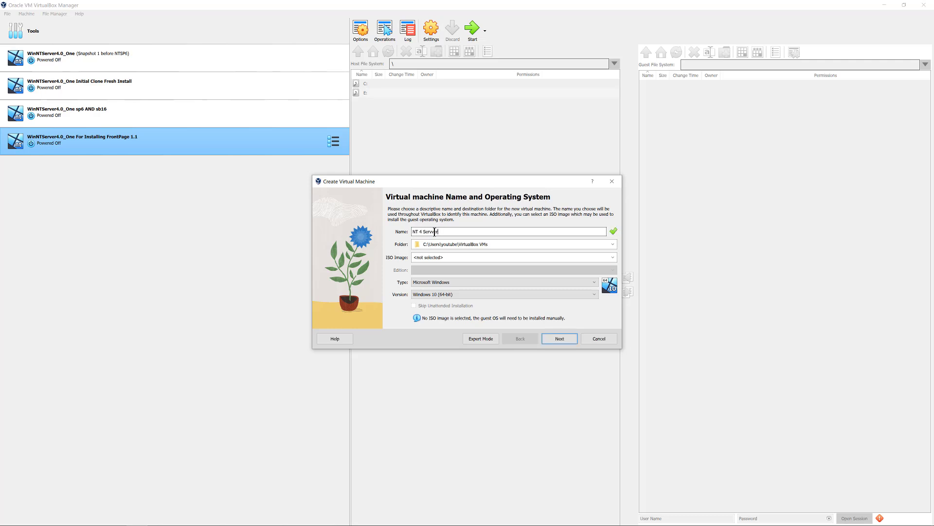
type("erver for youtube")
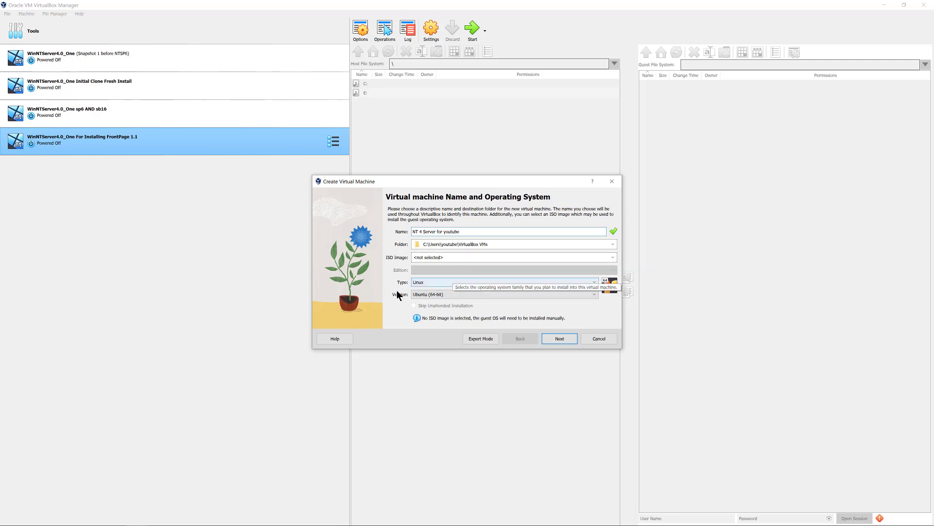
- Set the new VM's type to Microsoft Windows and its version to Windows NT 4
left_click(441, 280)
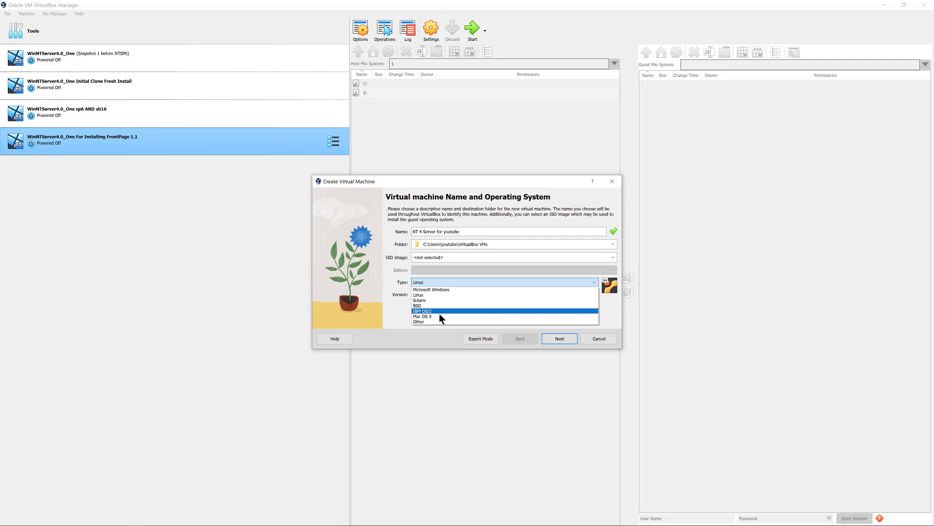
left_click(447, 290)
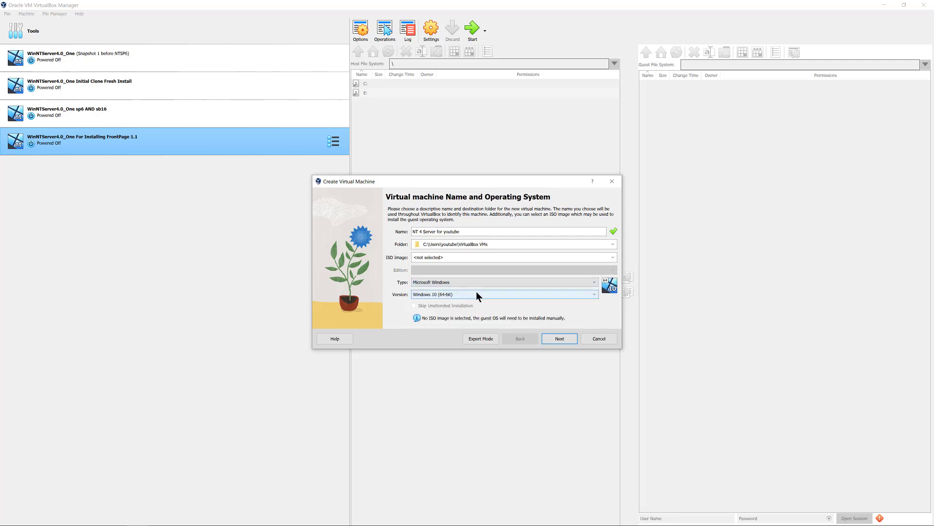
left_click(481, 292)
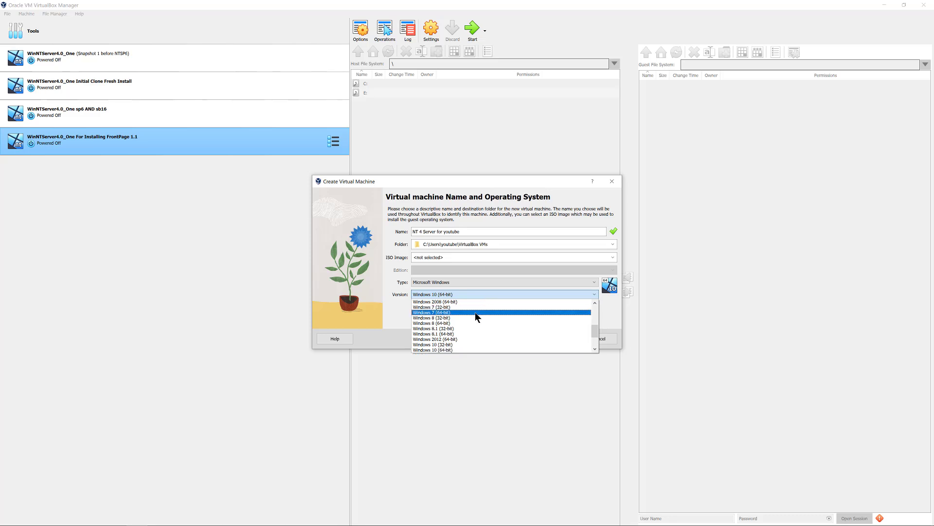
scroll(475, 311, "up", 4)
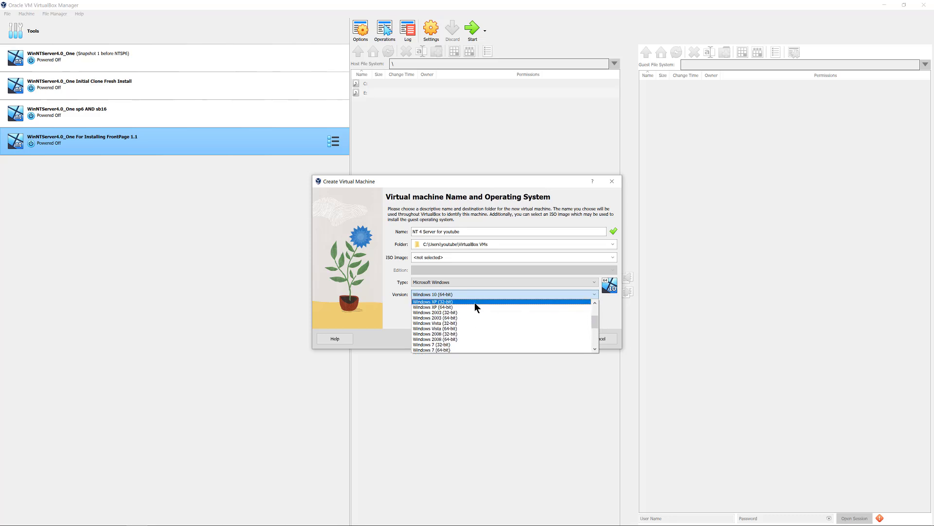
scroll(474, 303, "up", 1)
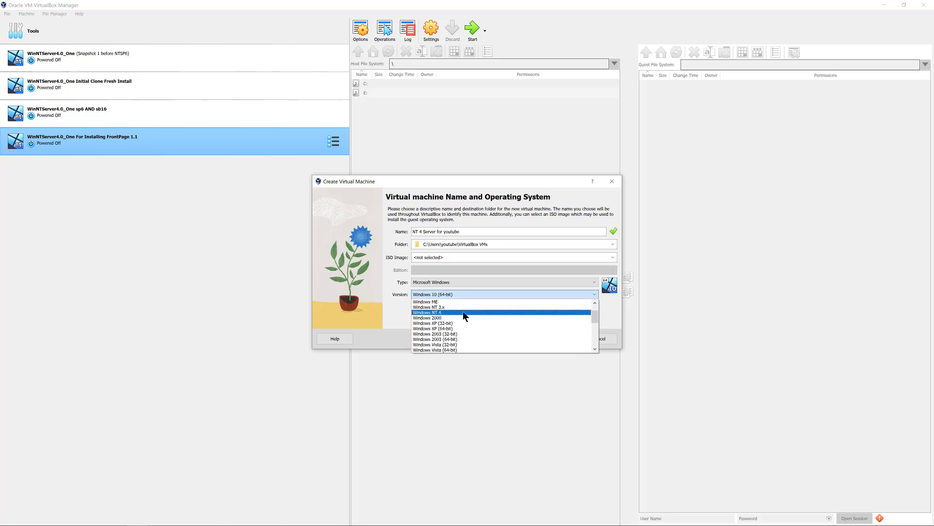
left_click(463, 311)
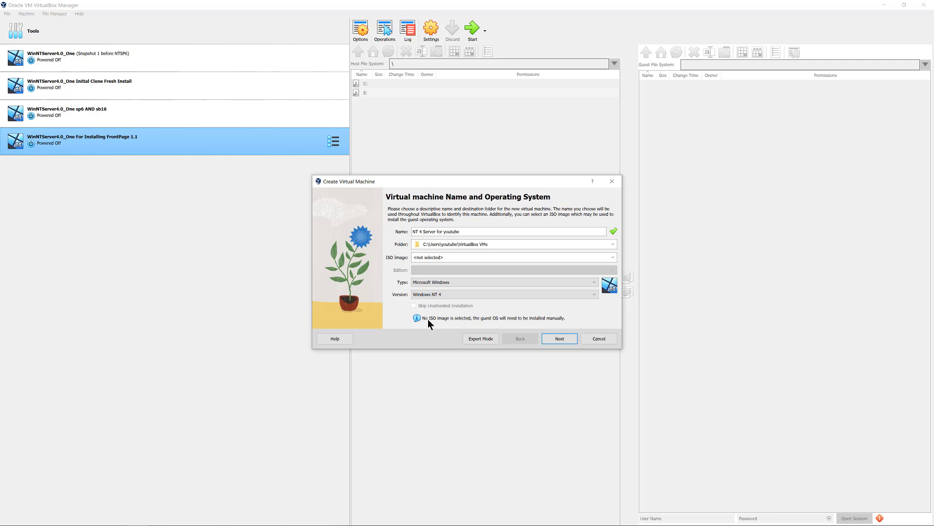
- Keep 128 MB memory, set a pre-allocated 1.00 GB disk, review the summary, then cancel
left_click(553, 339)
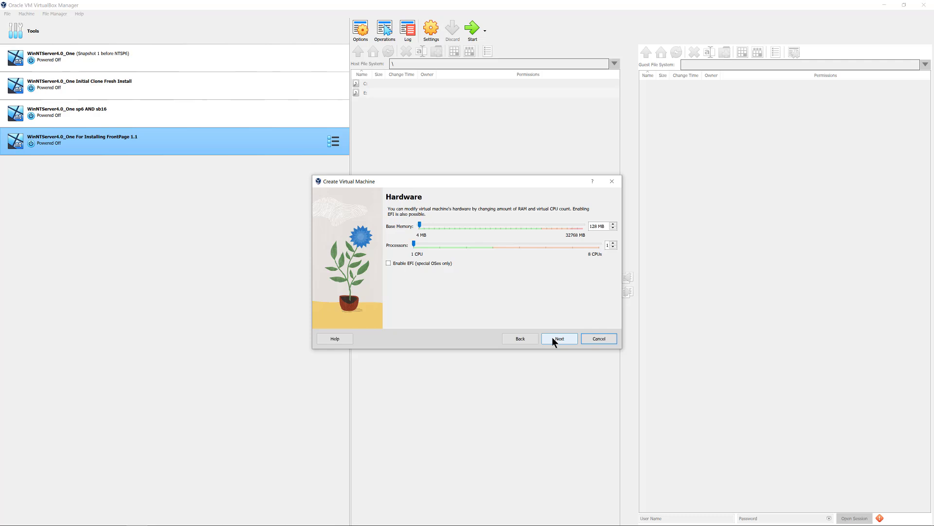
left_click(552, 336)
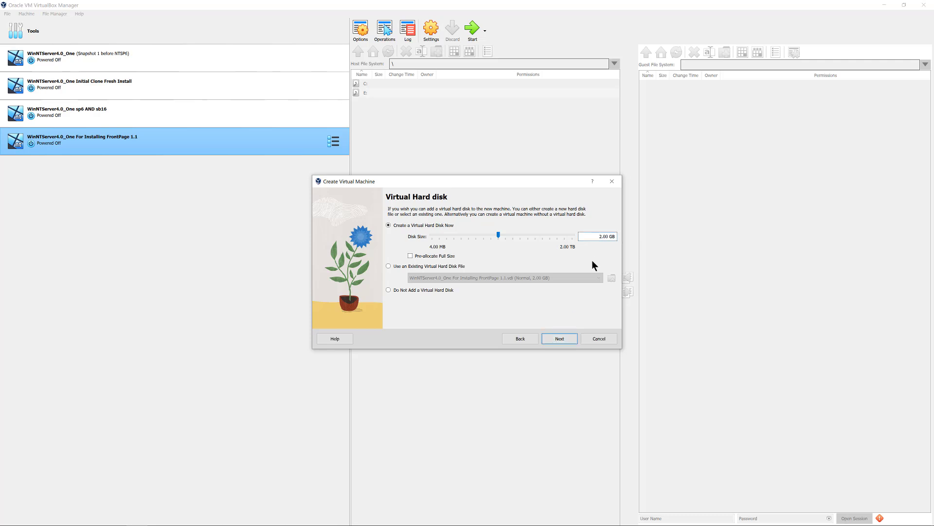
type("1")
key("Delete")
left_click(436, 256)
left_click(558, 337)
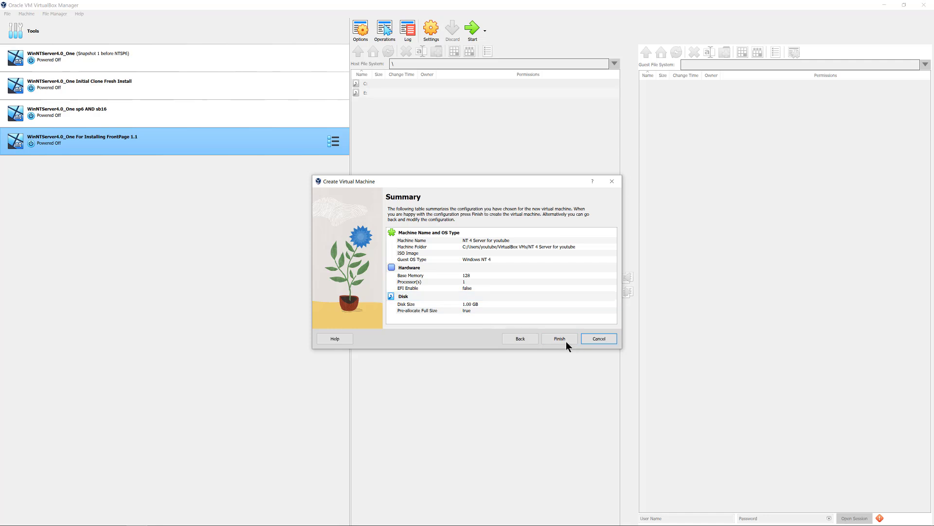
left_click(598, 338)
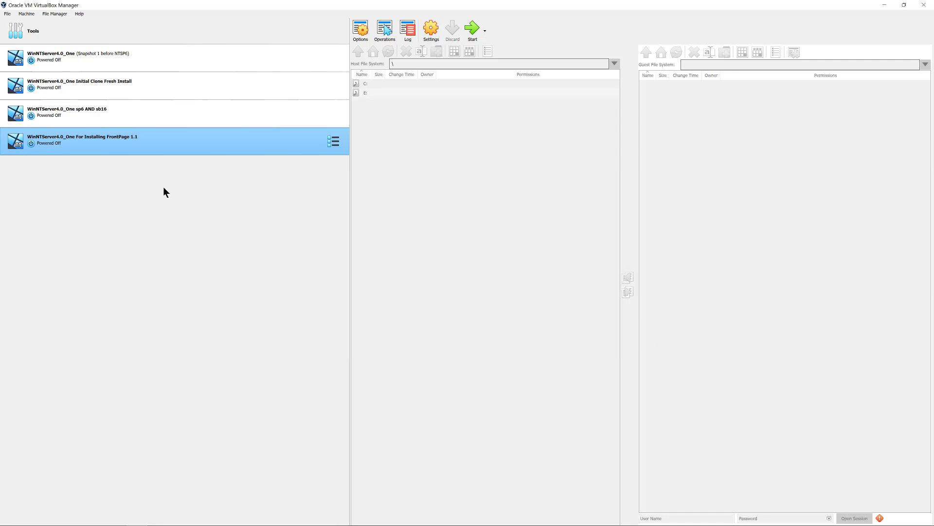
right_click(108, 144)
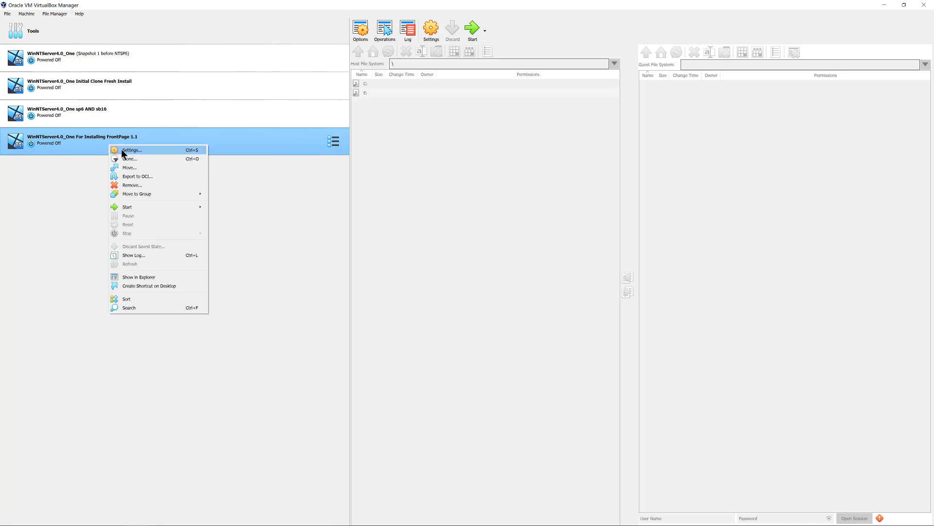
left_click(124, 151)
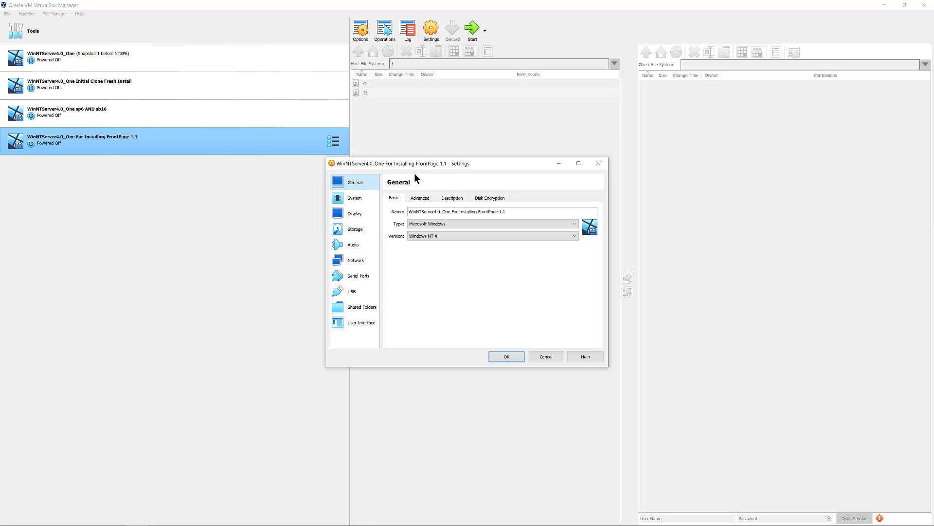
left_click(358, 200)
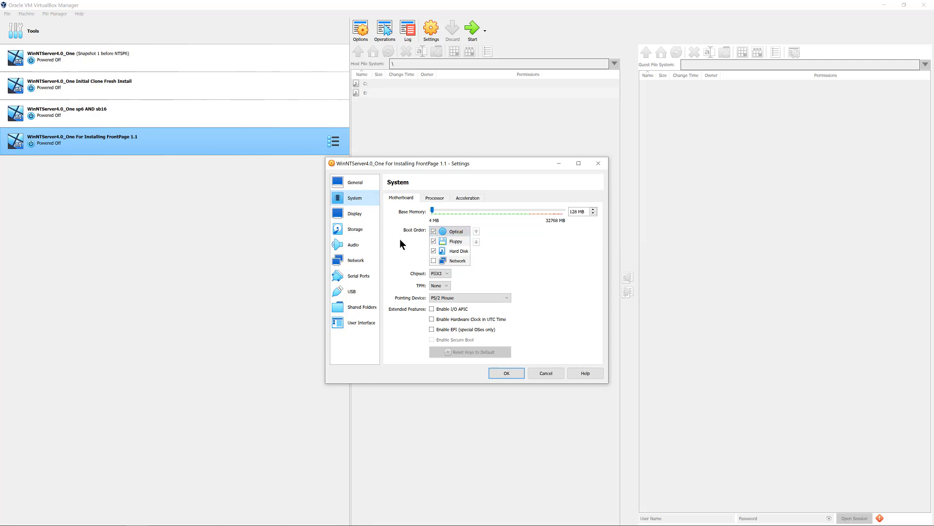
left_click(352, 214)
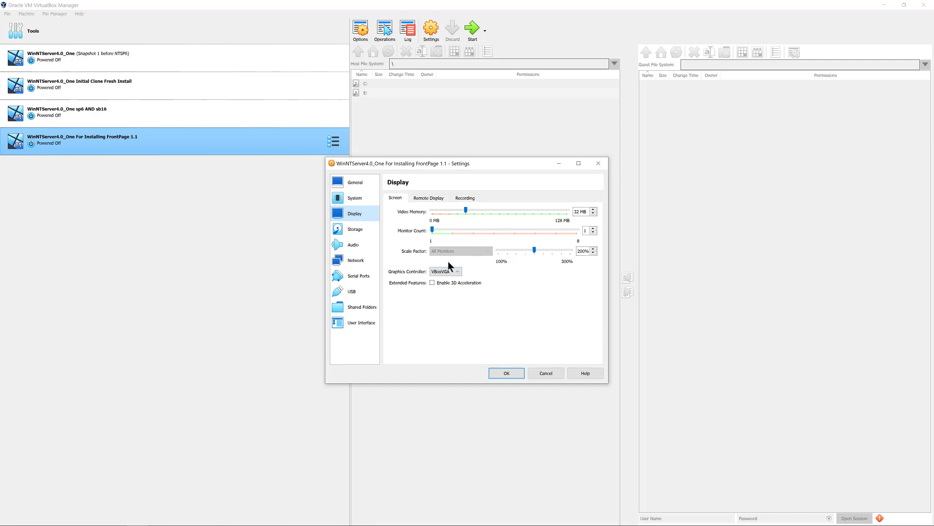
left_click(362, 233)
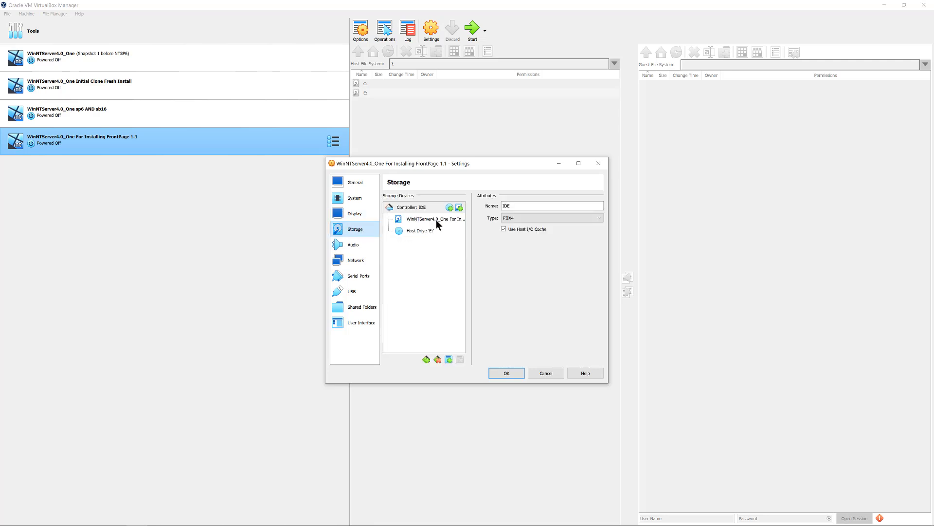
left_click(354, 249)
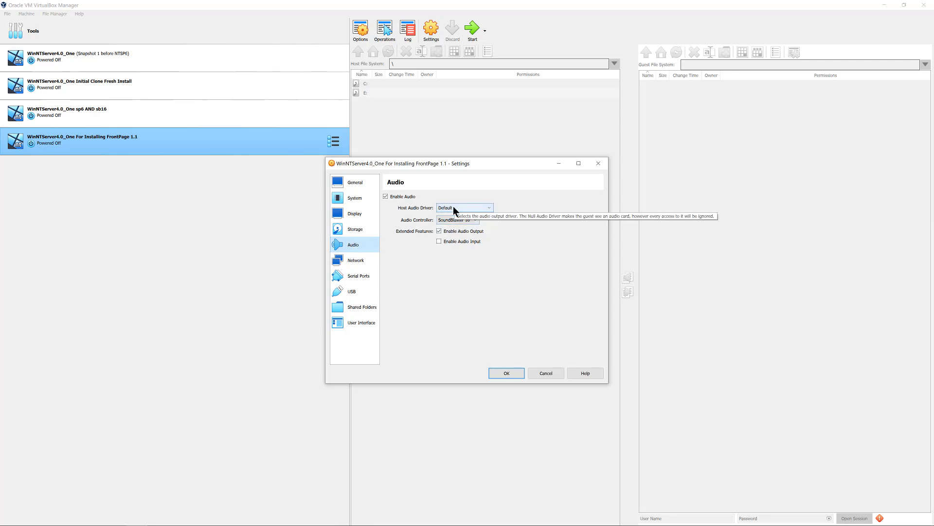
left_click(355, 264)
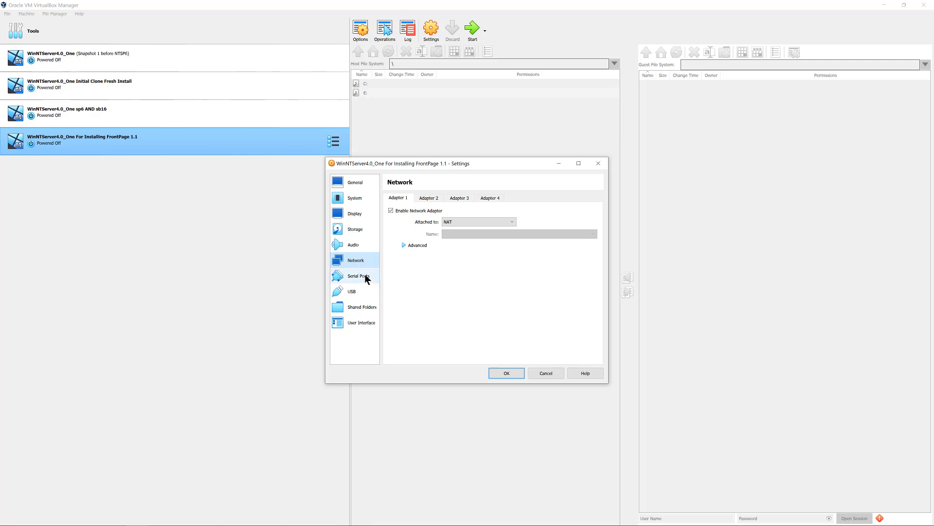
left_click(360, 276)
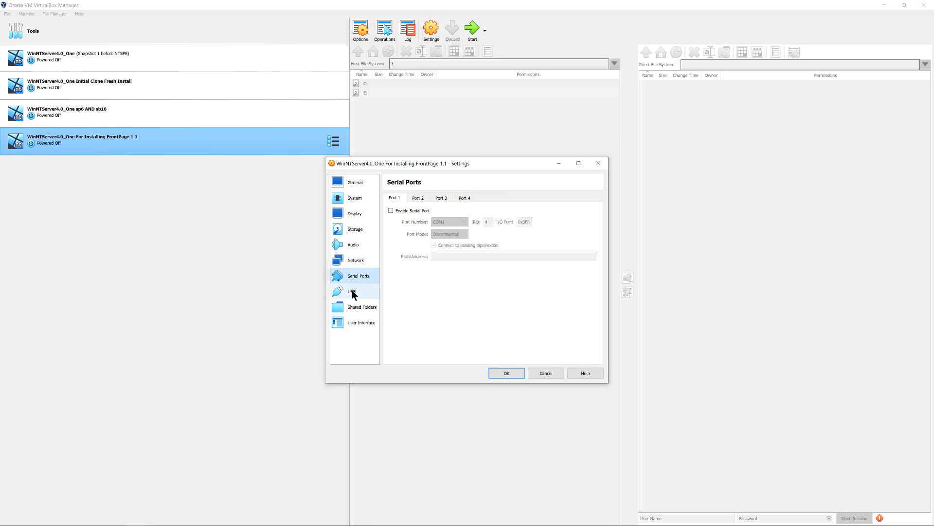
left_click(352, 291)
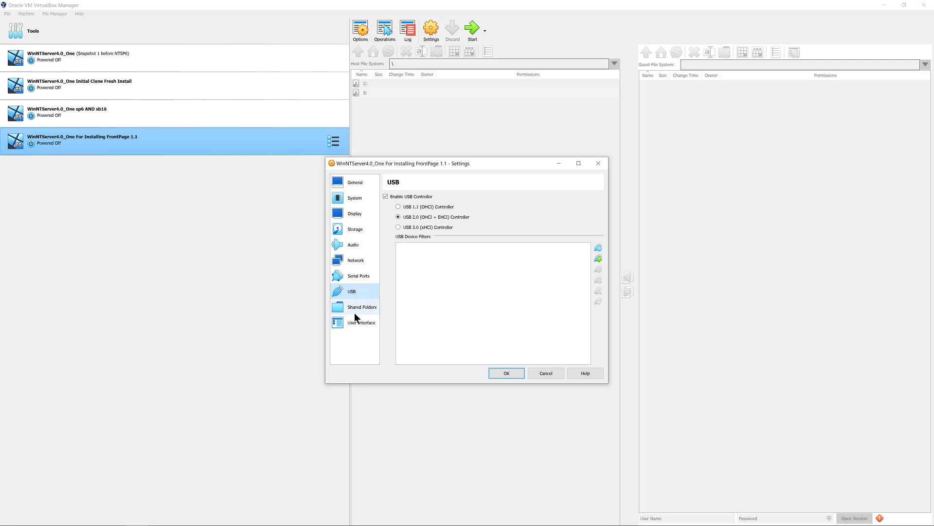
left_click(356, 309)
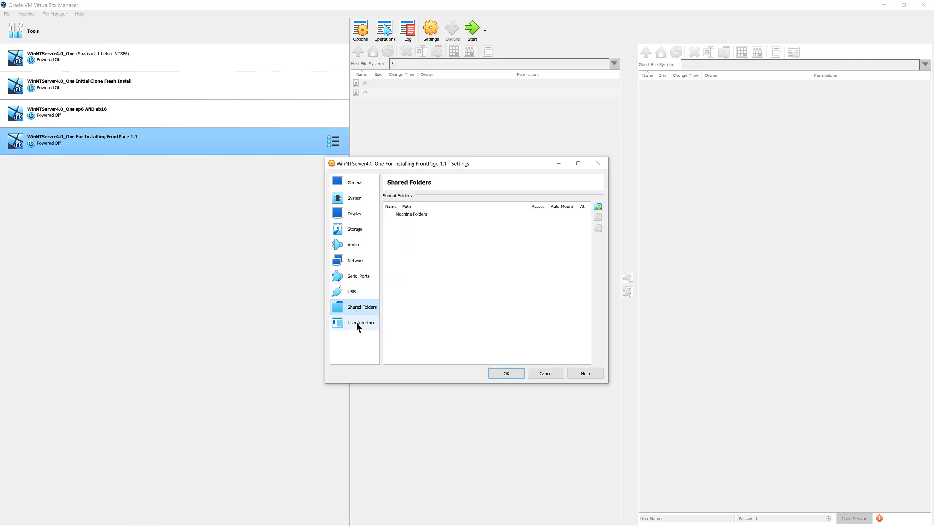
left_click(361, 322)
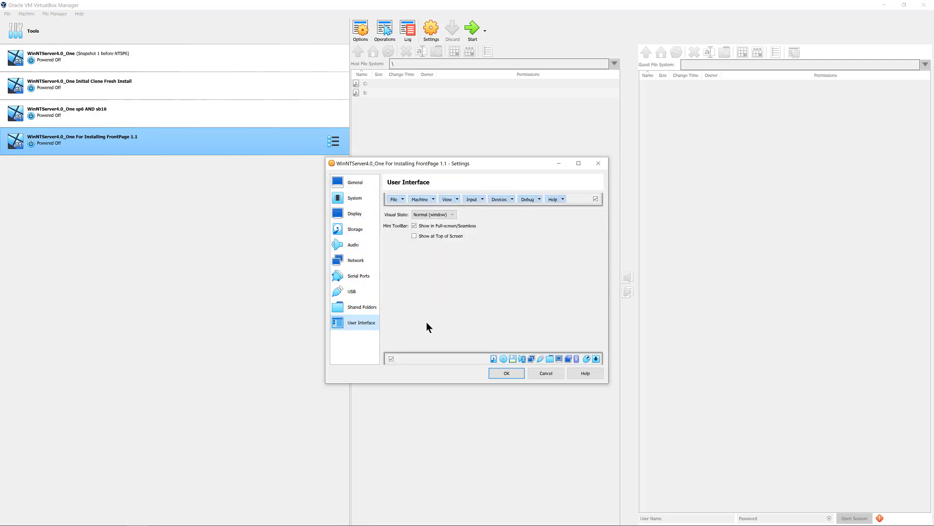
- Start the FrontPage 1.1 VM, boot the standard Windows NT Server entry, and move its window lower
double_click(100, 142)
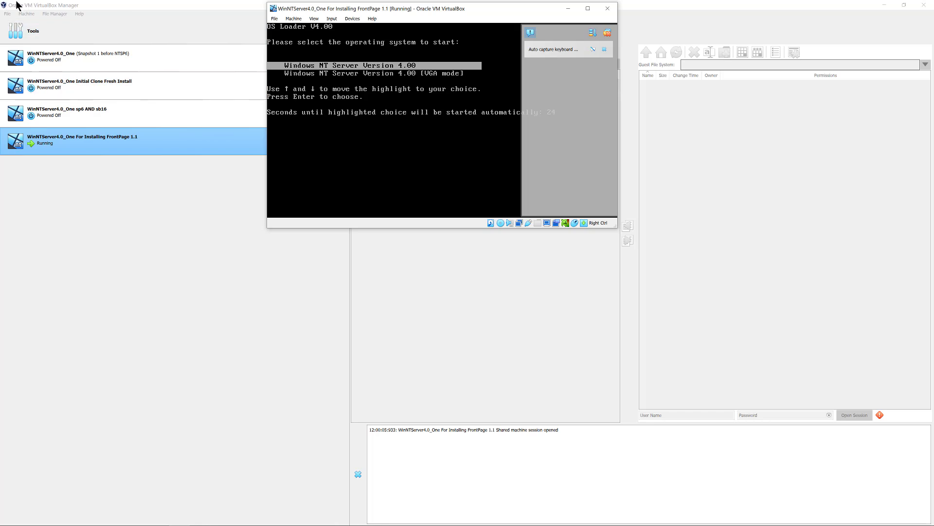
left_click(605, 49)
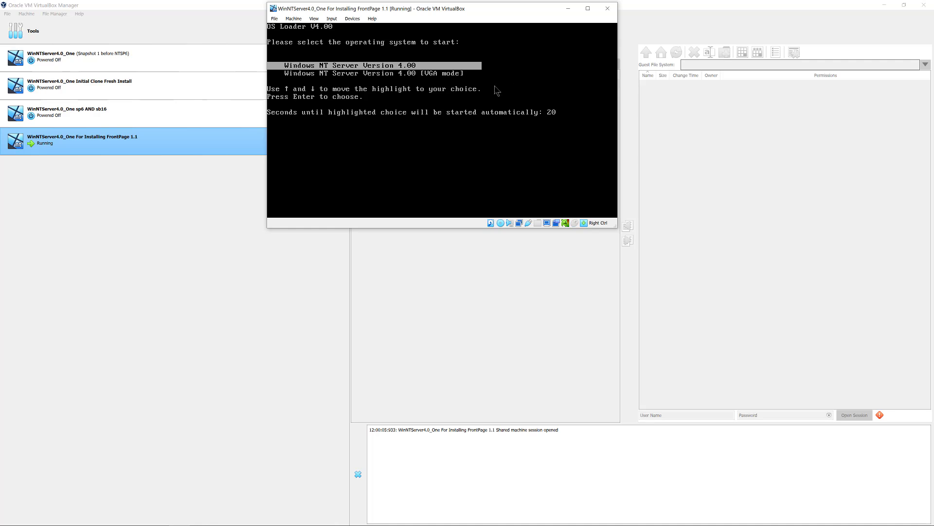
key("Down")
key("Up")
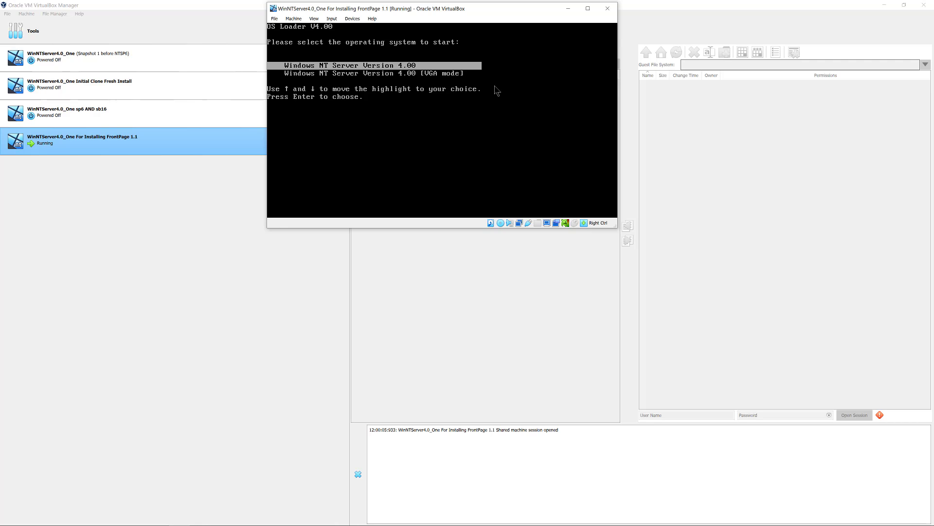
key("Return")
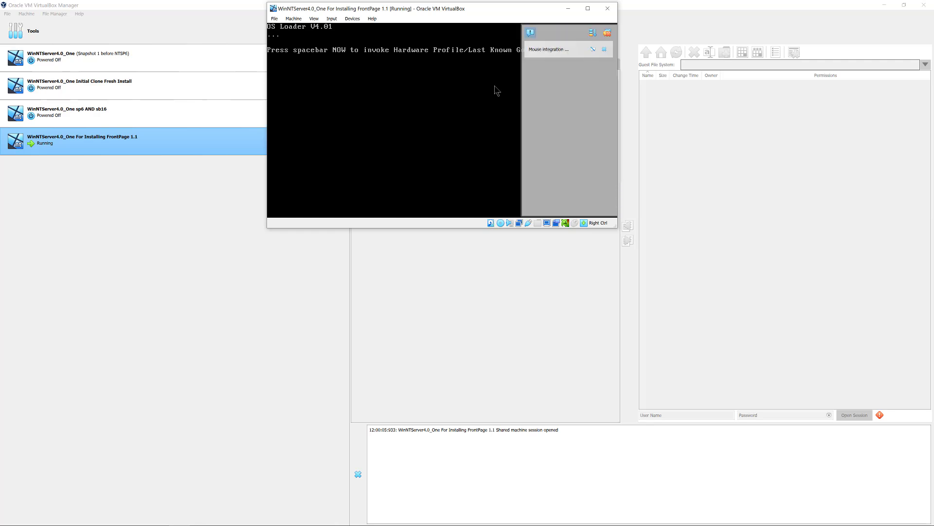
left_click(605, 49)
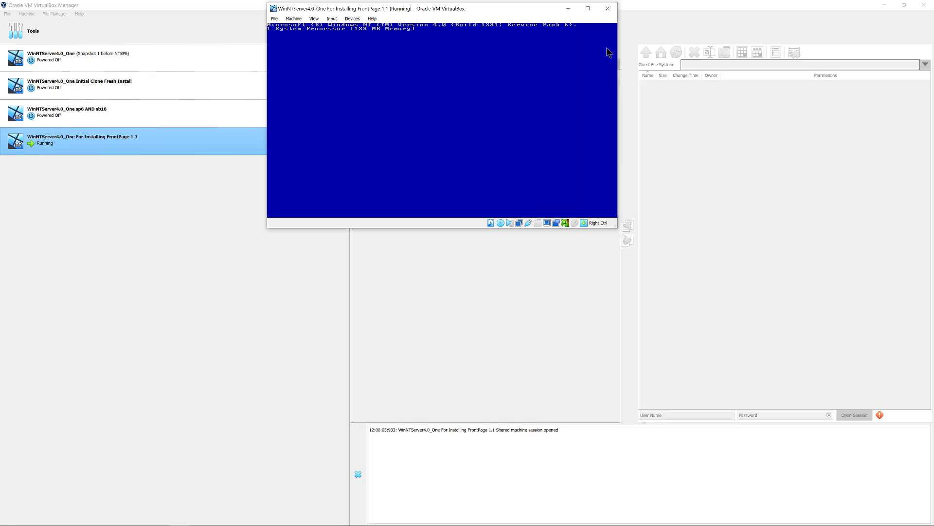
left_click_drag(511, 8, 492, 76)
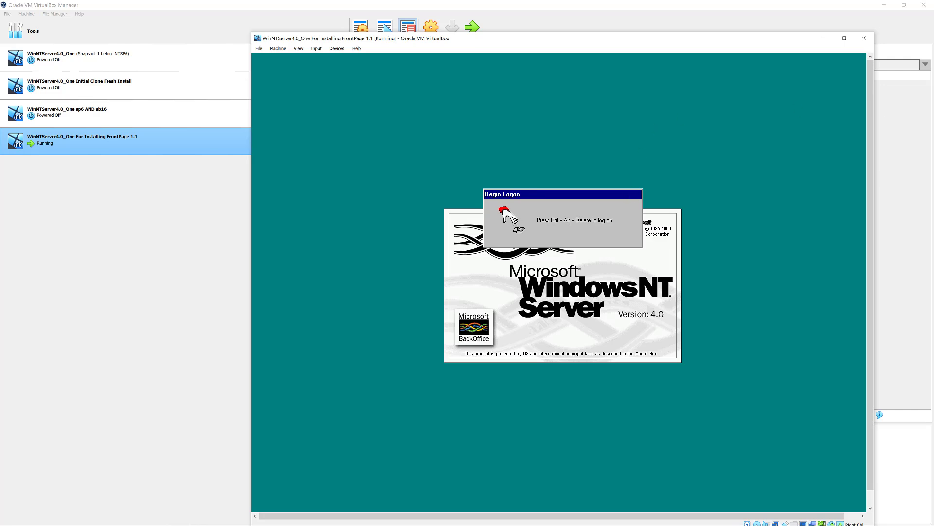
- Send Ctrl-Alt-Del, log on as Administrator, and close the Welcome to Windows NT screen
left_click(338, 51)
mouse_move(317, 48)
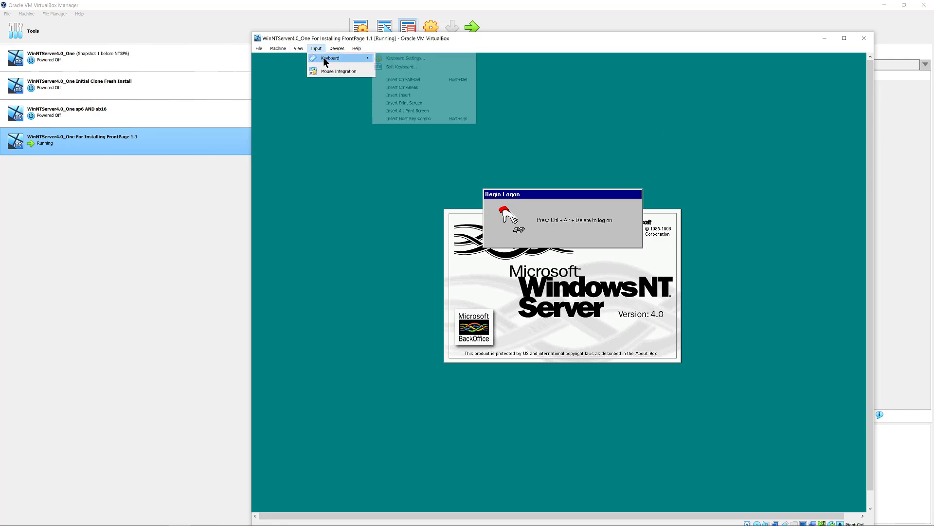
left_click(416, 80)
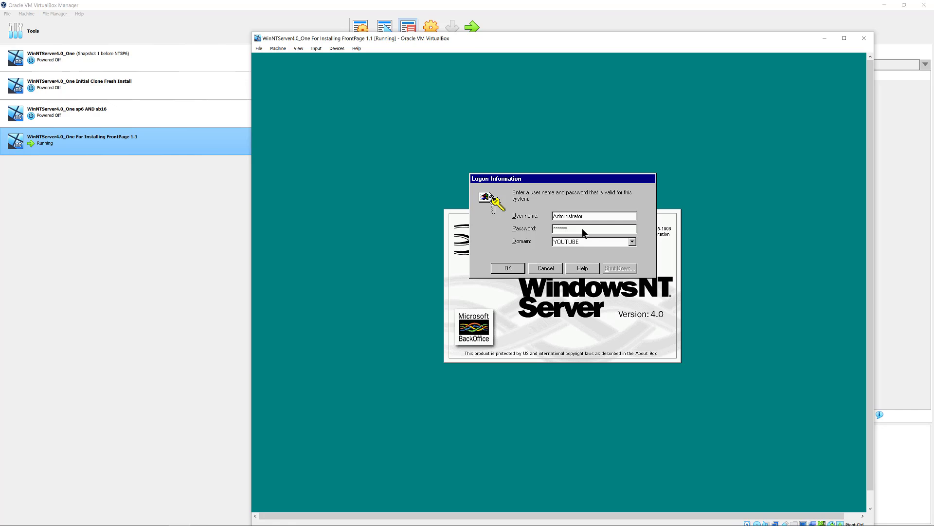
left_click(508, 268)
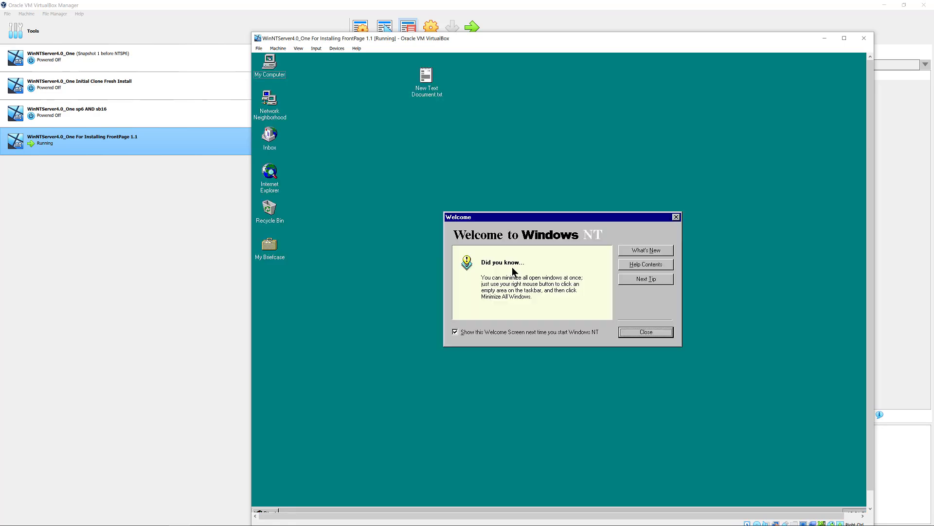
left_click(655, 332)
- Dismiss the Welcome screen, apply 1280 by 960 with 65536 colours, and check the guest volume
left_click(646, 333)
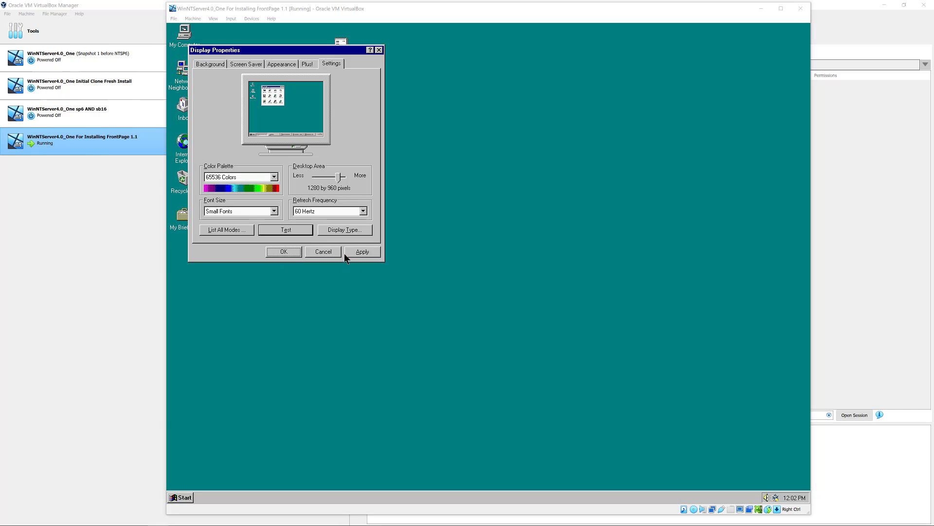
left_click(359, 252)
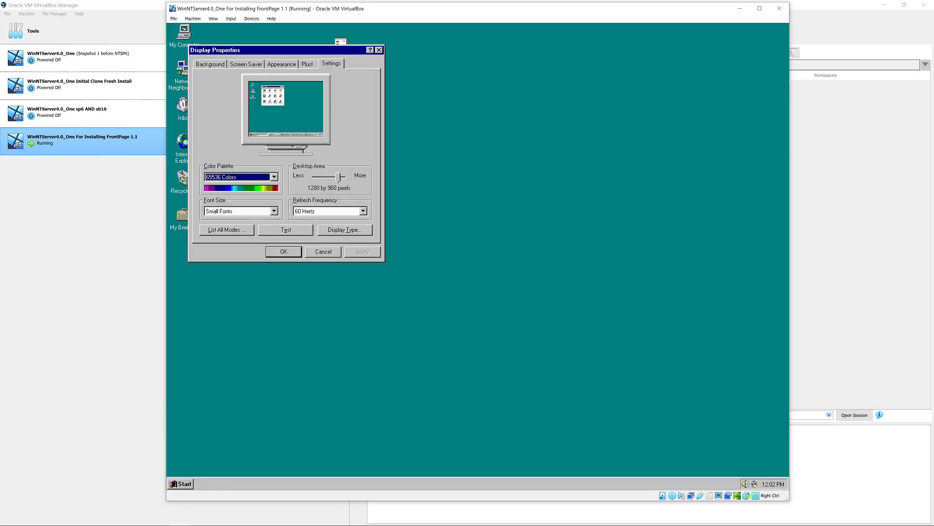
left_click(284, 251)
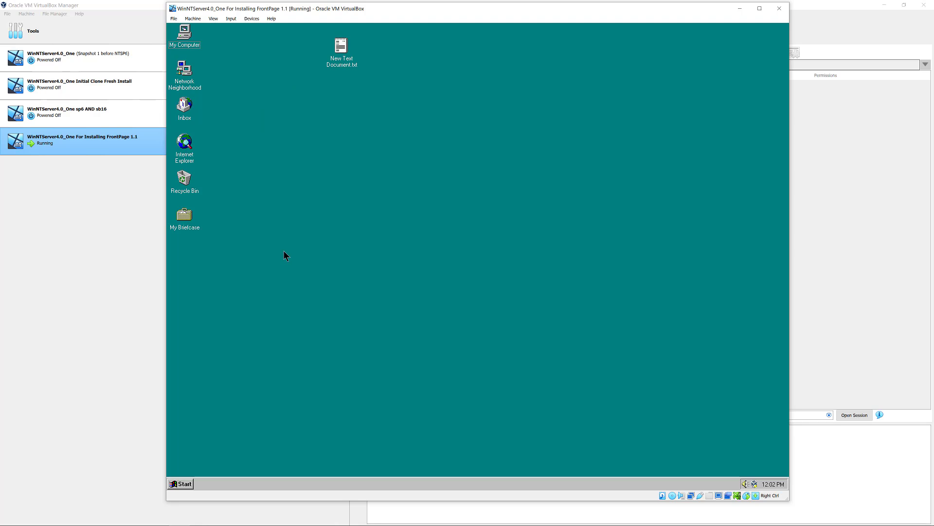
left_click(745, 484)
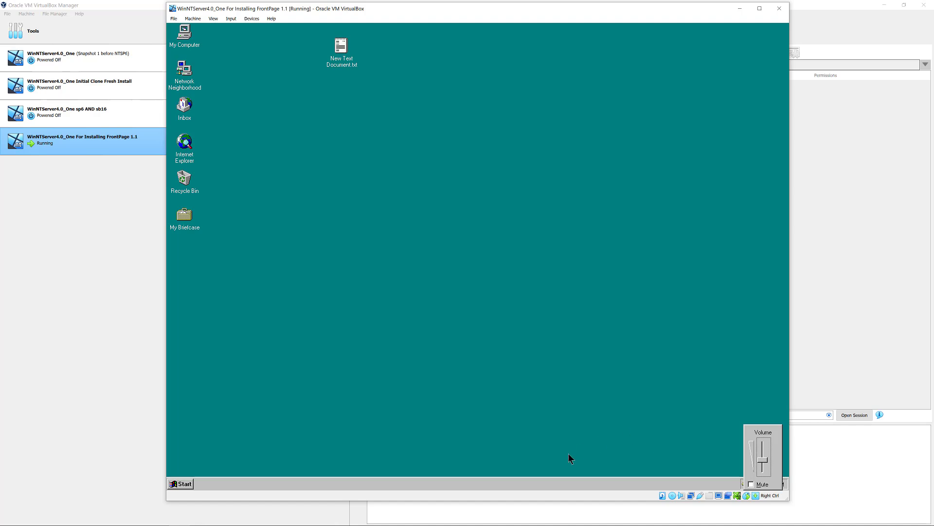
left_click(526, 432)
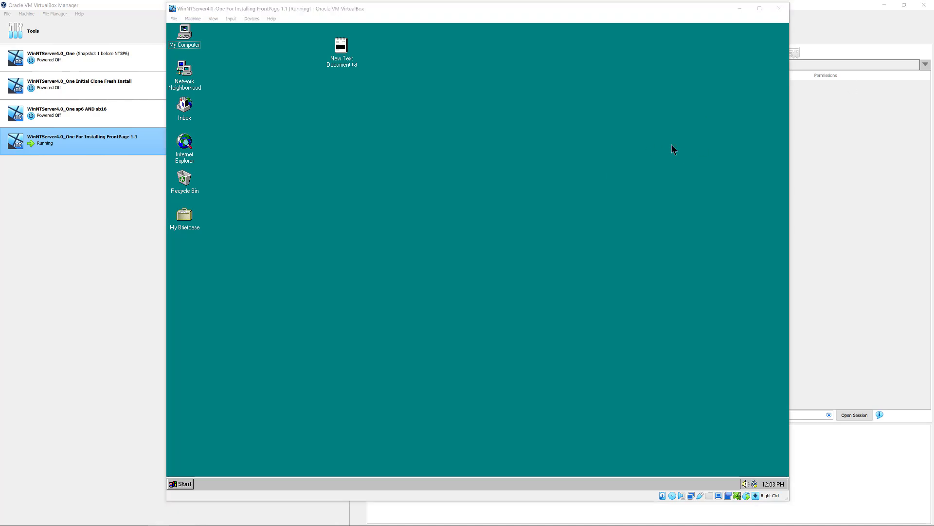
- Cancel the host's insert-disc prompt and reposition the Windows NT CD-ROM window
double_click(181, 40)
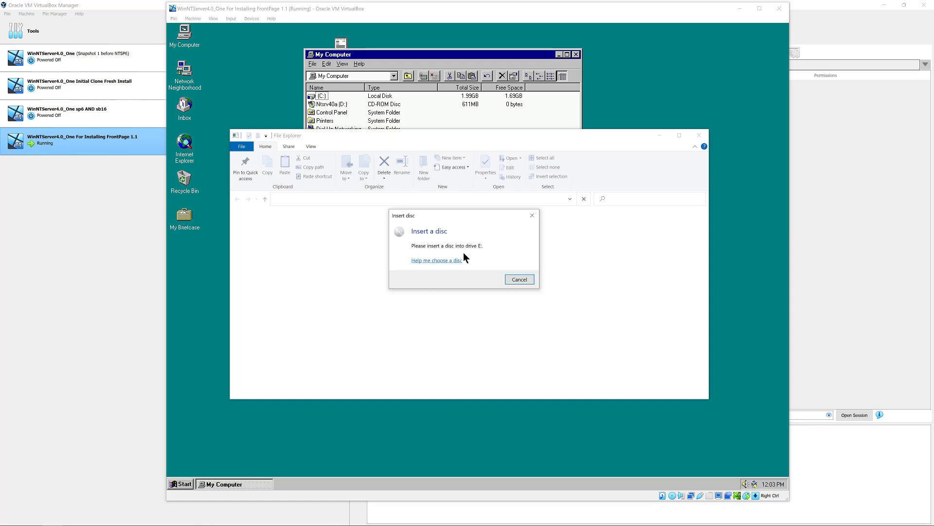
left_click(519, 280)
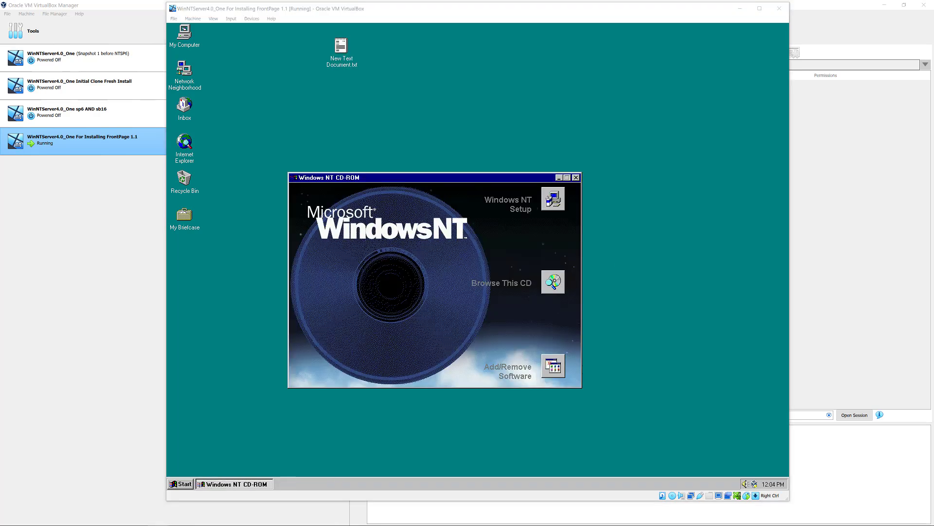
left_click_drag(443, 181, 473, 144)
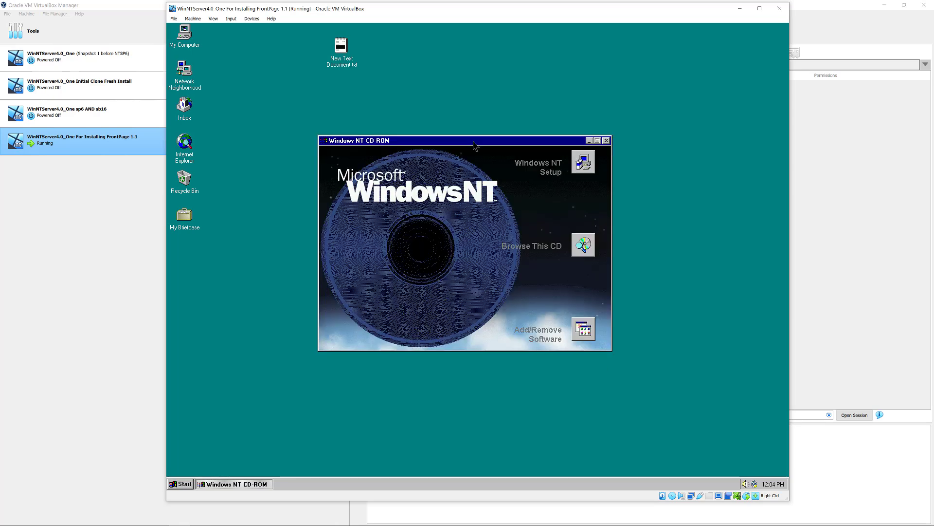
left_click_drag(474, 144, 469, 159)
- Explore the Ntsrv40a (D:) CD drive from My Computer
double_click(185, 34)
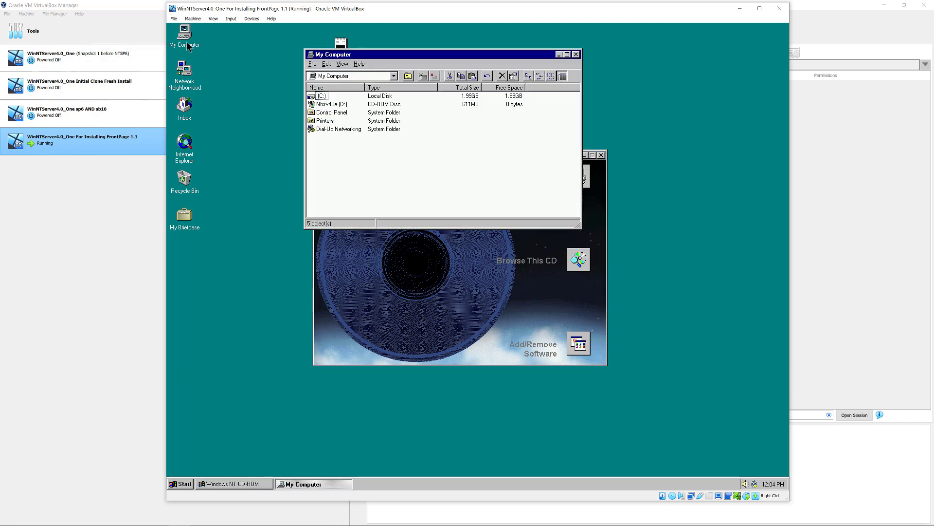
left_click(324, 106)
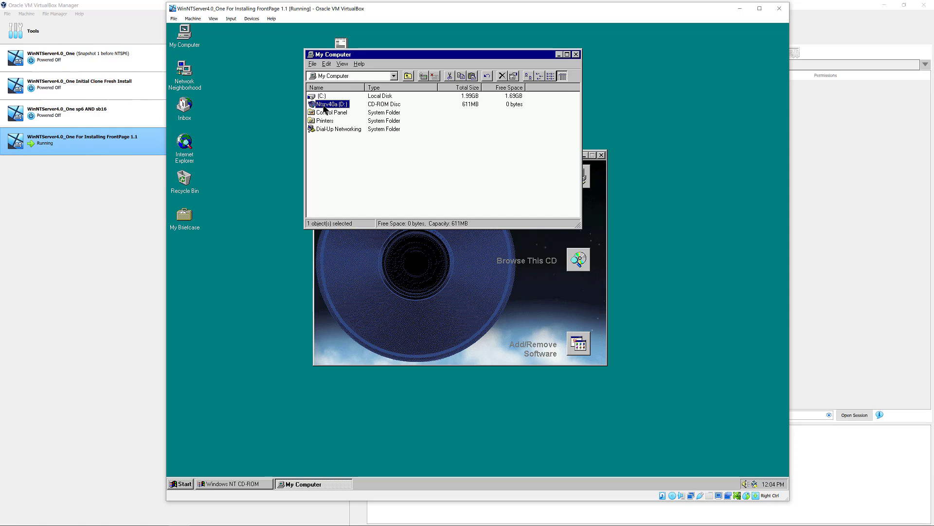
right_click(325, 108)
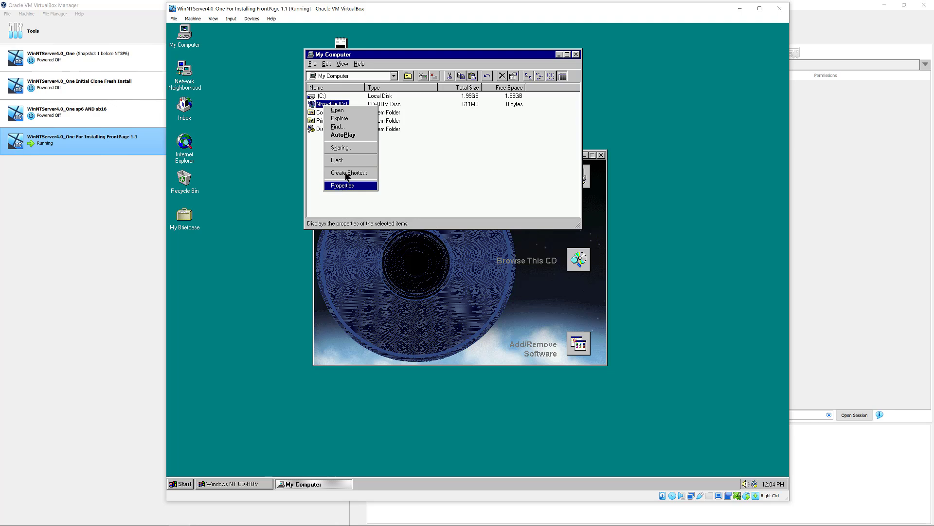
left_click(346, 119)
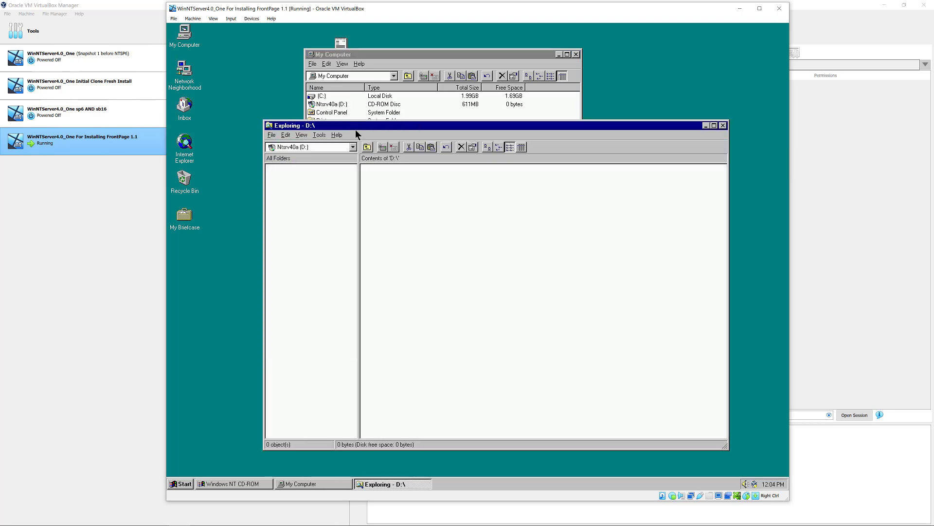
- Close My Computer and arrange the D:\ Explorer and CD-ROM windows
left_click_drag(355, 128, 338, 131)
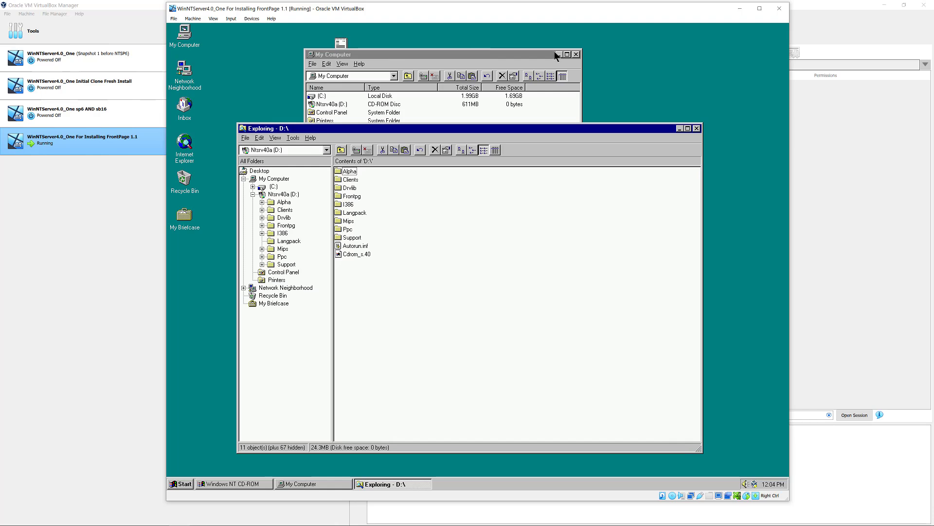
left_click(576, 54)
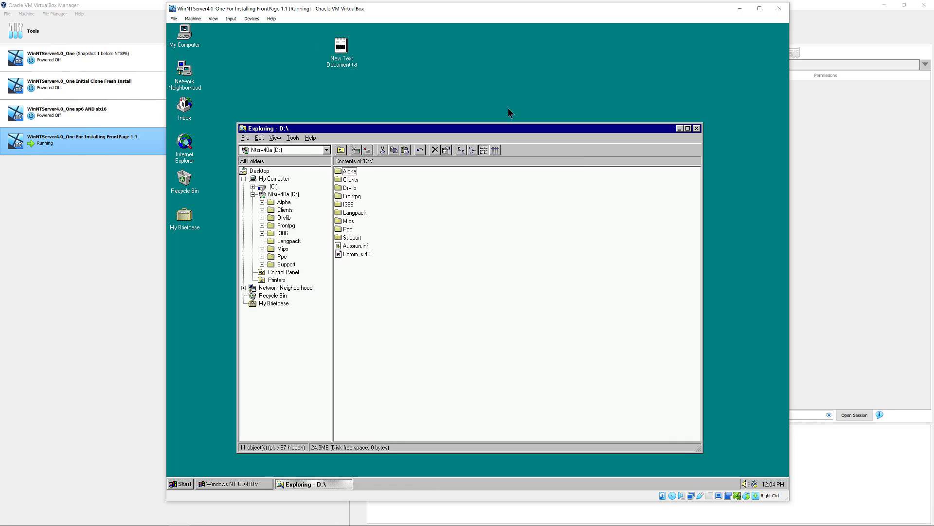
left_click_drag(387, 129, 379, 196)
left_click_drag(424, 157, 577, 47)
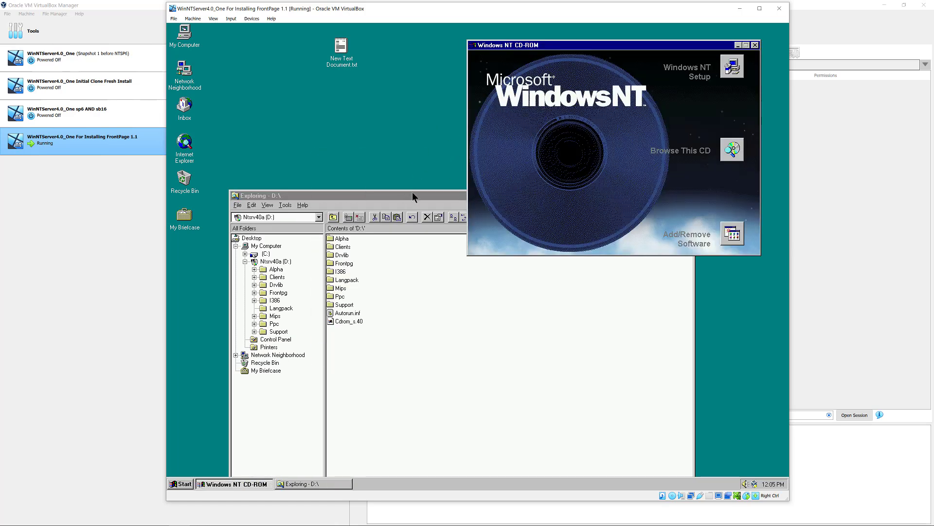
left_click_drag(412, 193, 416, 135)
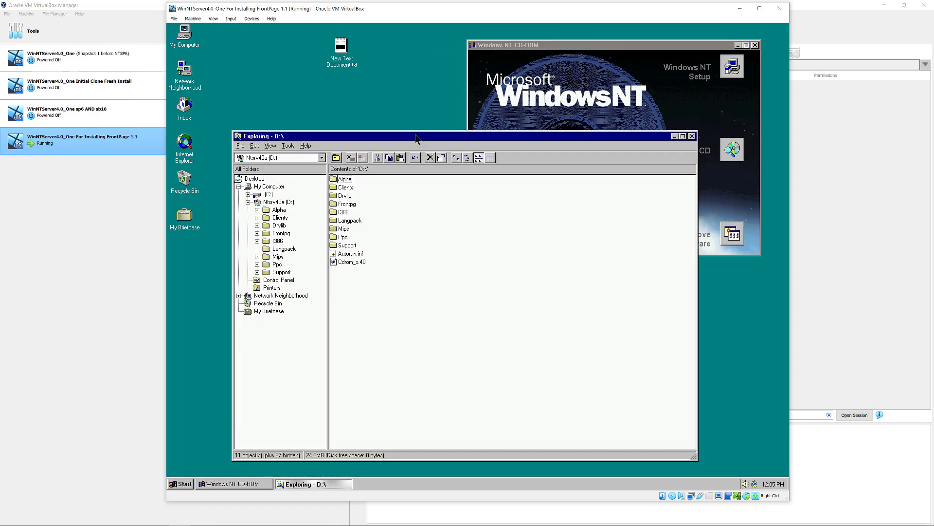
- Switch Explorer to Details view, open the Frontpg folder and select Fpiis.doc
left_click(340, 205)
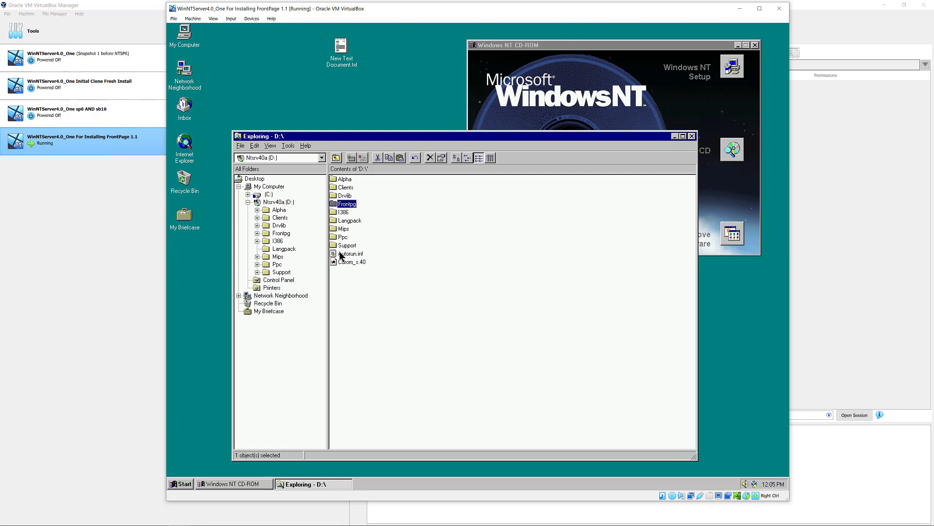
left_click(490, 158)
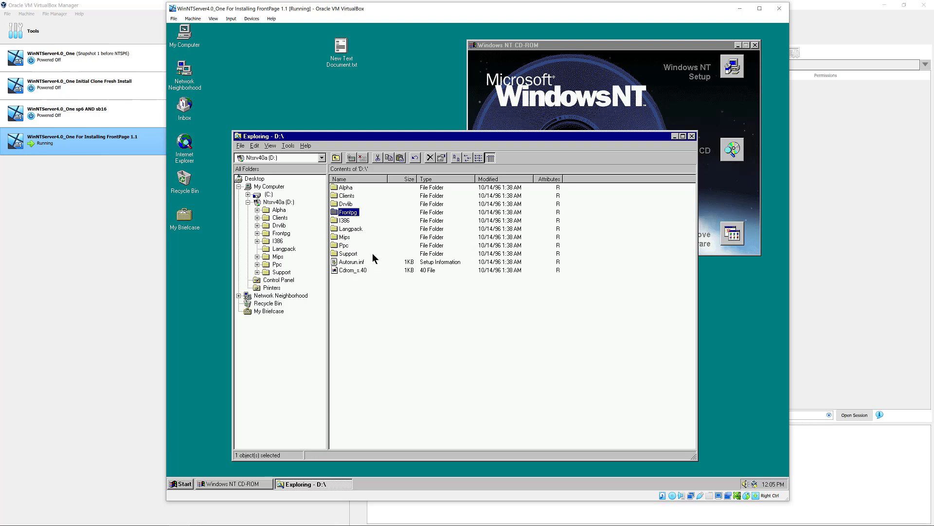
double_click(337, 211)
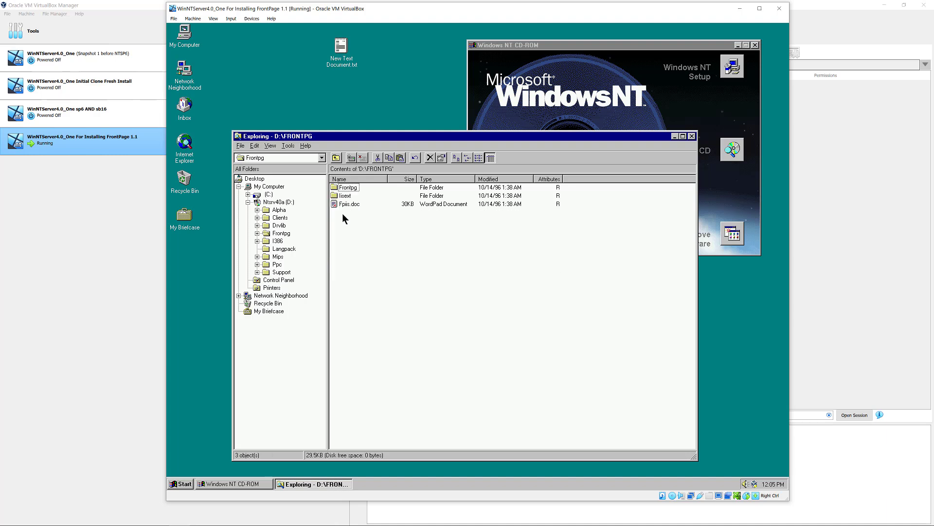
left_click(349, 204)
- Open Fpiis.doc in WordPad, maximize it, and scroll through the FrontPage/IIS notes
double_click(349, 204)
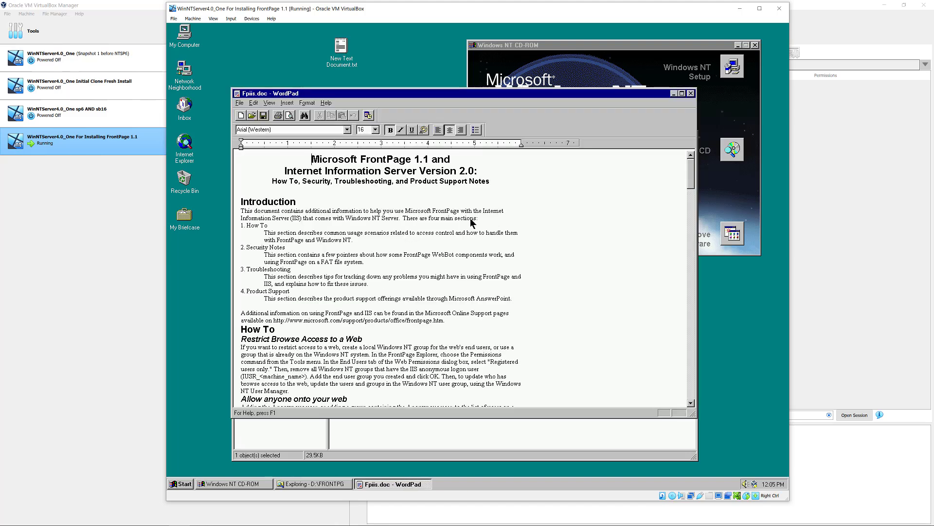
double_click(474, 94)
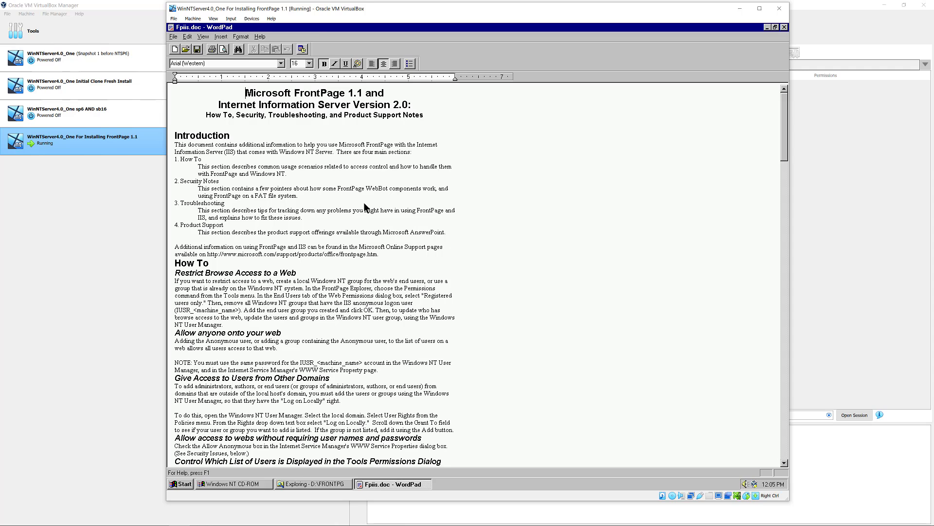
scroll(418, 219, "down", 1)
left_click(477, 238)
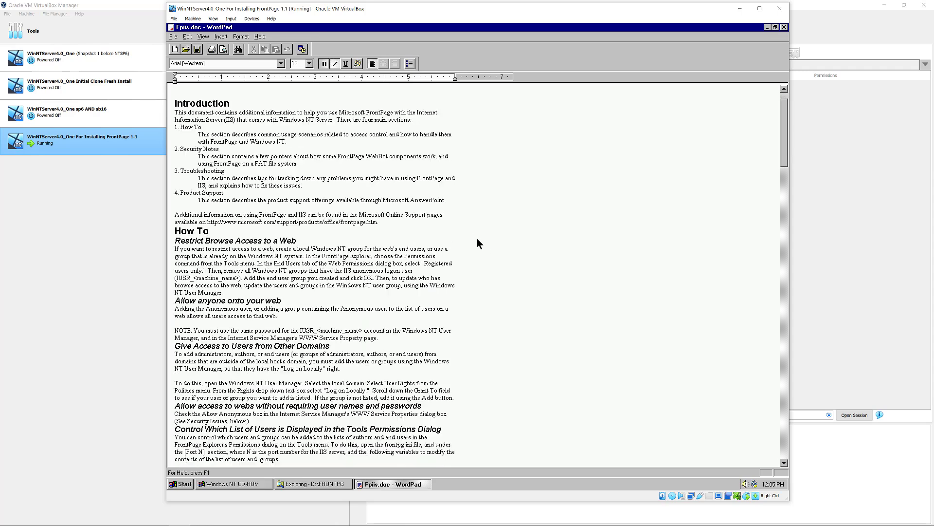
scroll(477, 238, "down", 4)
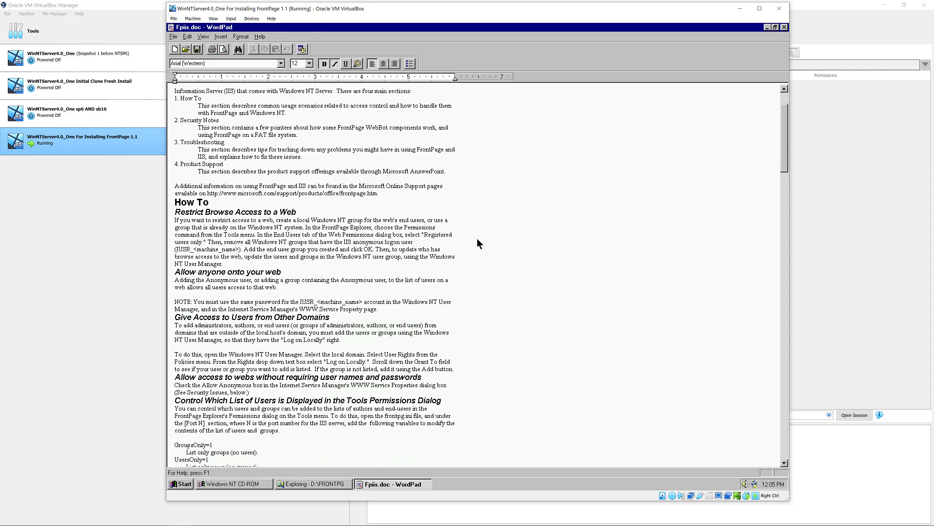
scroll(477, 238, "down", 6)
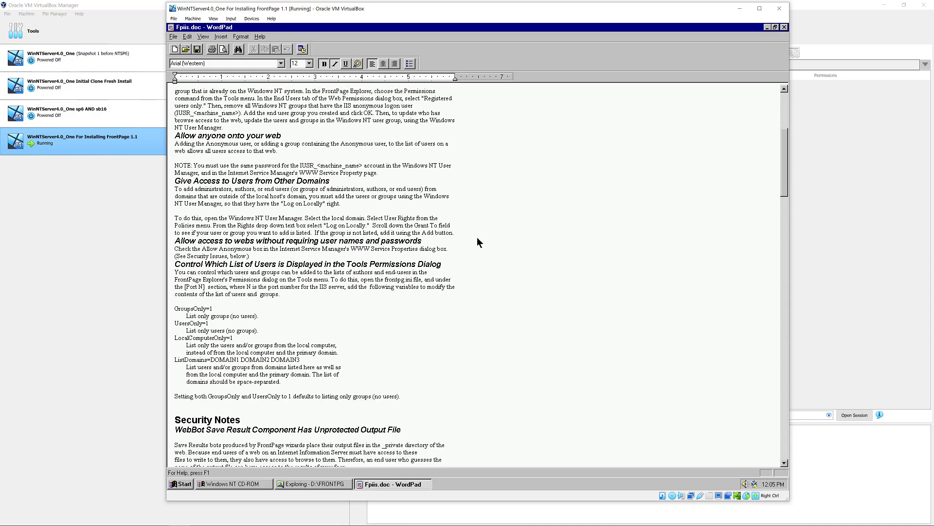
scroll(477, 242, "down", 1)
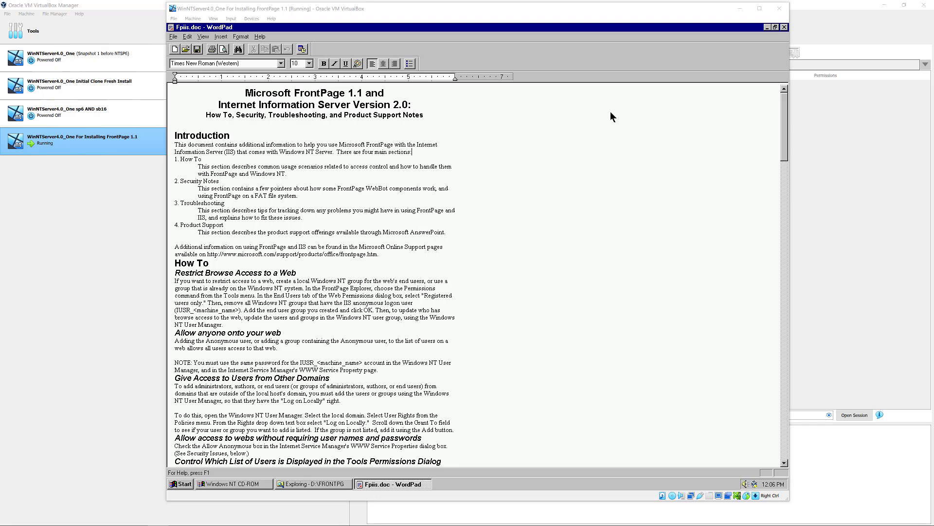
- Close WordPad, go to the inner Frontpg folder, and open Fpreadme.txt in Notepad
left_click(783, 27)
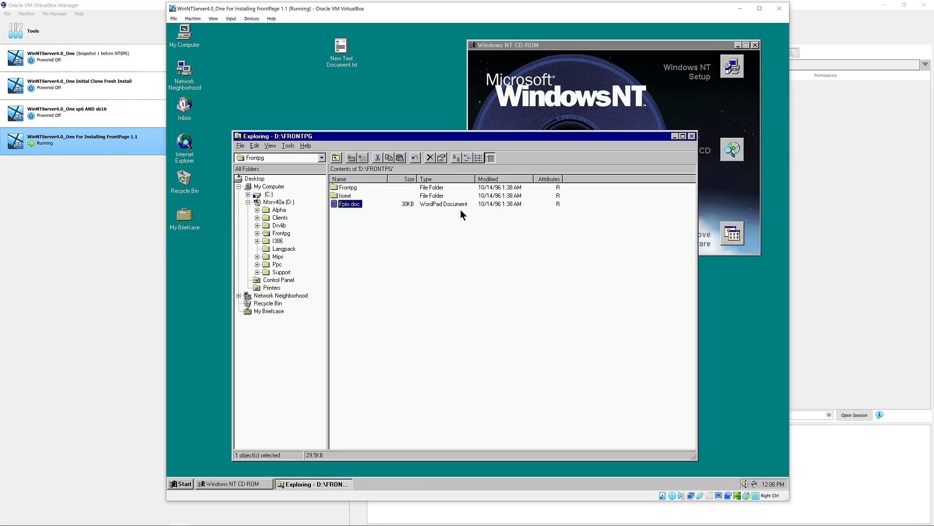
double_click(342, 195)
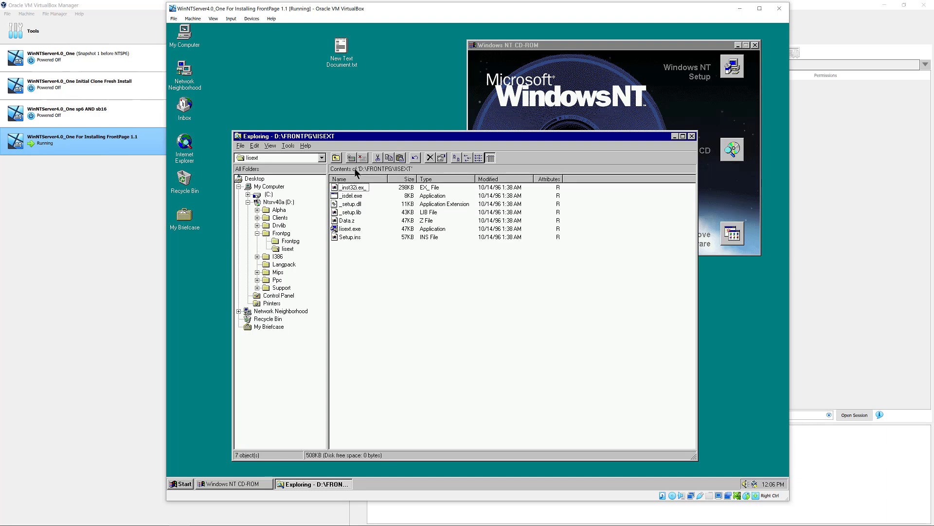
left_click(337, 159)
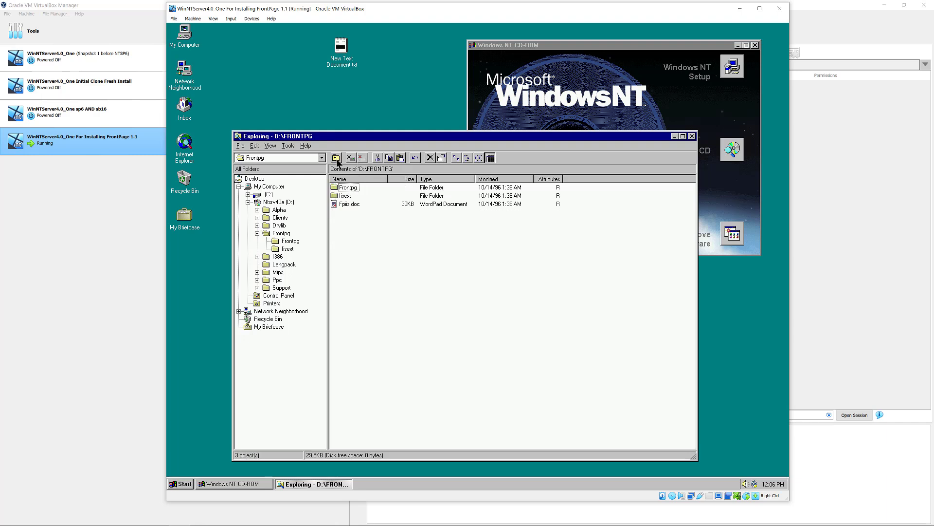
double_click(341, 189)
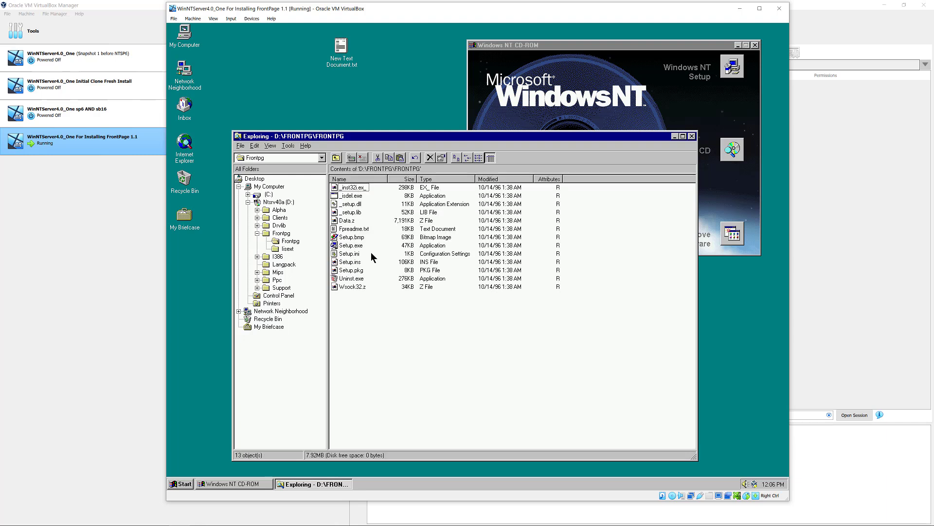
double_click(351, 229)
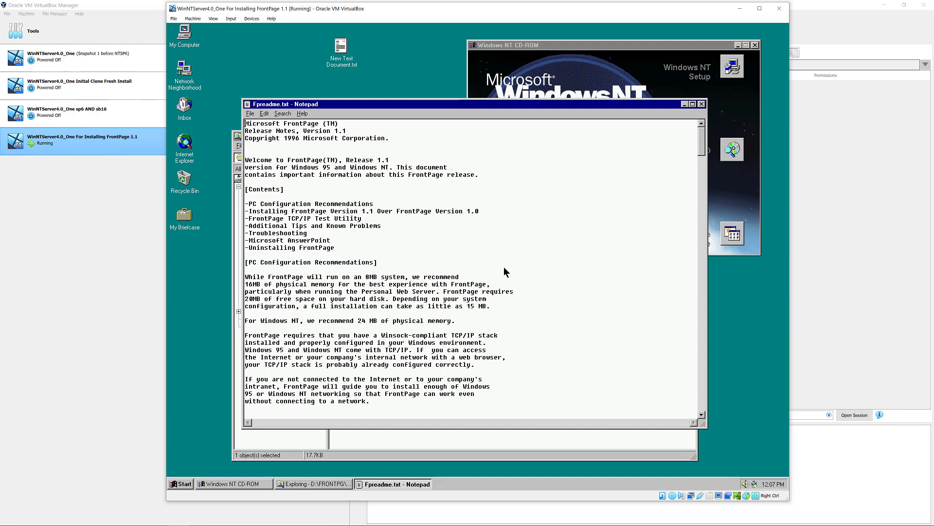
- Scroll down through the opening sections of Fpreadme.txt
scroll(504, 267, "down", 2)
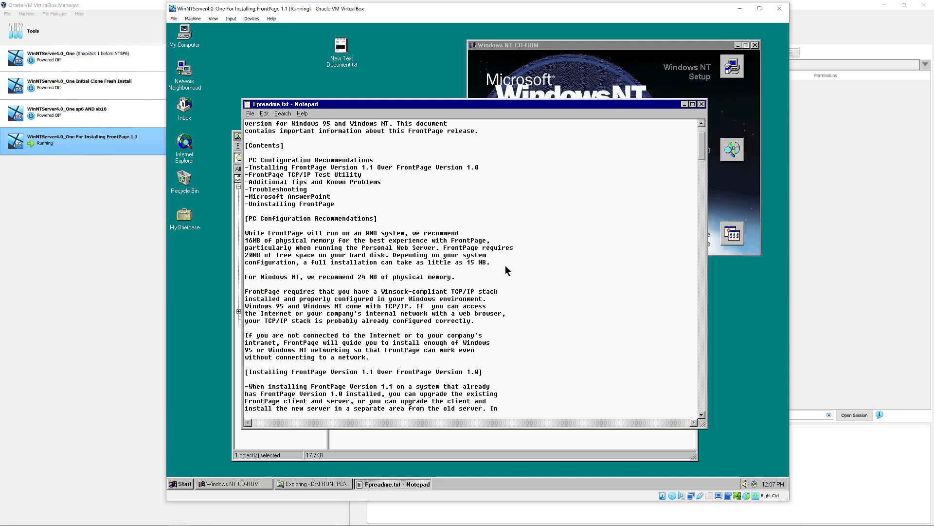
scroll(512, 264, "down", 5)
scroll(512, 264, "down", 6)
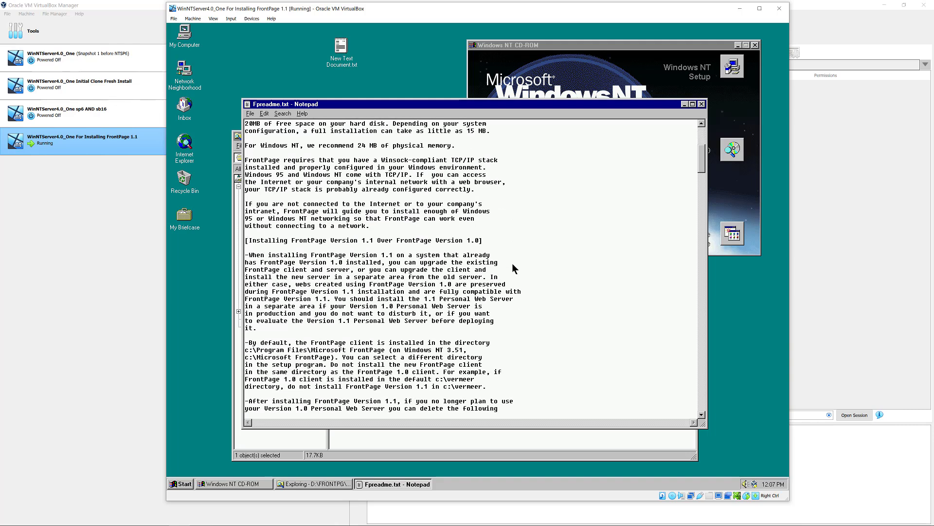
scroll(512, 268, "down", 6)
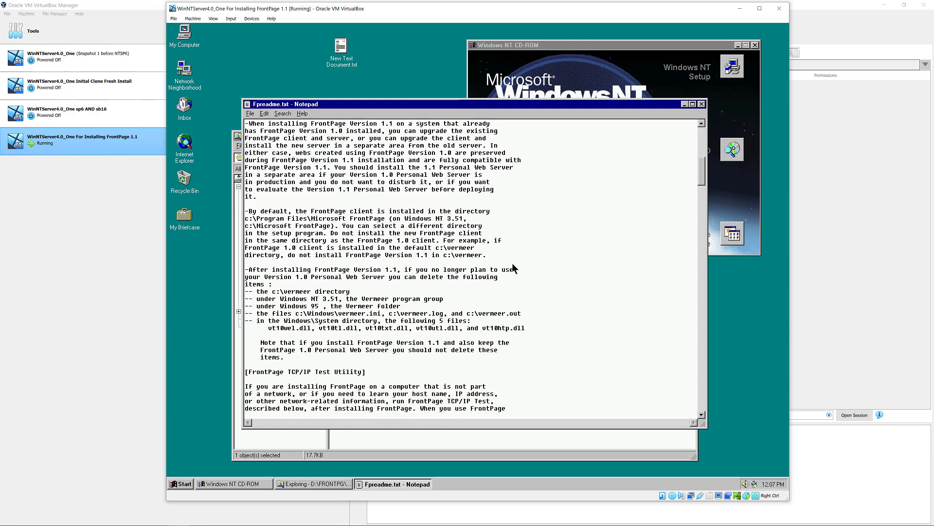
scroll(512, 263, "down", 4)
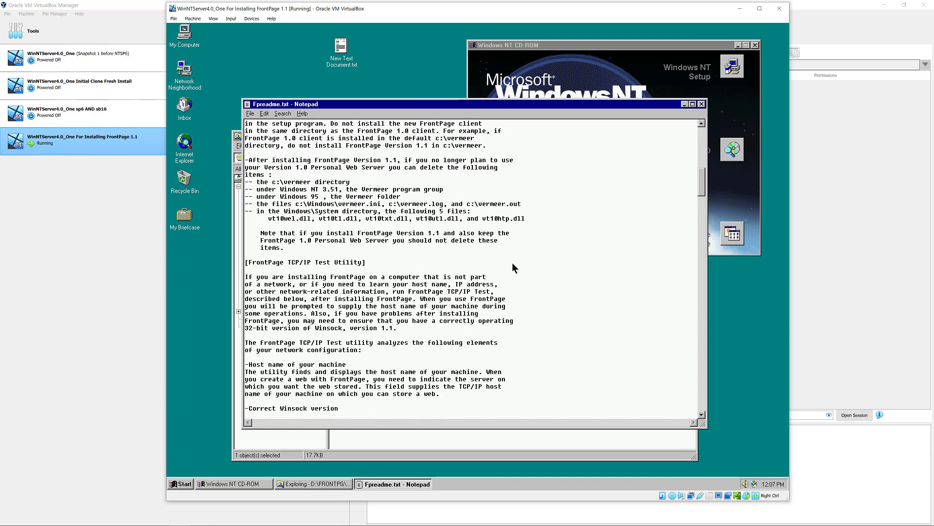
scroll(514, 267, "down", 5)
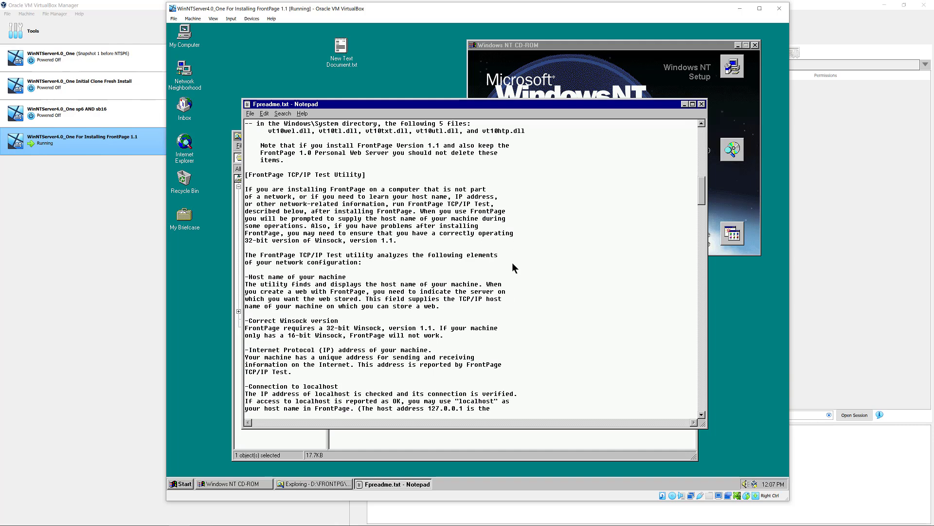
scroll(512, 267, "down", 7)
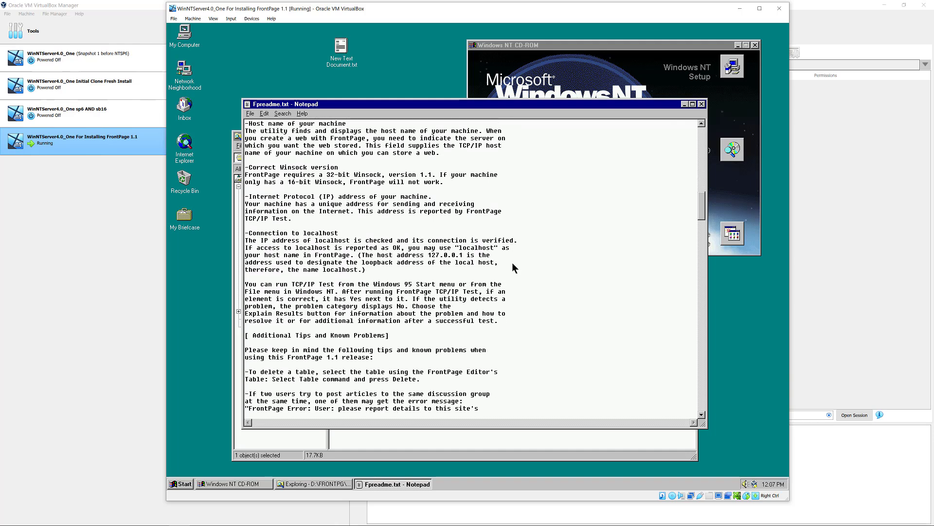
scroll(514, 267, "down", 1)
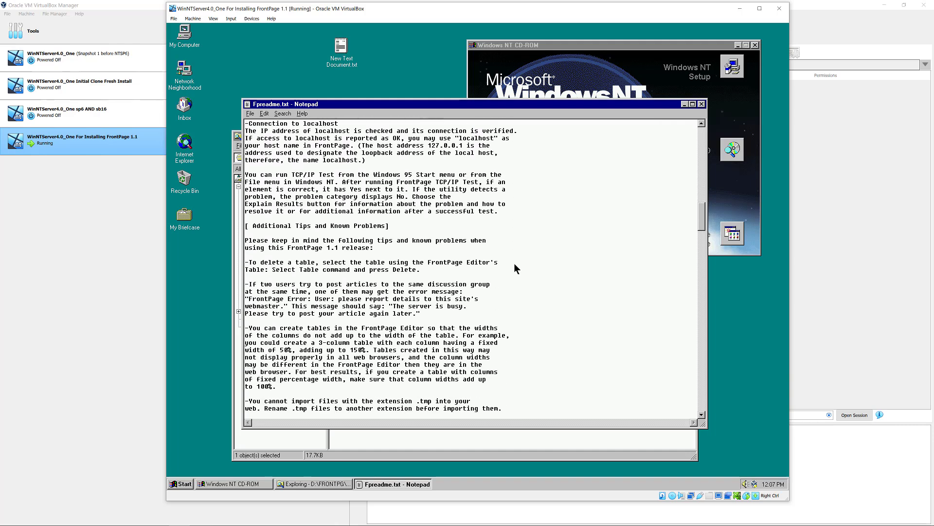
- Page through the upgrade, troubleshooting and support sections, then jump back to the top
left_click(701, 384)
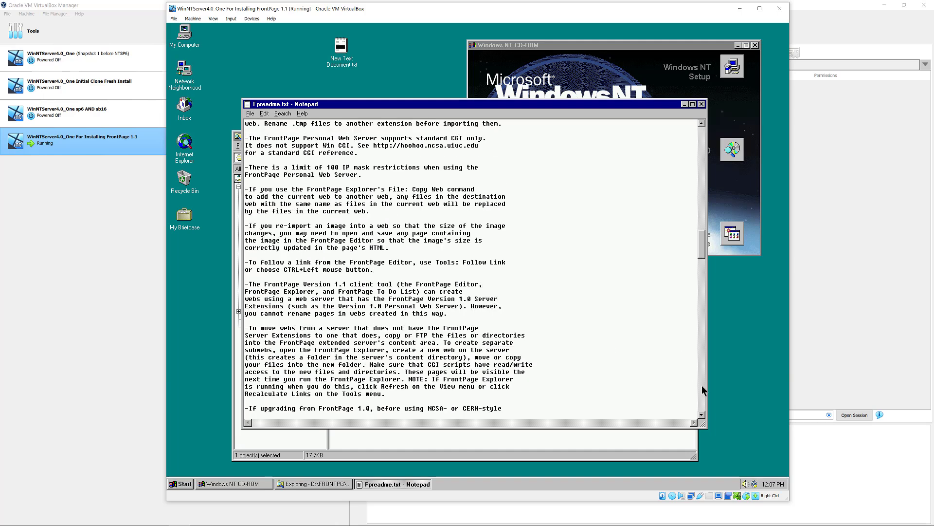
left_click(702, 386)
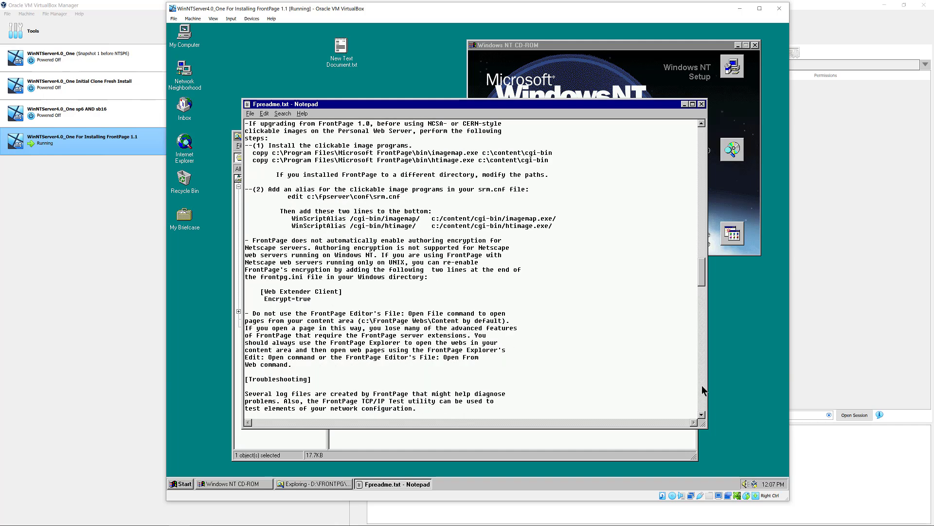
left_click(702, 386)
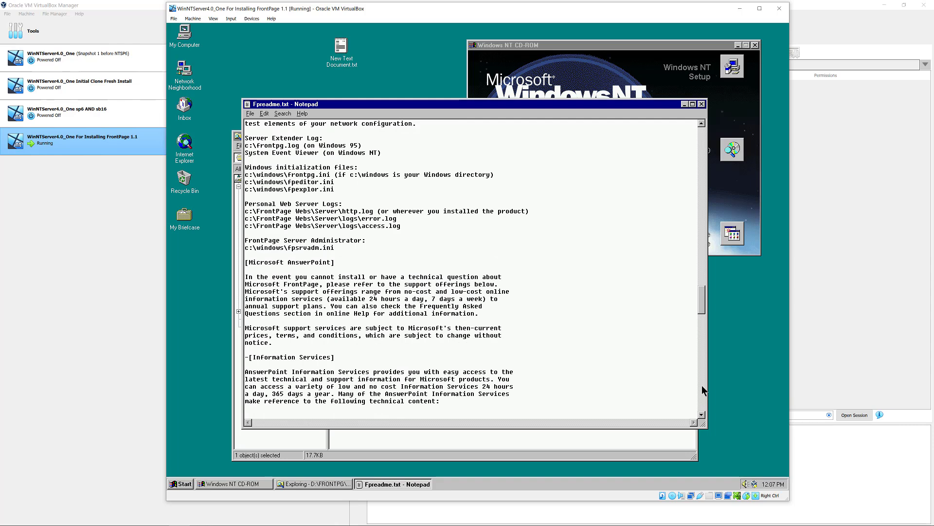
left_click(703, 389)
left_click(702, 389)
left_click(702, 386)
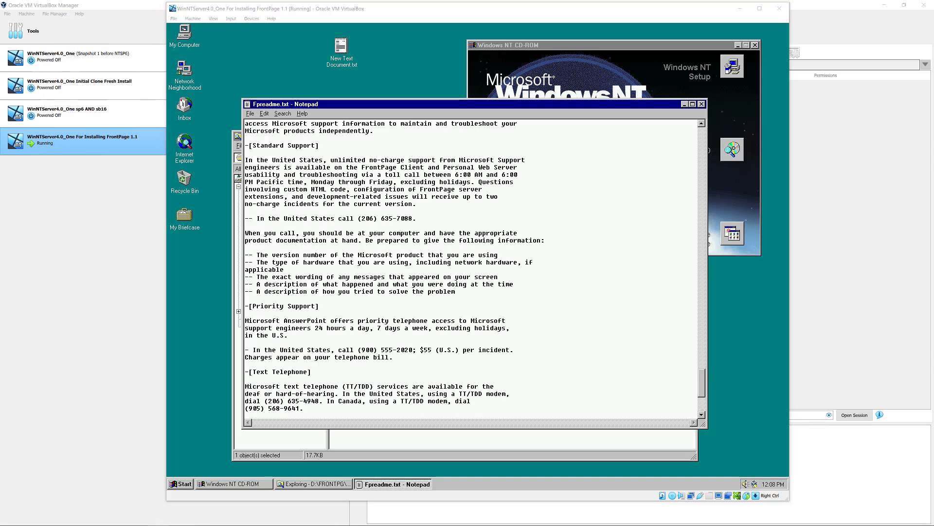
key("ctrl+Home")
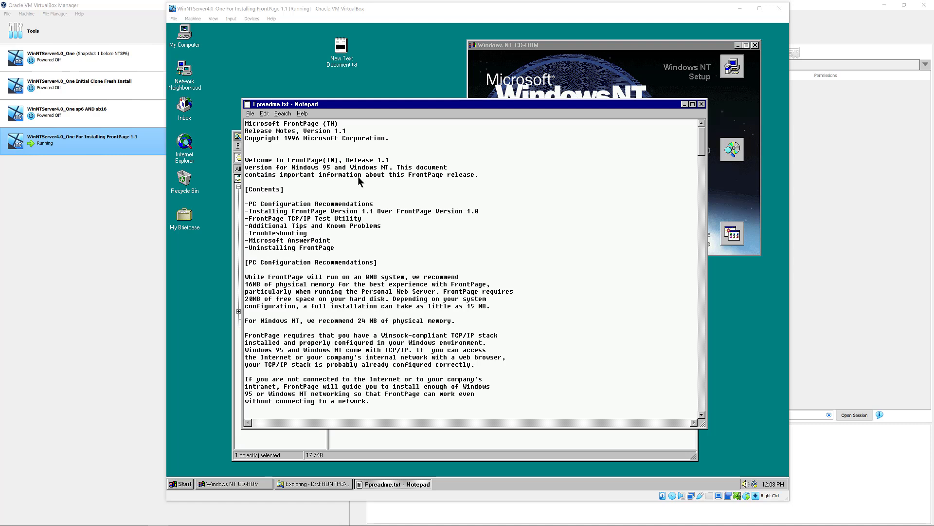
- Highlight the welcome line and the Contents entries for installing over 1.0 and TCP/IP Test Utility
mouse_move(390, 160)
left_mouse_down()
mouse_move(343, 169)
mouse_move(246, 161)
mouse_move(390, 160)
mouse_move(389, 169)
left_mouse_up()
left_click(394, 174)
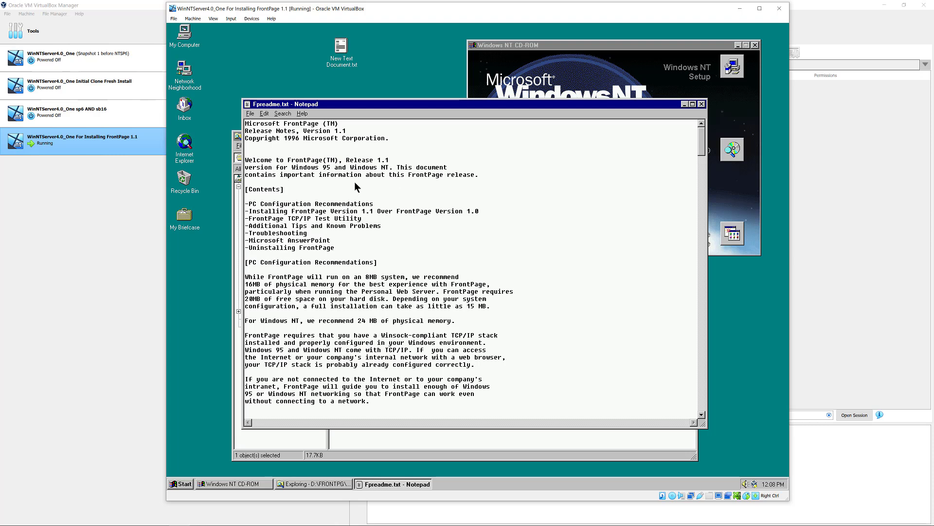
left_click_drag(450, 216, 249, 211)
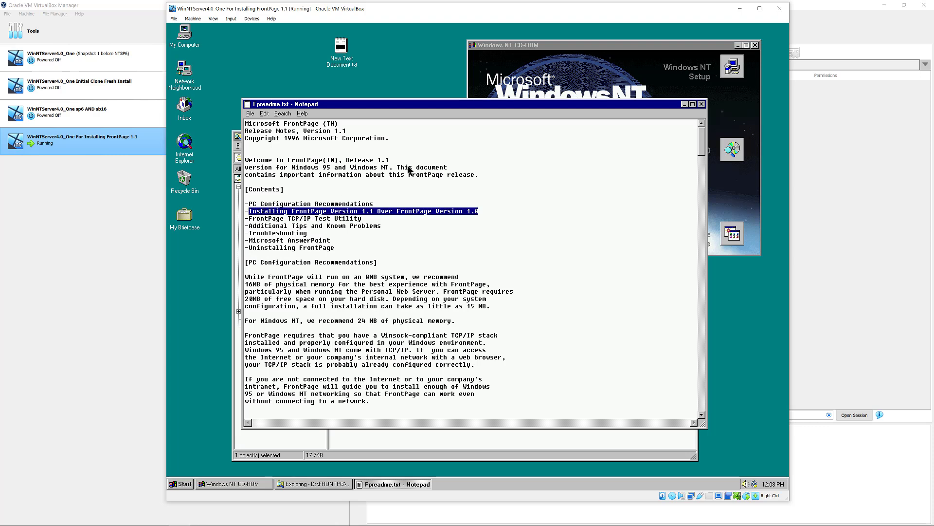
left_click(363, 219)
left_click_drag(335, 222, 253, 223)
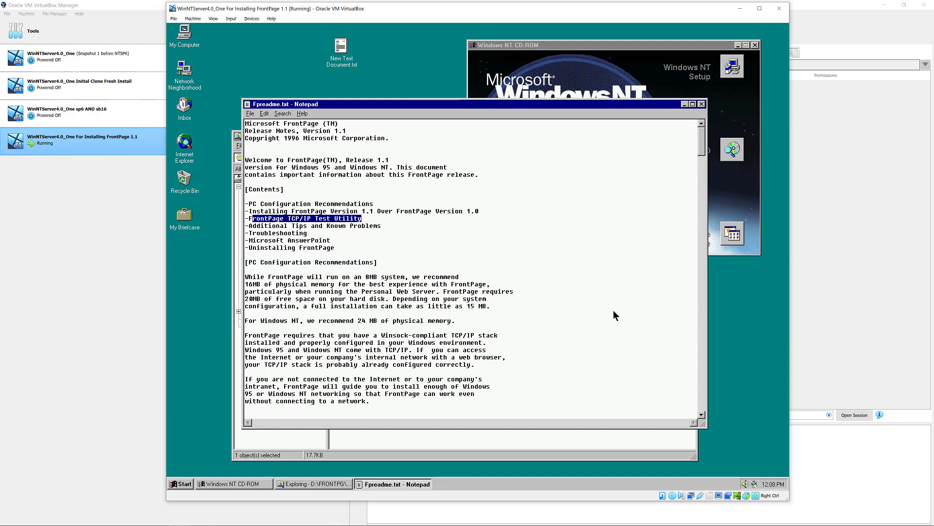
- Scroll to the Installing Version 1.1 Over 1.0 section and highlight its upgrade and Personal Web Server sentences
scroll(470, 269, "down", 7)
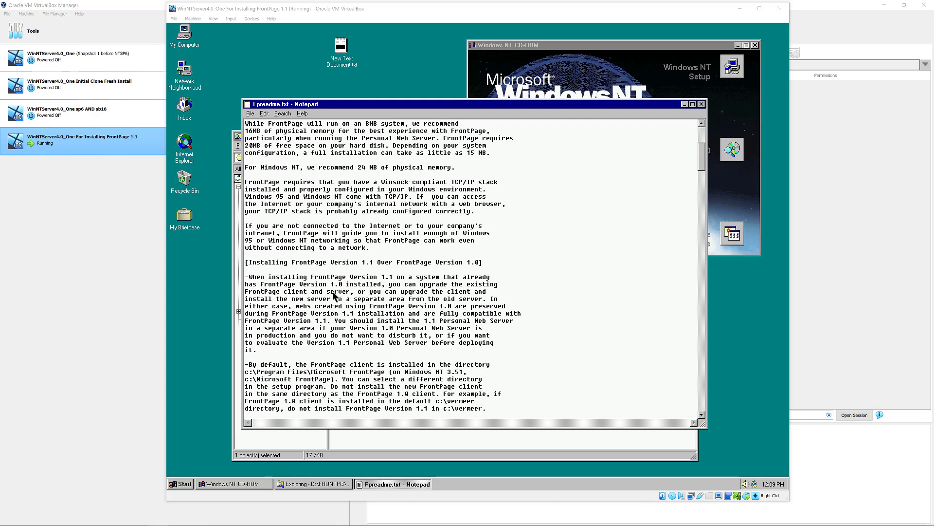
left_click_drag(292, 277, 444, 284)
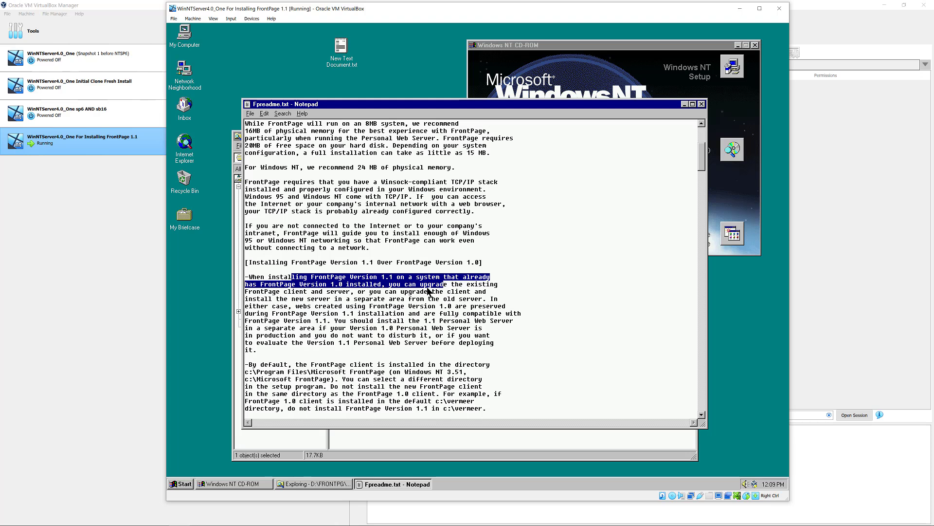
left_click(347, 320)
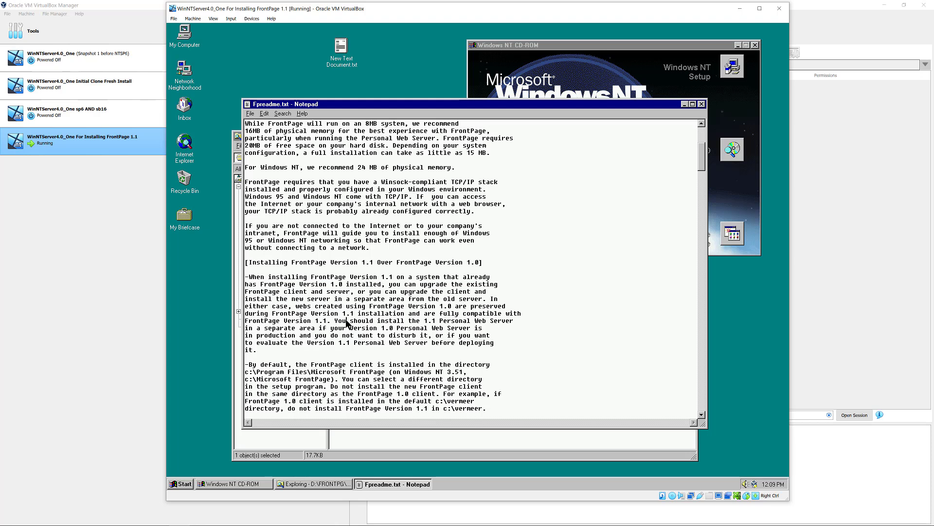
scroll(347, 324, "down", 1)
left_click_drag(335, 299, 463, 318)
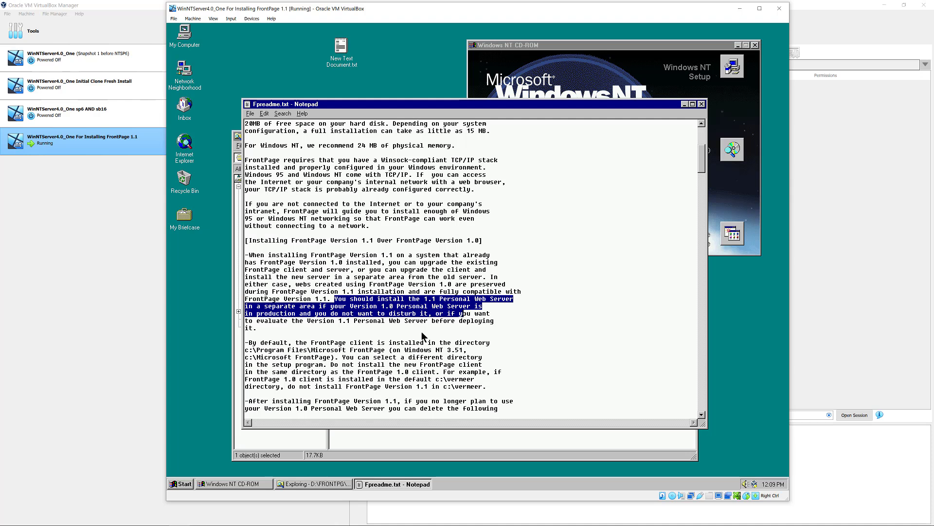
left_click(352, 346)
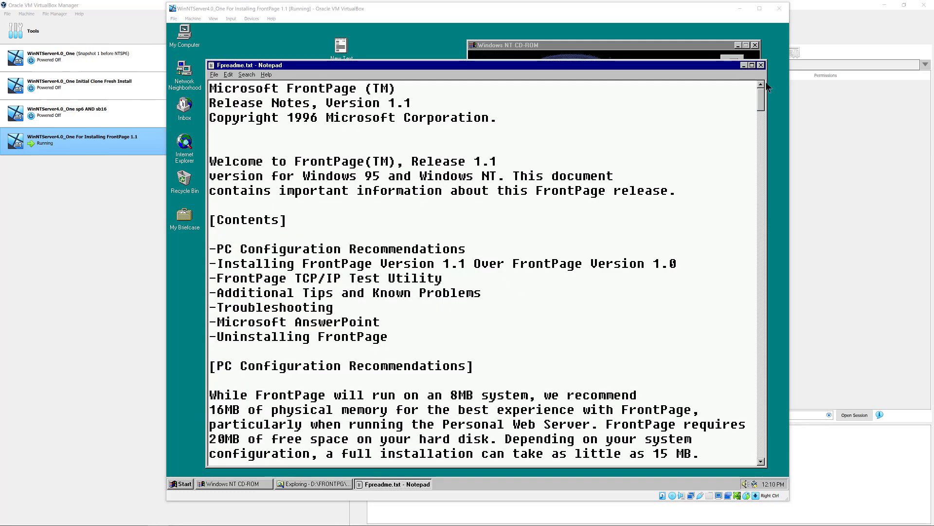
- Scroll down to the Vermeer cleanup passage and highlight the c:\vermeer directory example
scroll(525, 282, "down", 4)
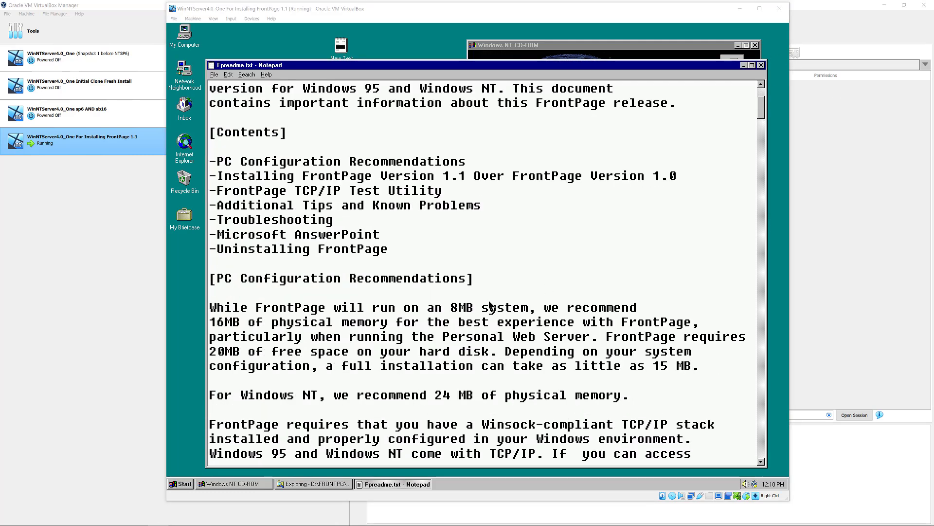
scroll(490, 305, "down", 7)
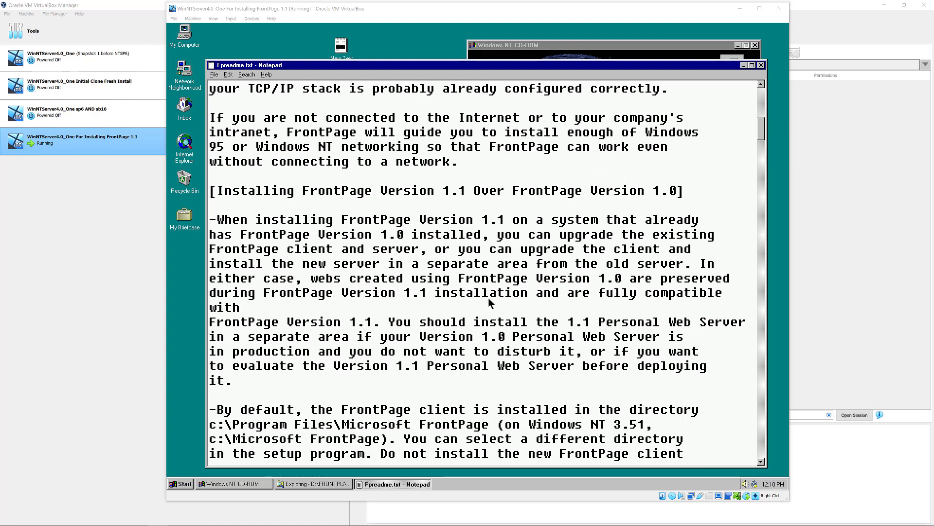
scroll(489, 301, "down", 1)
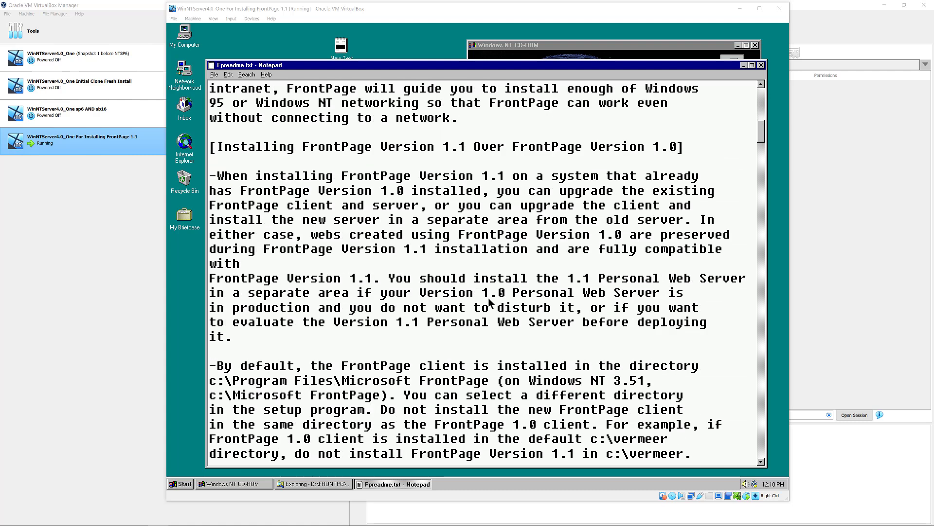
scroll(490, 303, "down", 1)
scroll(489, 299, "down", 2)
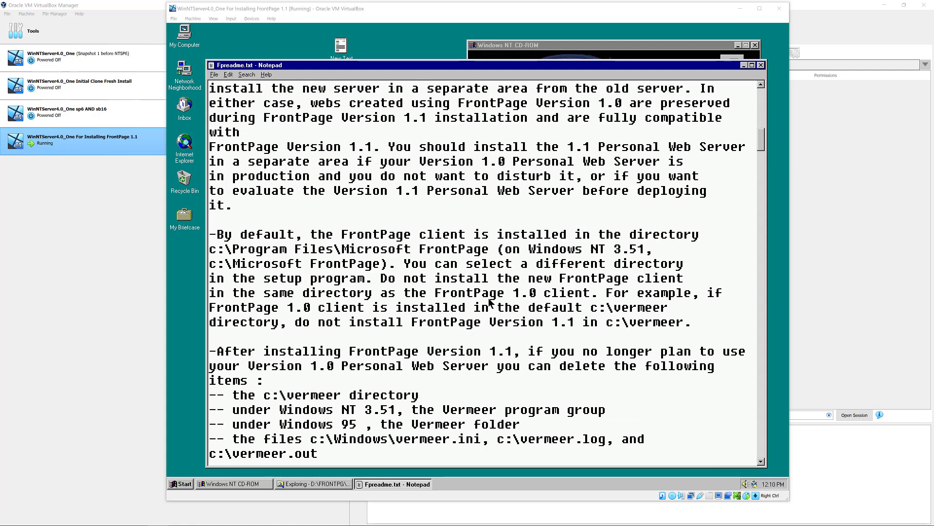
scroll(490, 301, "down", 2)
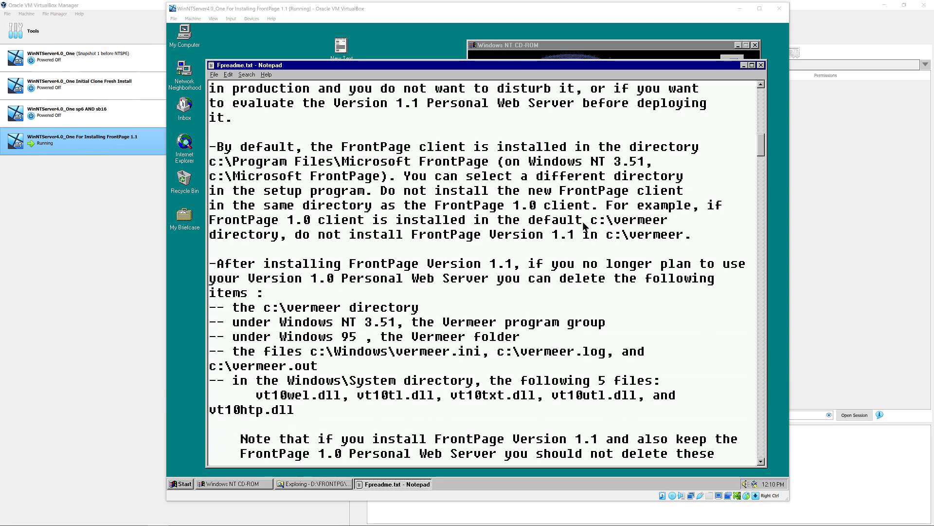
left_click_drag(605, 206, 630, 234)
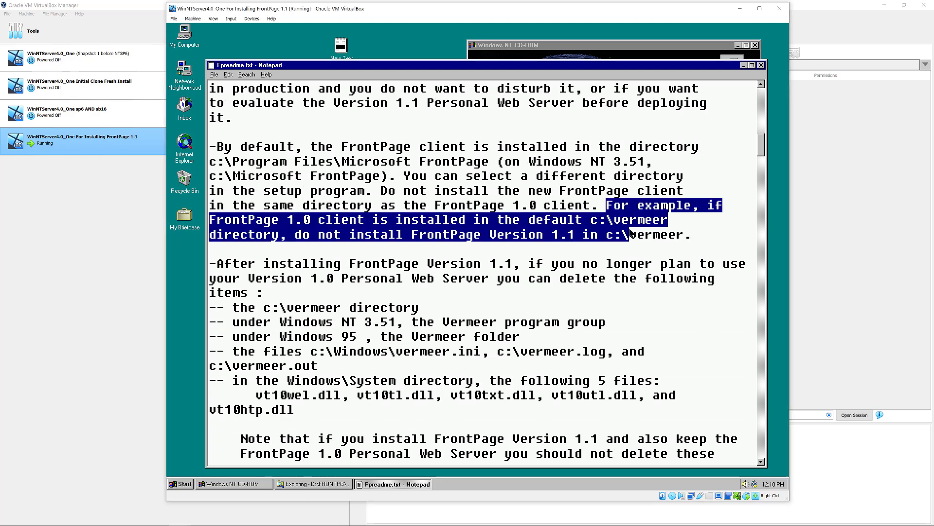
left_click(563, 227)
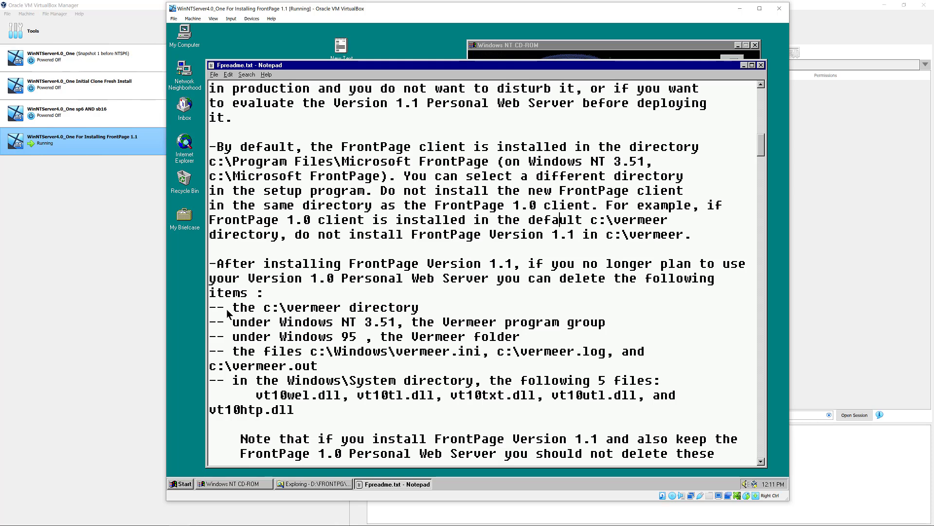
- Highlight the deletable Vermeer program group, folder and vermeer.ini items, then close Notepad
left_click_drag(248, 263, 515, 265)
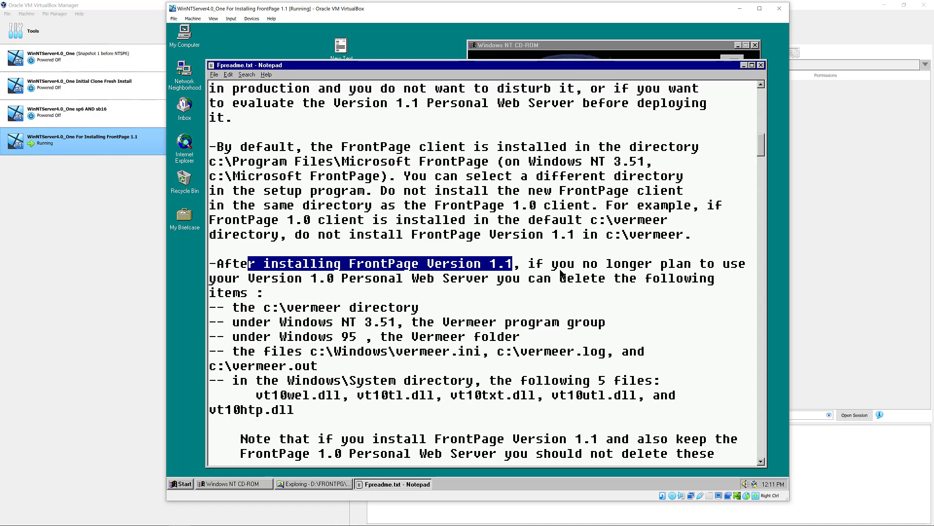
left_click_drag(268, 283, 546, 279)
left_click_drag(233, 310, 430, 303)
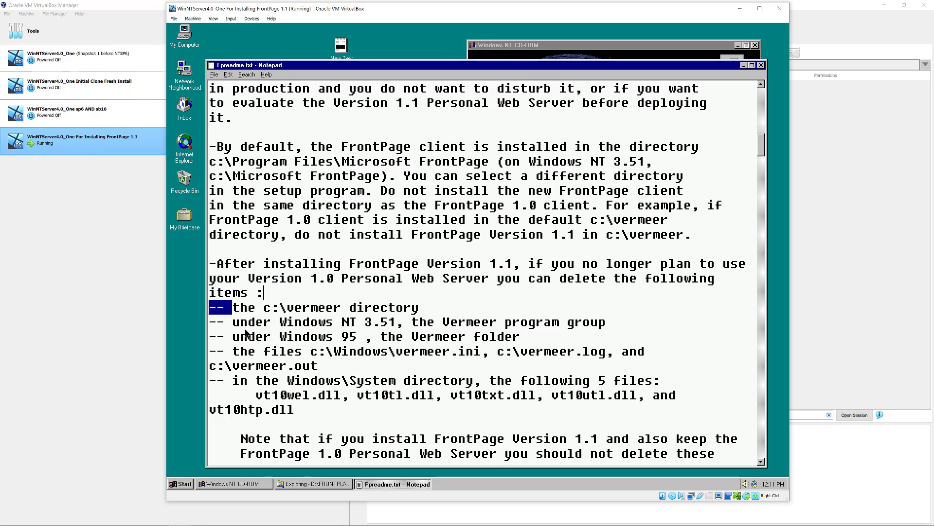
left_click_drag(232, 324, 607, 323)
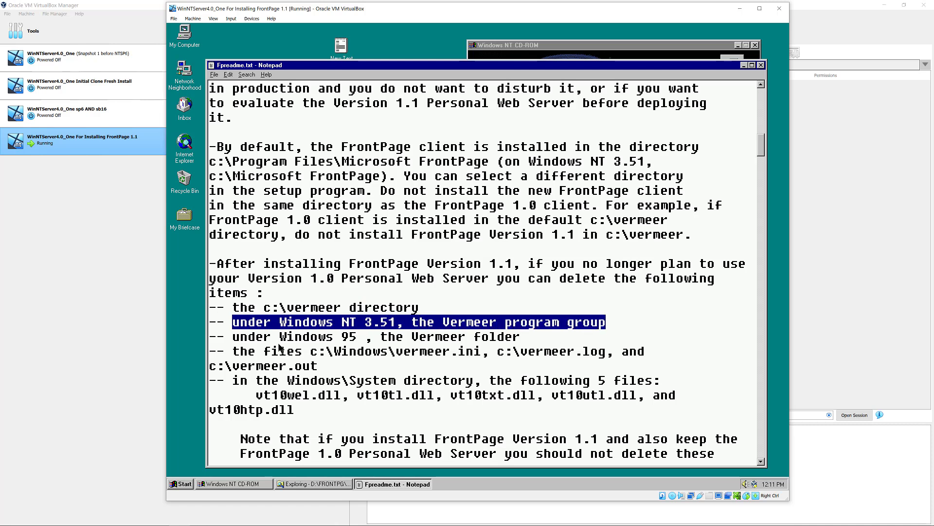
left_click(234, 338)
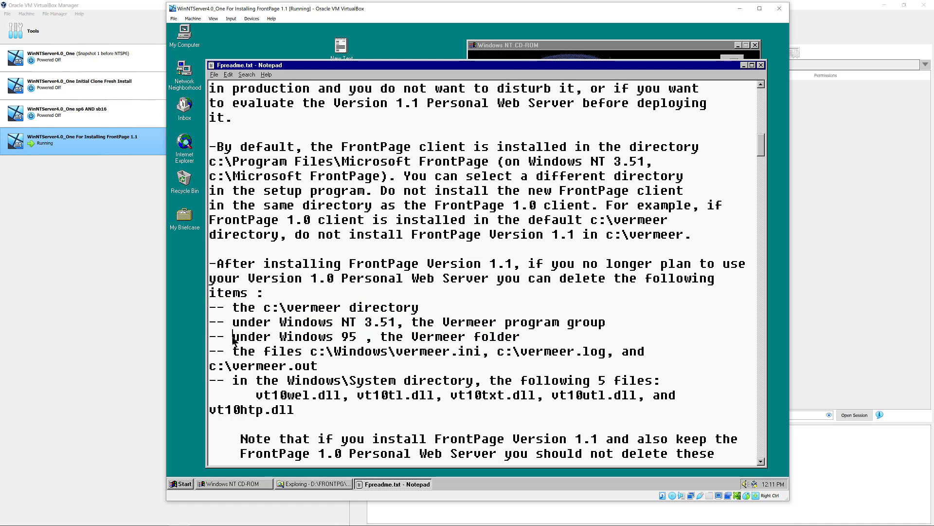
left_click_drag(233, 337, 522, 332)
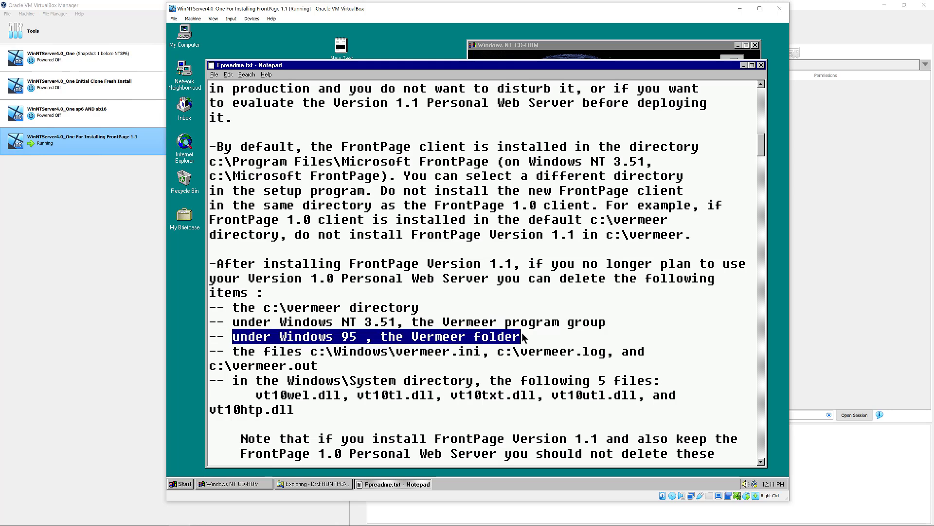
left_click_drag(233, 355, 486, 359)
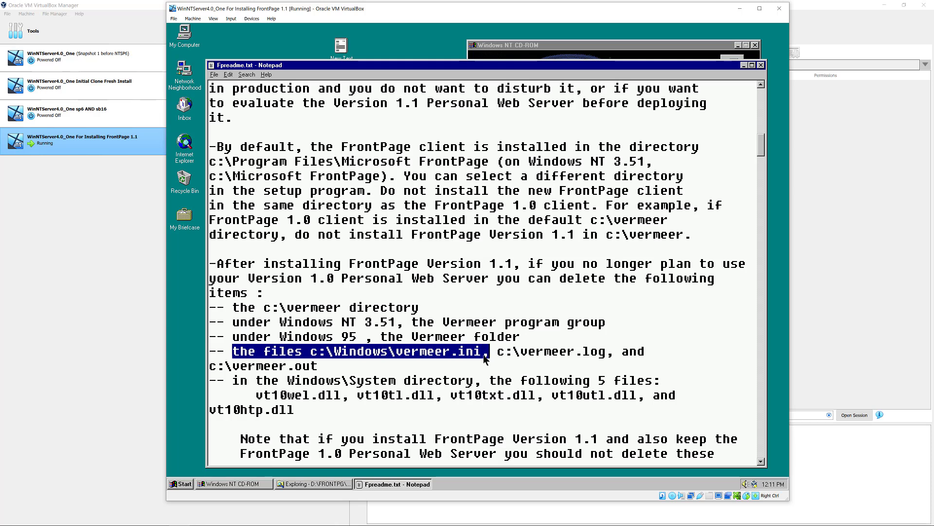
left_click(459, 382)
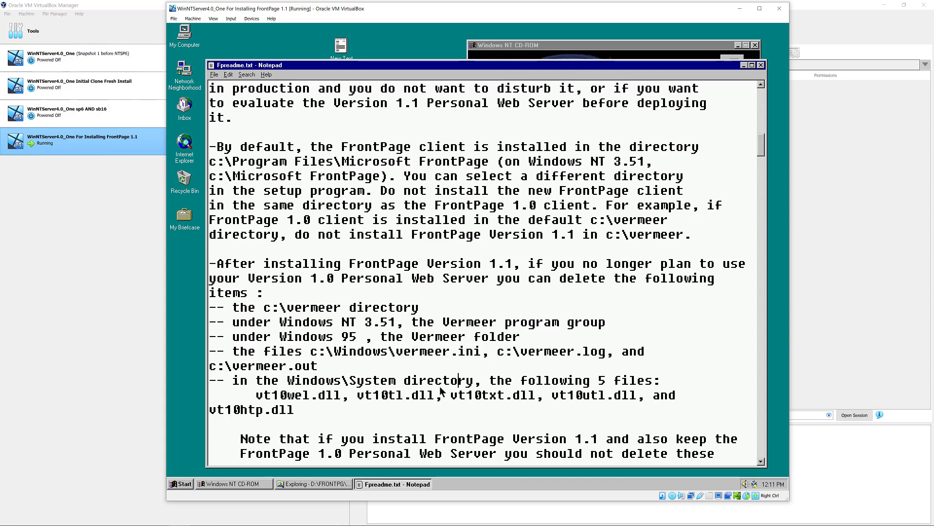
scroll(545, 421, "down", 1)
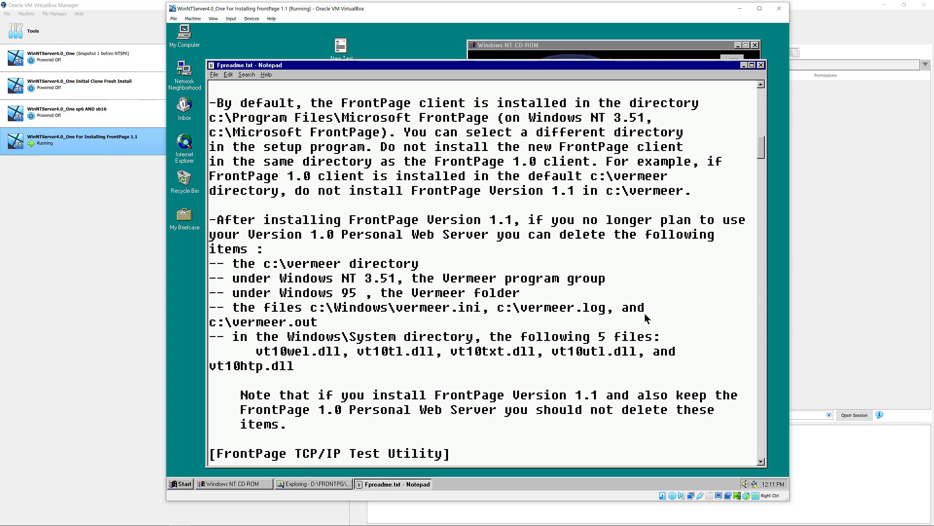
left_click(761, 66)
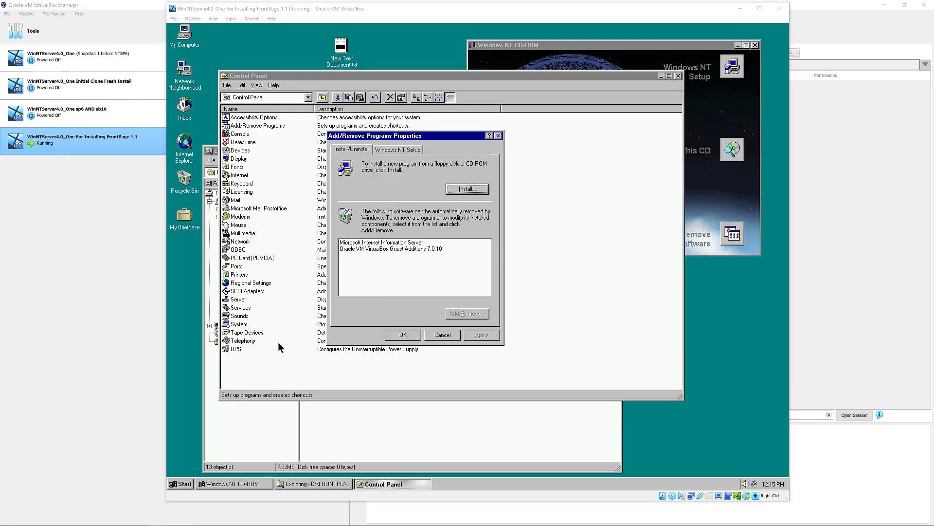
- Review the Add/Remove Programs installed list via Start > Settings and cancel without changes
left_click(179, 485)
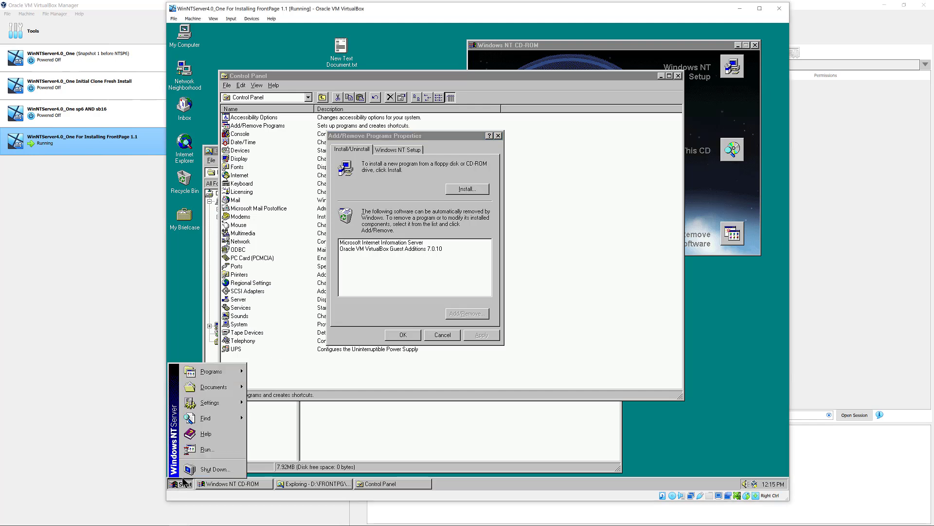
mouse_move(224, 406)
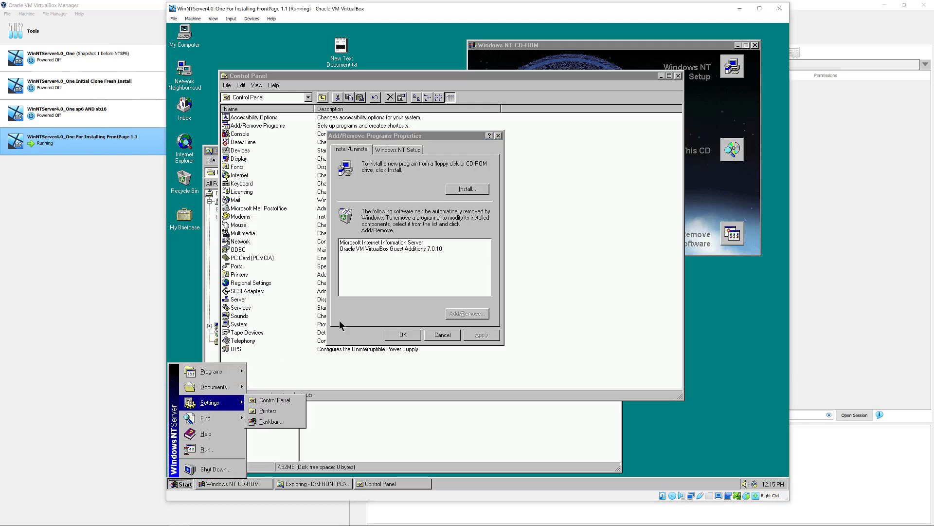
left_click(405, 181)
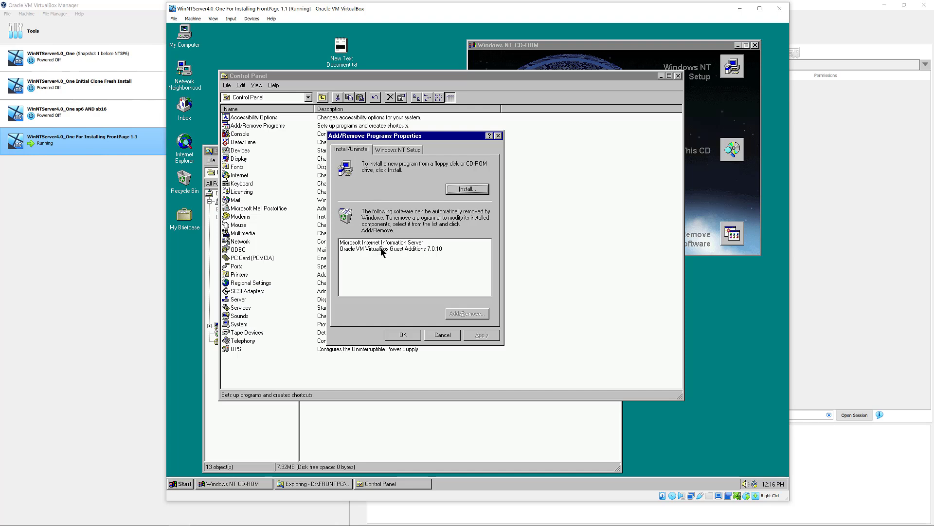
left_click(442, 335)
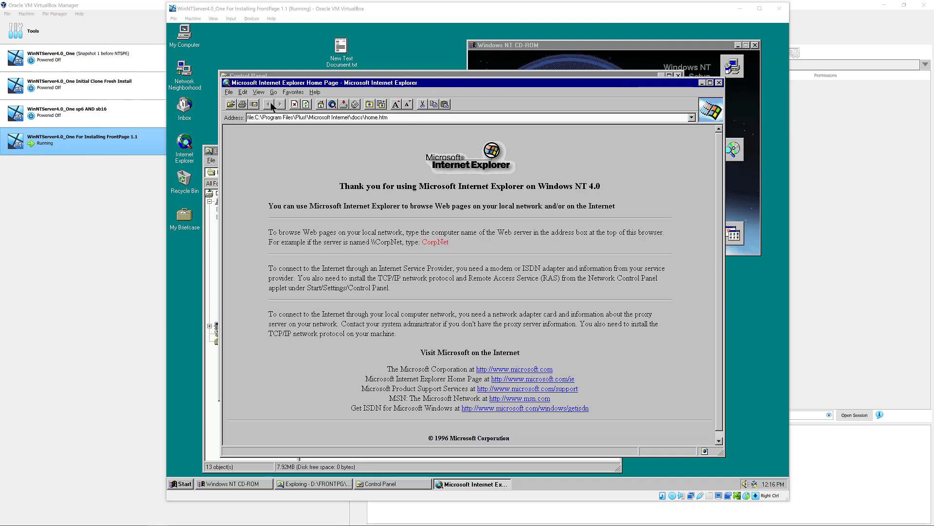
left_click(314, 93)
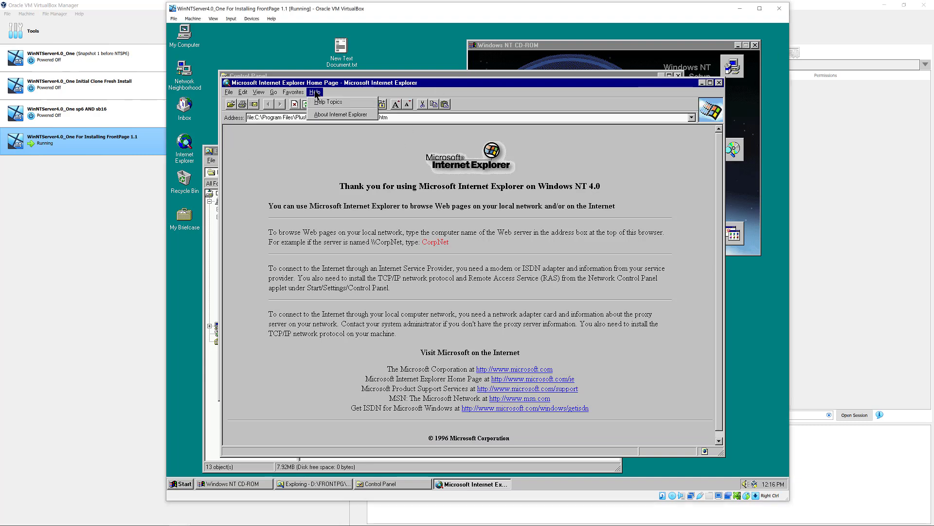
left_click(332, 115)
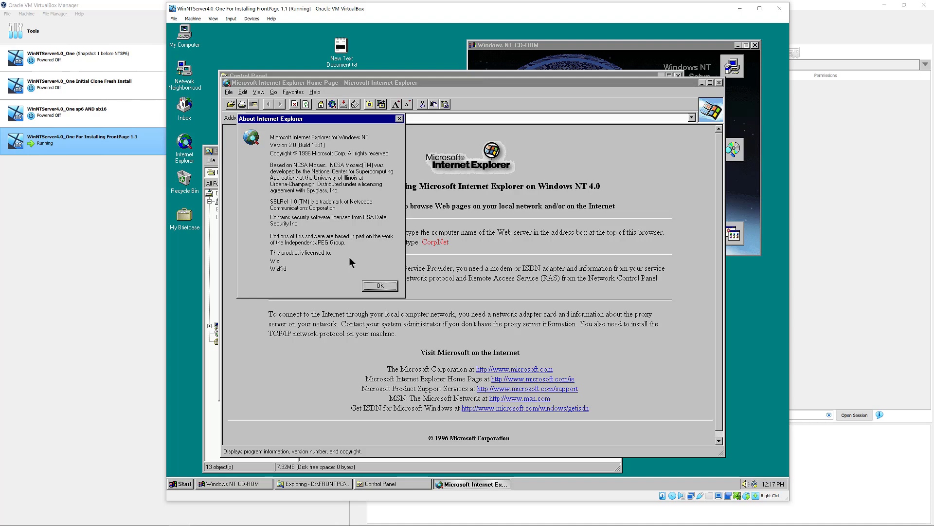
left_click(379, 286)
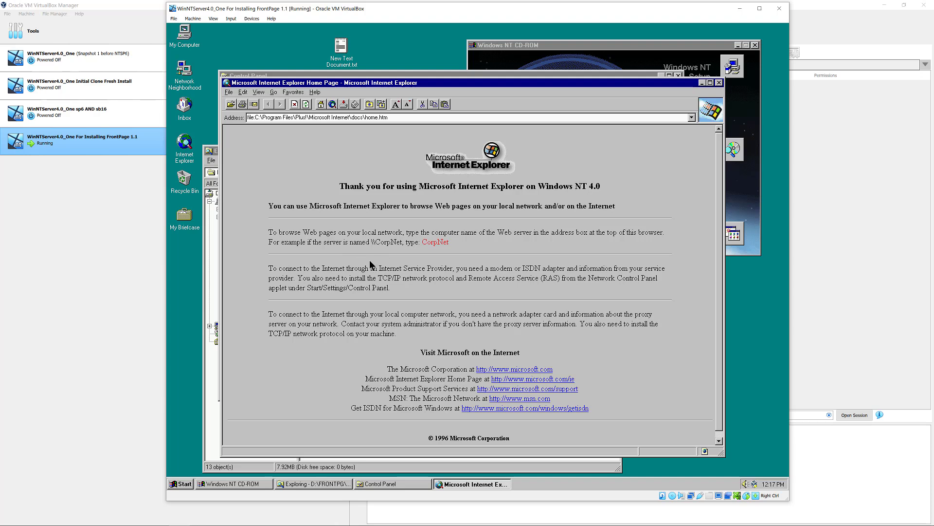
left_click(297, 118)
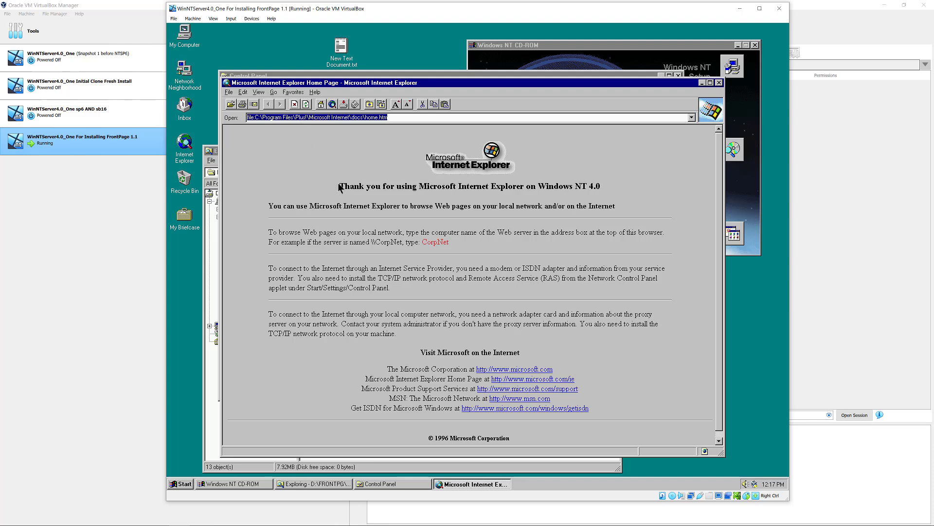
left_click(407, 269)
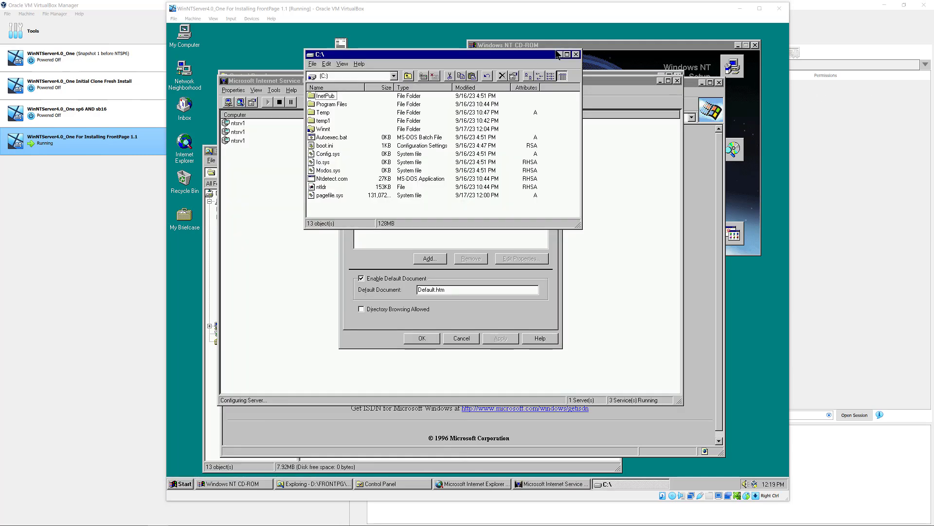
- Browse C:\InetPub\wwwroot into samples and isapi, then go back up to wwwroot
double_click(323, 97)
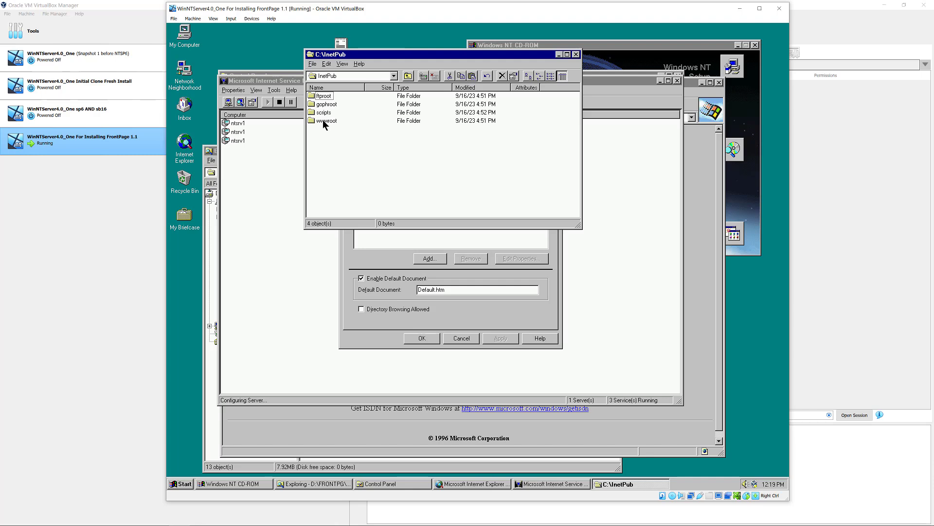
double_click(323, 120)
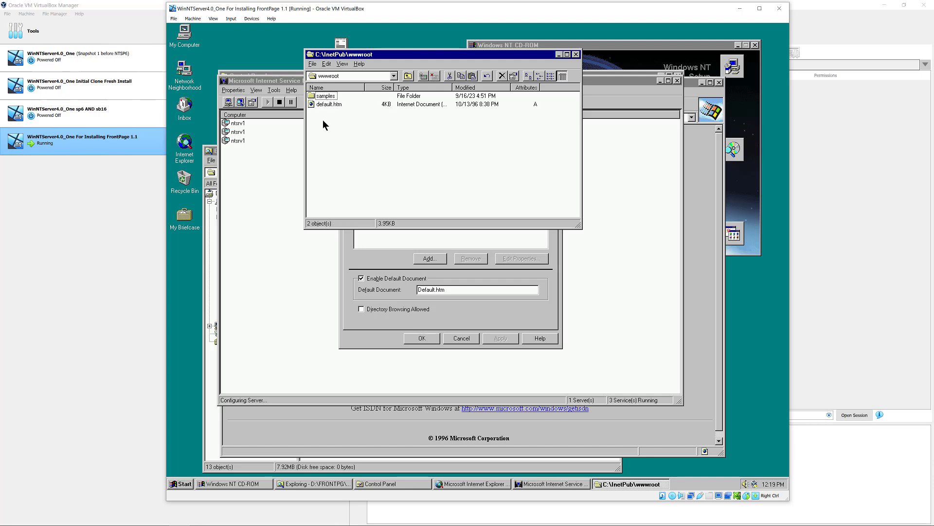
left_click(327, 106)
double_click(326, 96)
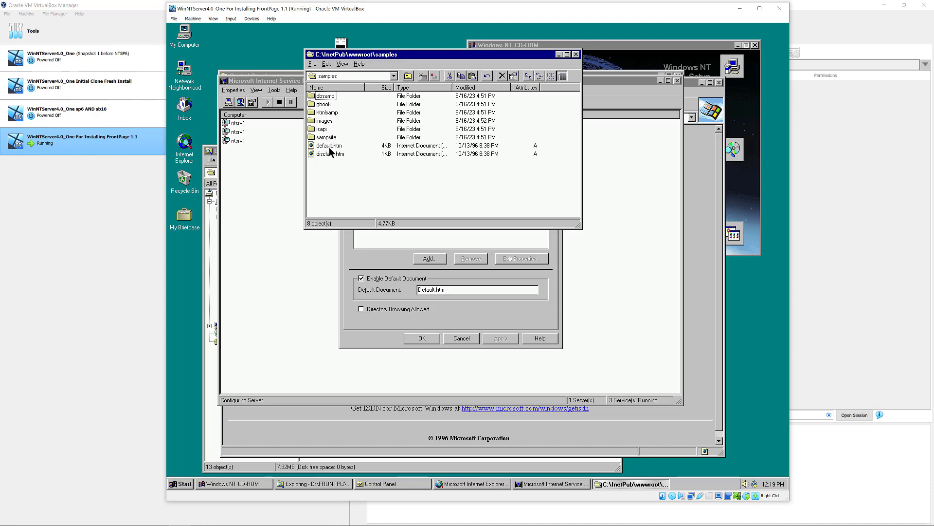
double_click(323, 129)
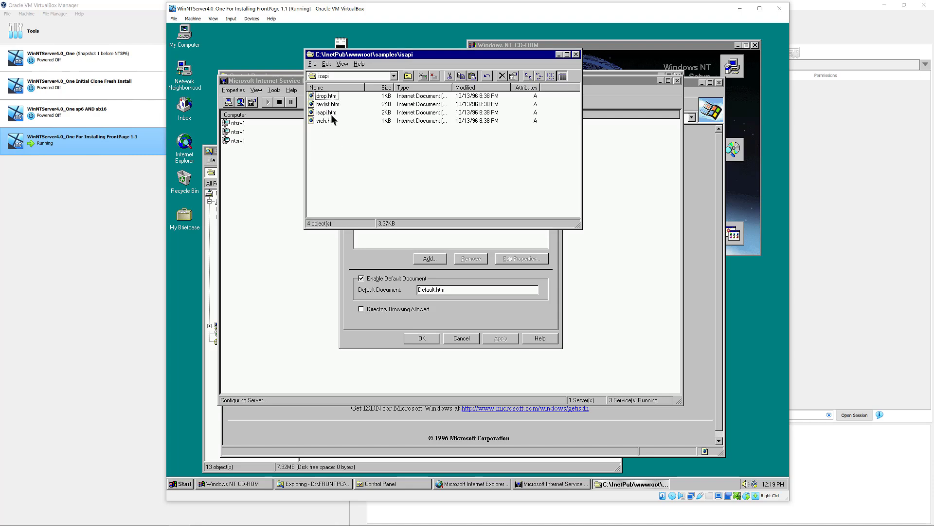
left_click(408, 77)
left_click(407, 77)
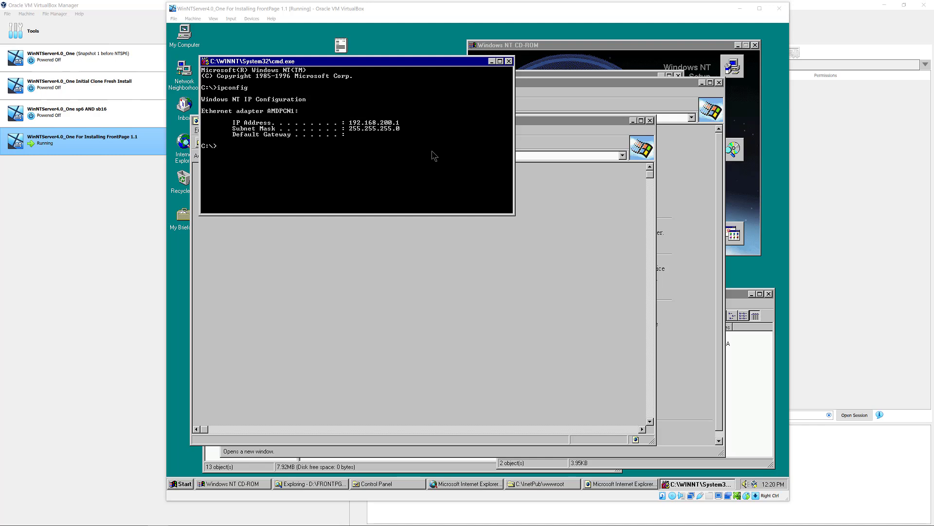
left_click(350, 128)
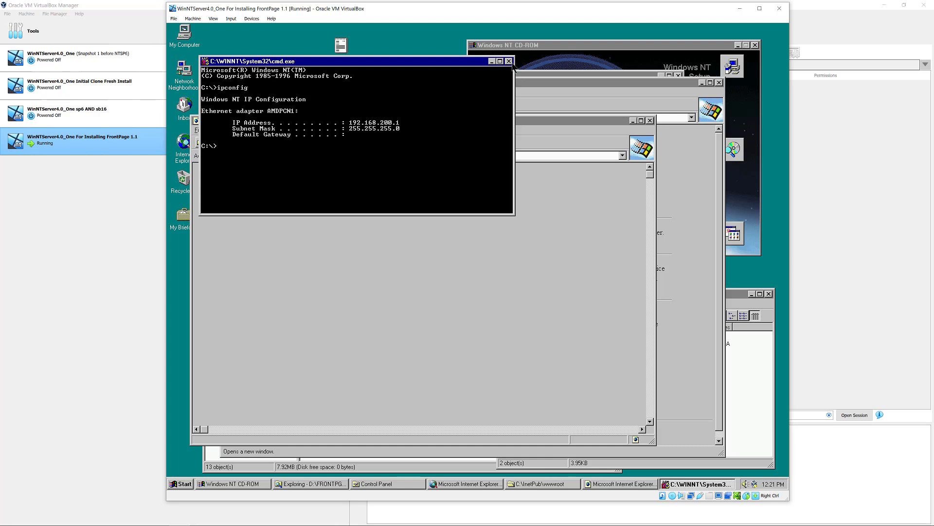
left_click(492, 62)
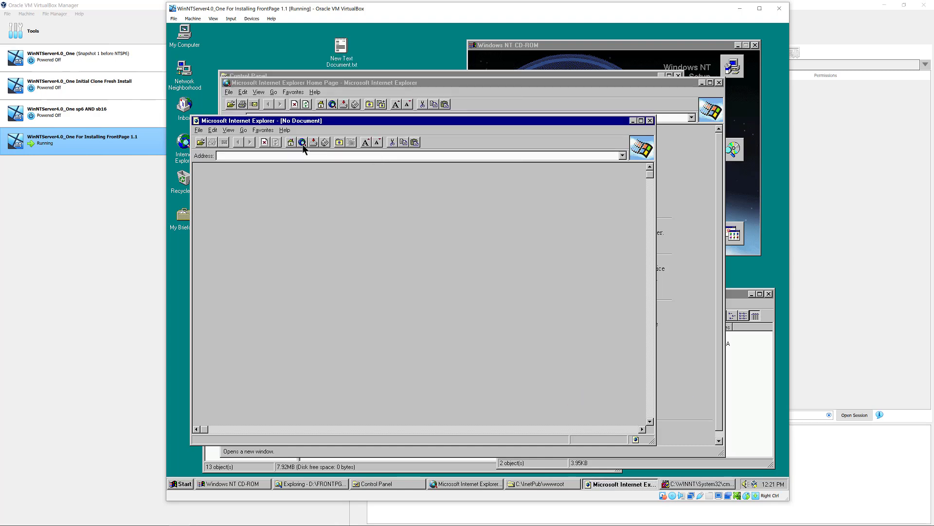
left_click(239, 156)
type("http://192.168.200.1")
key("Return")
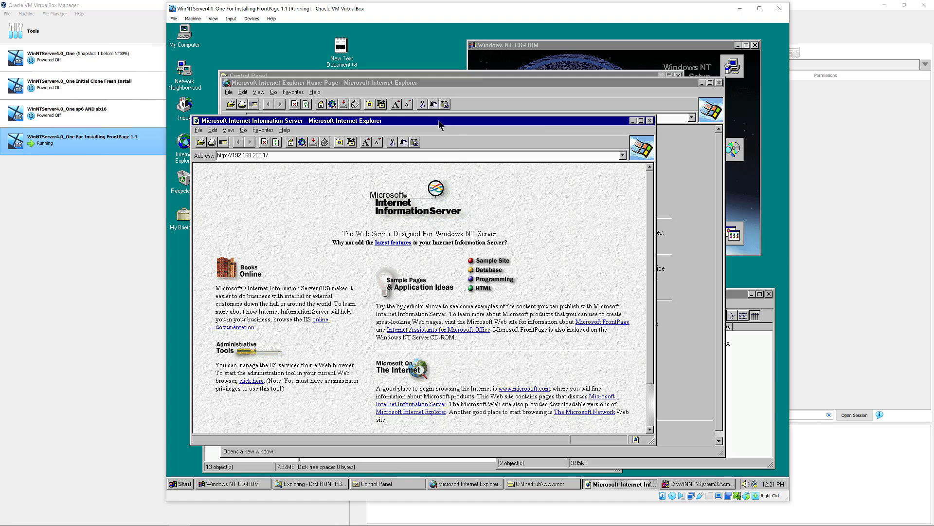
- Maximize the browser and go from the Sample Web Site page to the Volcano Coffee Company sample site
left_click_drag(438, 121, 437, 114)
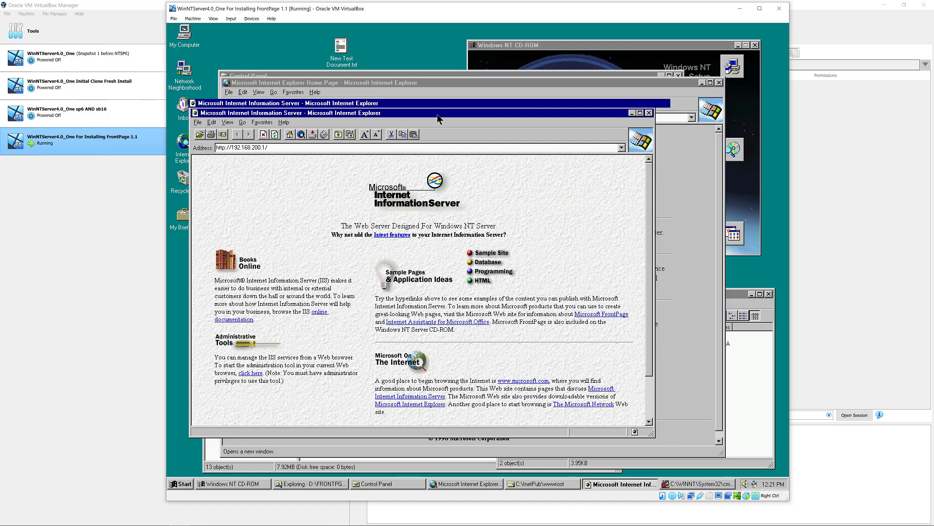
double_click(437, 114)
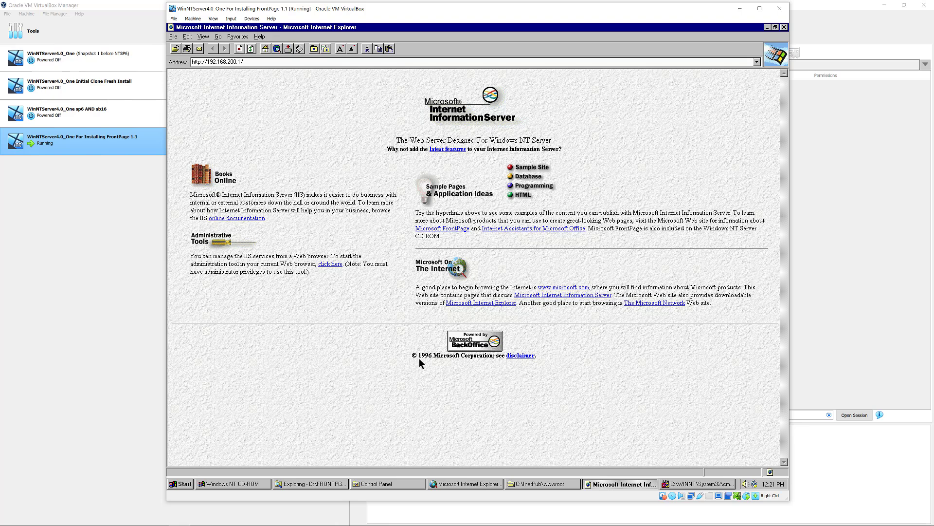
left_click(526, 168)
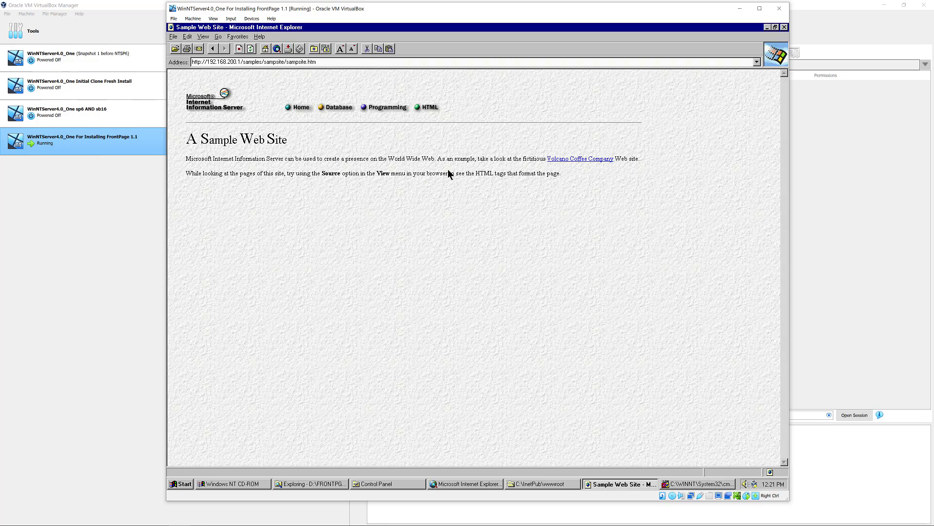
left_click(553, 158)
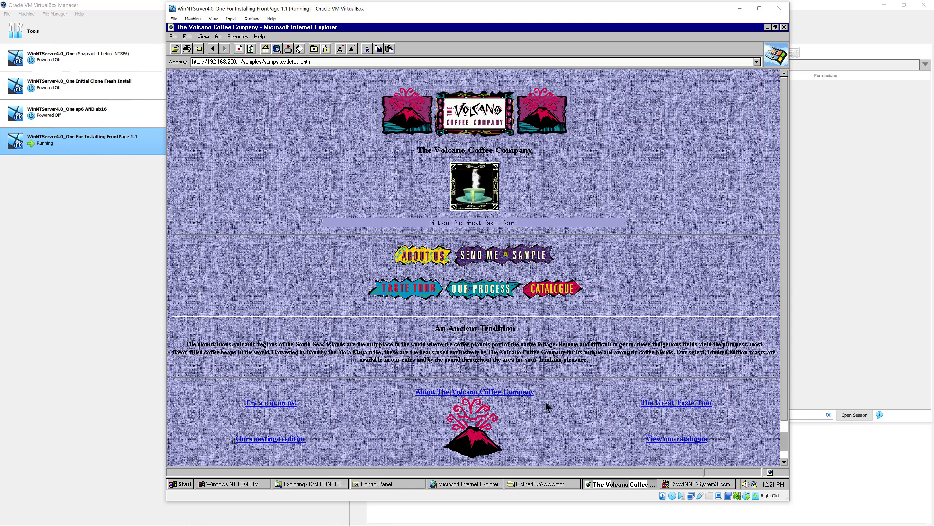
- Turn the guest's sound volume all the way down
left_click(742, 484)
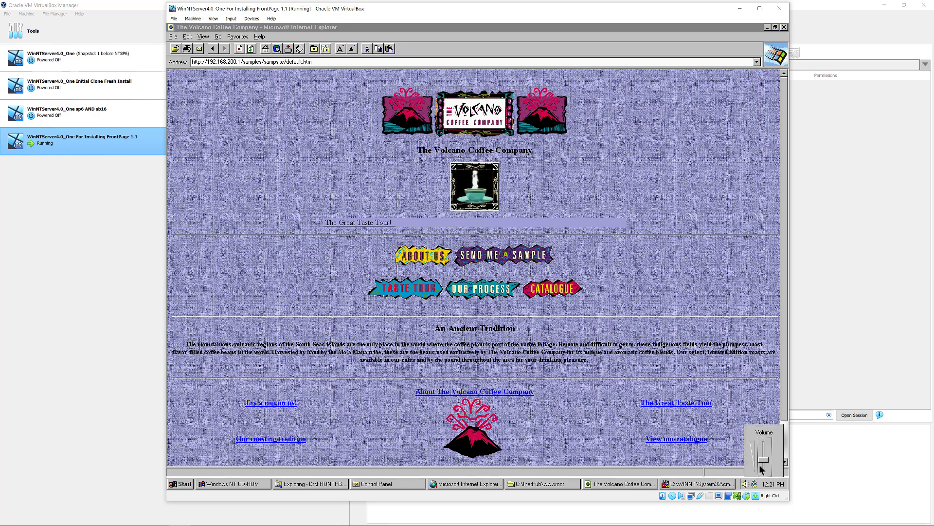
left_click(761, 469)
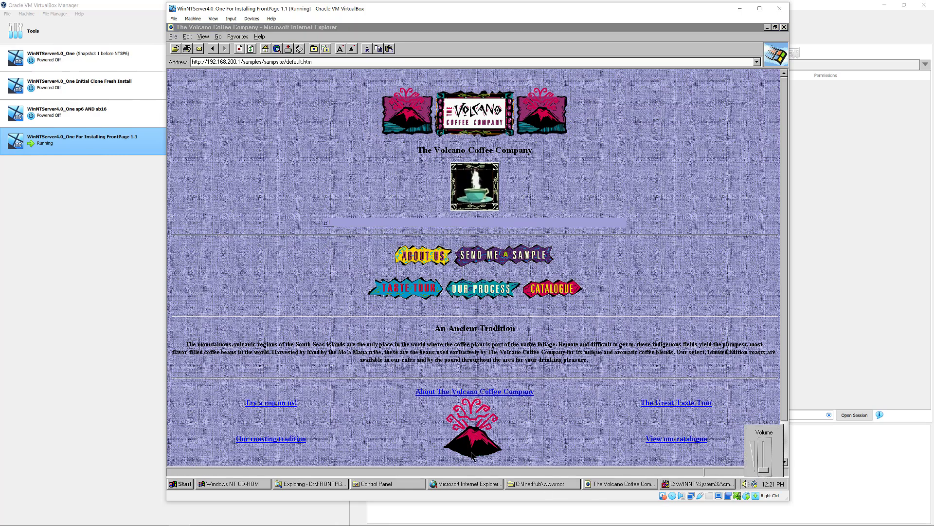
left_click(417, 437)
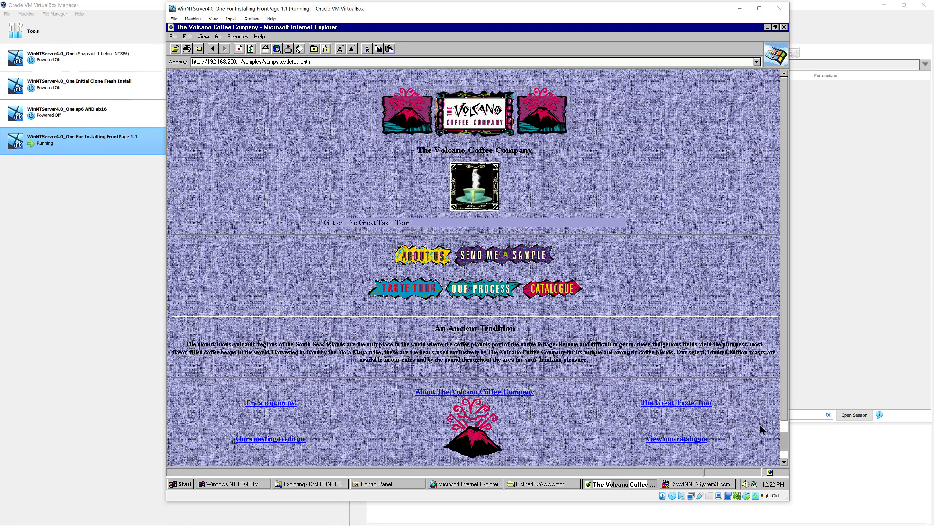
- Browse the Send Me a Sample, Great Taste Tour, Roasting Process, catalogue and About pages
scroll(755, 425, "down", 3)
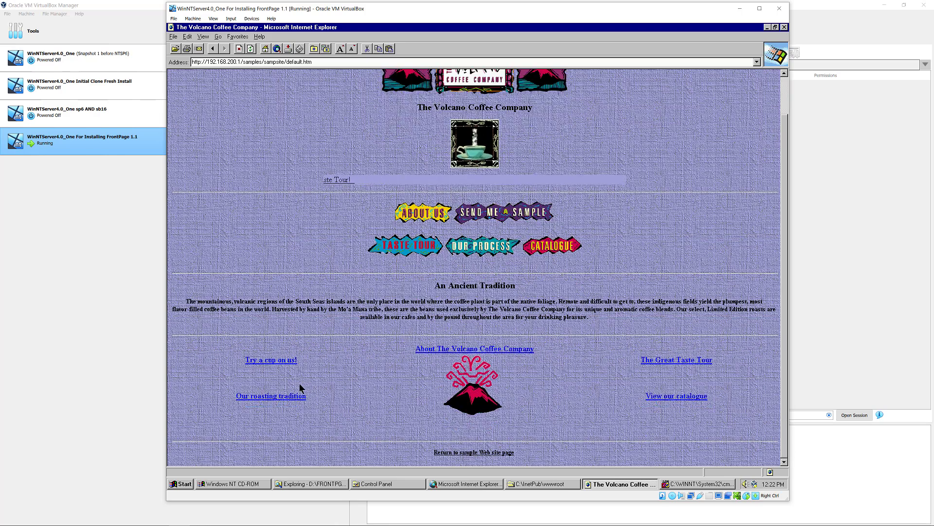
left_click(286, 361)
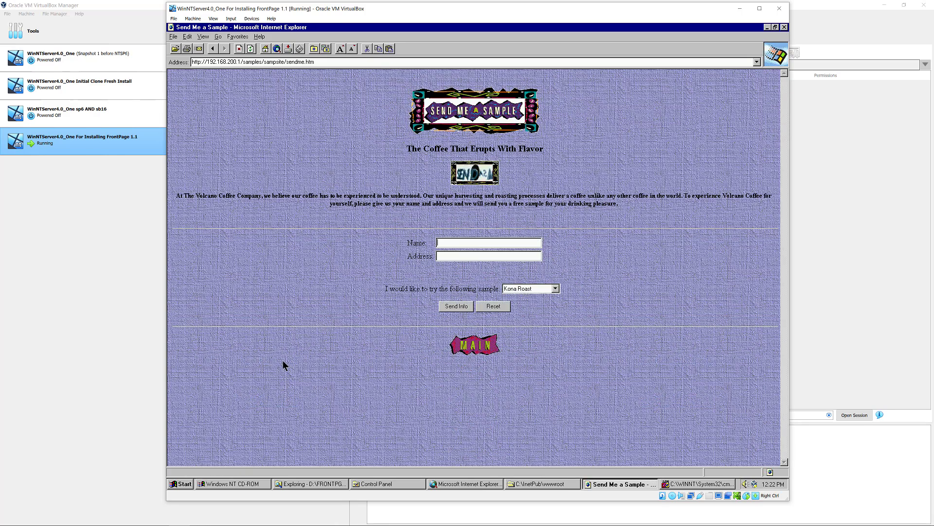
left_click(212, 49)
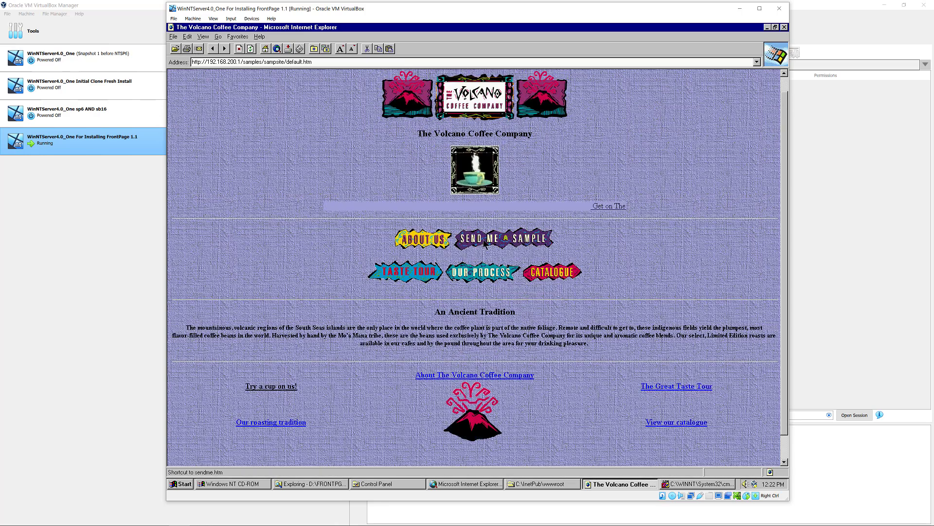
left_click(484, 245)
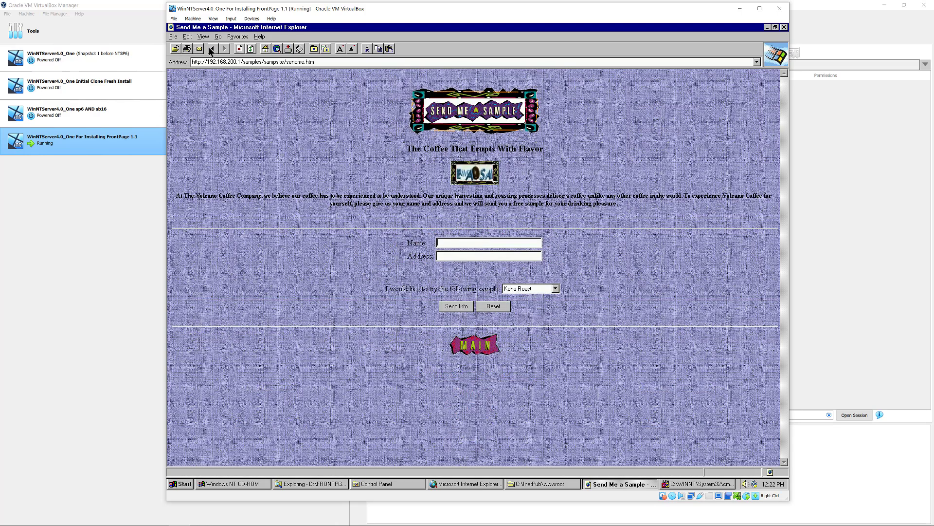
left_click(212, 48)
left_click(408, 275)
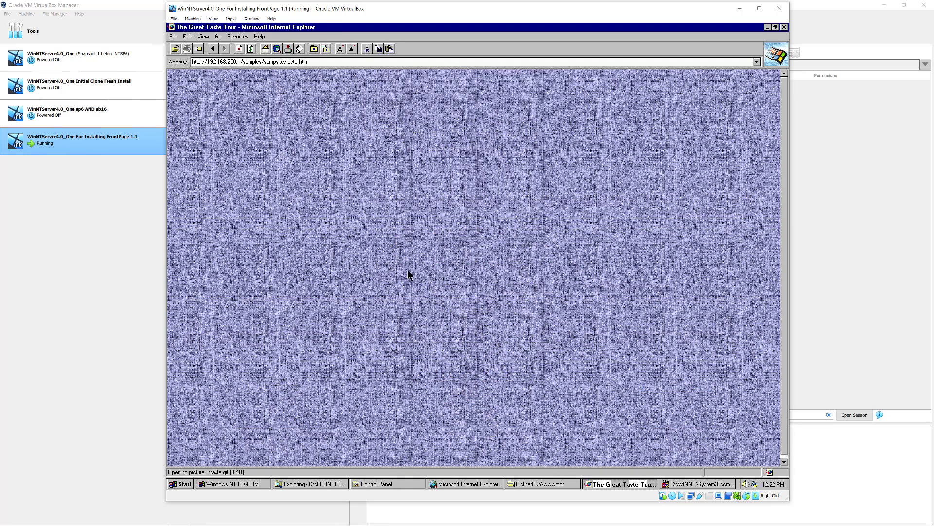
left_click(212, 48)
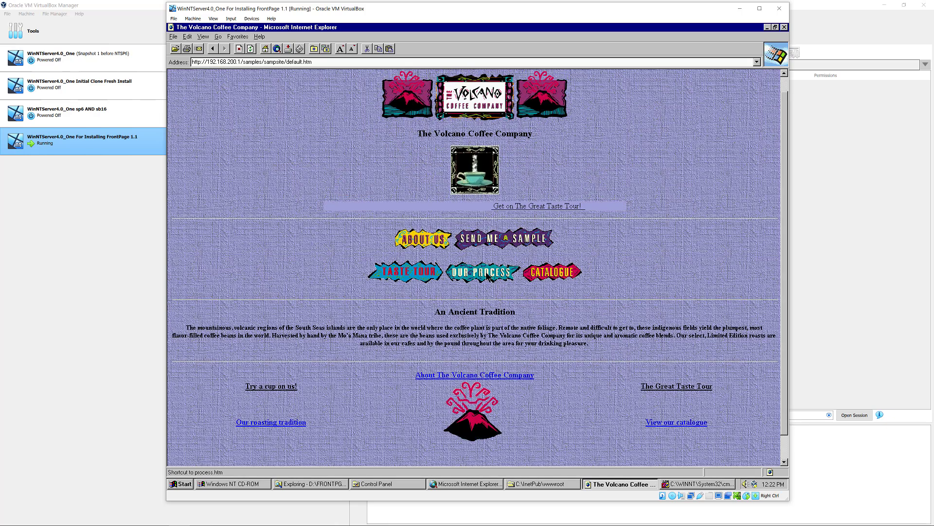
left_click(493, 277)
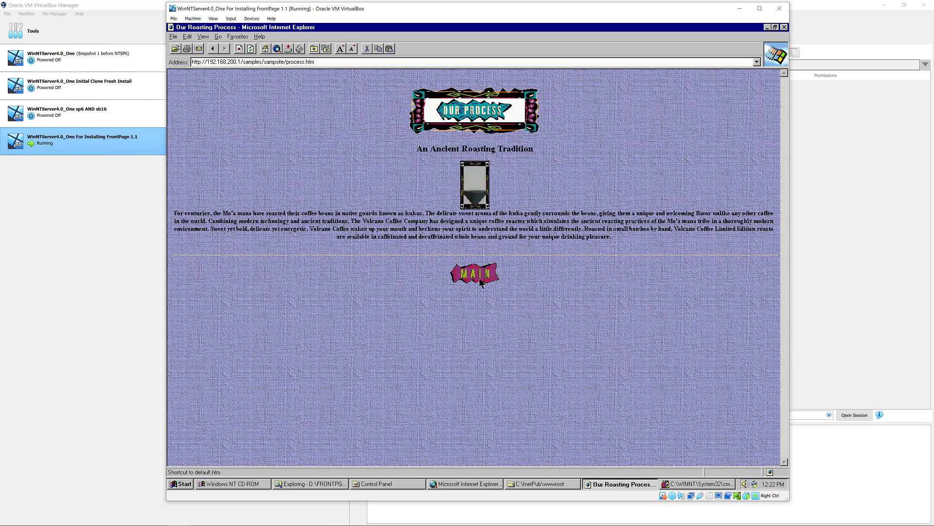
left_click(480, 281)
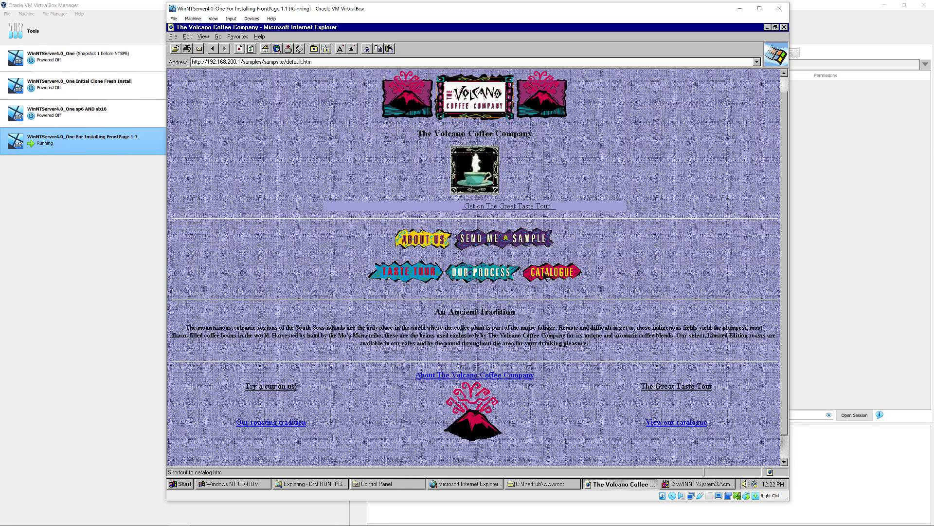
left_click(539, 273)
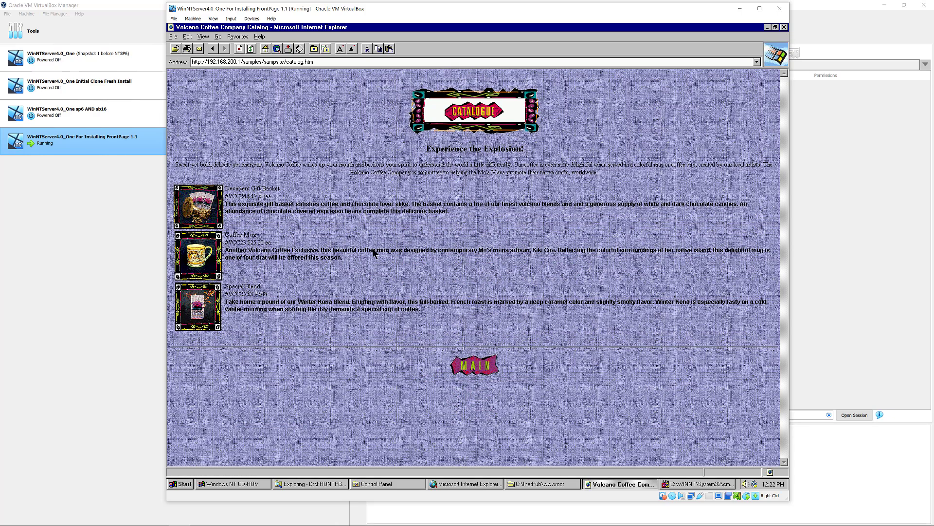
left_click(476, 368)
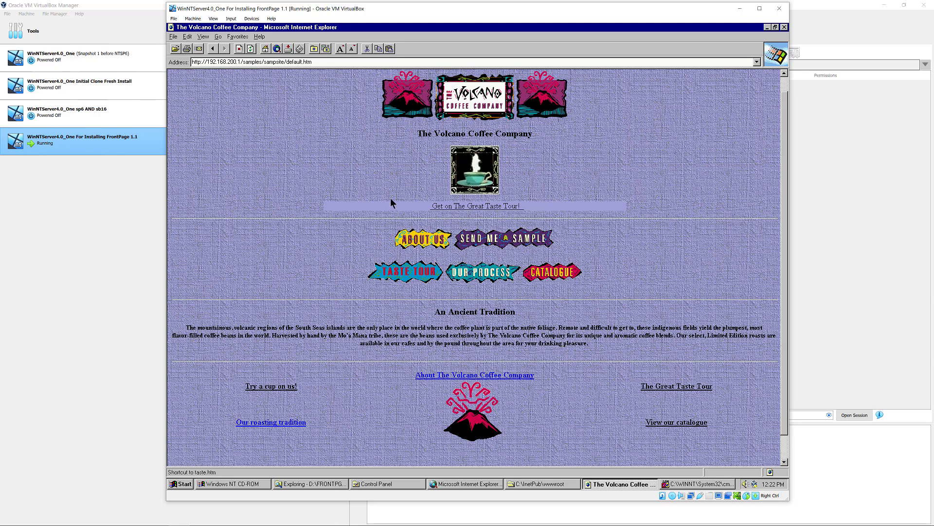
left_click(449, 376)
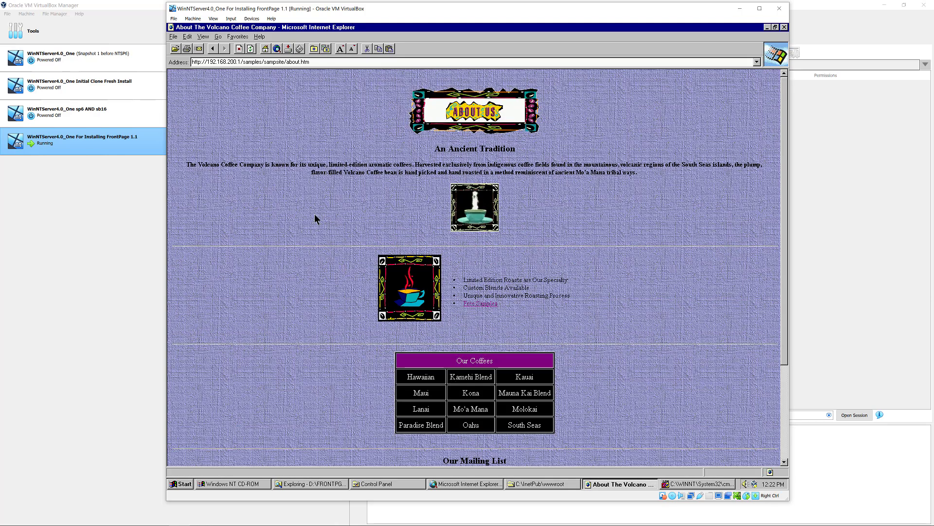
- Enlarge the page text two steps, view Free Samples, then return to the Sample Web Site page
left_click(264, 61)
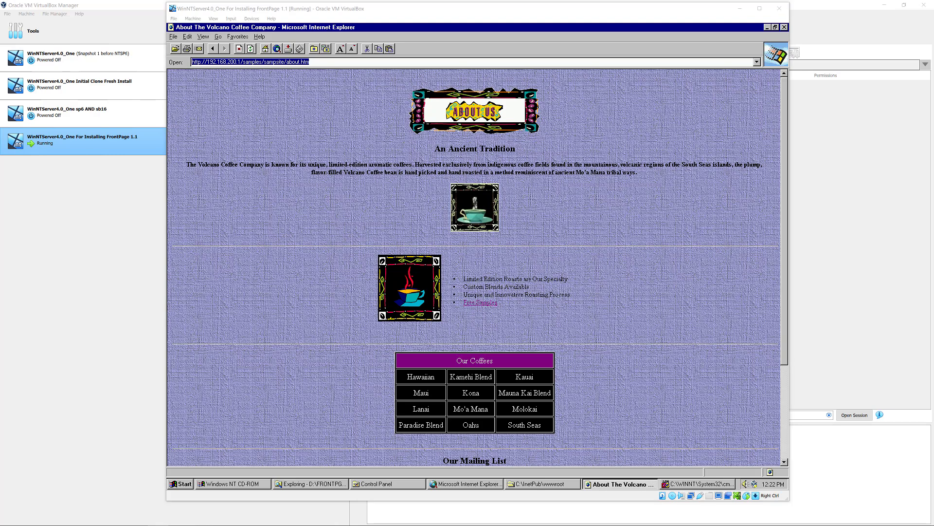
left_click(339, 48)
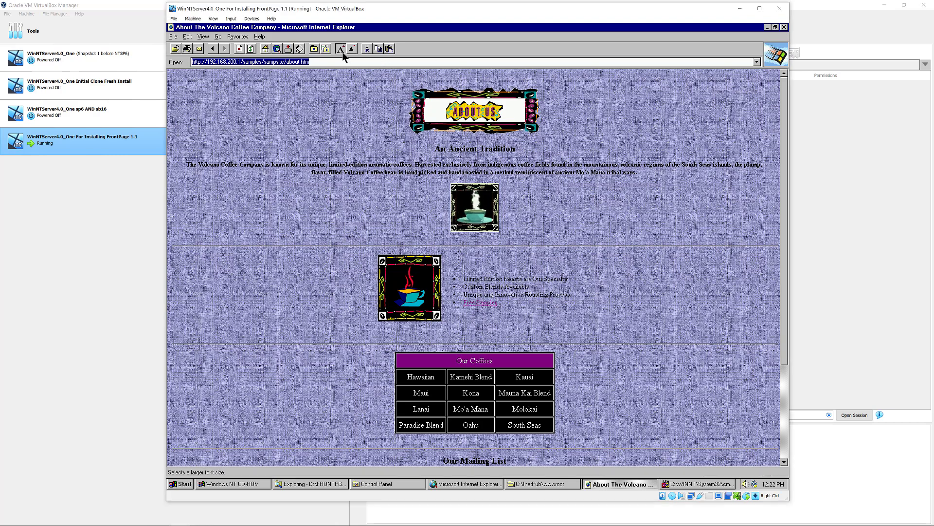
left_click(339, 48)
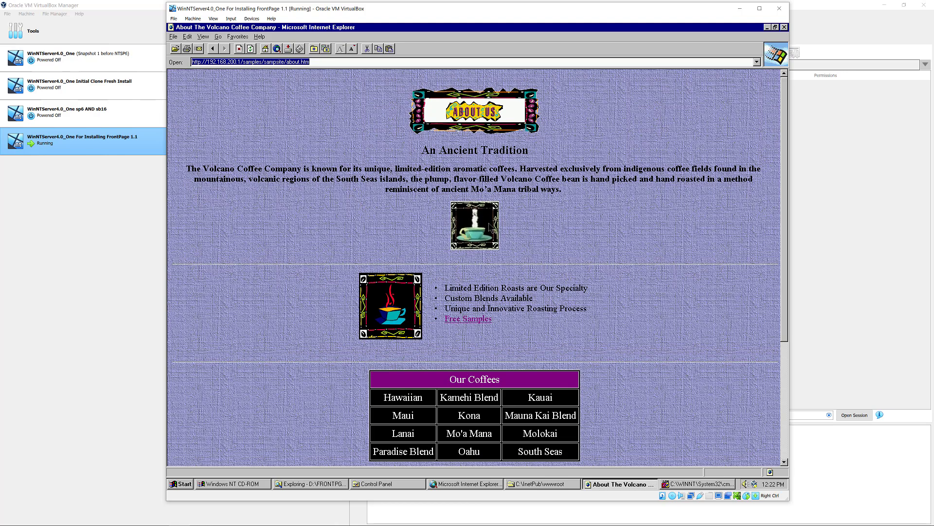
left_click(469, 320)
left_click(475, 363)
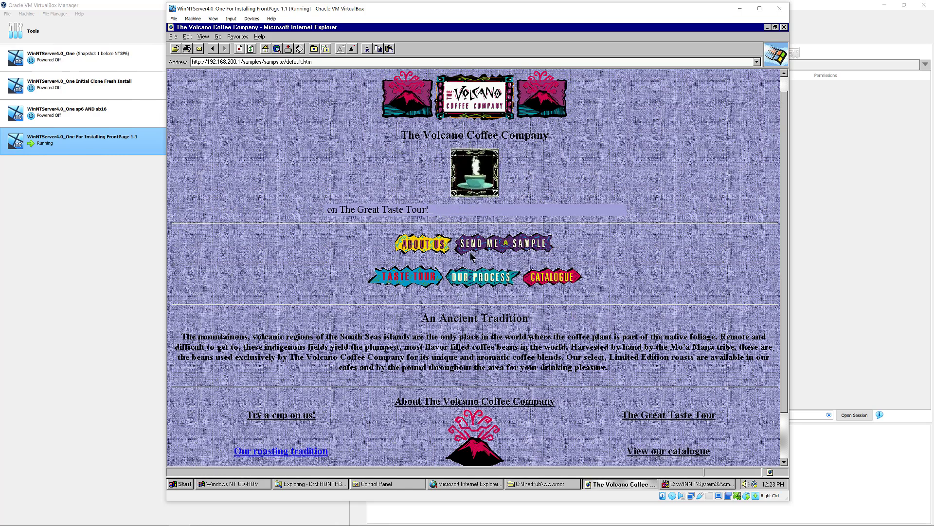
left_click(784, 452)
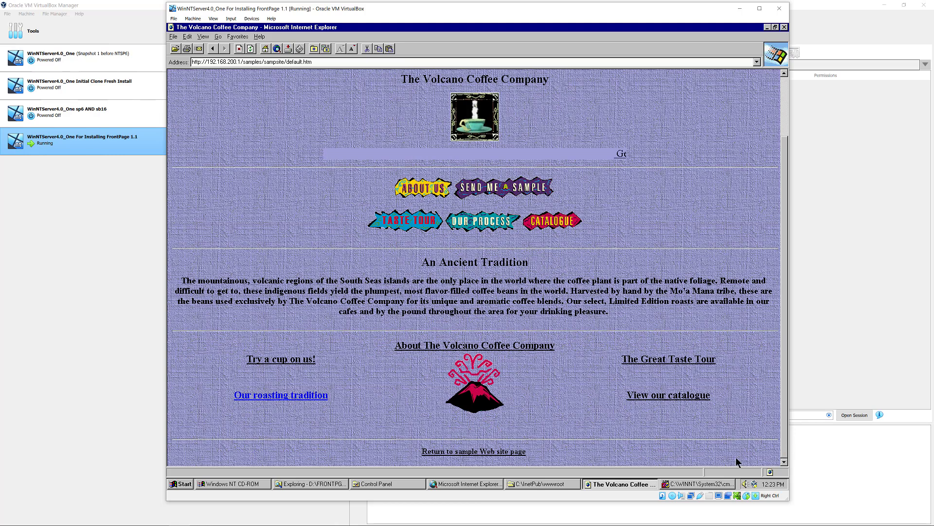
left_click(491, 452)
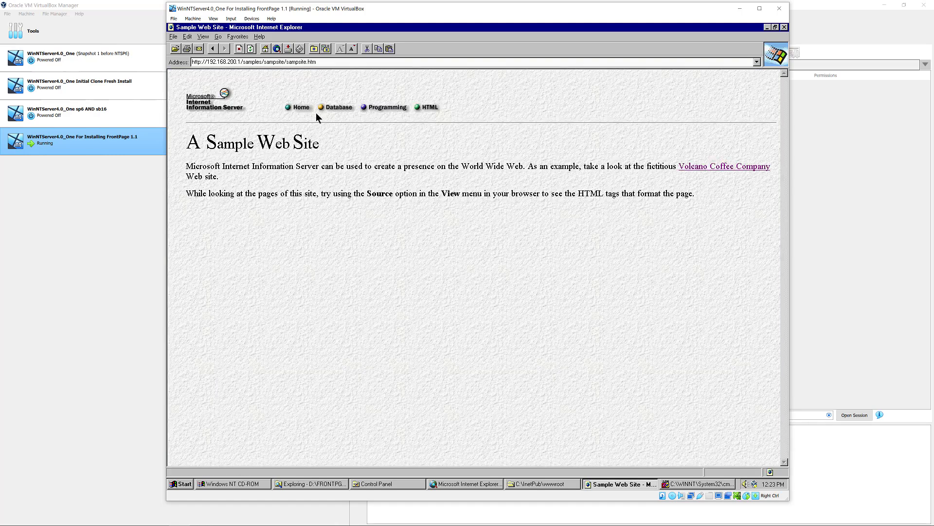
- From the IIS Home page, view the database connector, ISAPI programming and HTML style examples
left_click(302, 109)
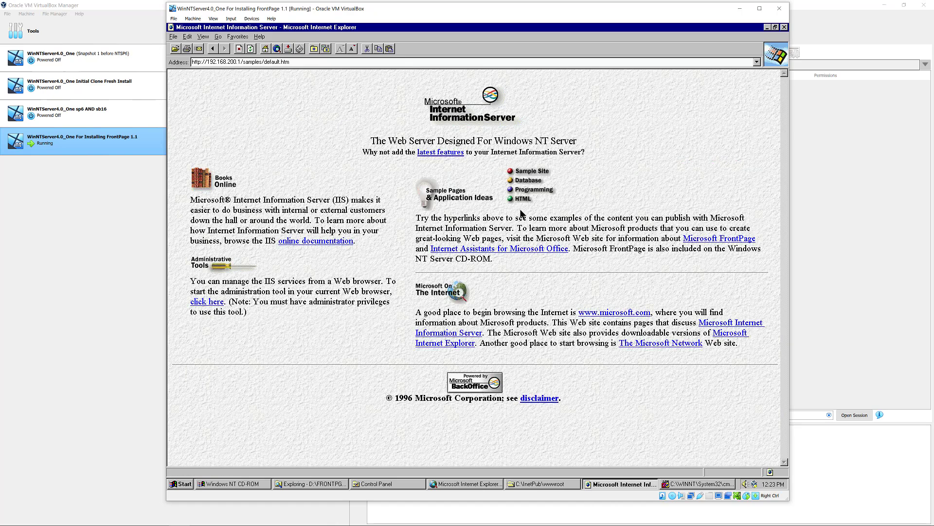
left_click(527, 180)
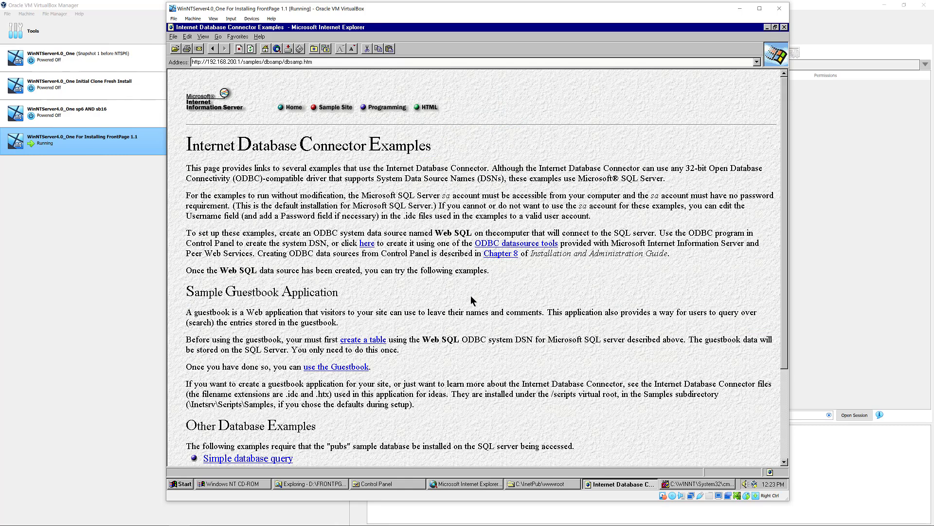
left_click_drag(783, 364, 778, 274)
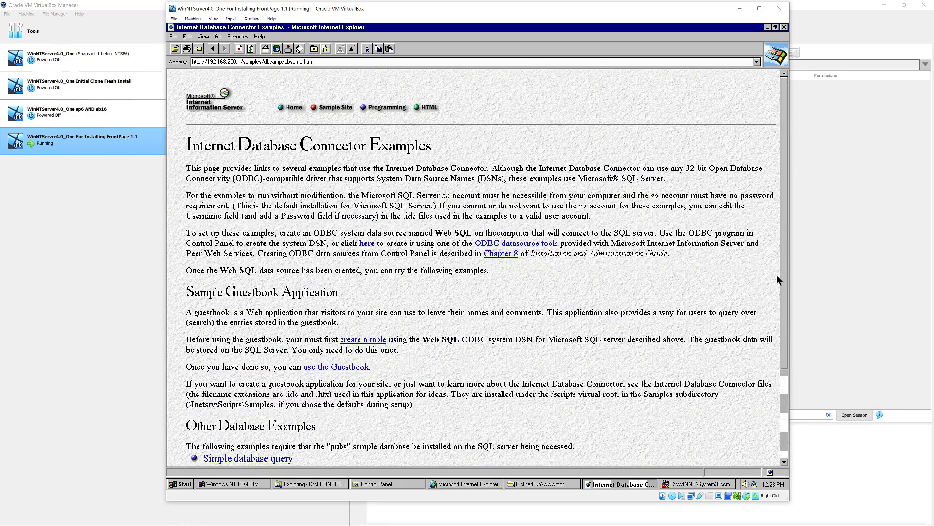
left_click(387, 106)
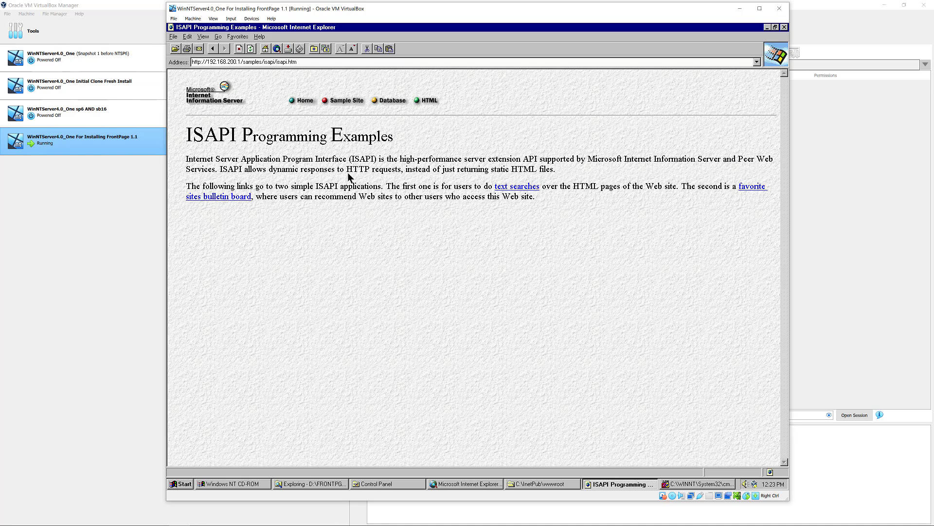
left_click(424, 100)
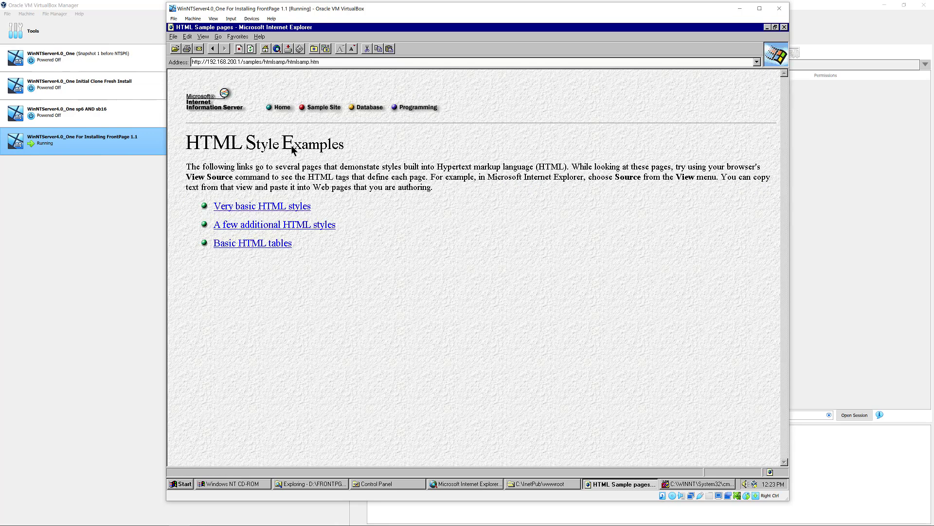
left_click(241, 62)
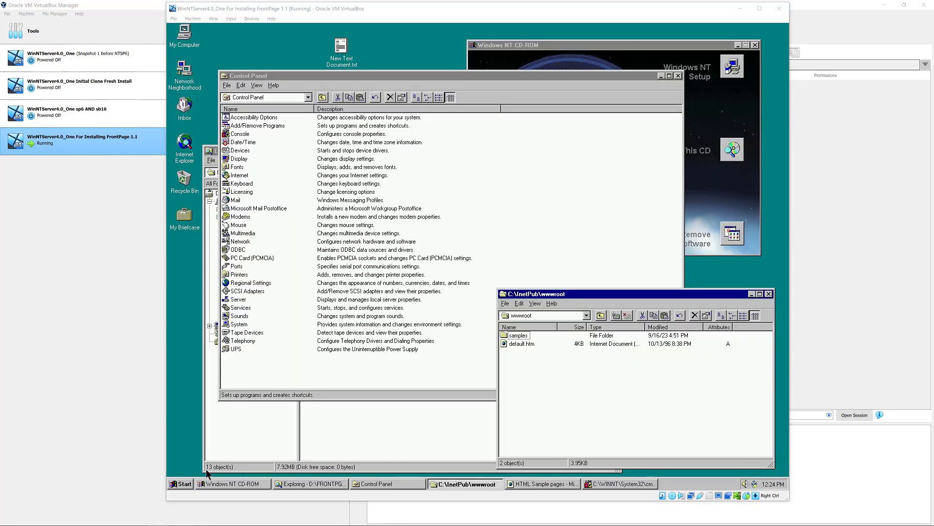
- Launch Internet Service Manager from Start > Programs > Microsoft Internet Server (Common)
left_click(186, 484)
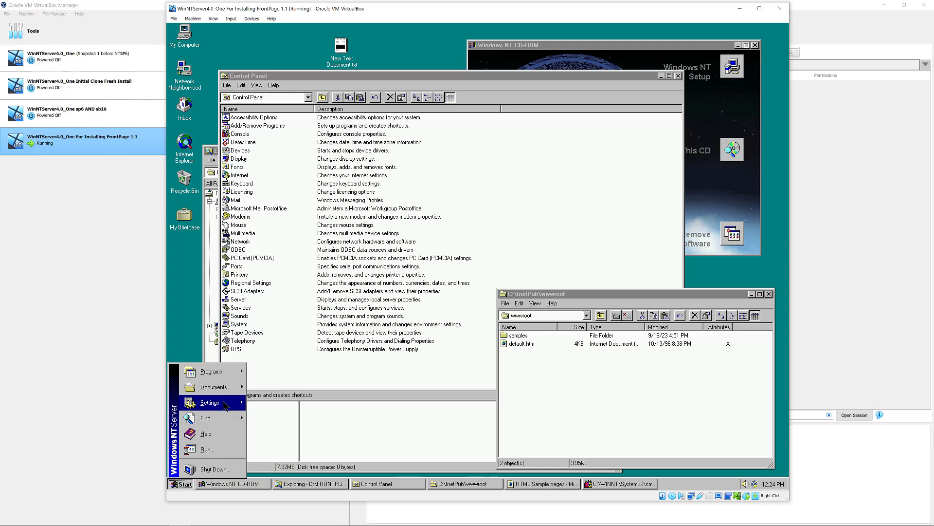
mouse_move(225, 405)
mouse_move(243, 377)
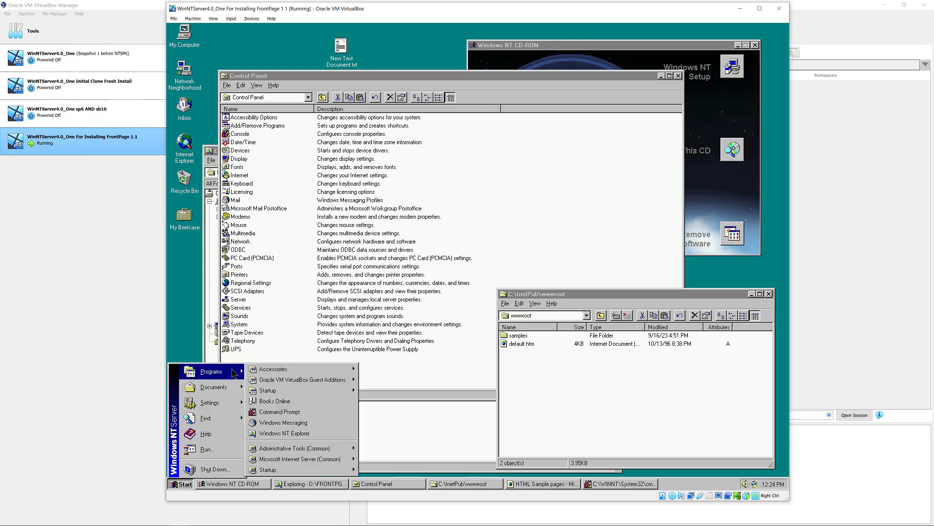
mouse_move(298, 459)
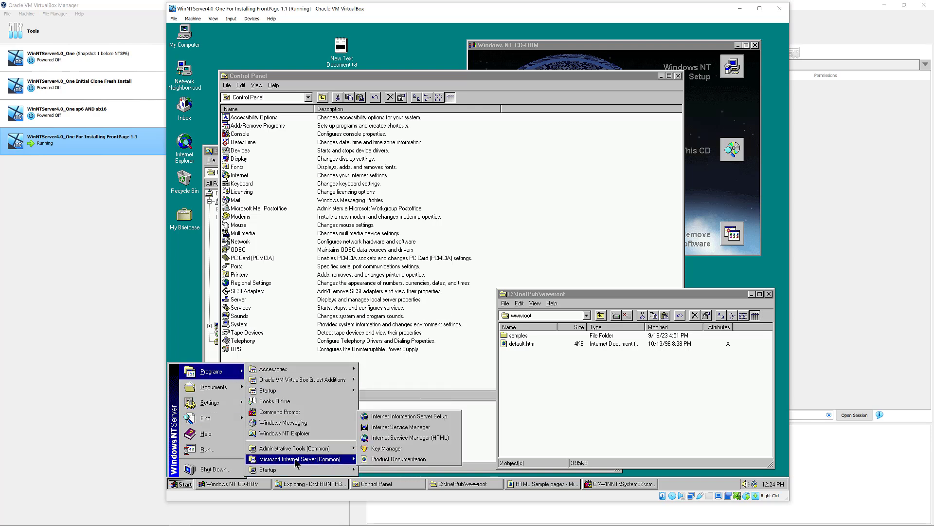
left_click(399, 428)
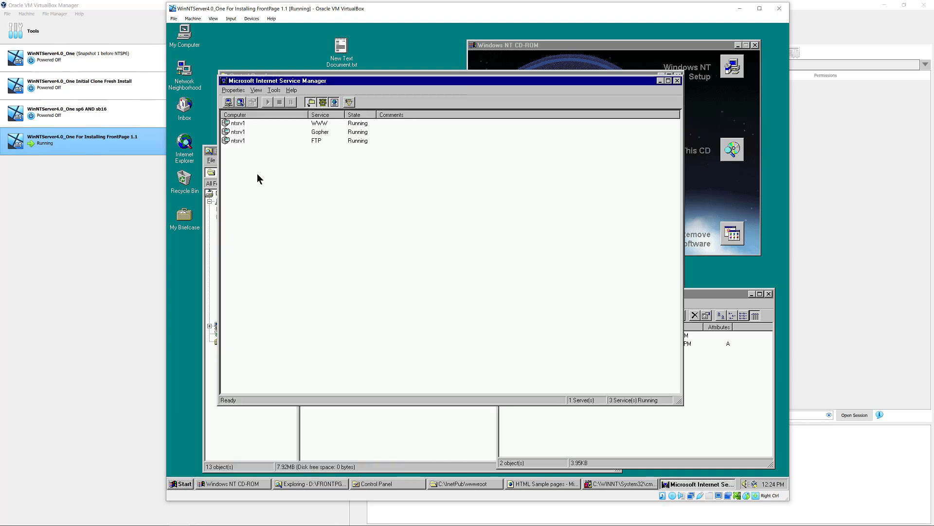
- Inspect ntsrv1's WWW Directories (including iisadmin path), Logging and Advanced tabs, then cancel unchanged
double_click(239, 125)
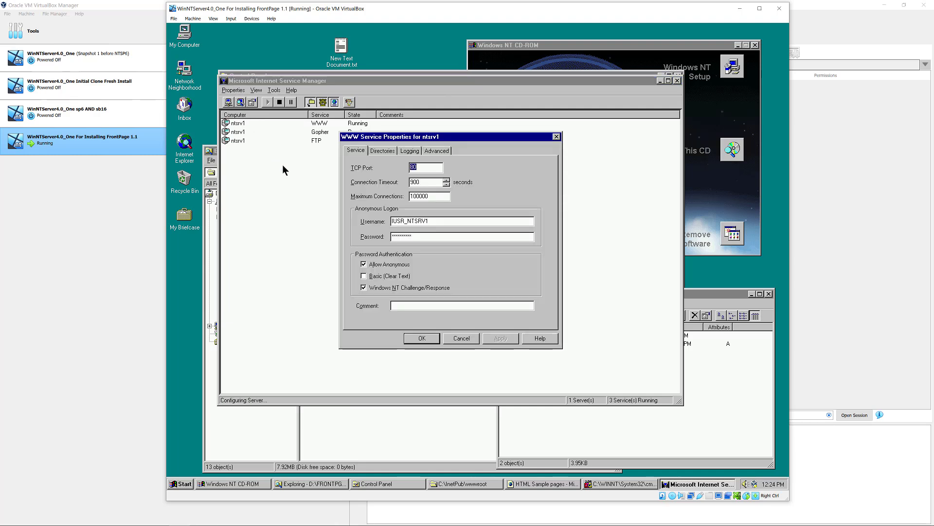
left_click(380, 152)
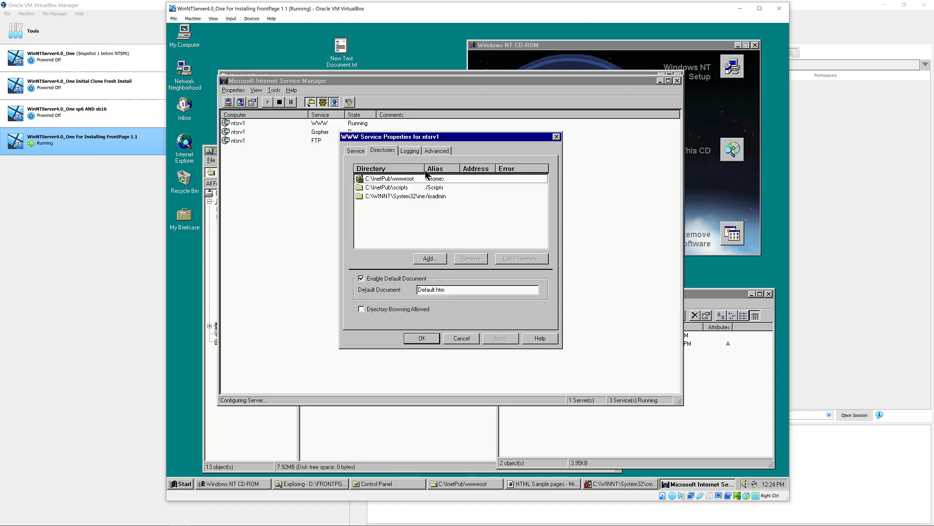
left_click_drag(425, 171, 439, 172)
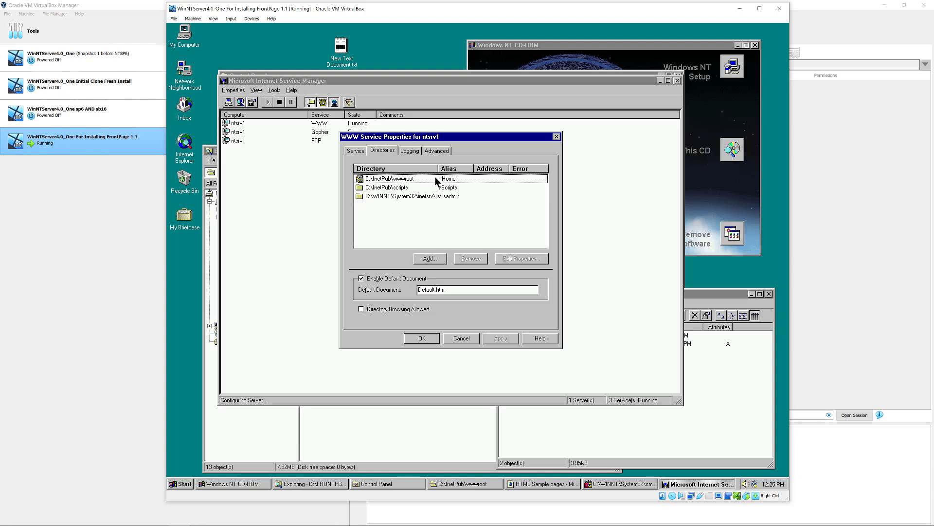
left_click_drag(438, 169, 463, 169)
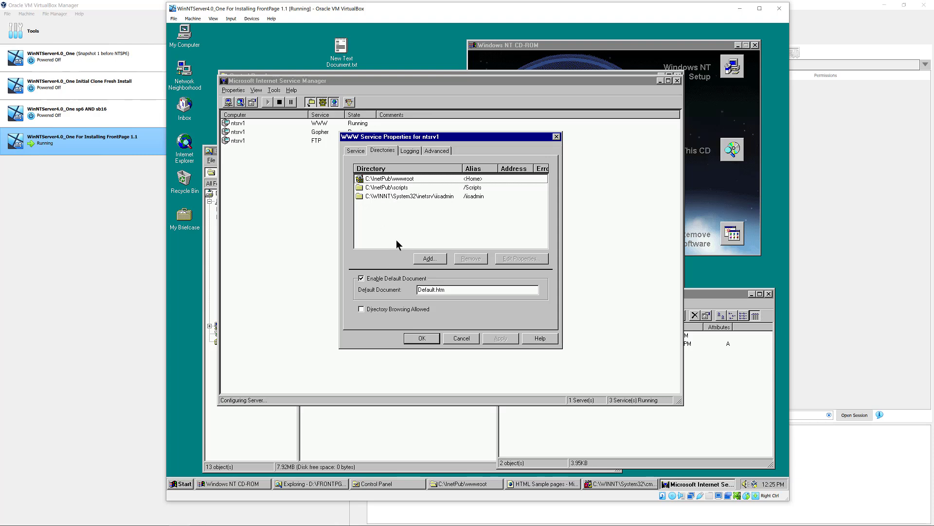
left_click(413, 153)
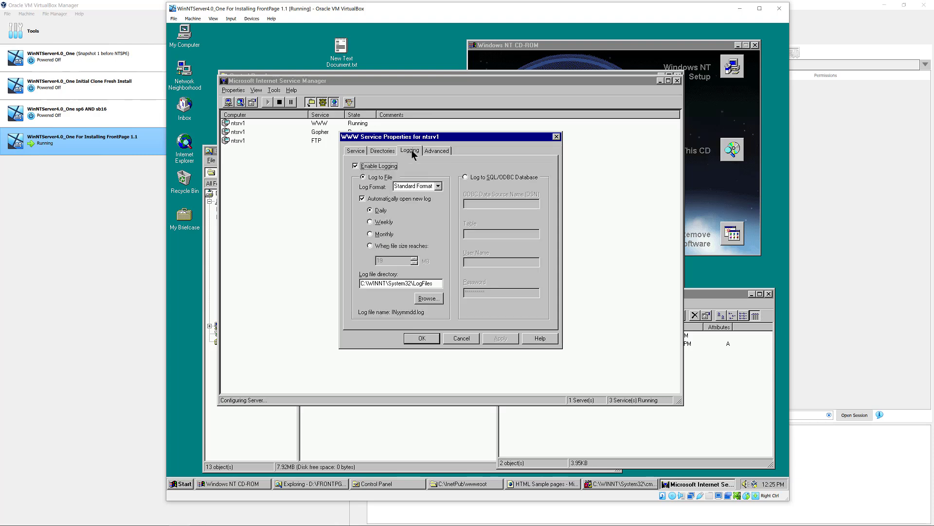
left_click(429, 152)
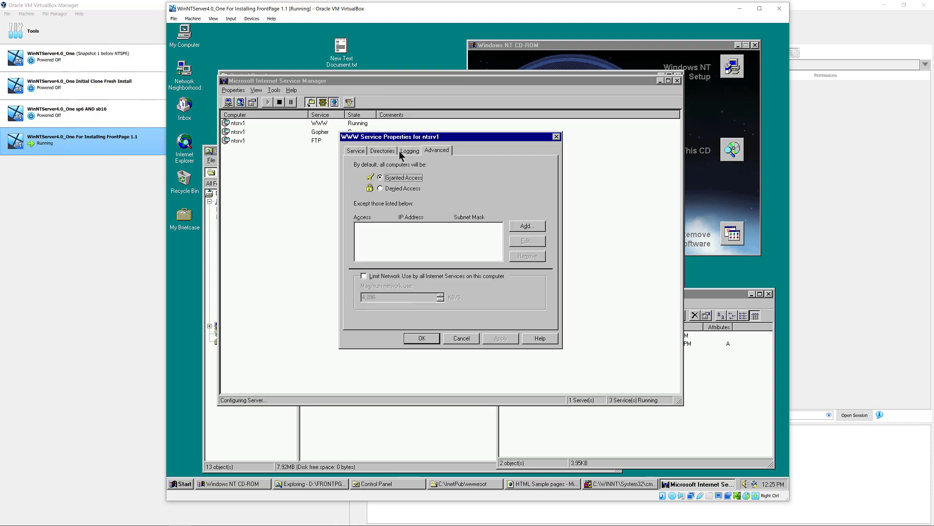
left_click(408, 152)
left_click(383, 152)
left_click(356, 150)
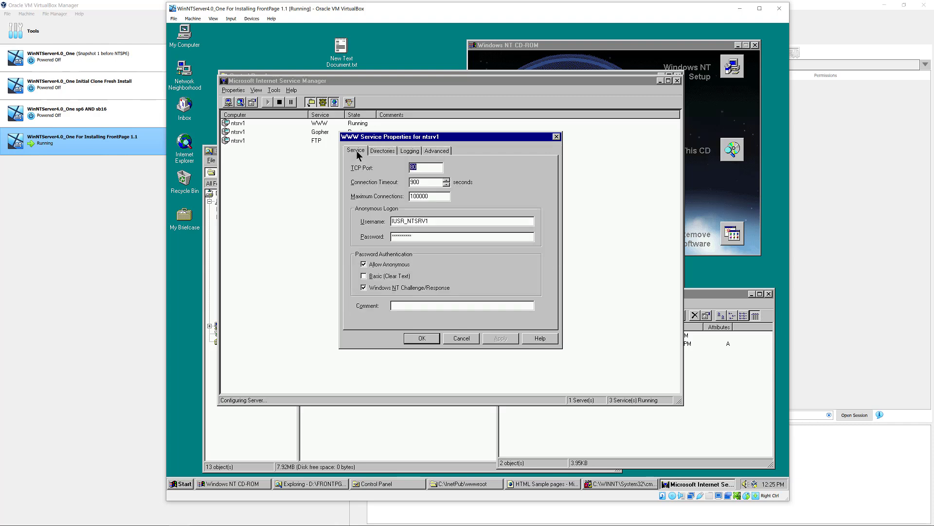
left_click(461, 338)
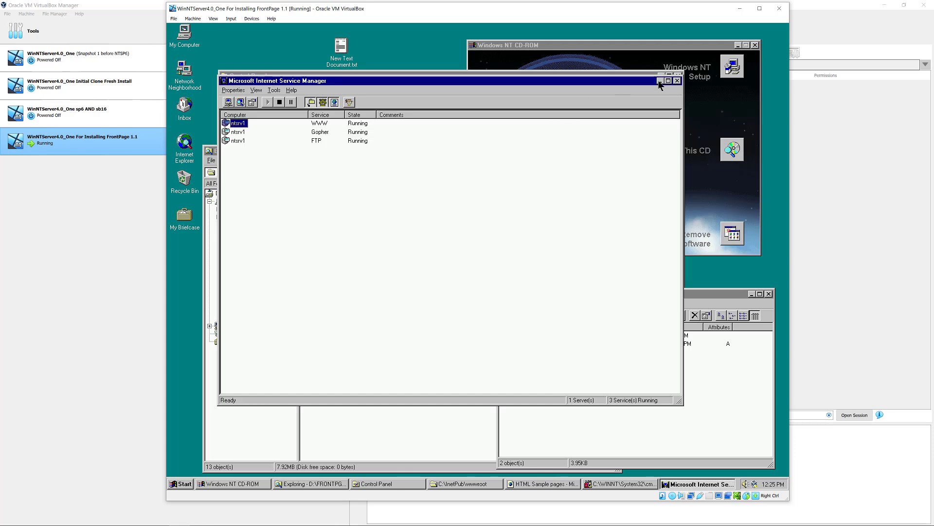
- Minimize Internet Service Manager, view WWW, FTP and Gopher pages in /iisadmin, then open Documentation
left_click(661, 80)
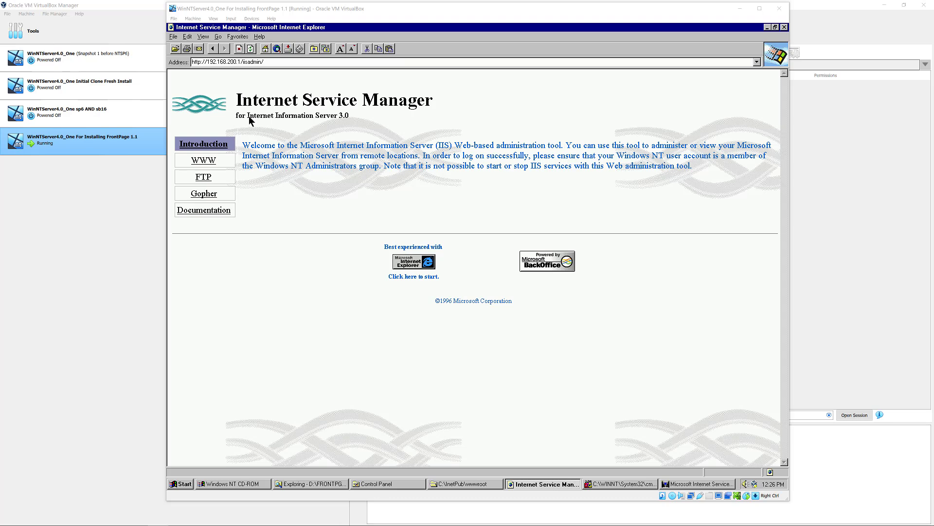
left_click(206, 162)
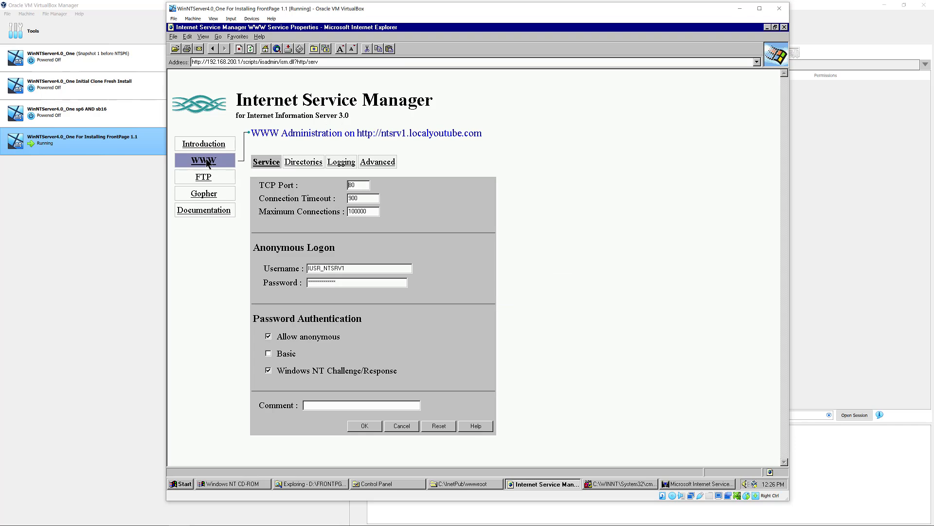
left_click(203, 179)
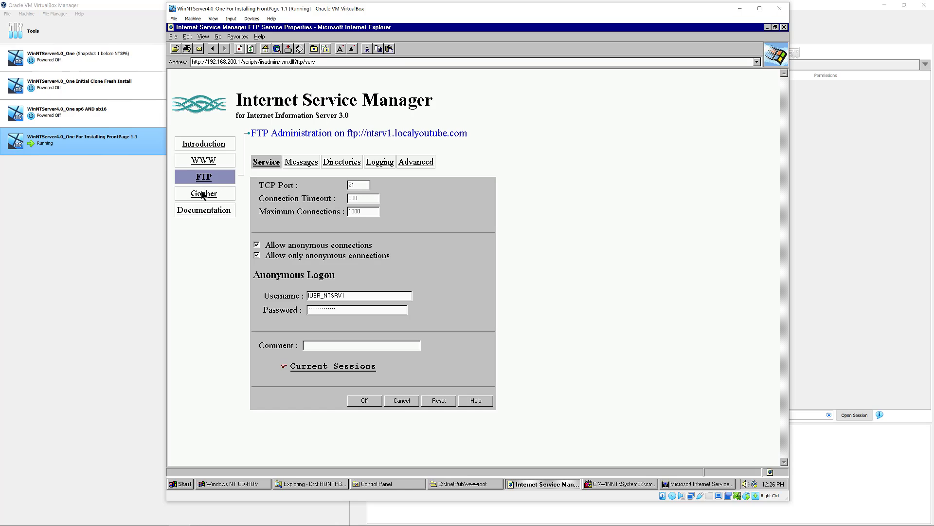
left_click(204, 195)
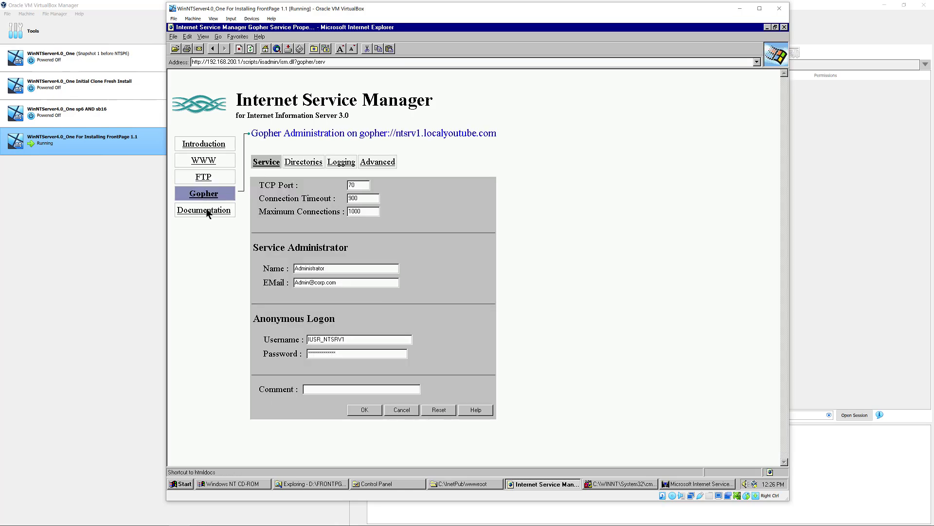
left_click(206, 210)
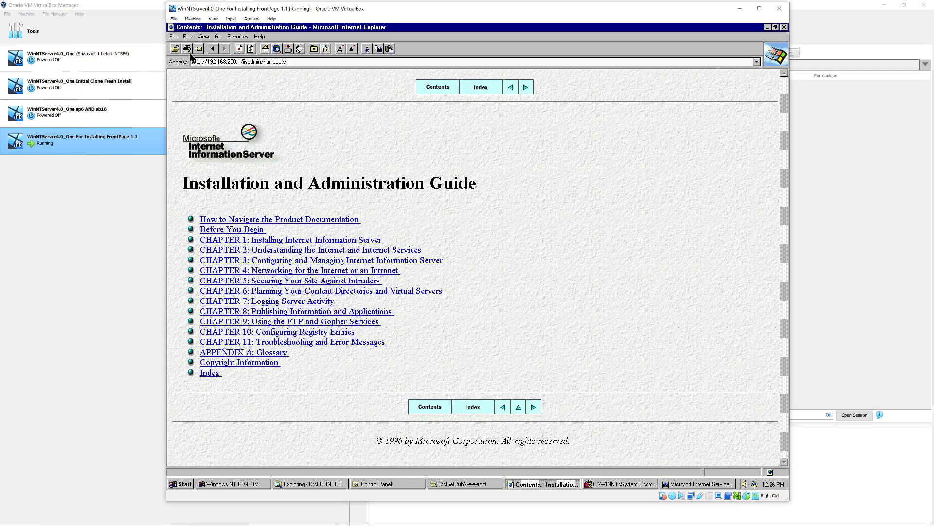
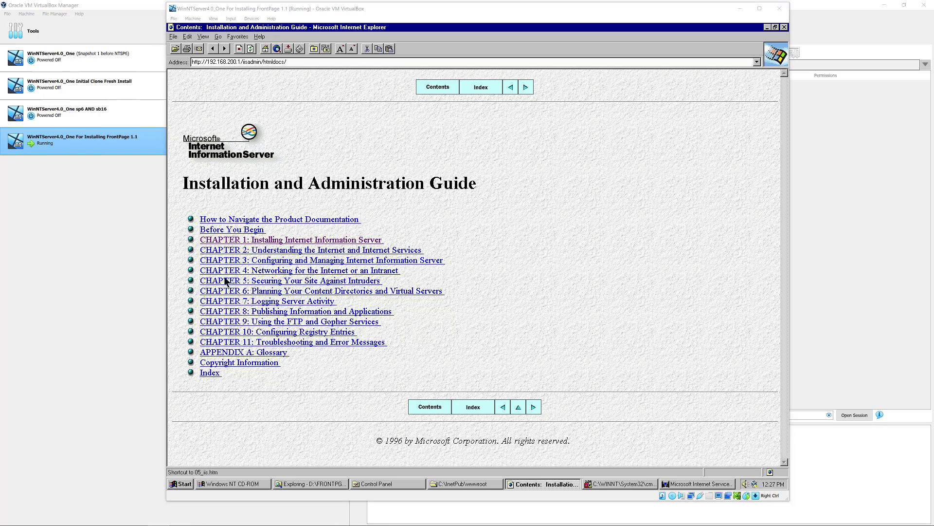
- Open the IIS guide's Chapter 1, Installing Internet Information Server, and scroll down the page
left_click(281, 240)
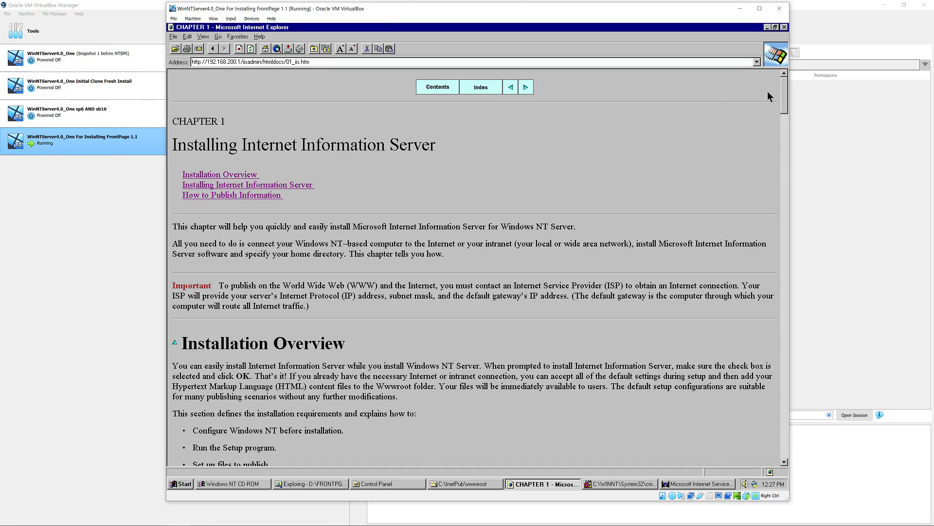
mouse_move(784, 101)
left_mouse_down()
mouse_move(793, 241)
mouse_move(784, 87)
left_mouse_up()
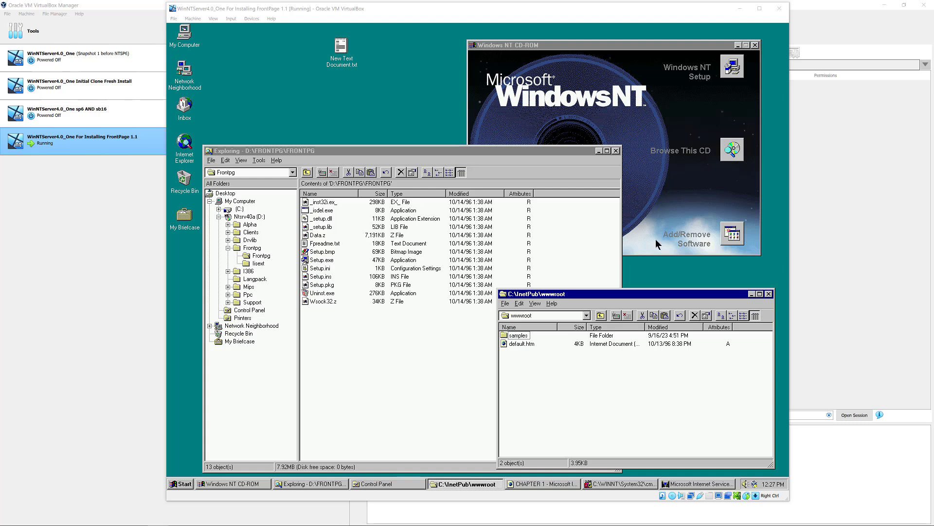
- Minimize the wwwroot folder and launch Setup.exe from the FrontPage setup folder
left_click(751, 294)
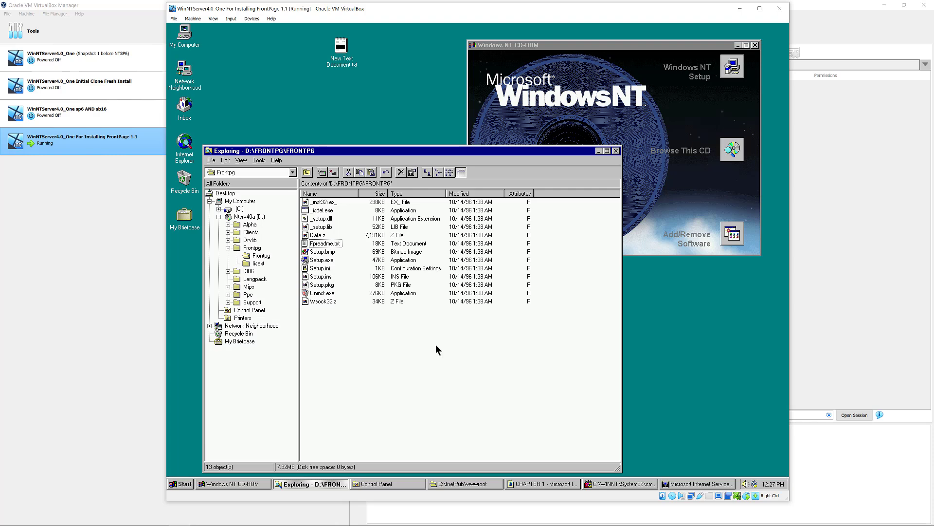
left_click(324, 261)
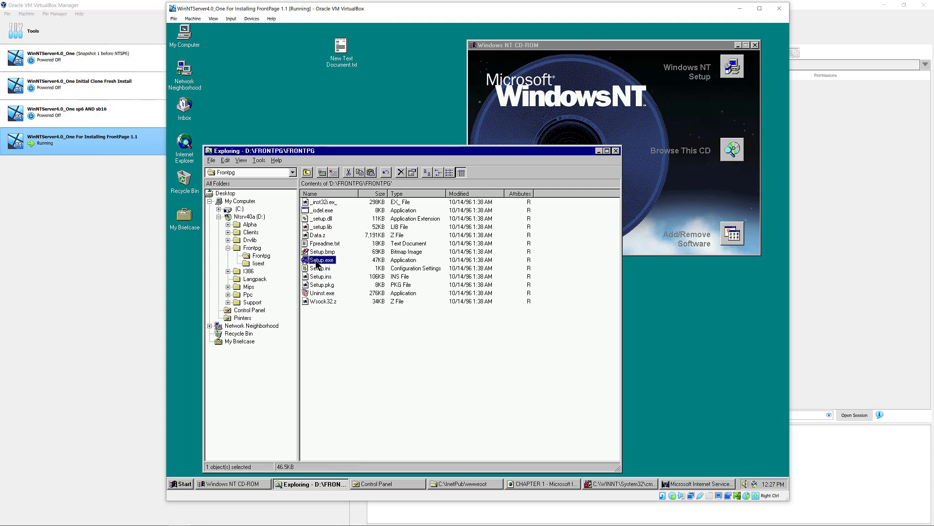
double_click(316, 261)
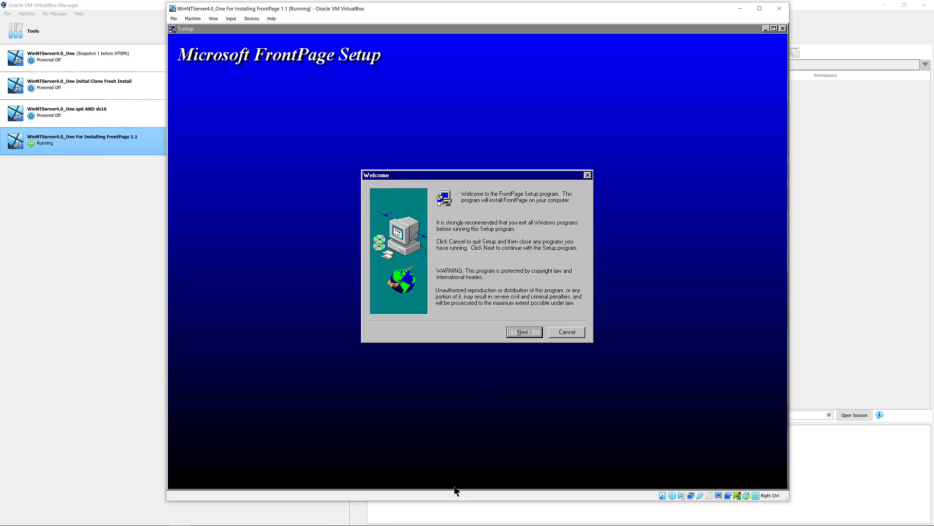
- Keep the default installation directory and choose Custom setup to reach Select Components
left_click(524, 332)
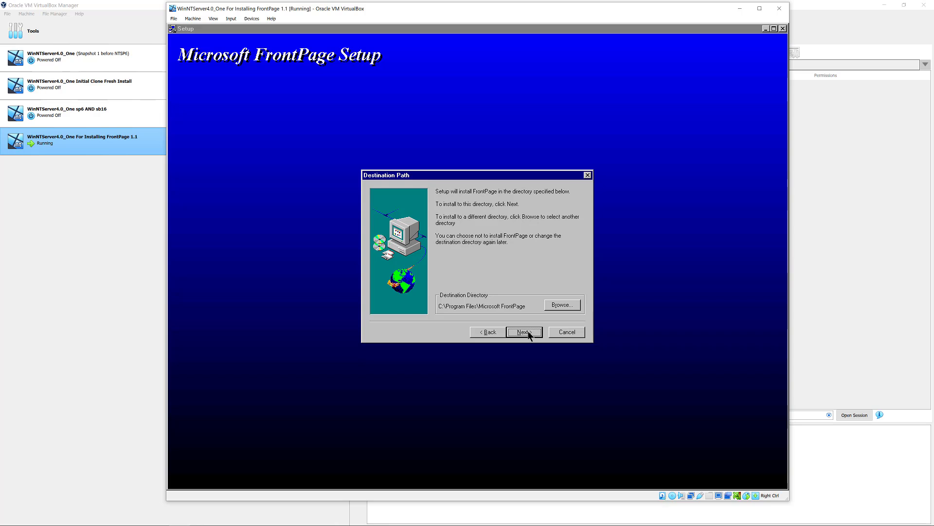
left_click(525, 332)
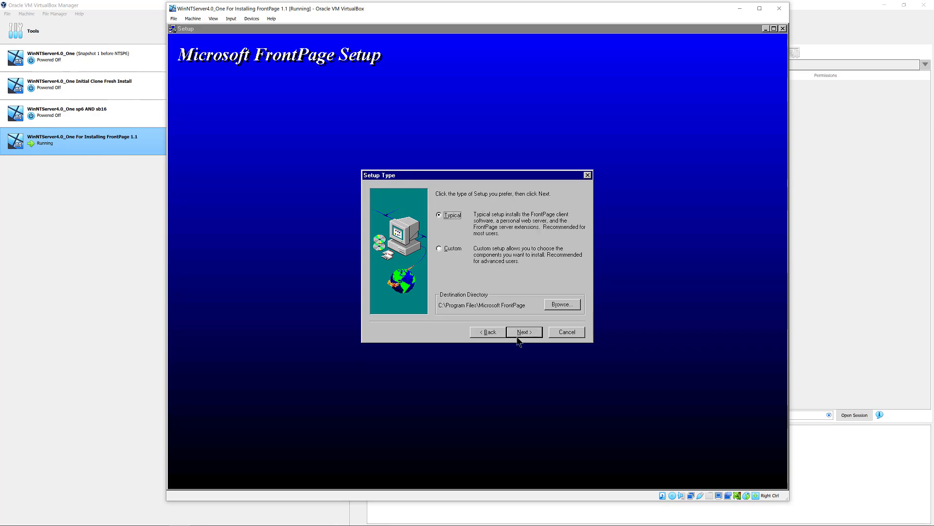
left_click(454, 248)
left_click(524, 332)
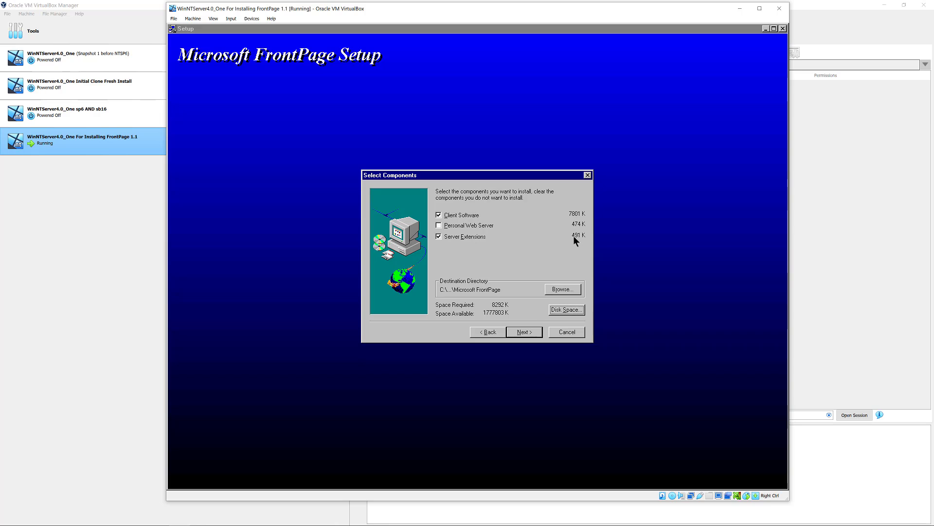
- Accept the Microsoft FrontPage 1.1 program folder, copy the files and finish setup
left_click(497, 332)
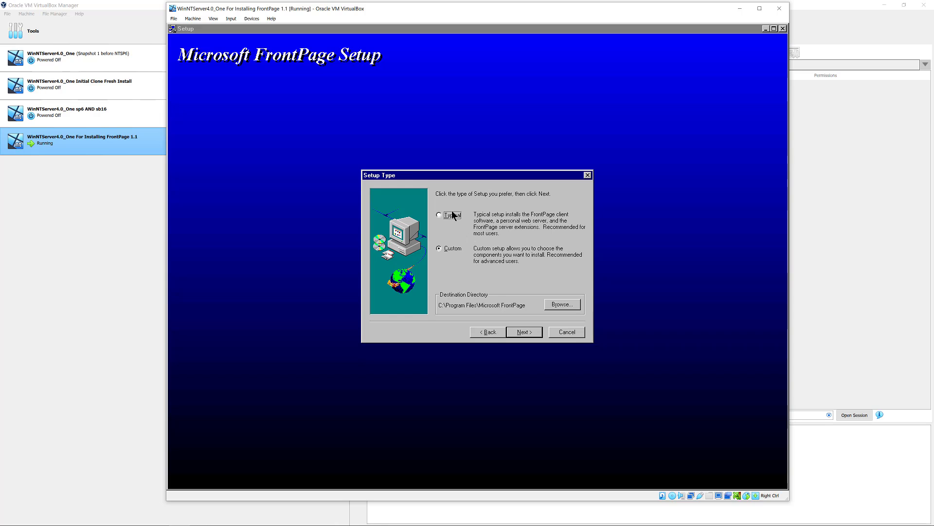
left_click(529, 332)
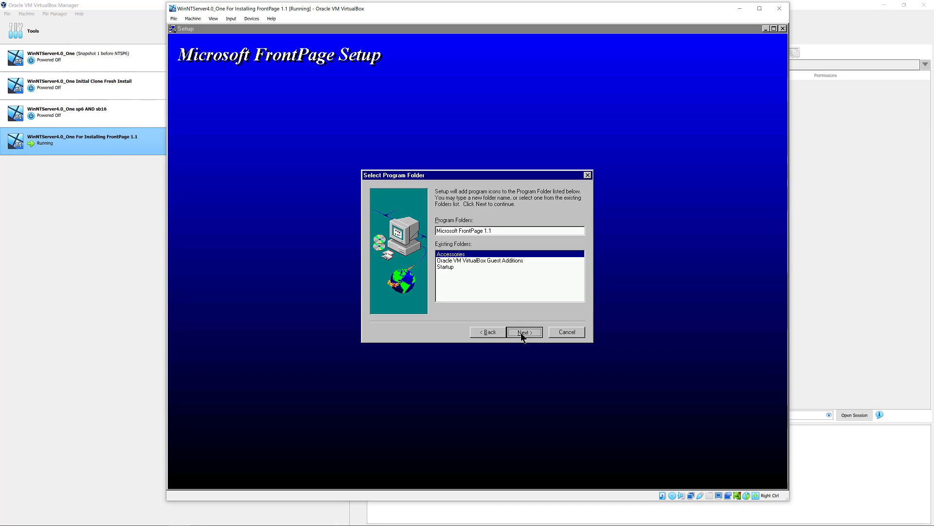
left_click(521, 332)
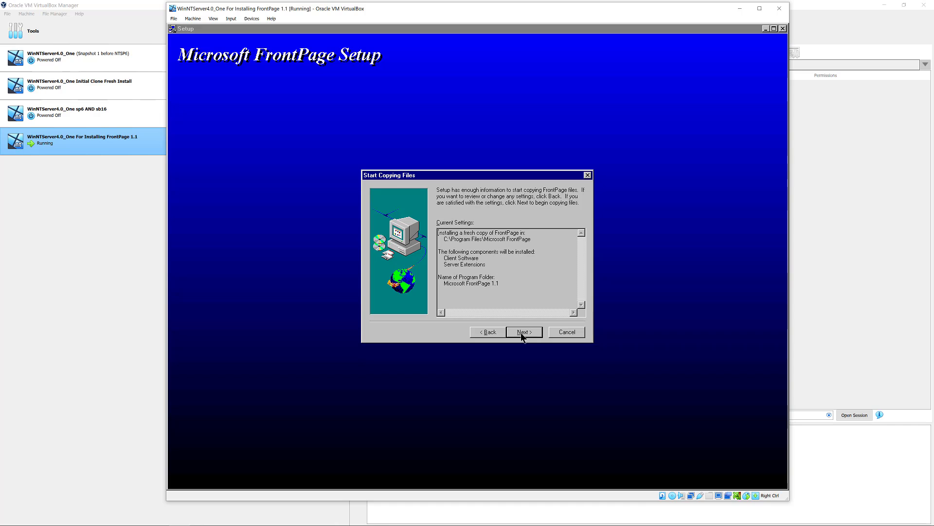
left_click(521, 332)
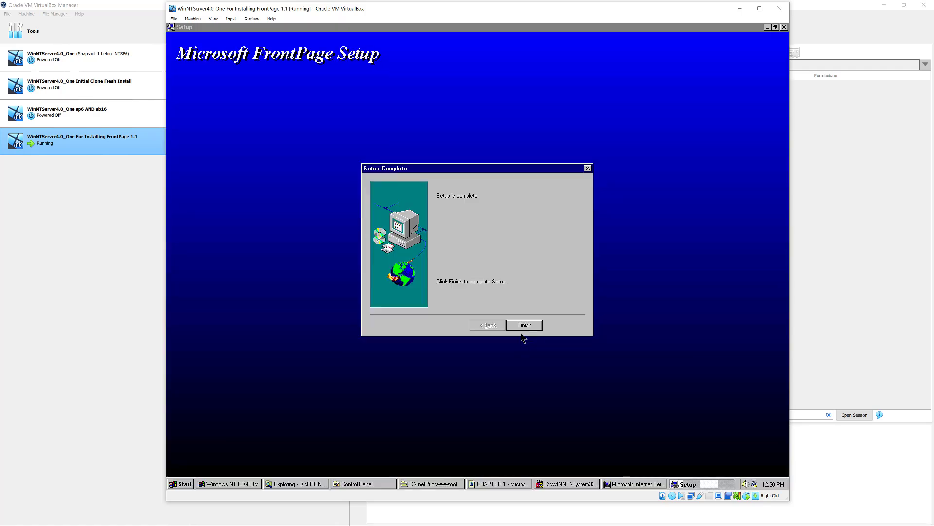
left_click(525, 325)
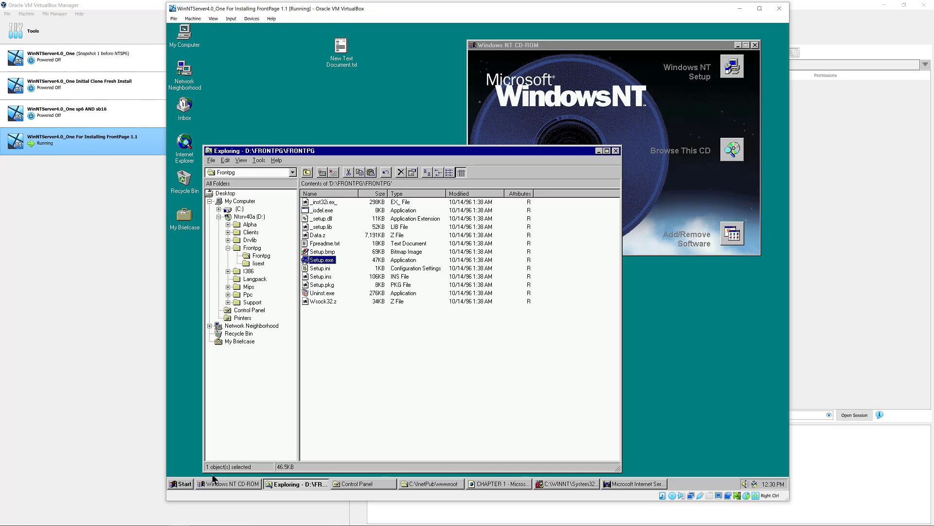
left_click(186, 484)
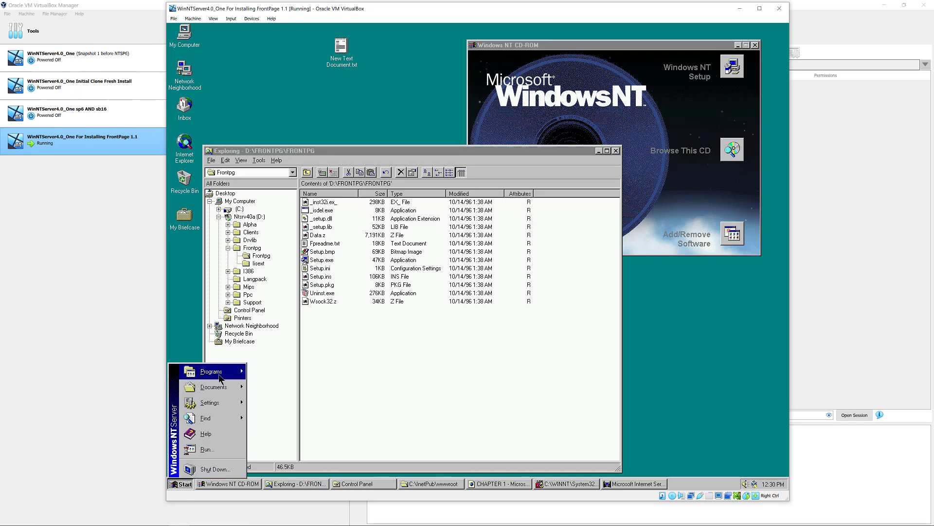
mouse_move(220, 378)
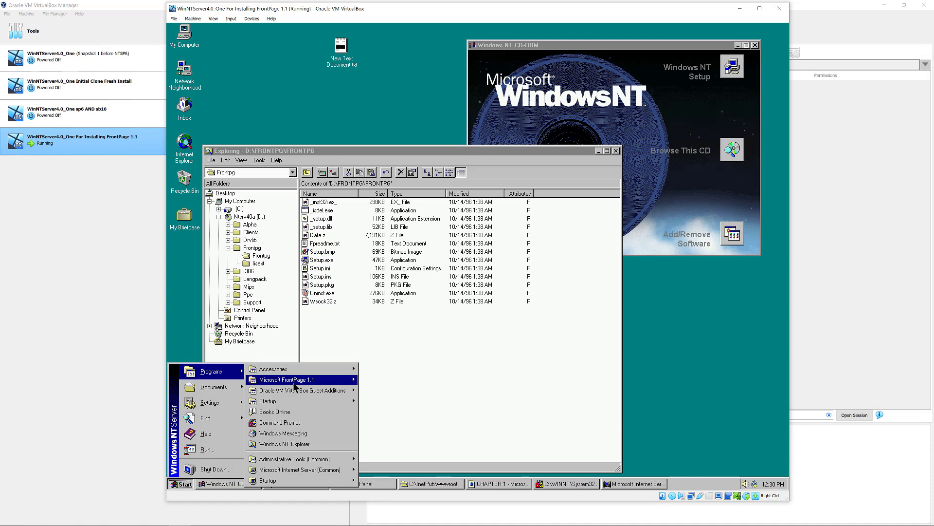
mouse_move(294, 384)
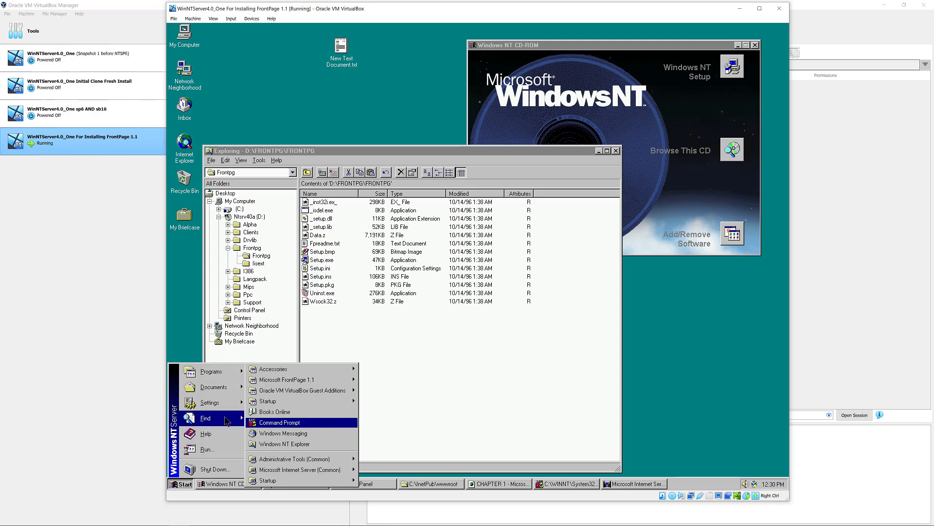
mouse_move(218, 406)
left_click(275, 399)
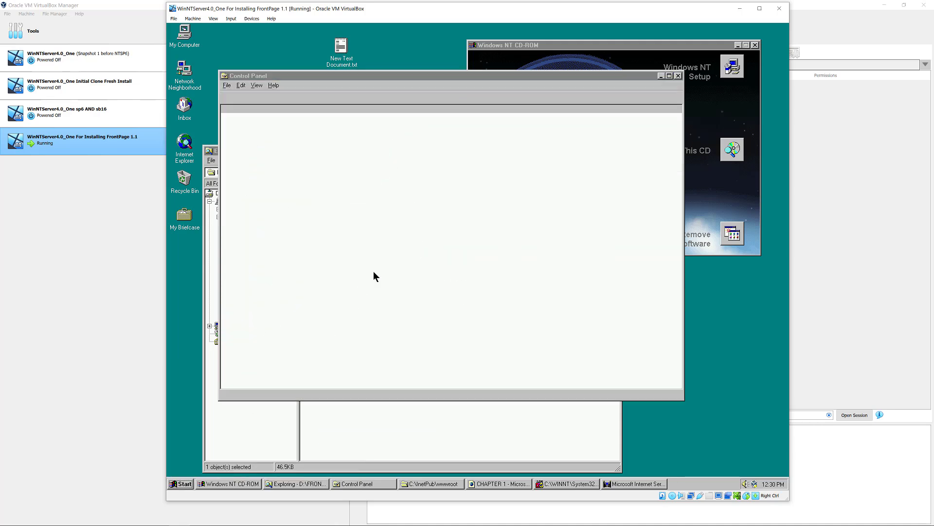
double_click(248, 127)
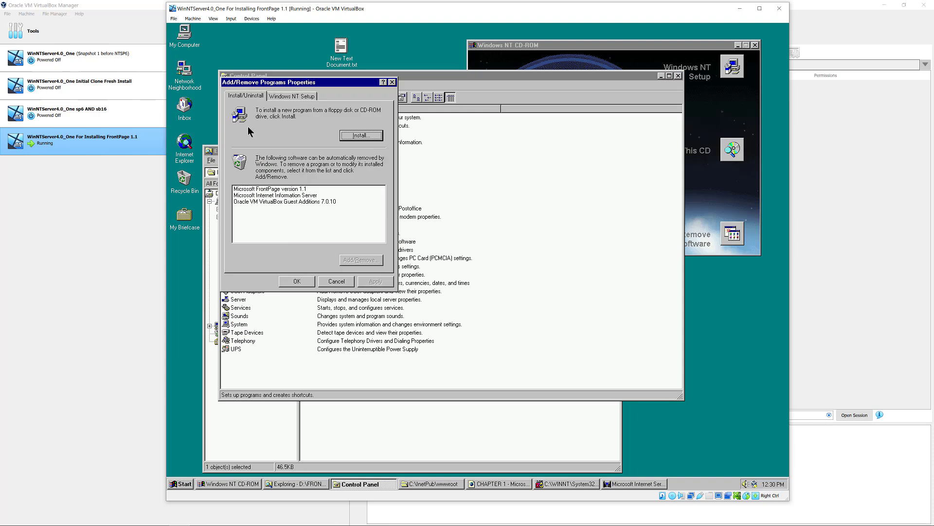
left_click(272, 190)
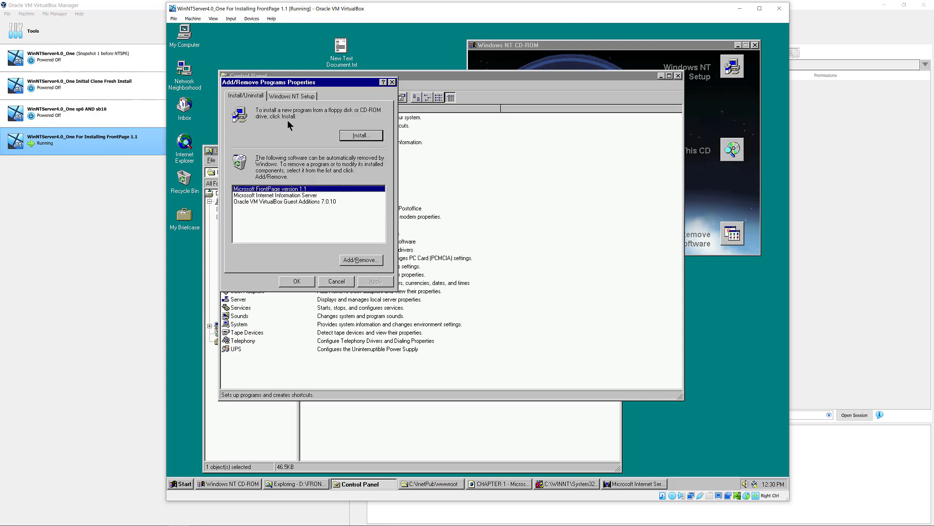
left_click(333, 282)
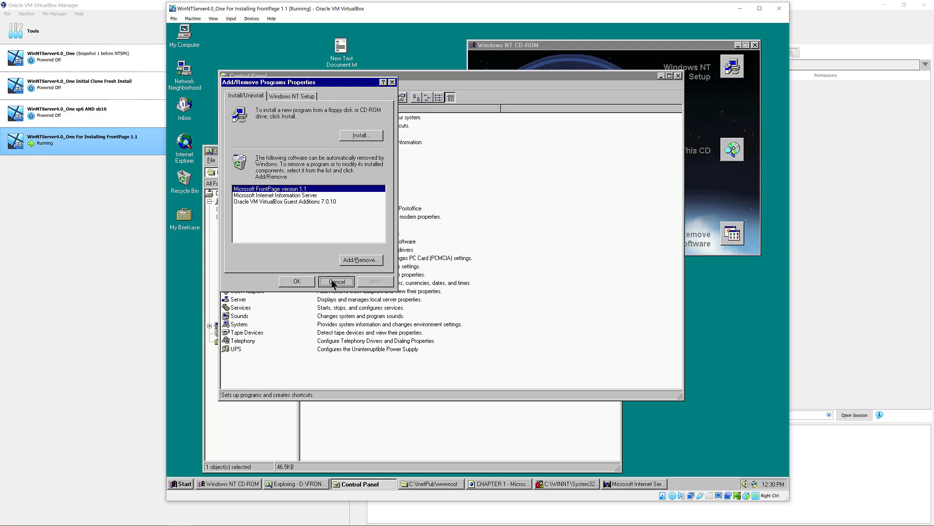
left_click(678, 76)
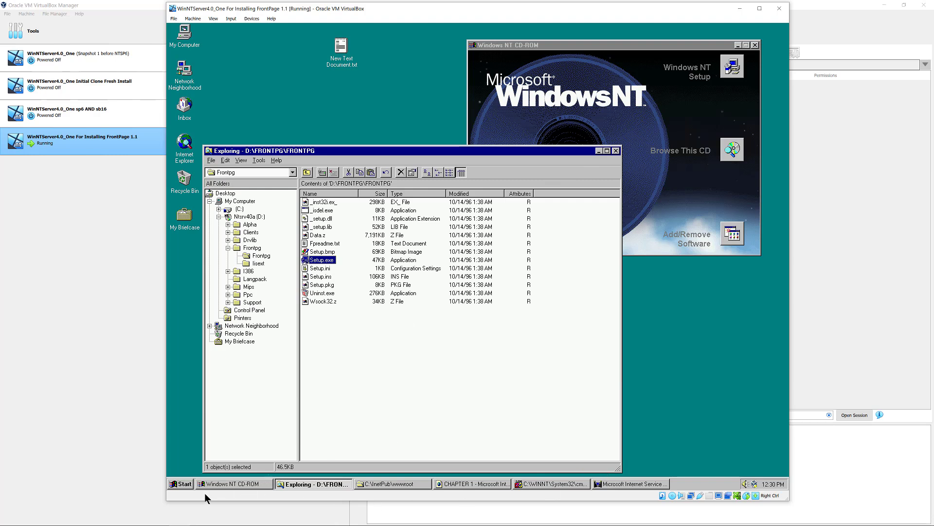
- Start FrontPage Editor from the Microsoft FrontPage 1.1 program group, confirm version 1.1 in About, and browse the File menu
left_click(182, 484)
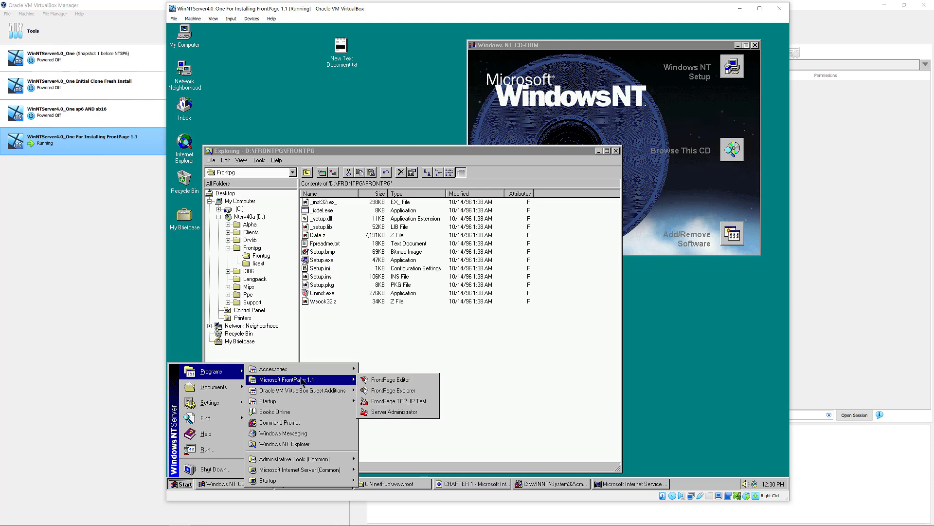
left_click(405, 382)
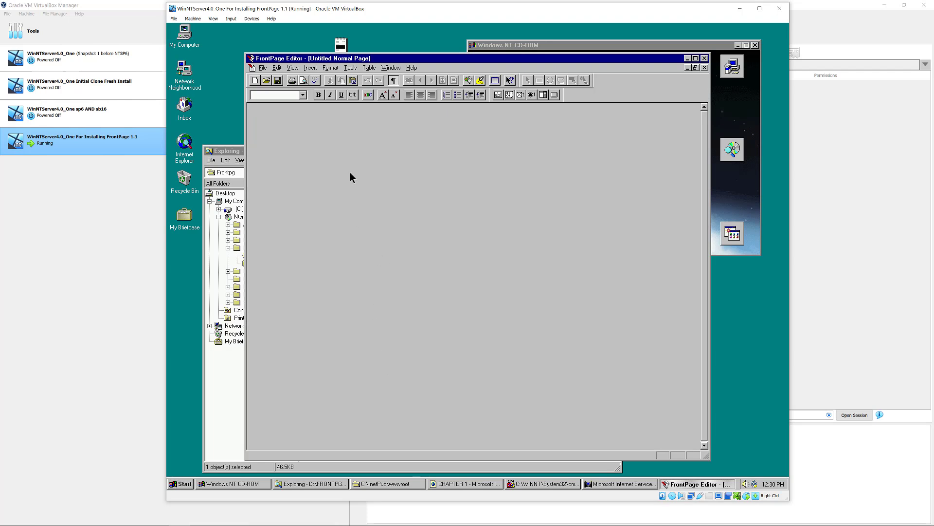
left_click(411, 68)
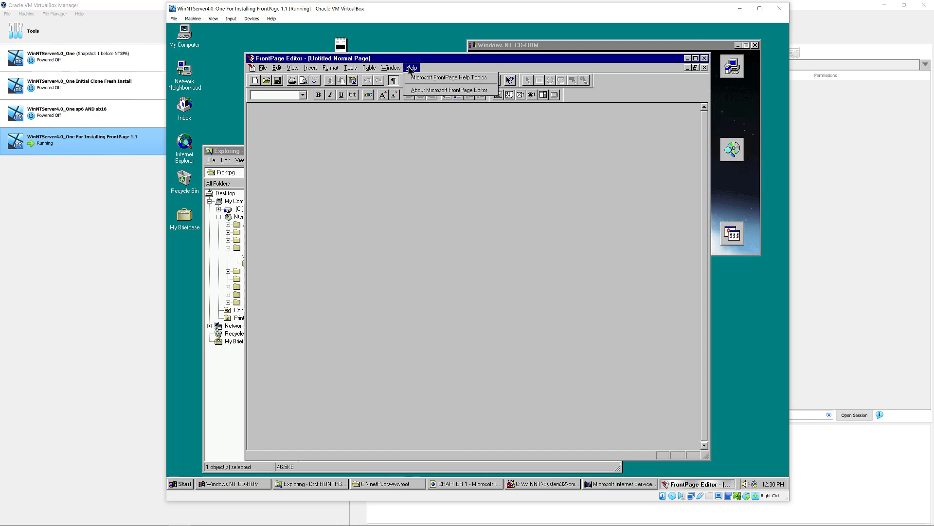
left_click(423, 91)
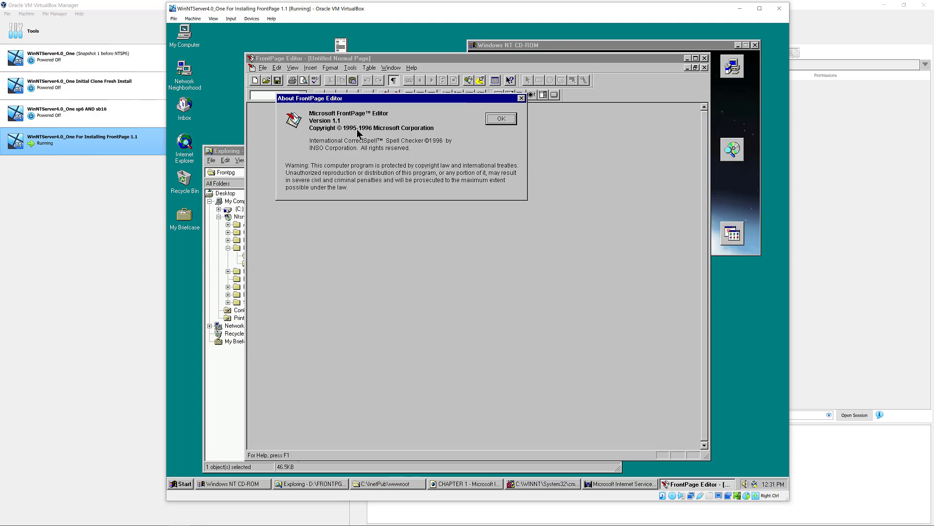
left_click(502, 120)
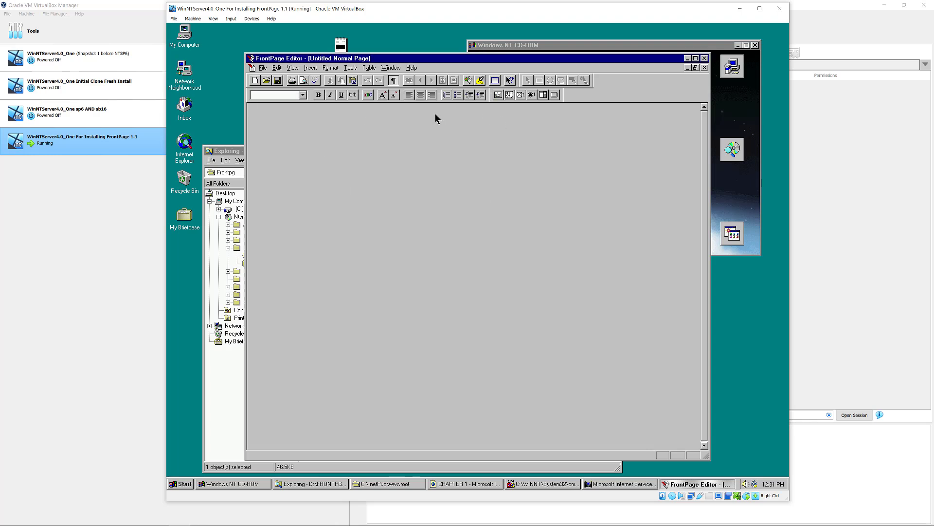
left_click(264, 68)
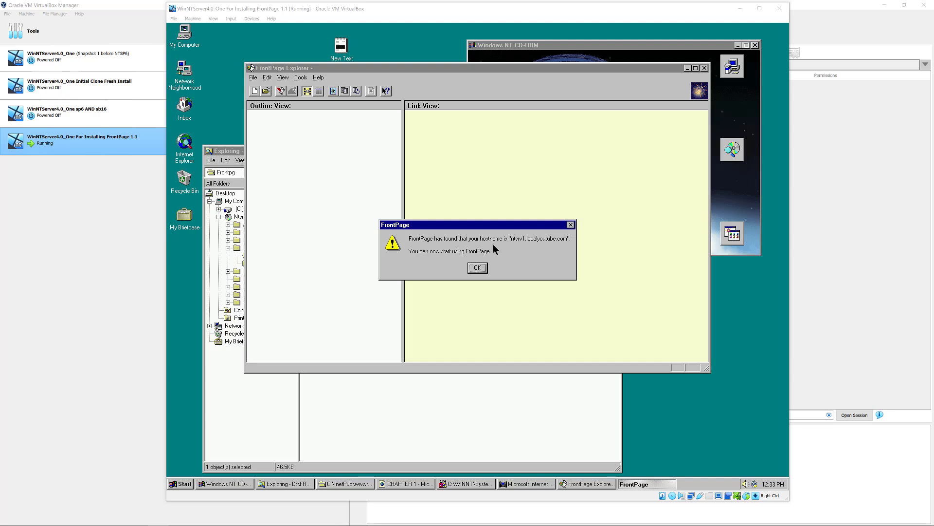
- Acknowledge the detected hostname message and check FrontPage Explorer's About version details
left_click(477, 268)
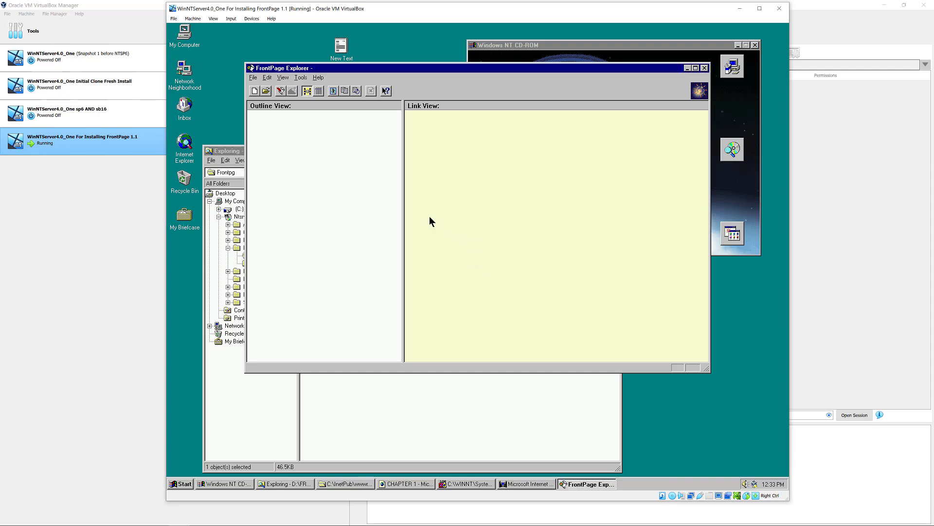
left_click(319, 78)
left_click(334, 103)
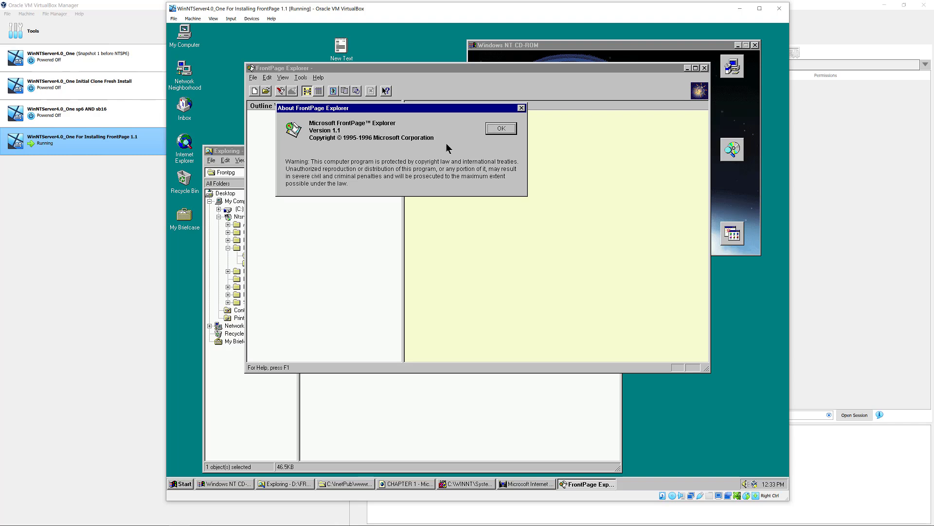
left_click(504, 130)
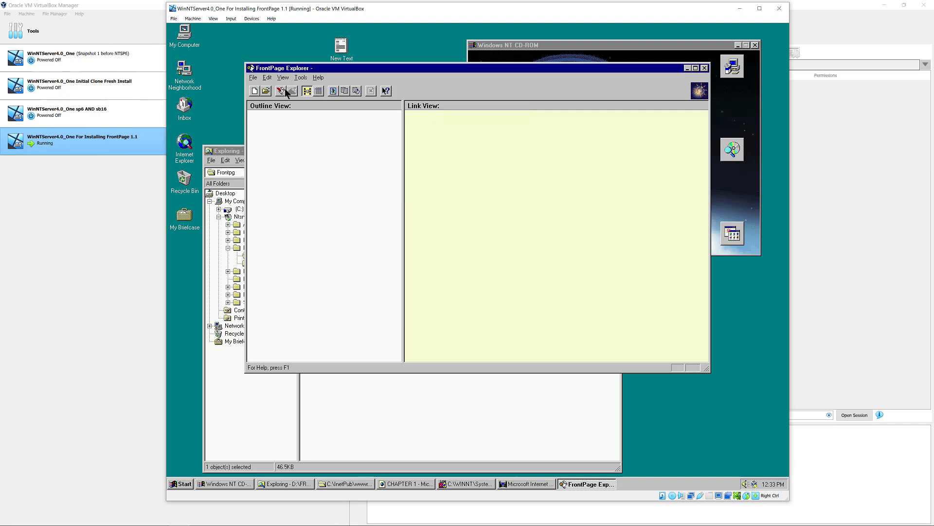
- Toggle the right pane between summary and link views, then browse the Tools and View menus
left_click(318, 92)
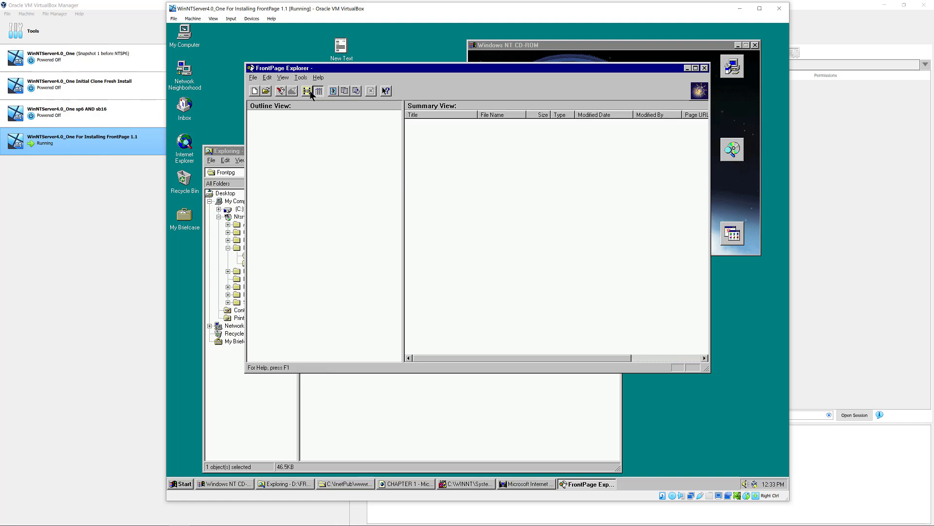
left_click(307, 91)
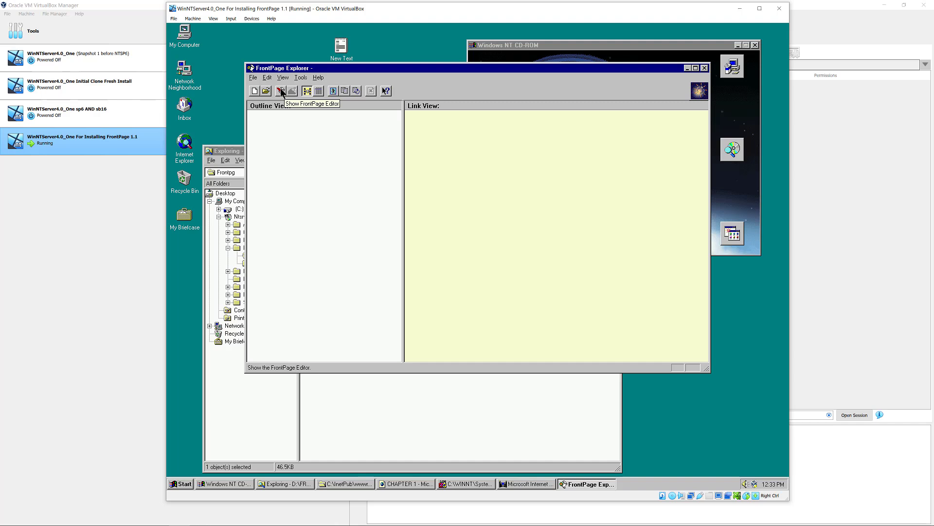
left_click(301, 77)
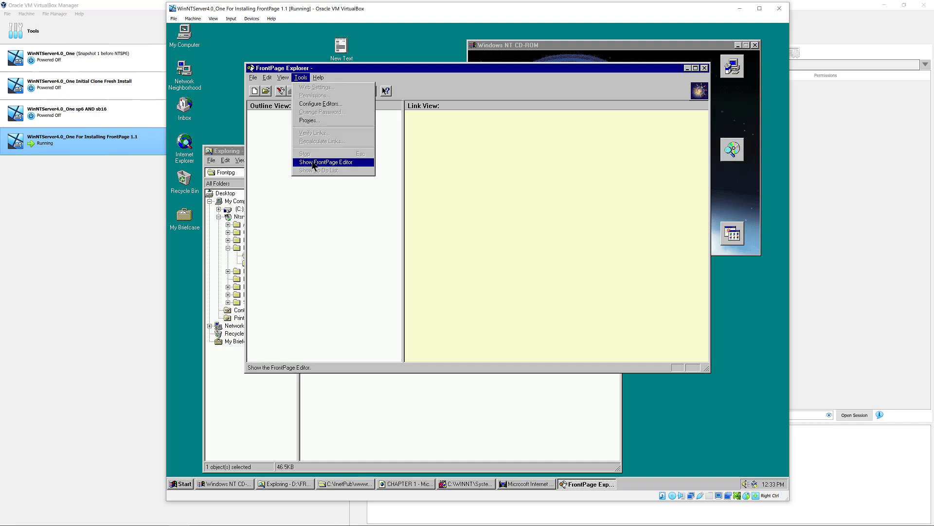
mouse_move(284, 79)
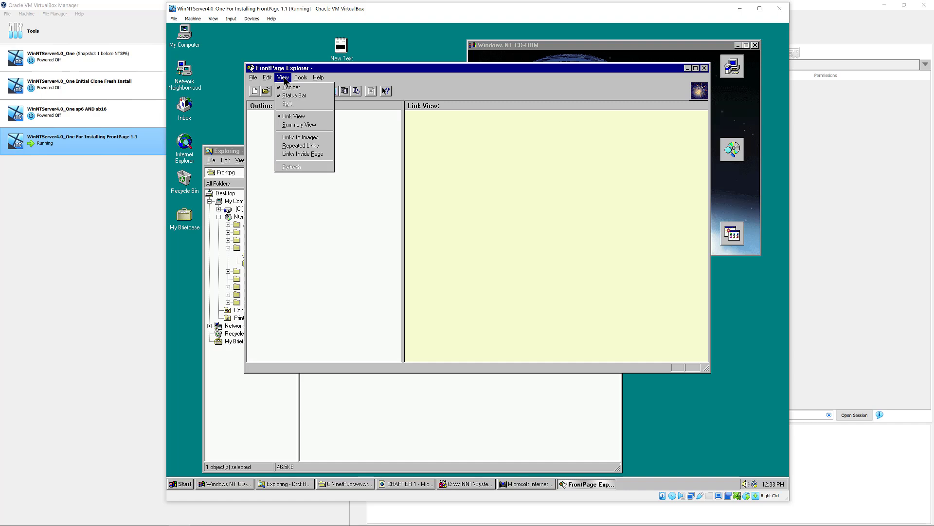
mouse_move(253, 78)
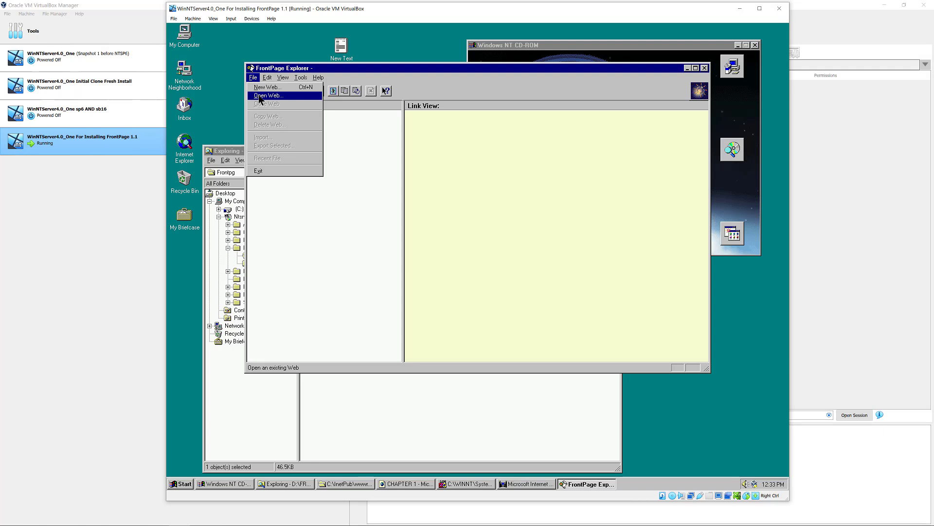
- Open the New Web dialog and read each template's description, from Corporate Presence Wizard to Project Web
left_click(304, 77)
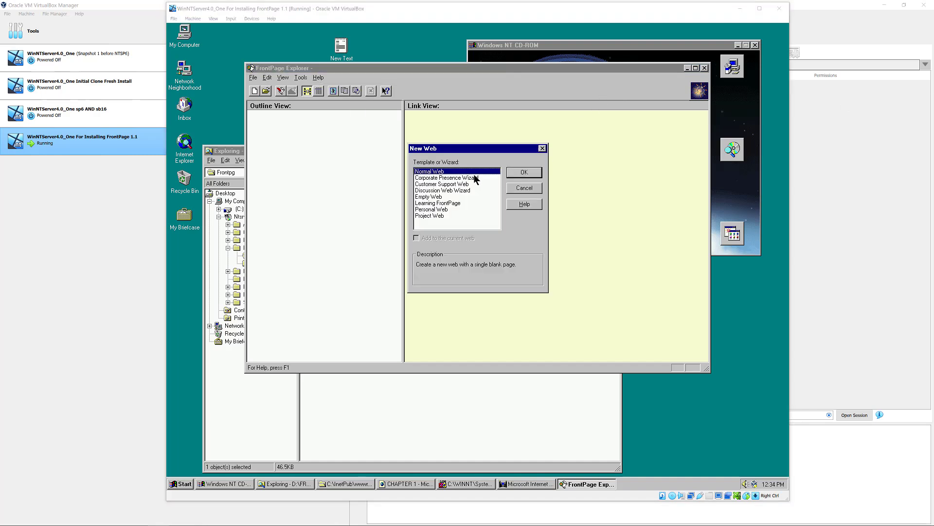
left_click(462, 178)
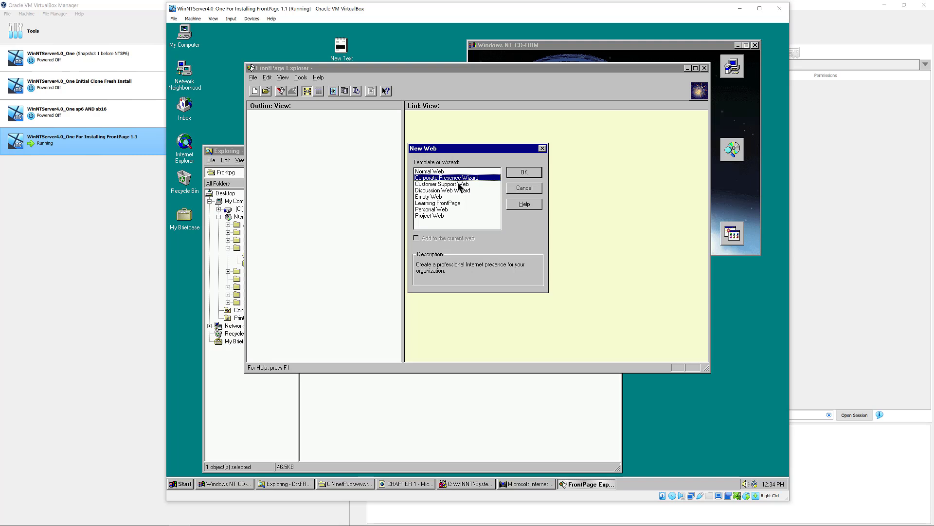
left_click(459, 184)
left_click(456, 191)
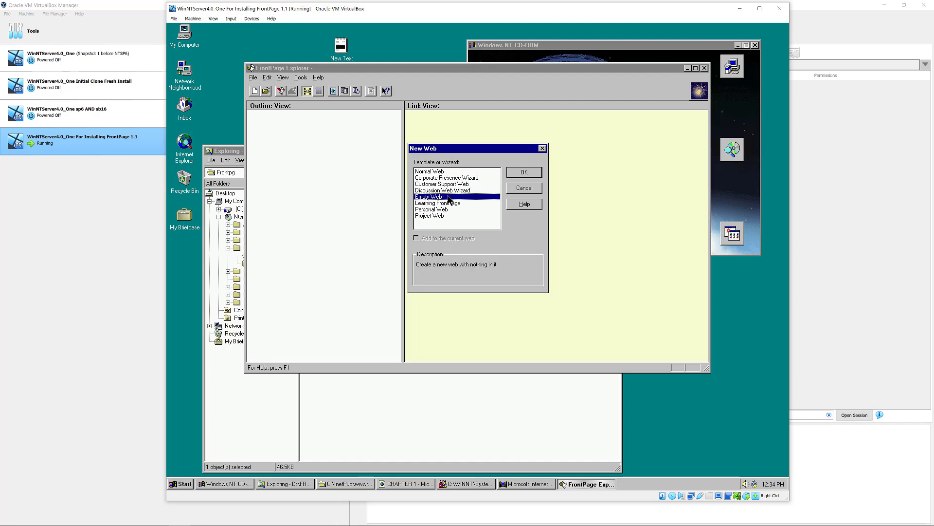
left_click(449, 205)
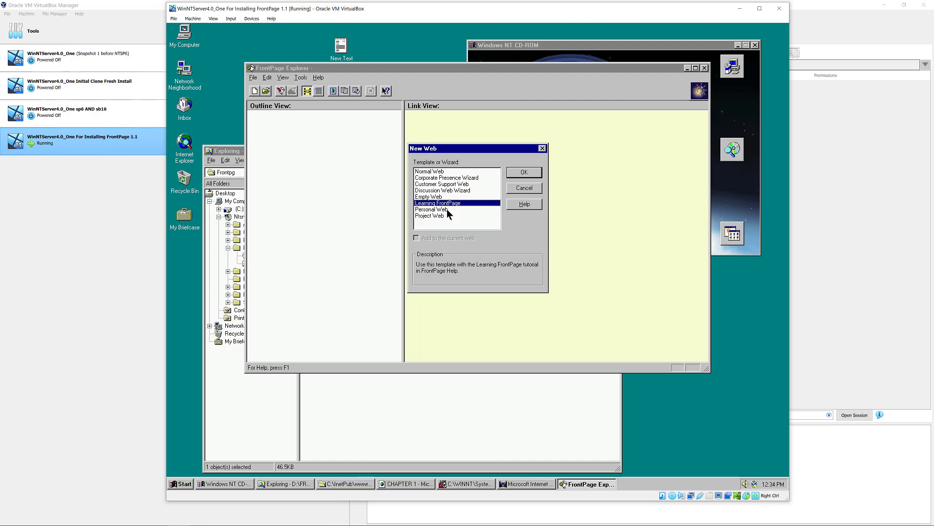
left_click(449, 213)
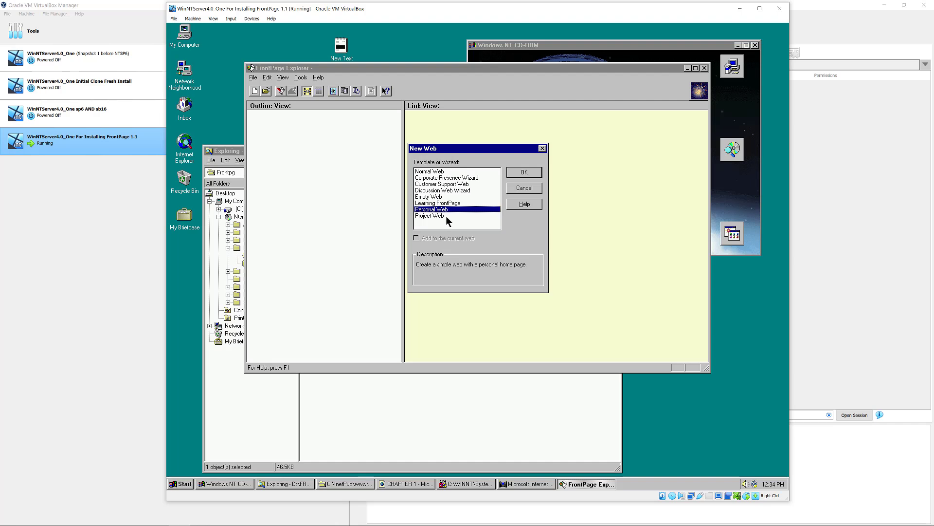
left_click(446, 217)
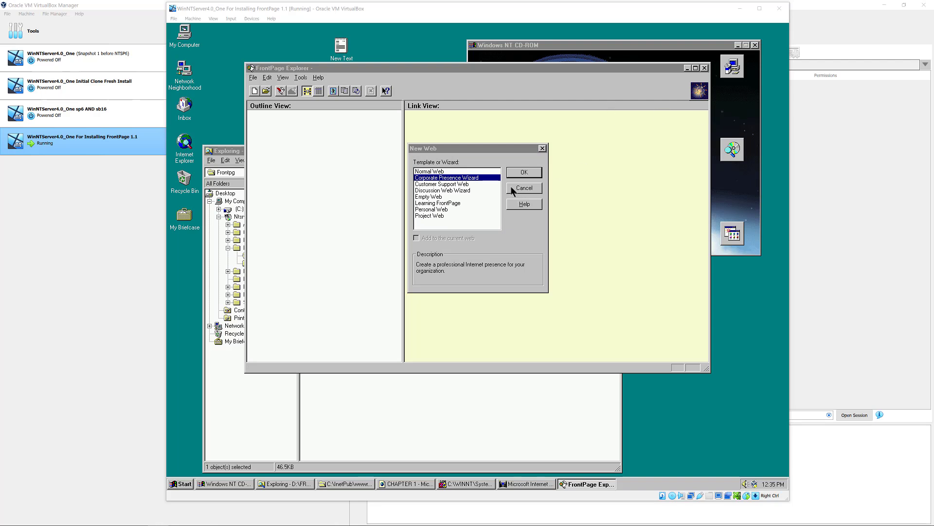
- Name the new Corporate Presence web Corp1, dismiss the error, and advance past the wizard's intro
left_click(523, 174)
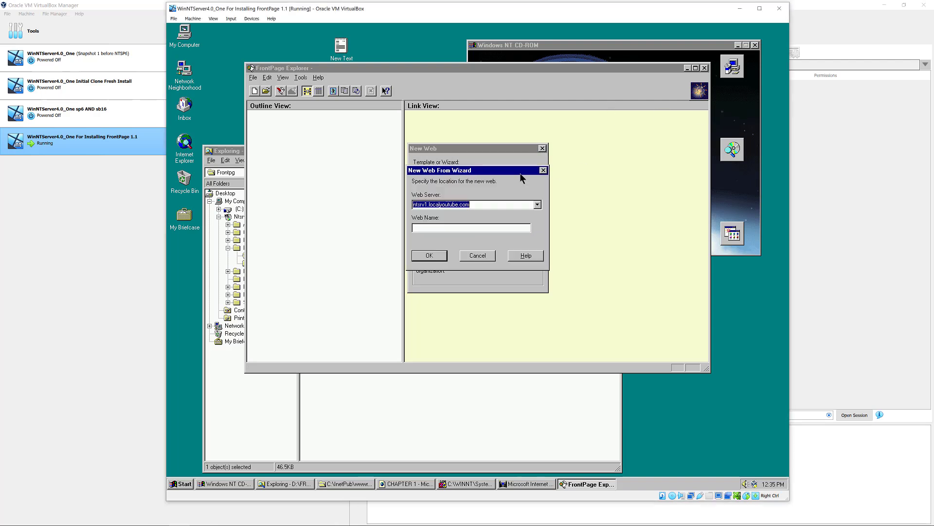
left_click(432, 228)
type("Corp0")
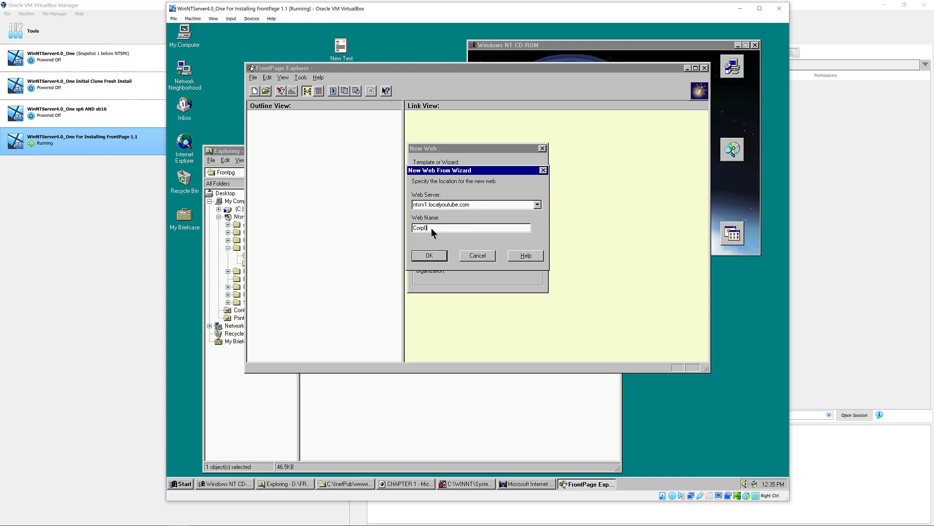
left_click(428, 254)
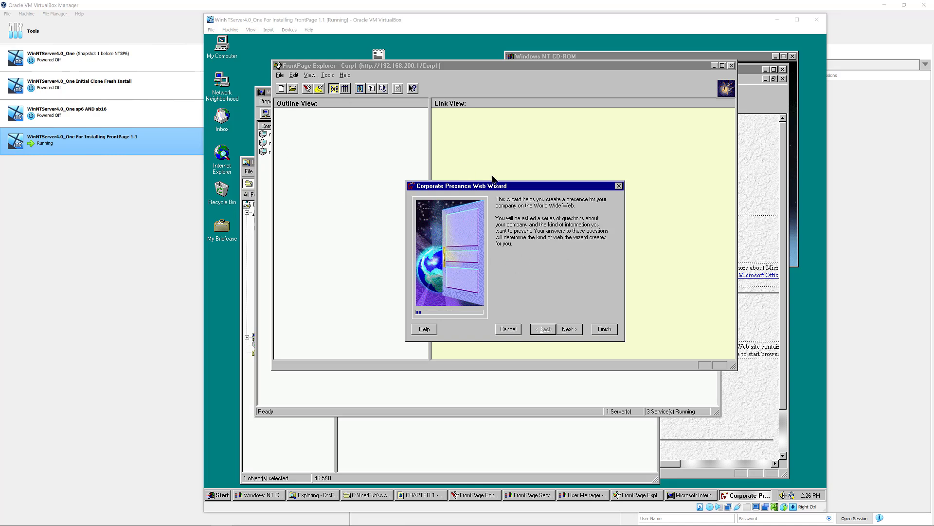
left_click(517, 190)
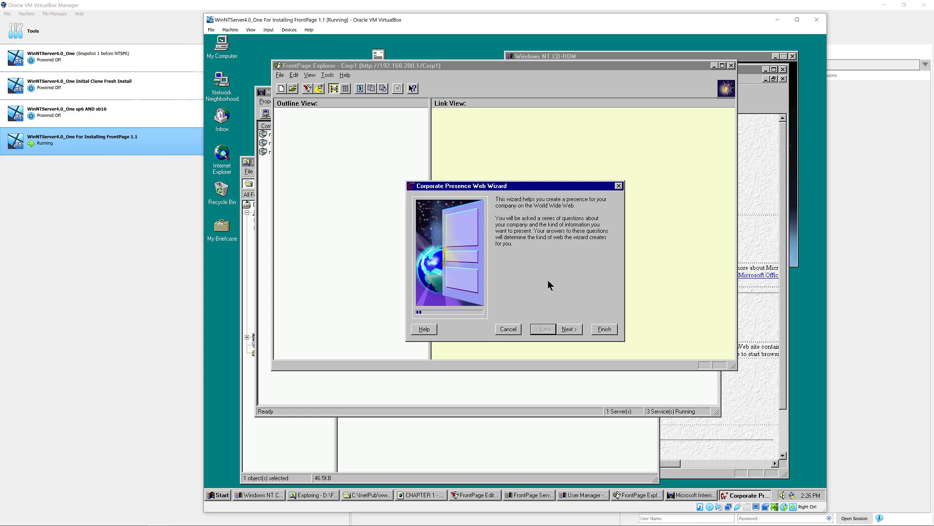
left_click(566, 330)
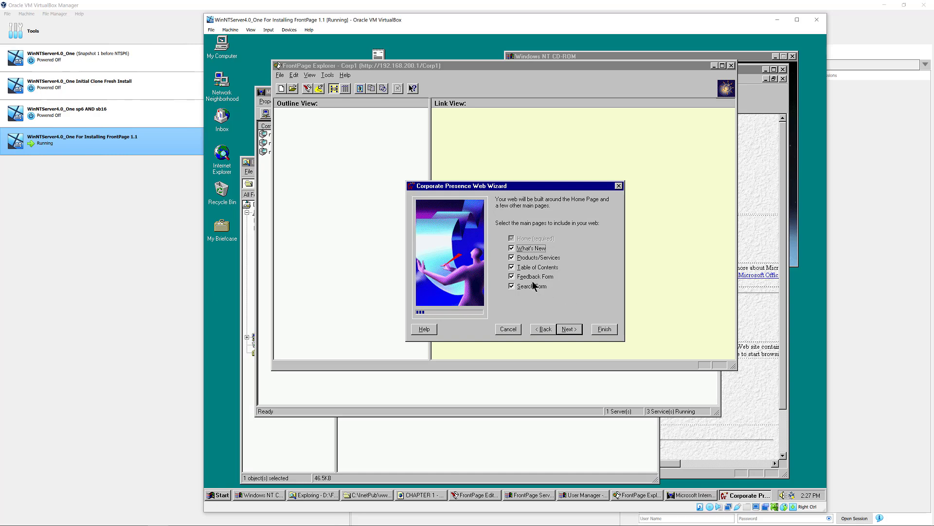
- Keep the main pages, including Search Form, and accept the home page and What's New topics
left_click(516, 286)
left_click(514, 286)
left_click(567, 333)
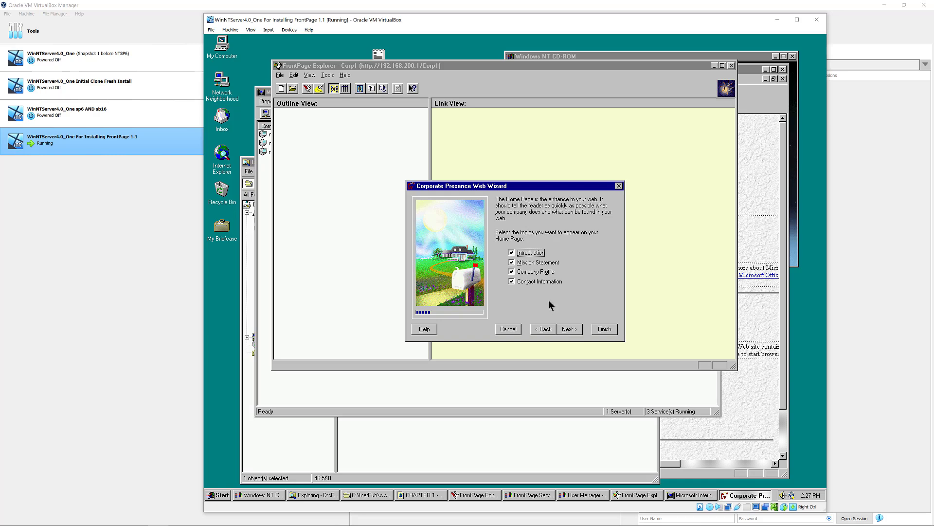
left_click(512, 272)
left_click(568, 329)
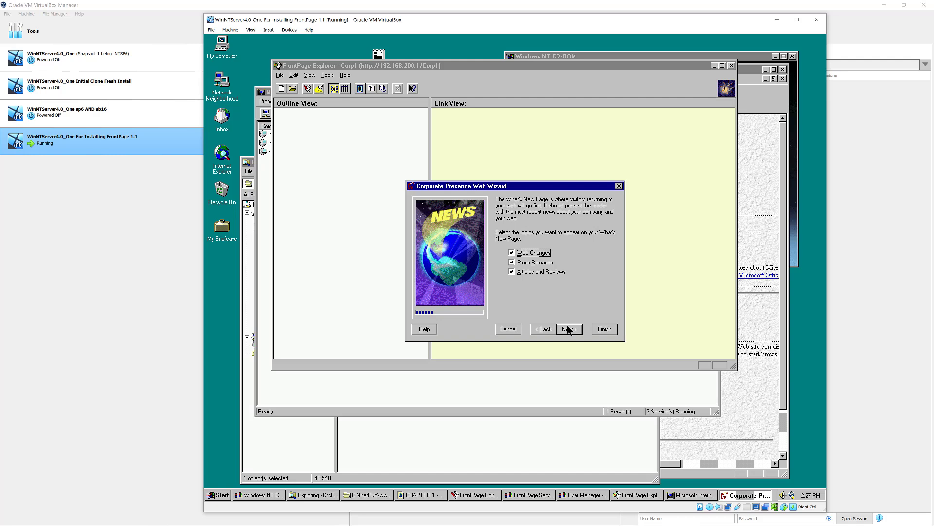
left_click(569, 330)
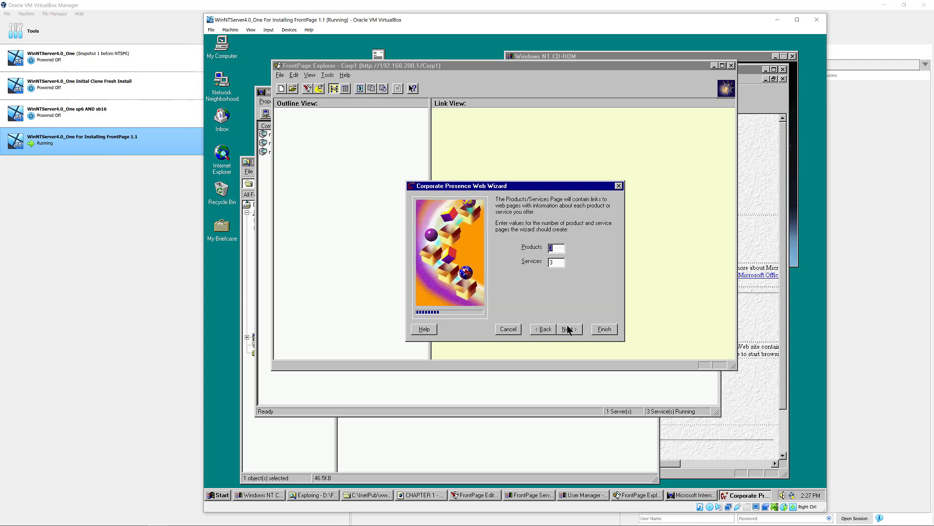
- Set 3 products and 3 services, and drop FAX Number from the feedback form fields
left_click(554, 249)
left_click_drag(552, 250, 547, 248)
left_click_drag(553, 260, 535, 263)
left_click(570, 330)
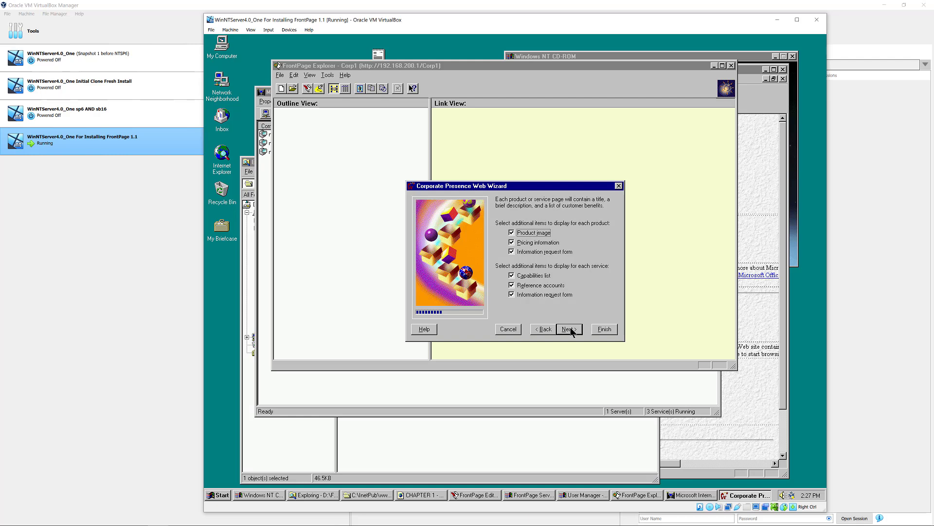
left_click(571, 330)
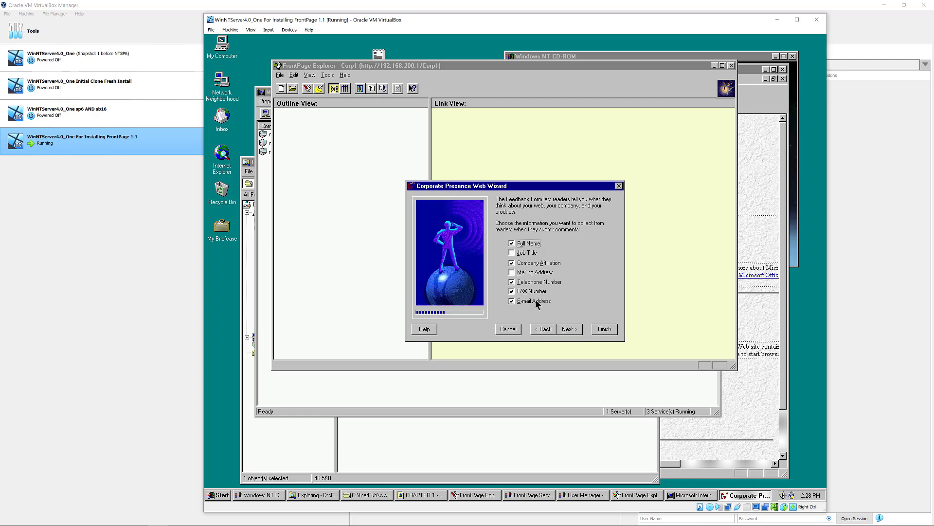
left_click(512, 291)
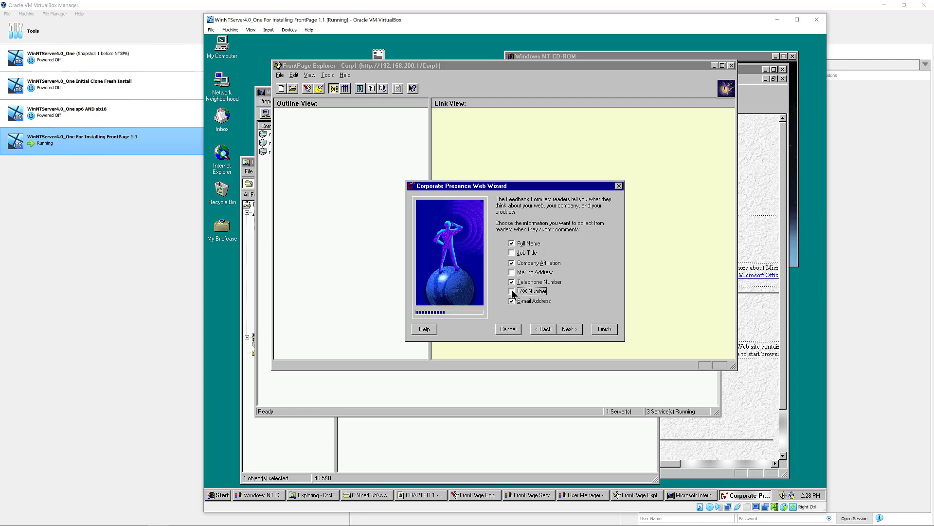
left_click(568, 330)
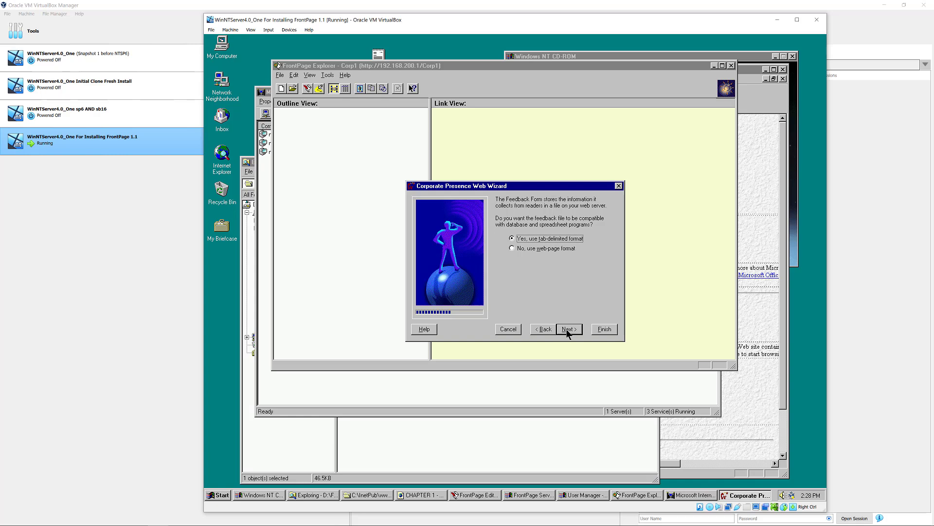
- Keep tab-delimited feedback storage and the default table of contents and page top/bottom options
left_click(568, 335)
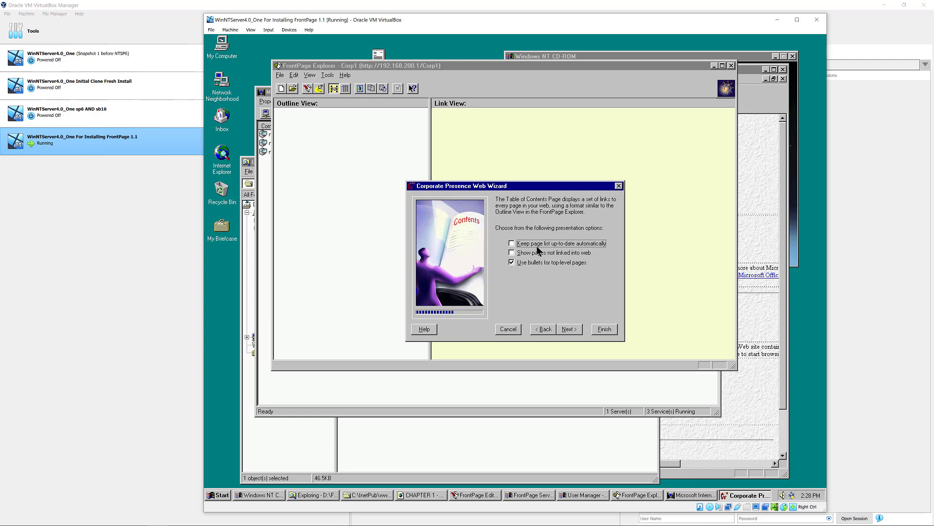
left_click(539, 257)
left_click(565, 328)
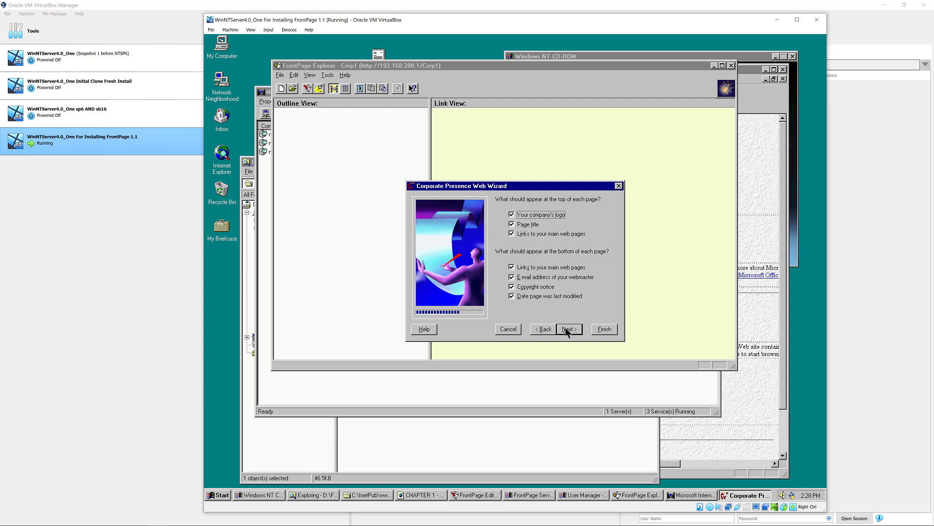
left_click(567, 333)
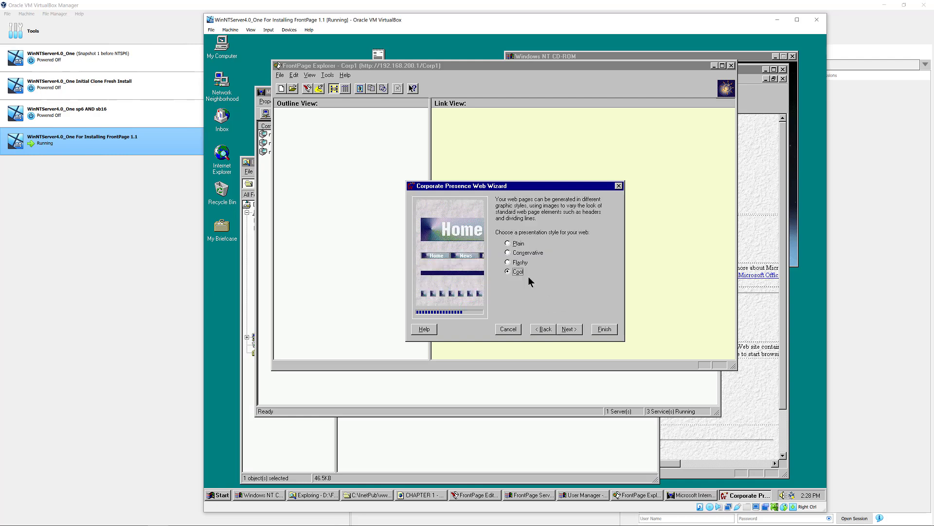
- Compare the Plain, Conservative, Flashy and Cool presentation styles, then choose Flashy
left_click(511, 245)
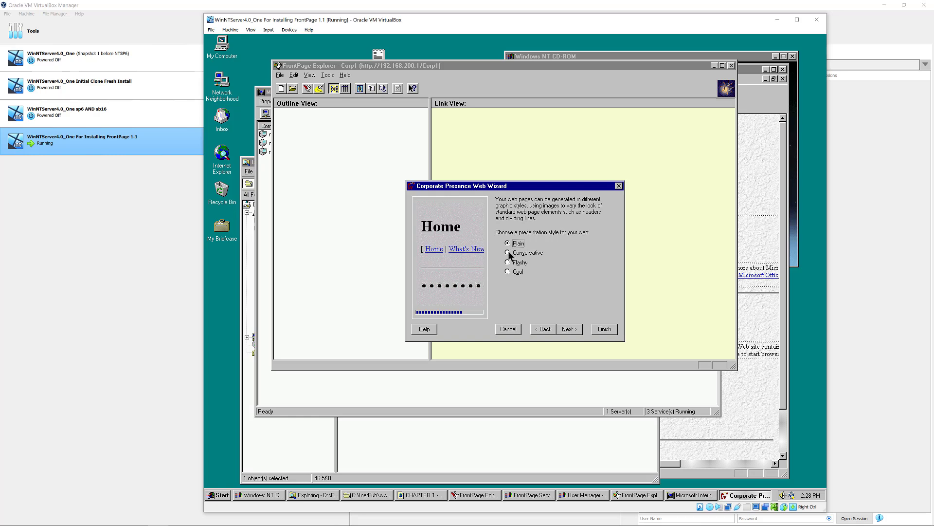
left_click(509, 253)
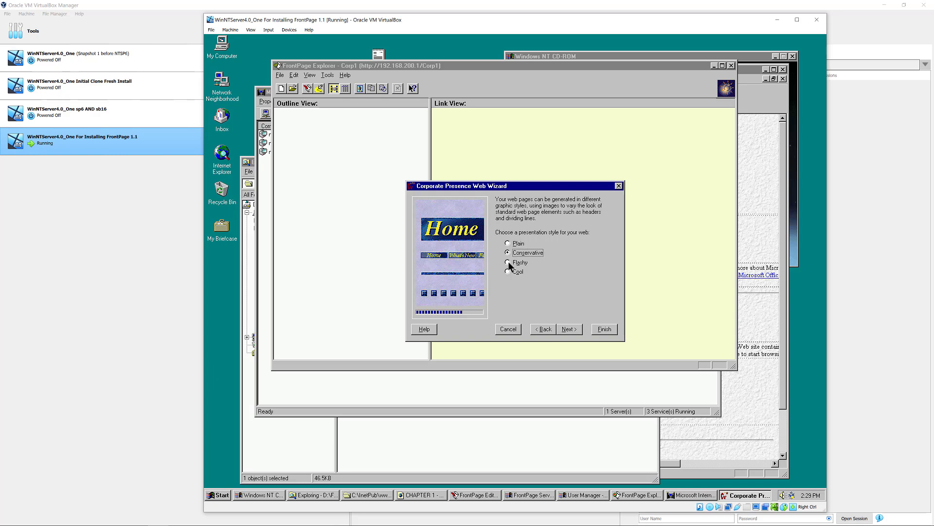
left_click(509, 264)
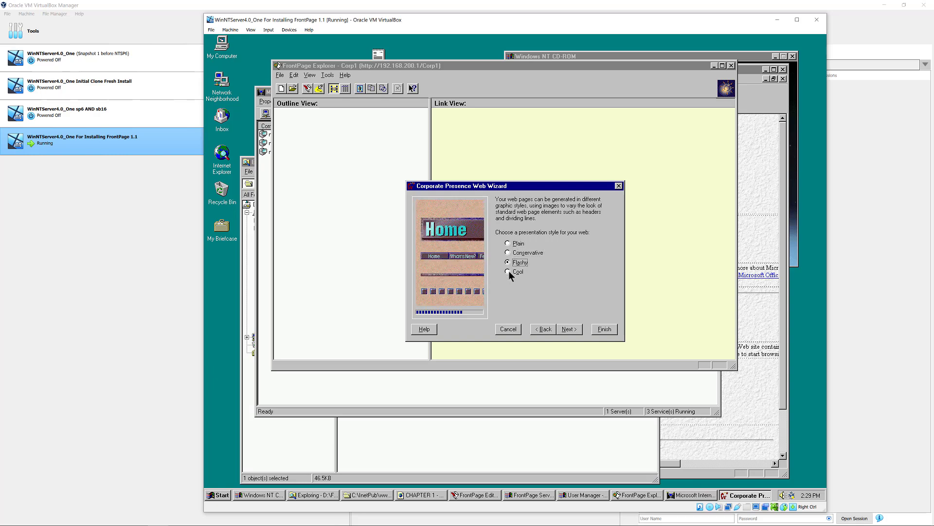
left_click(509, 271)
left_click(507, 263)
left_click(508, 272)
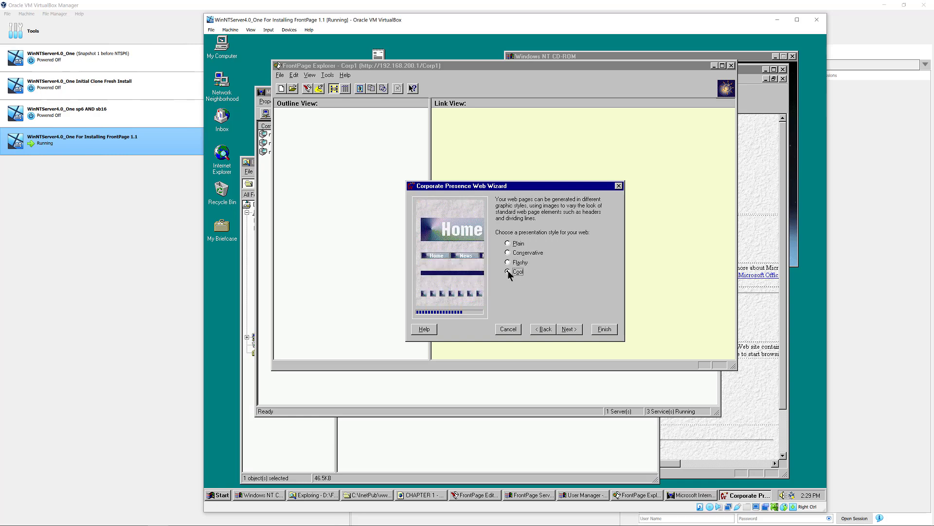
left_click(507, 263)
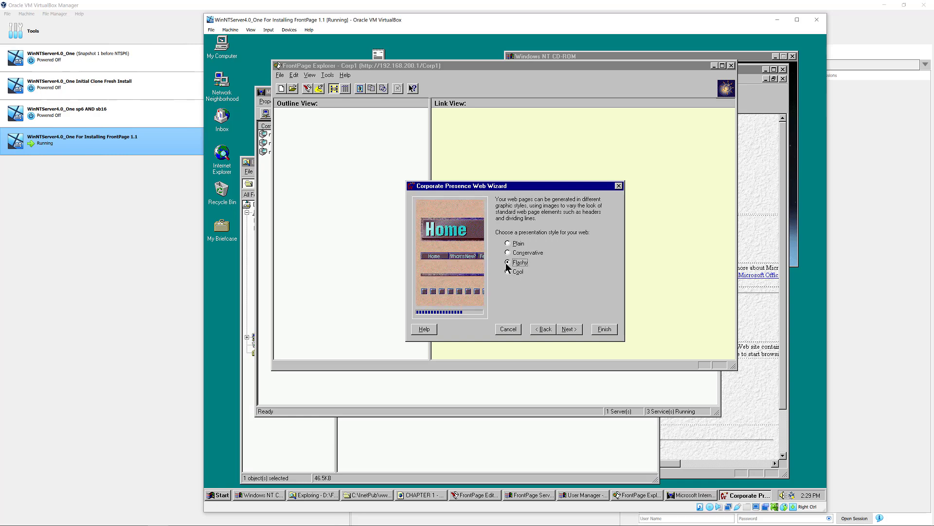
- Try the Grey Texture 4 and White Texture 1 backgrounds, then settle on White Texture 2 and continue
left_click(565, 329)
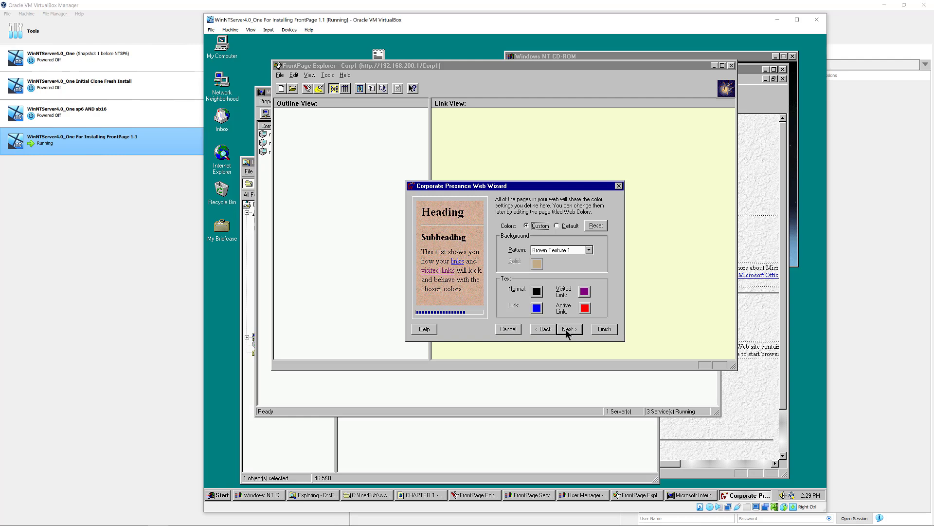
left_click(588, 251)
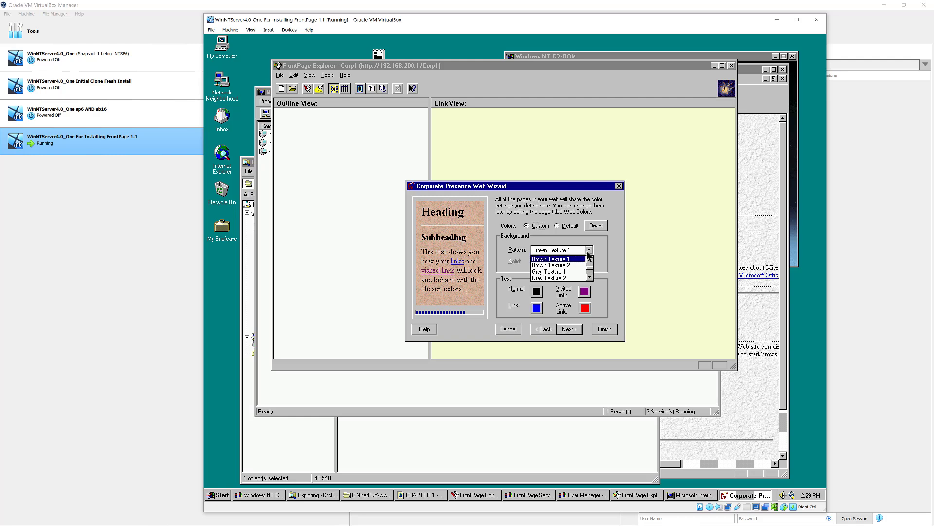
left_click(588, 253)
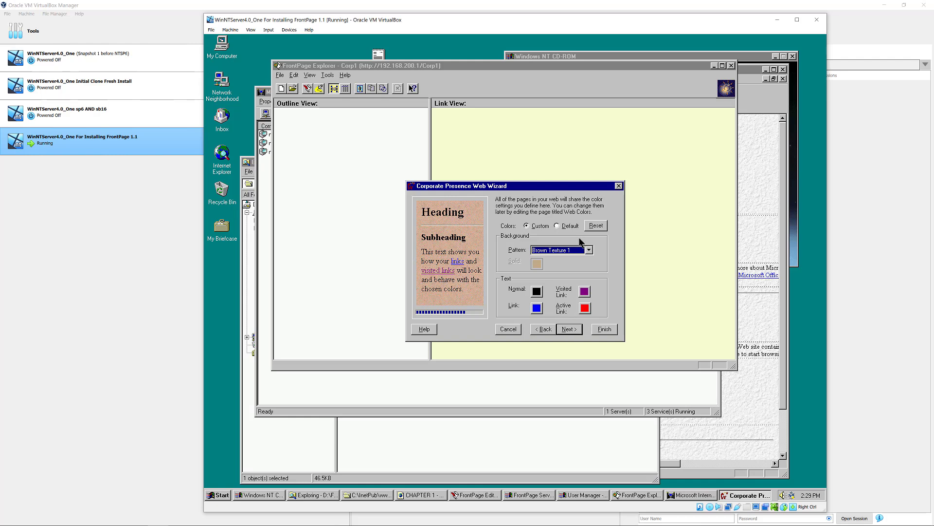
left_click(589, 250)
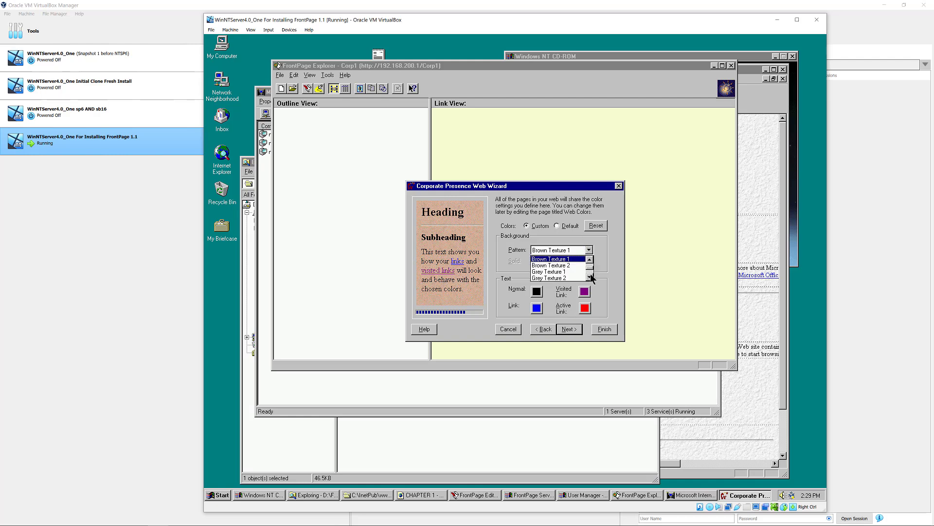
left_click(591, 273)
left_click(565, 265)
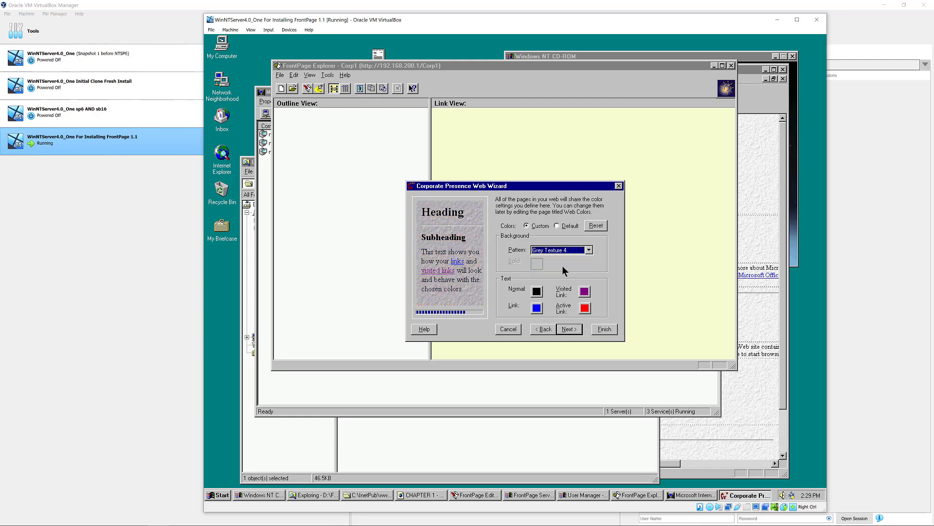
left_click(589, 250)
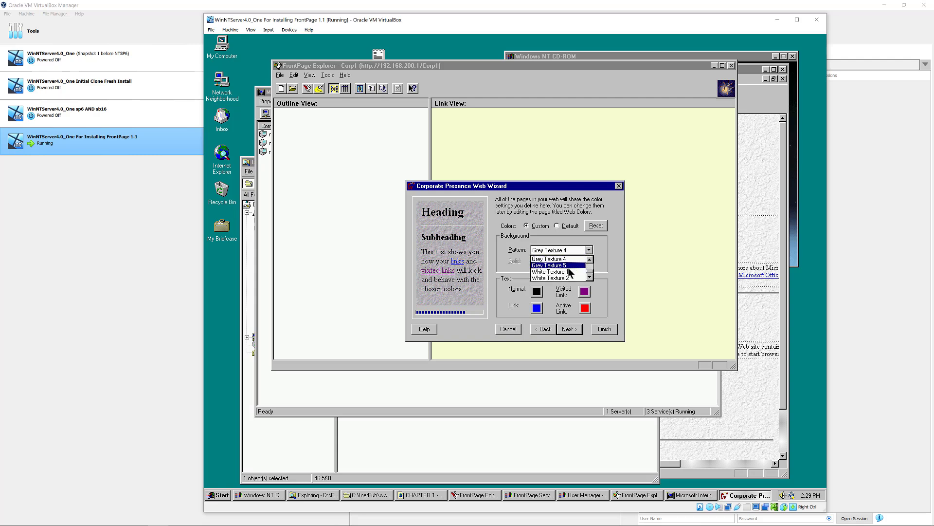
left_click(564, 272)
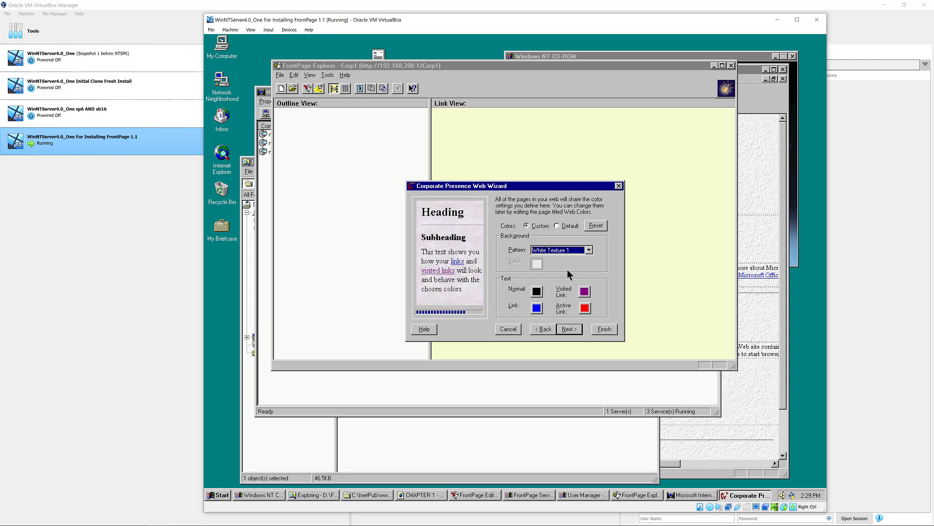
left_click(589, 250)
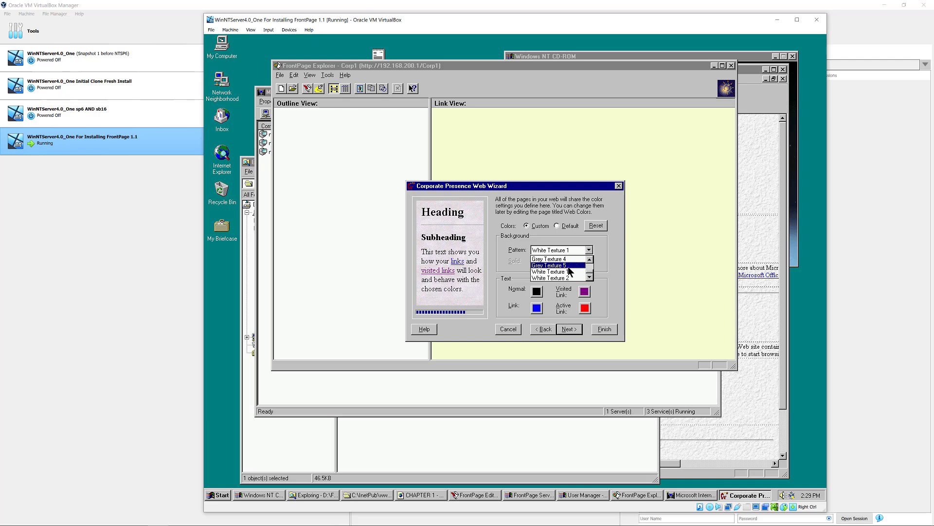
left_click(568, 277)
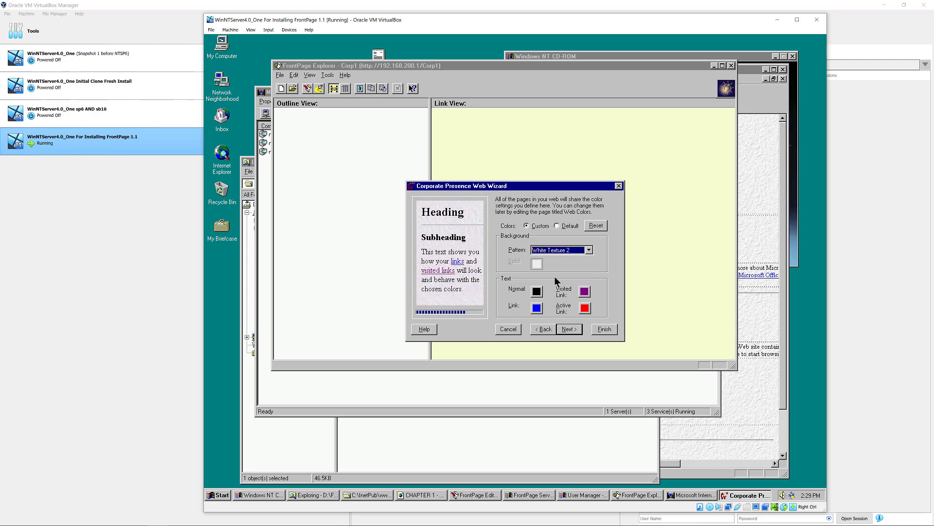
left_click(568, 329)
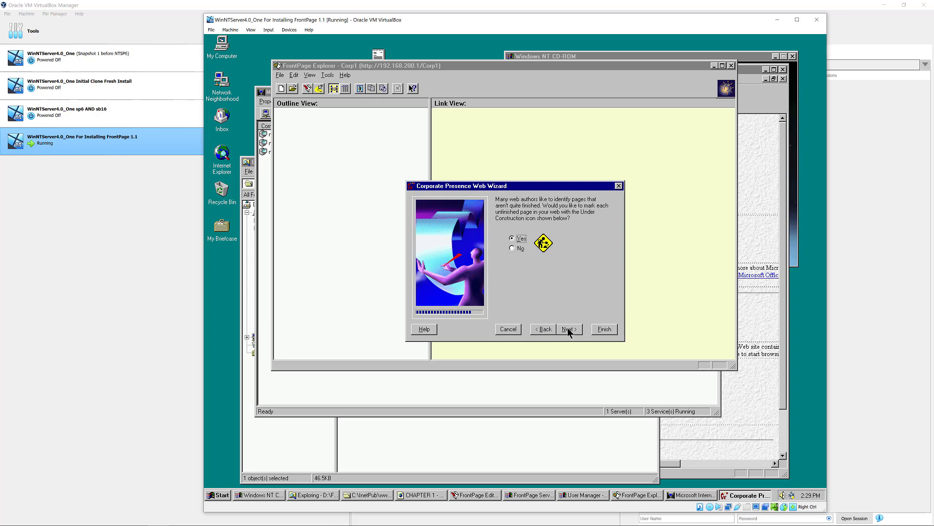
- Accept the Under Construction, company name and contact pages of the Corporate Presence wizard, then finish
left_click(567, 328)
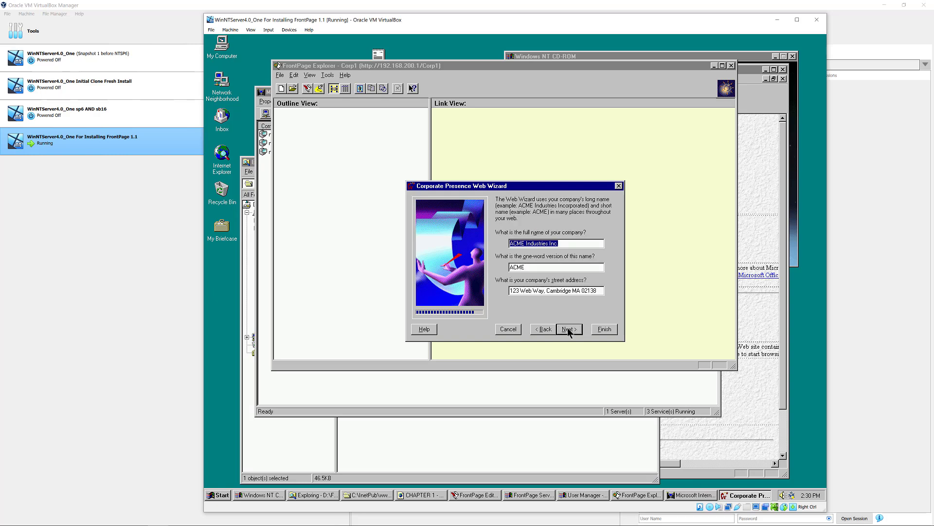
left_click(518, 245)
left_click(567, 329)
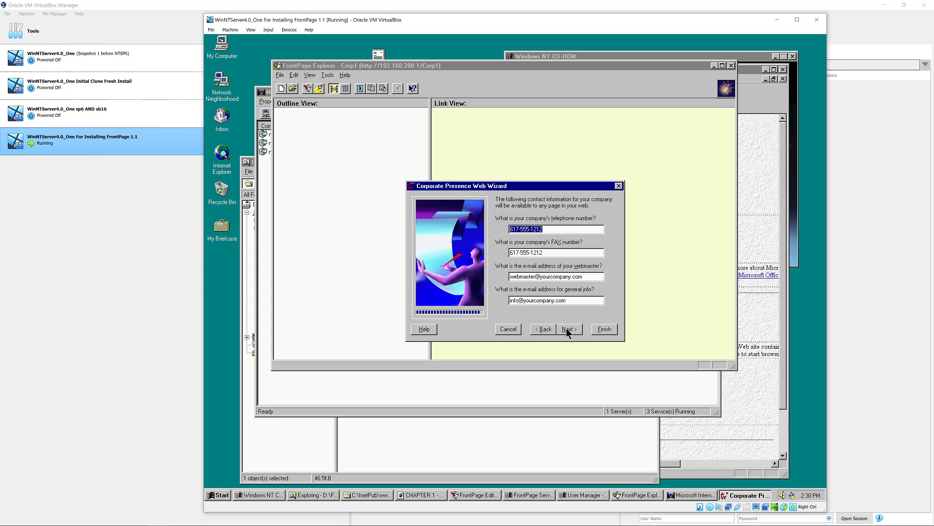
left_click(568, 330)
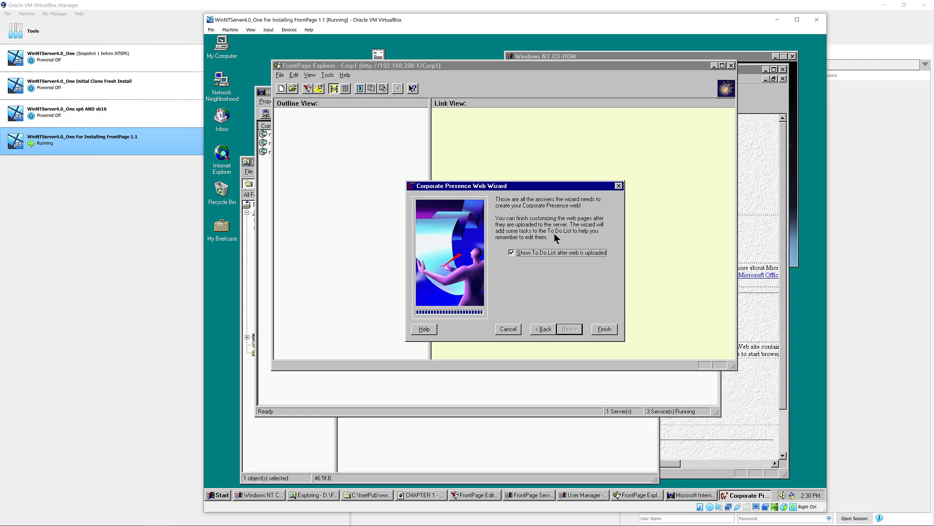
left_click(602, 331)
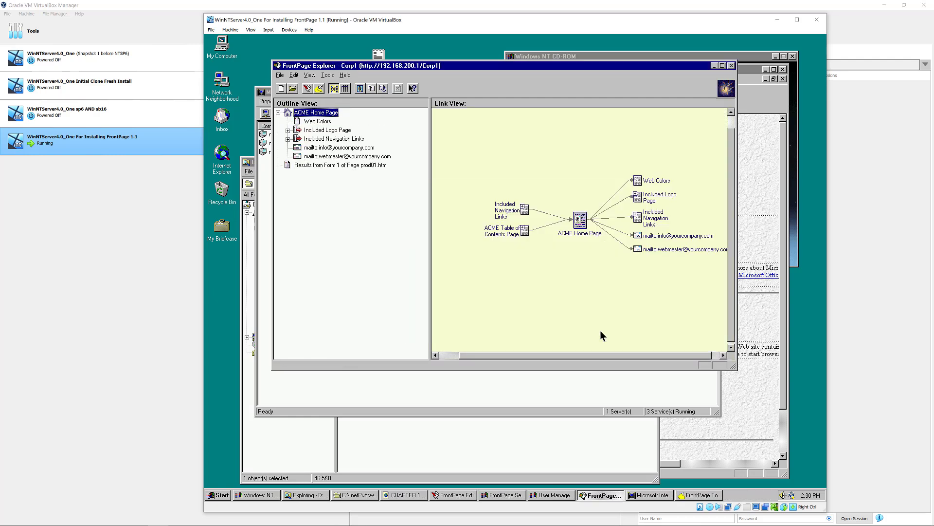
- Enlarge the Explorer window and expand the Included Navigation Links and ACME Table of Contents nodes
left_click_drag(734, 367, 754, 428)
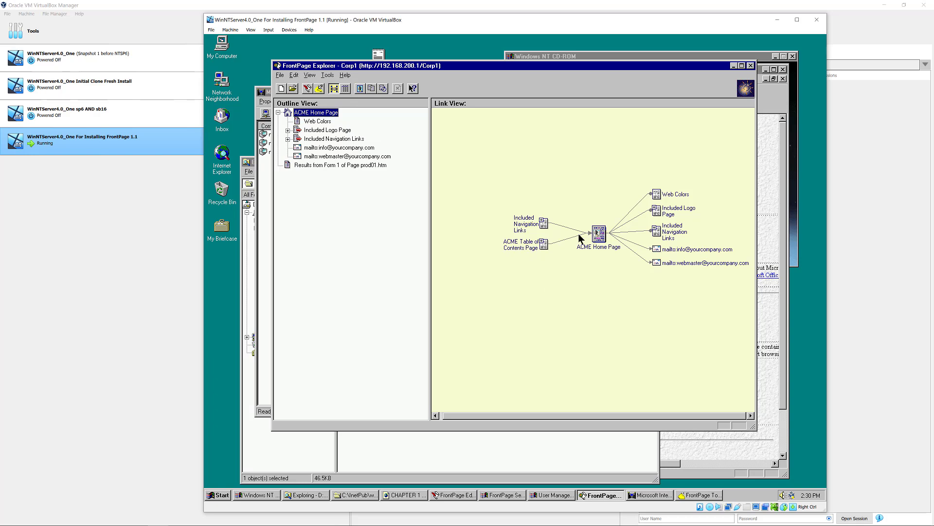
left_click(542, 220)
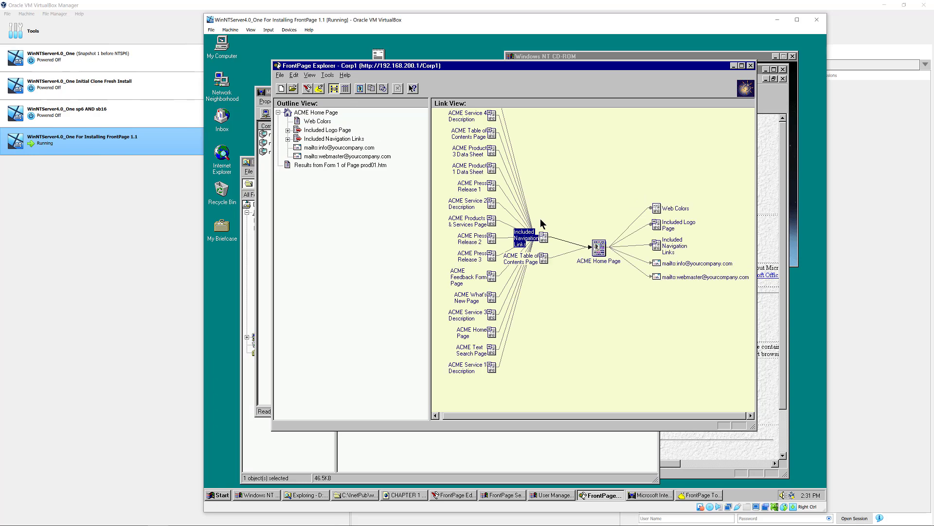
left_click(543, 235)
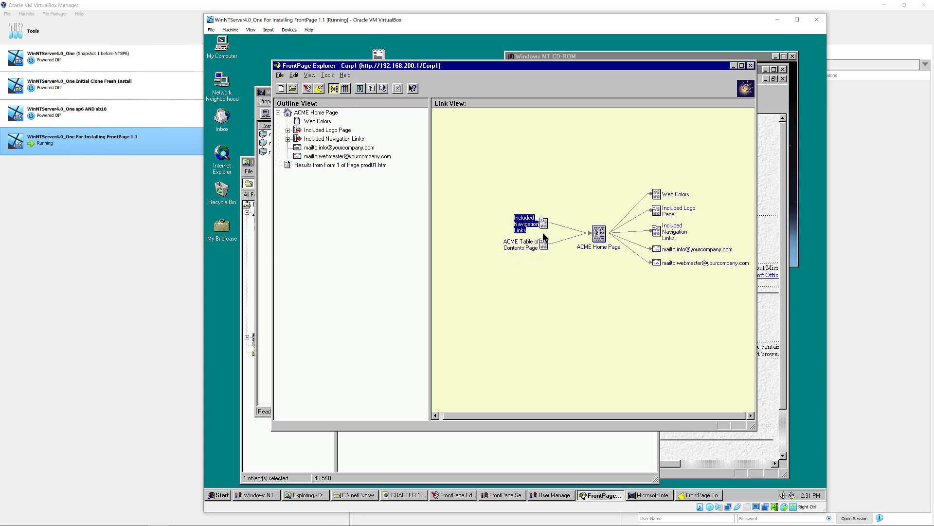
left_click(543, 242)
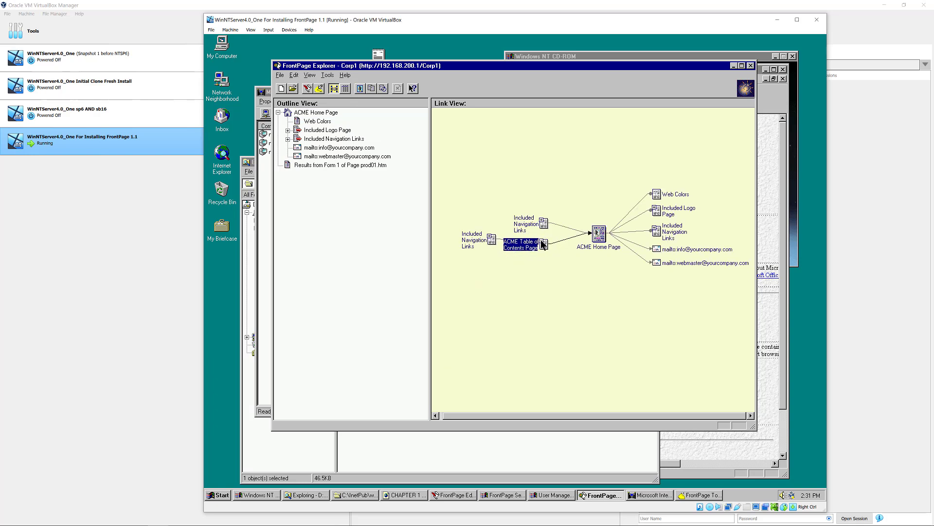
left_click(490, 237)
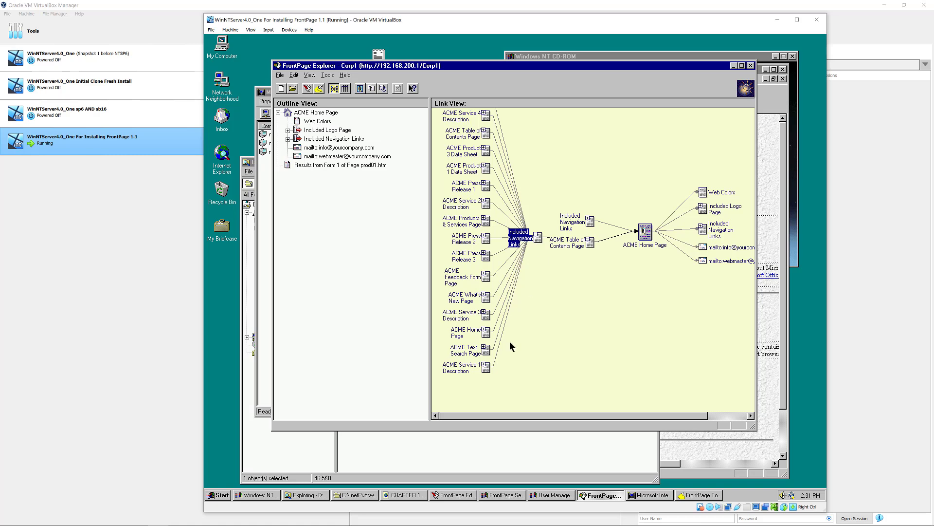
- Expand the Service 1, Products & Services and further navigation-links branches, then scroll the Link View
left_click(484, 365)
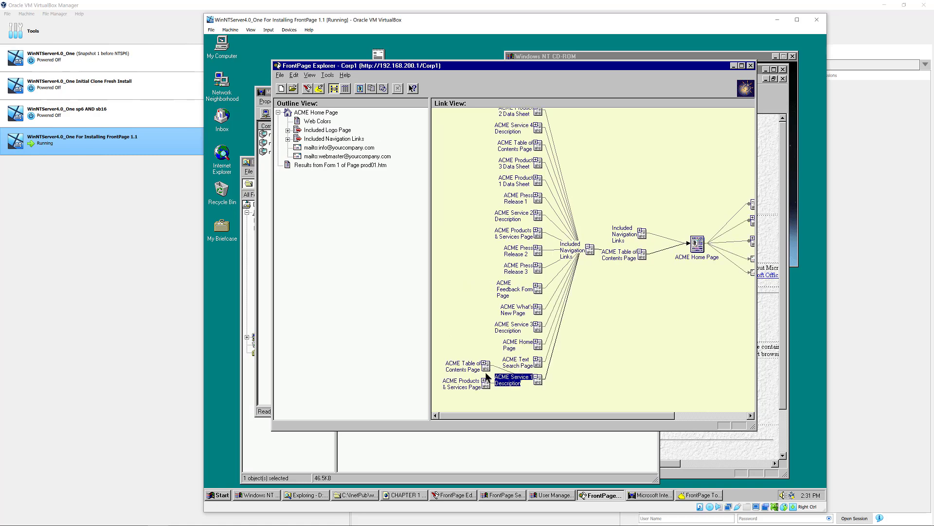
left_click(486, 383)
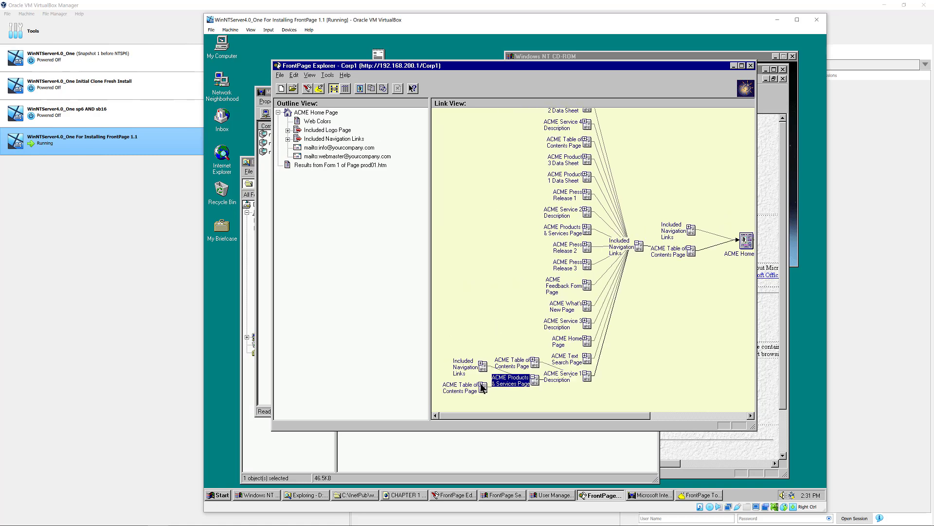
left_click(480, 384)
left_click(469, 387)
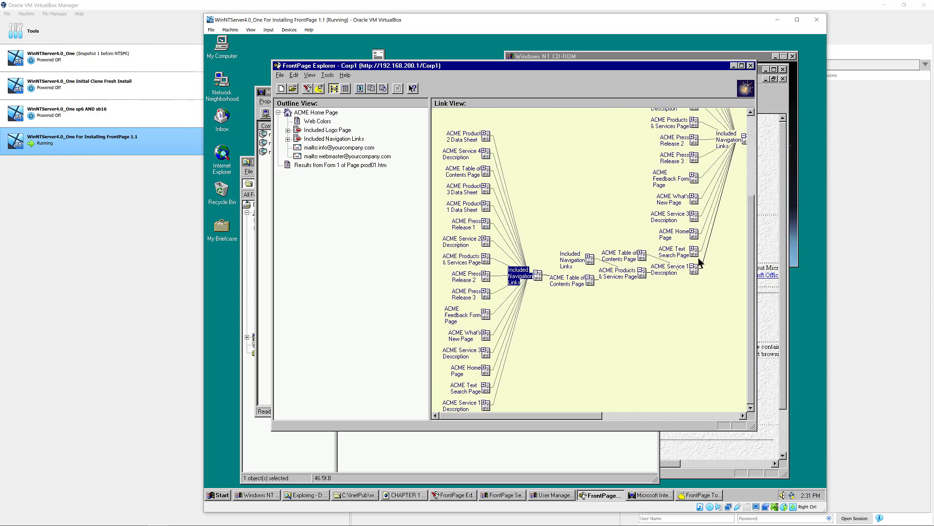
left_click_drag(585, 415, 733, 409)
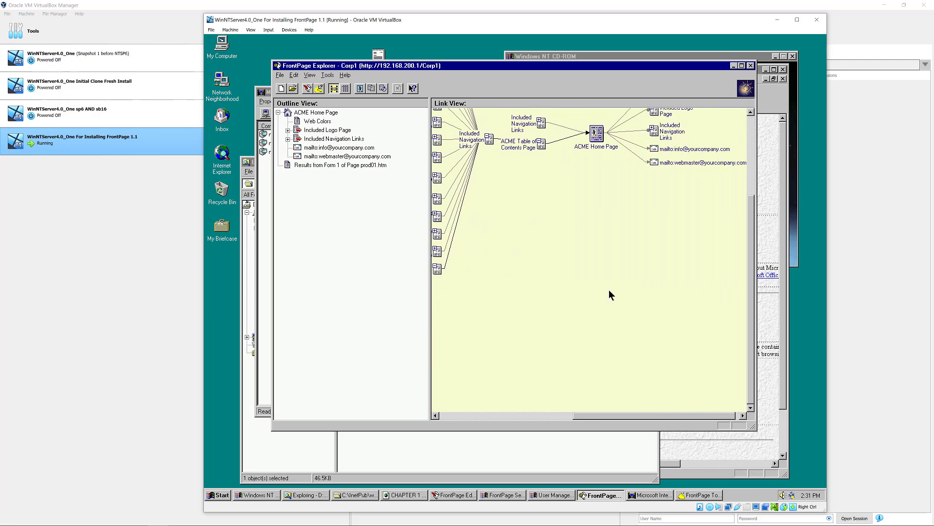
left_click(750, 119)
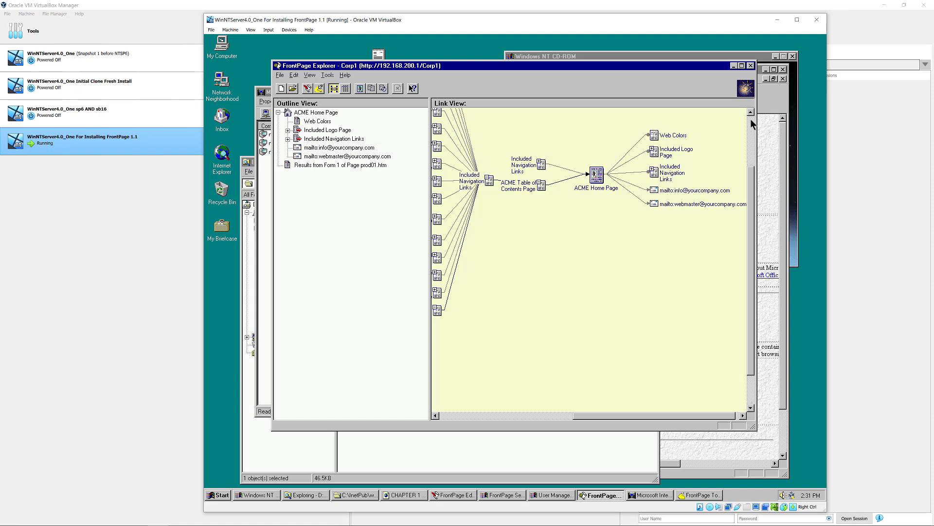
- Show the Corp1 files in Summary View, widen the Title column, and scroll through the list
left_click(346, 89)
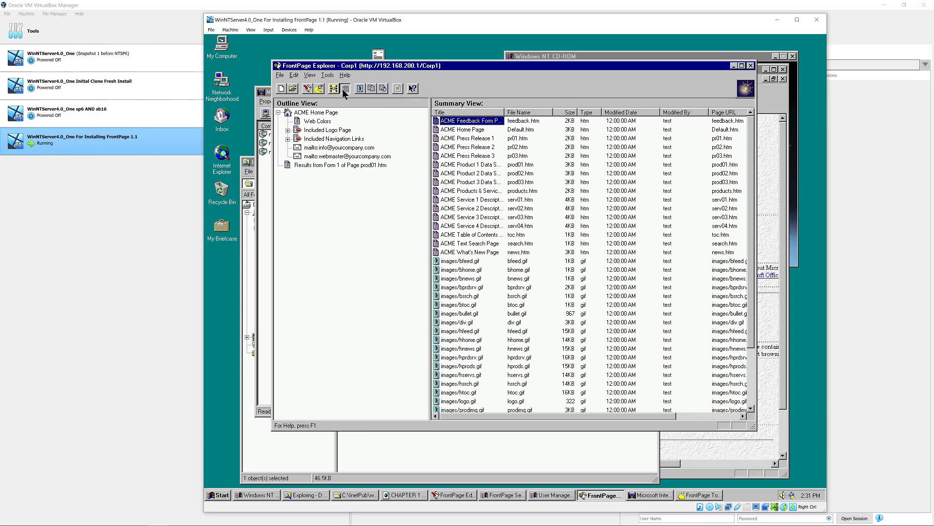
scroll(482, 204, "down", 1)
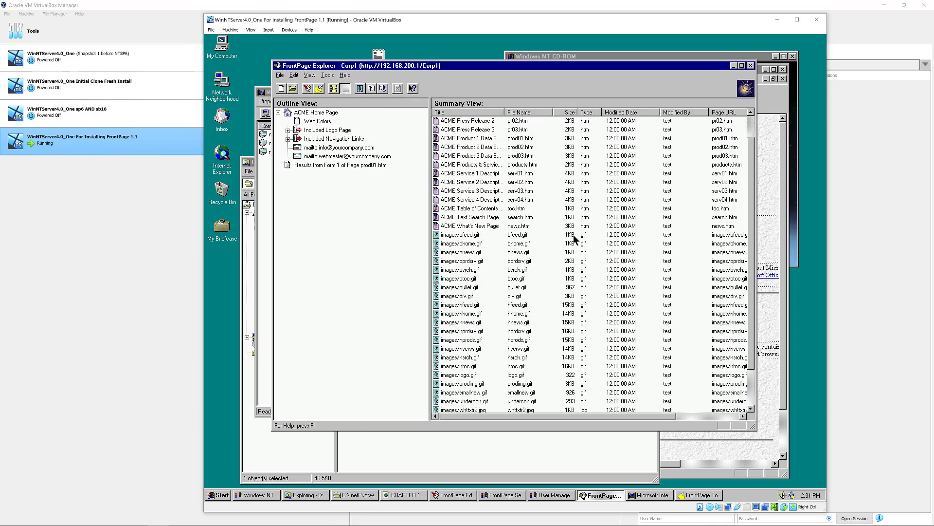
key("Home")
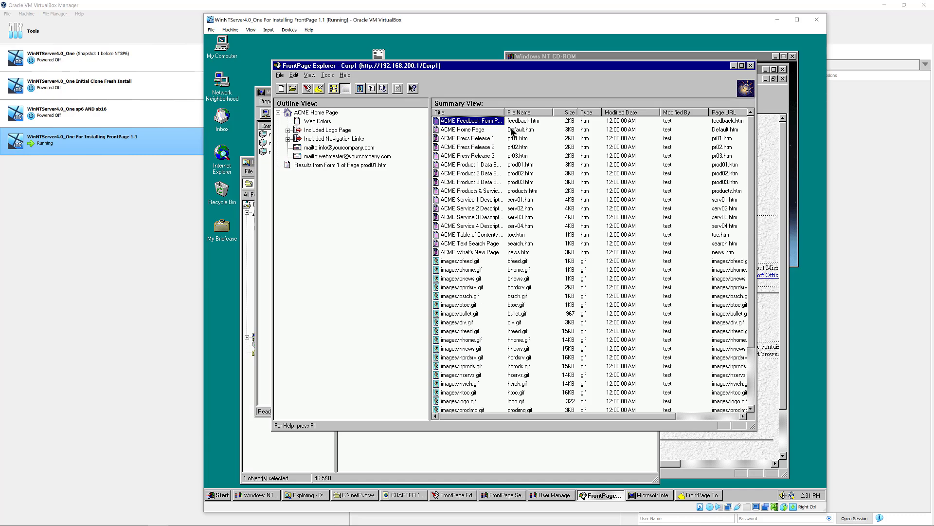
left_click_drag(504, 117, 537, 119)
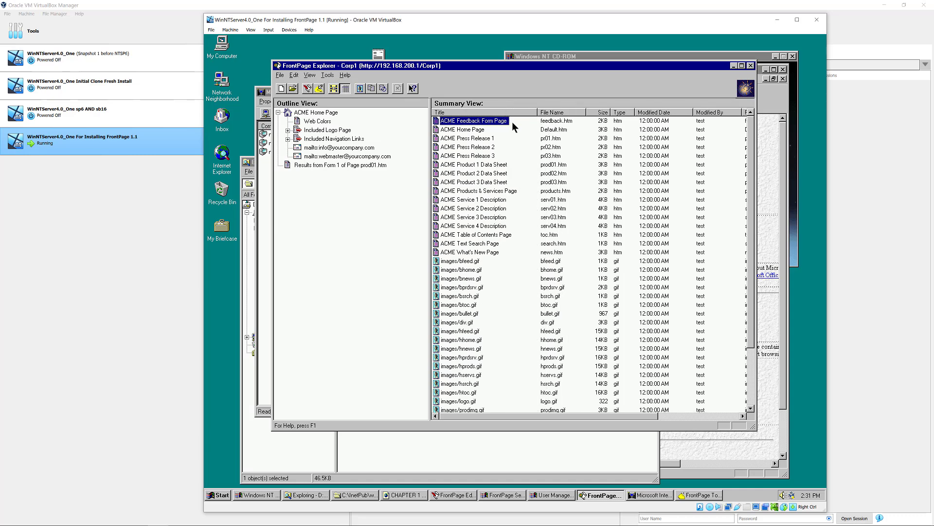
left_click(469, 129)
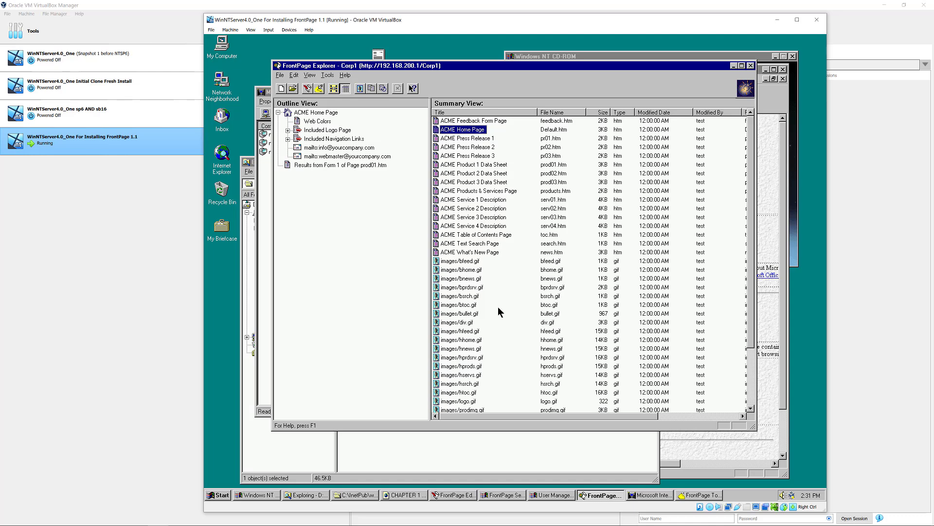
scroll(498, 307, "down", 3)
left_click_drag(754, 382, 753, 403)
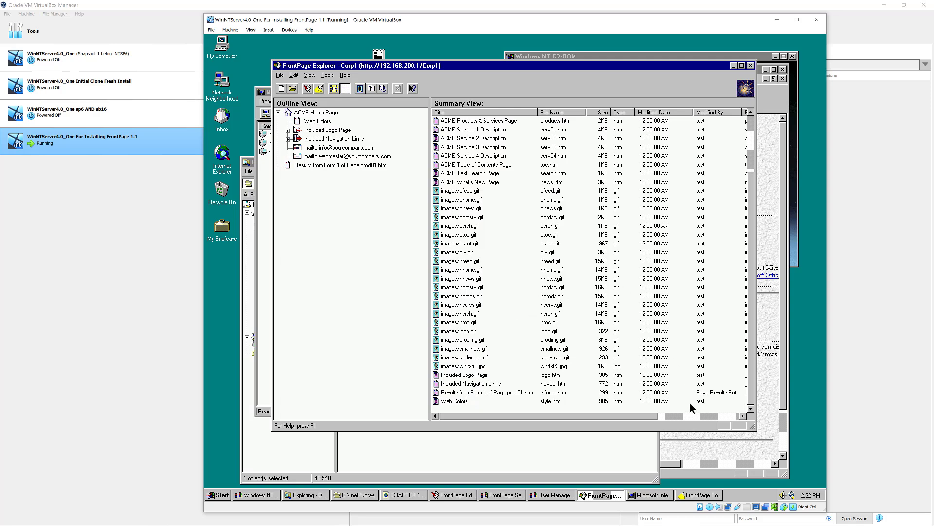
left_click_drag(653, 414, 576, 419)
left_click(753, 131)
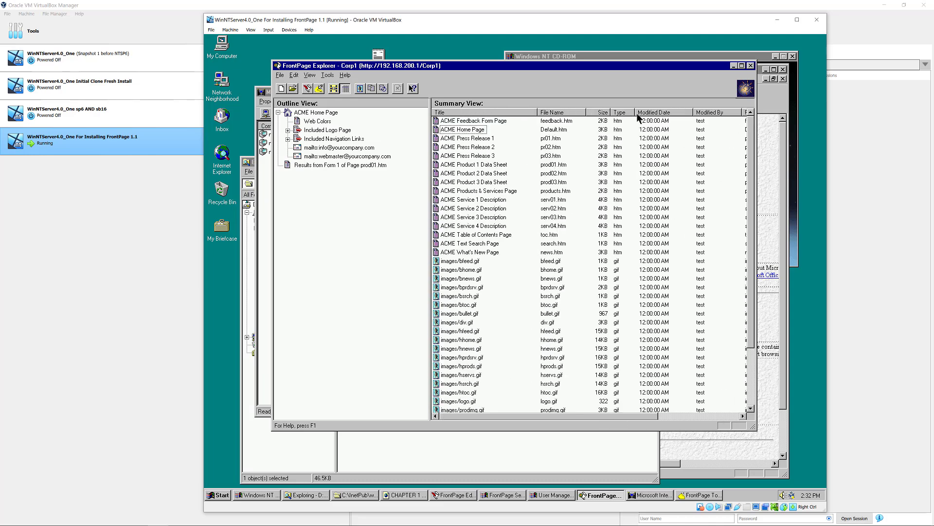
- Switch to Link View and collapse the expanded Included Navigation Links node
left_click(334, 89)
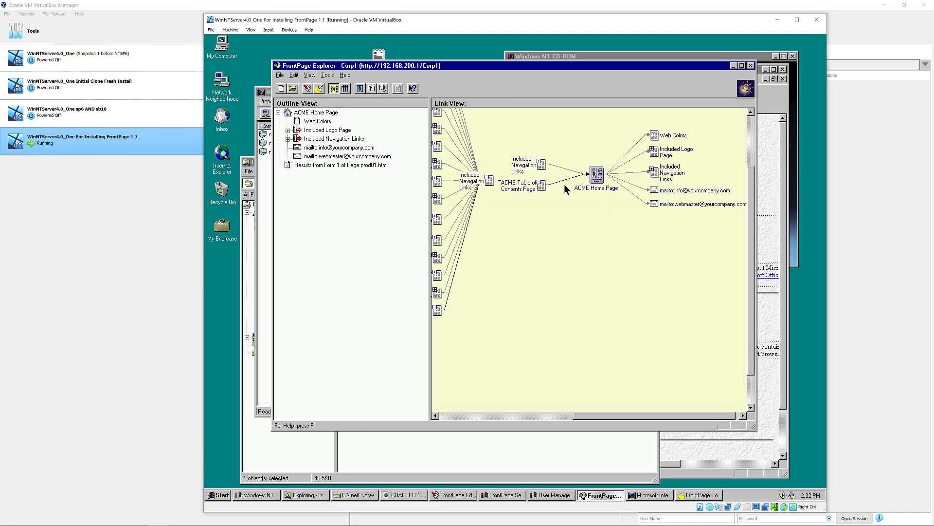
left_click(489, 179)
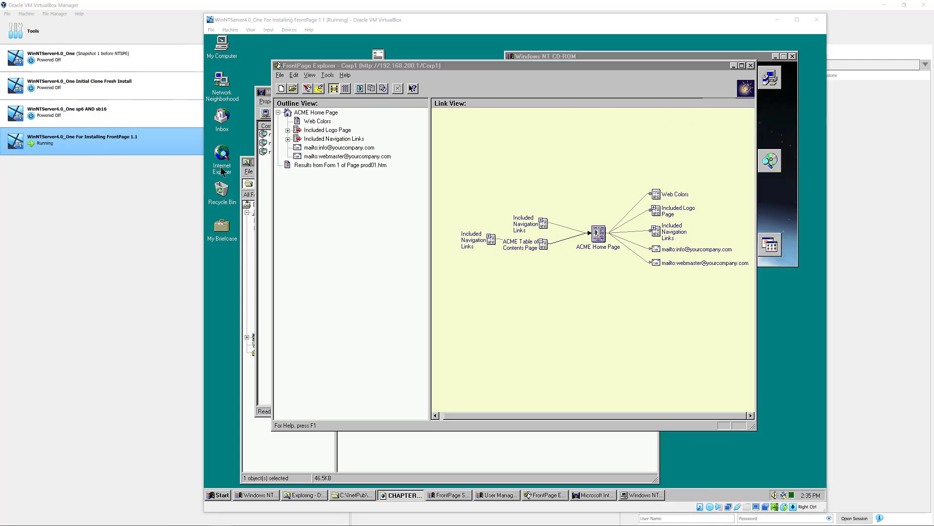
- Open Internet Explorer at the pasted Corp1 web address and move and enlarge its window
double_click(220, 163)
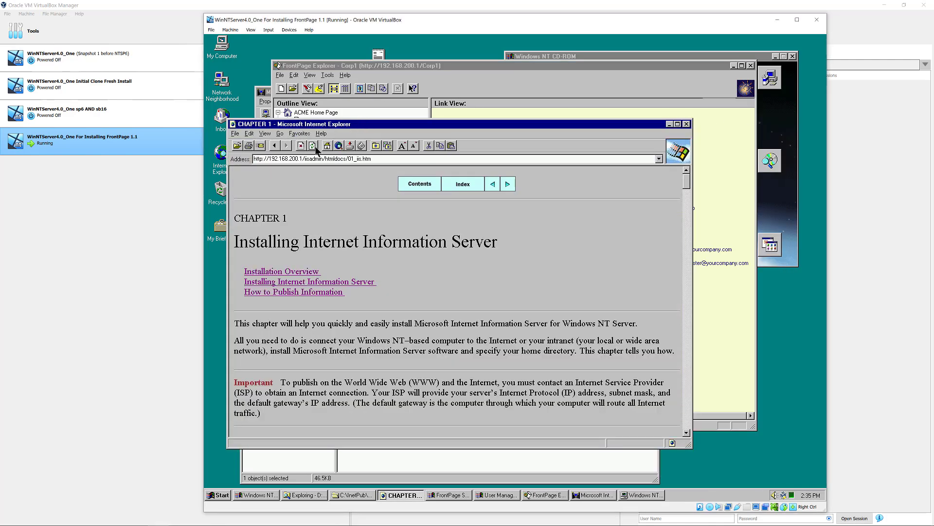
left_click(311, 159)
right_click(310, 160)
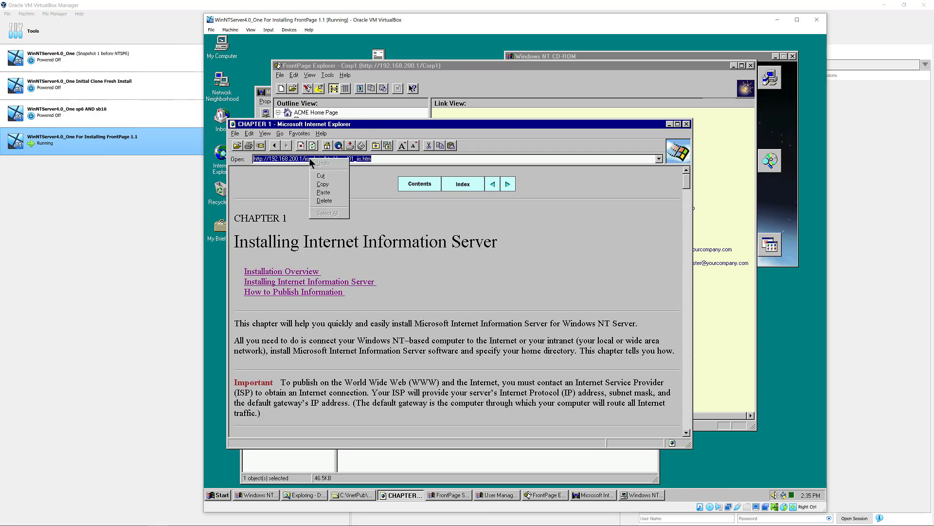
left_click(328, 194)
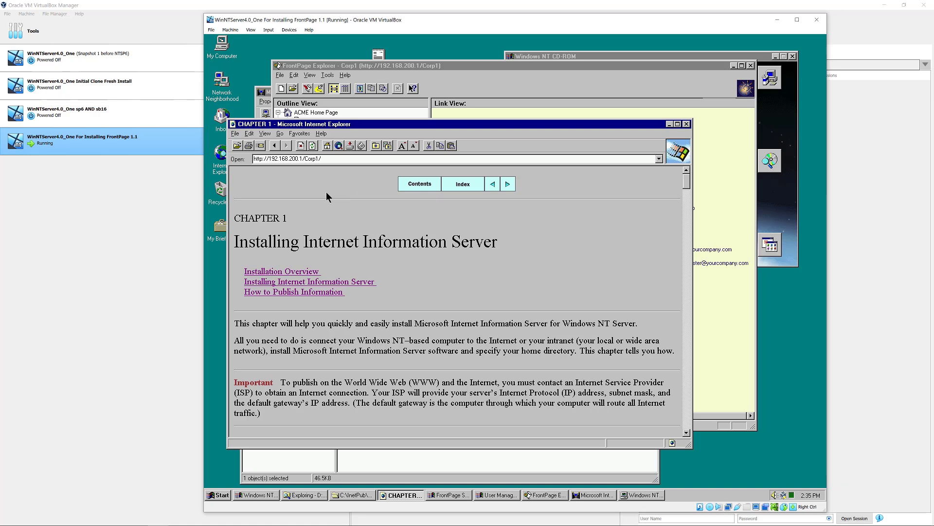
key("Return")
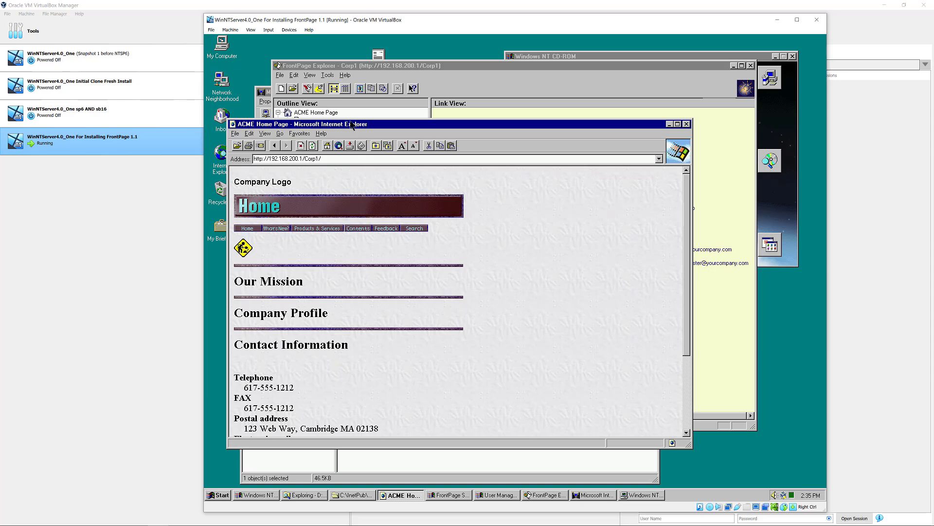
left_click_drag(405, 129, 393, 80)
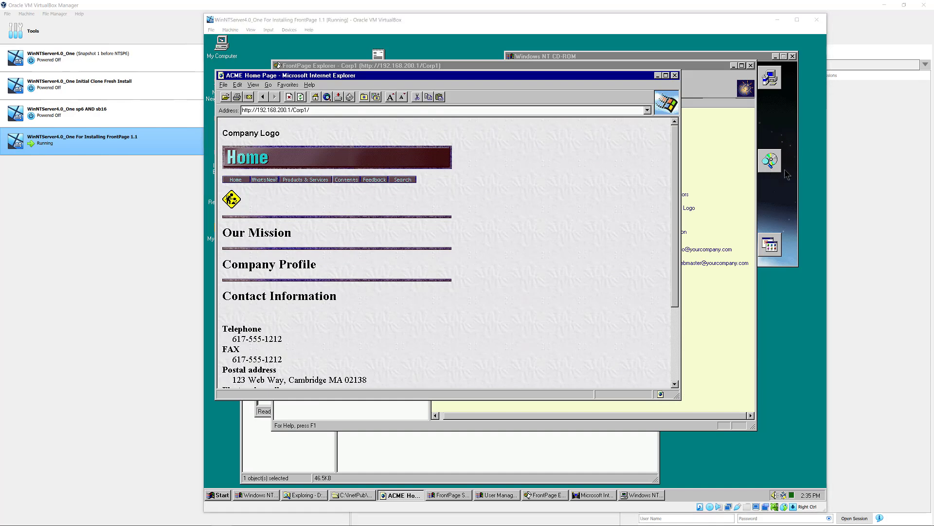
left_click_drag(679, 398, 763, 481)
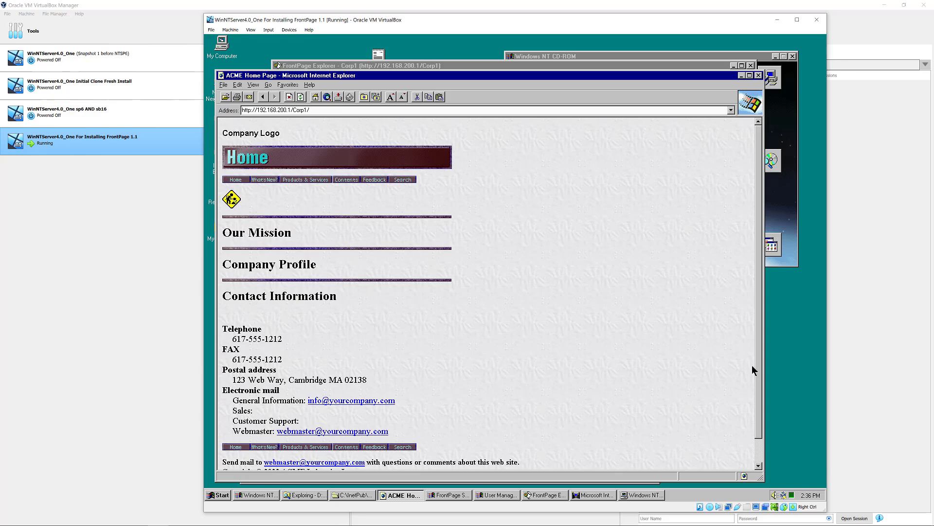
- Browse What's New, Press Release 1 and Products & Services, then scroll Product 1's data sheet to its form
scroll(757, 369, "down", 1)
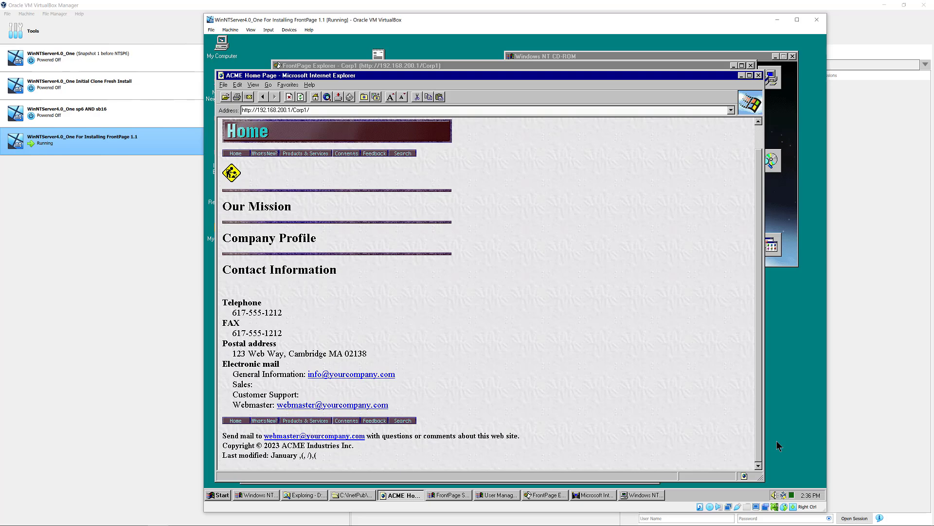
scroll(773, 384, "up", 1)
left_click(258, 182)
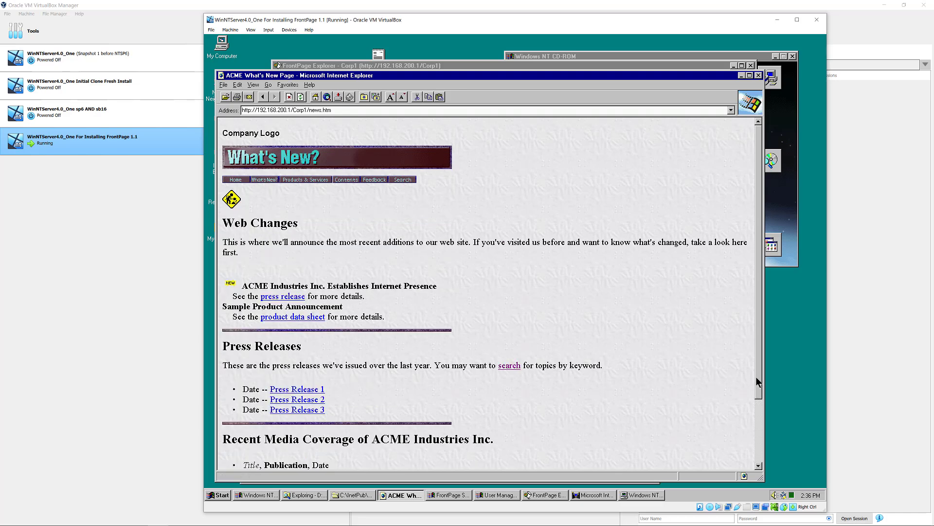
scroll(760, 384, "down", 3)
scroll(759, 384, "up", 3)
left_click(301, 389)
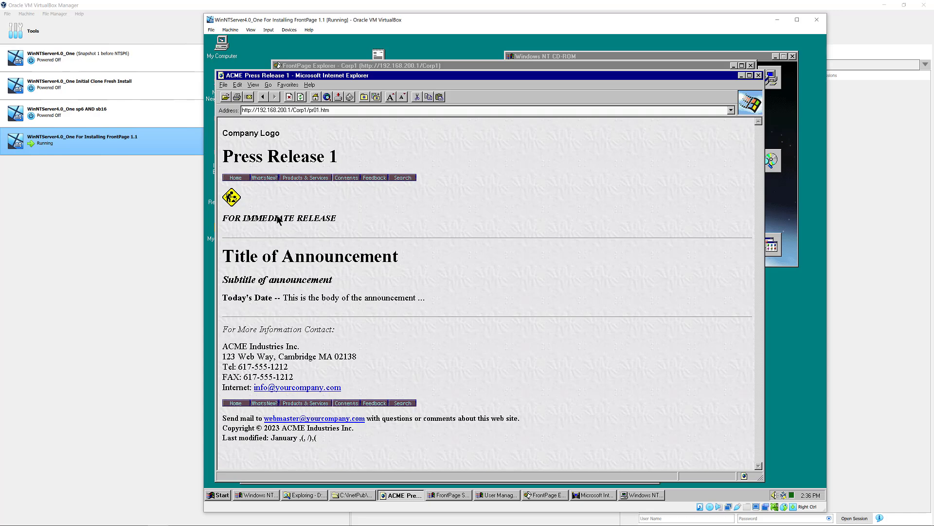
left_click(290, 177)
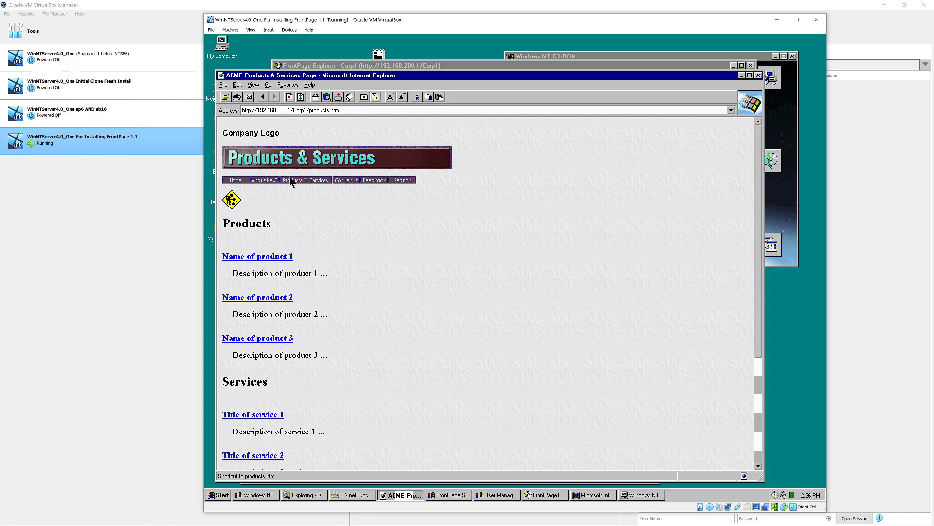
left_click(265, 257)
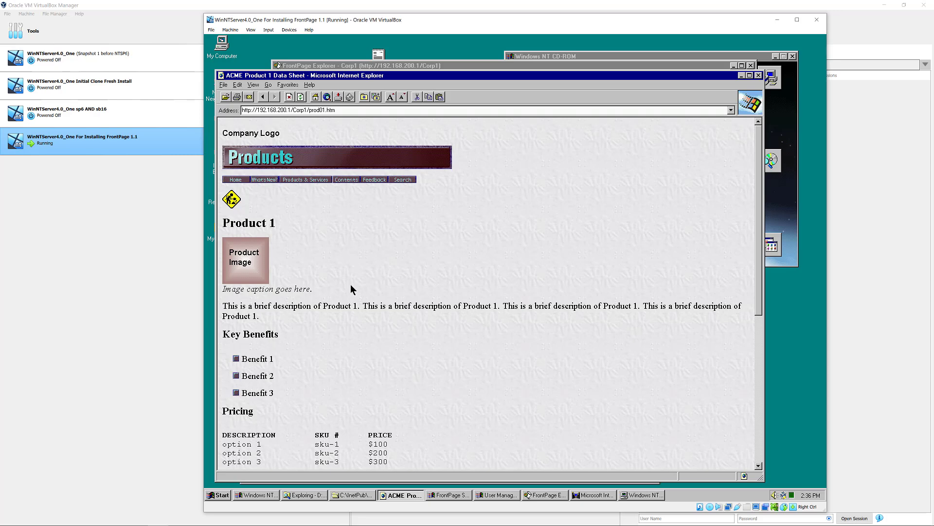
left_click_drag(757, 301, 767, 339)
scroll(775, 384, "down", 5)
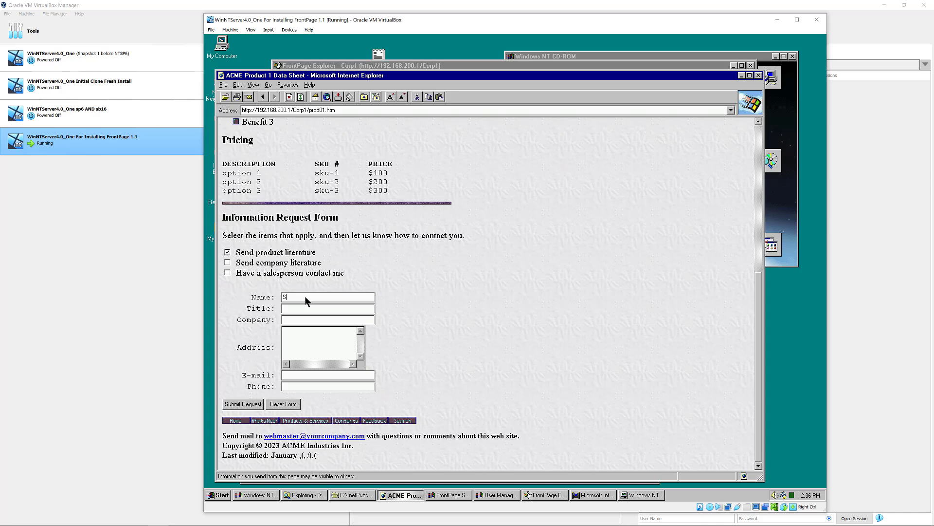
- Fill in the form's title, contact details and phone number, then submit the request
key("Tab")
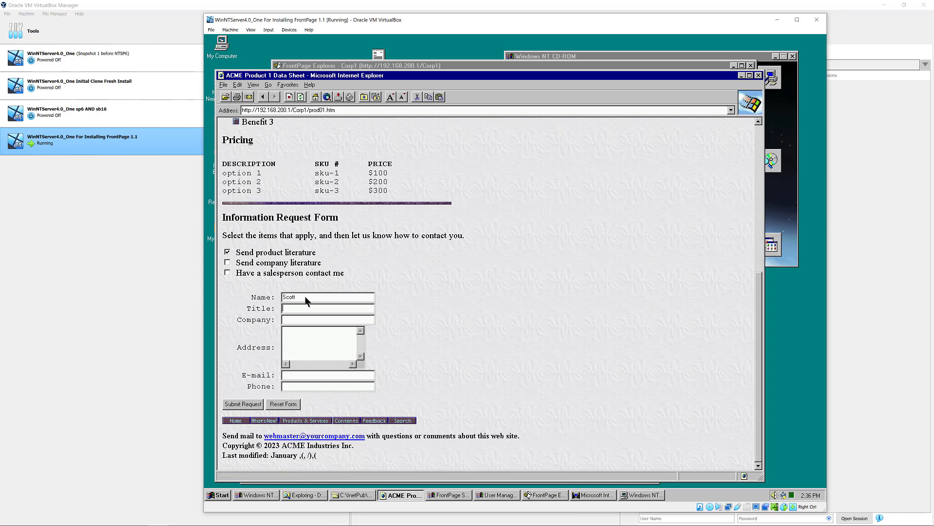
type("WebDev")
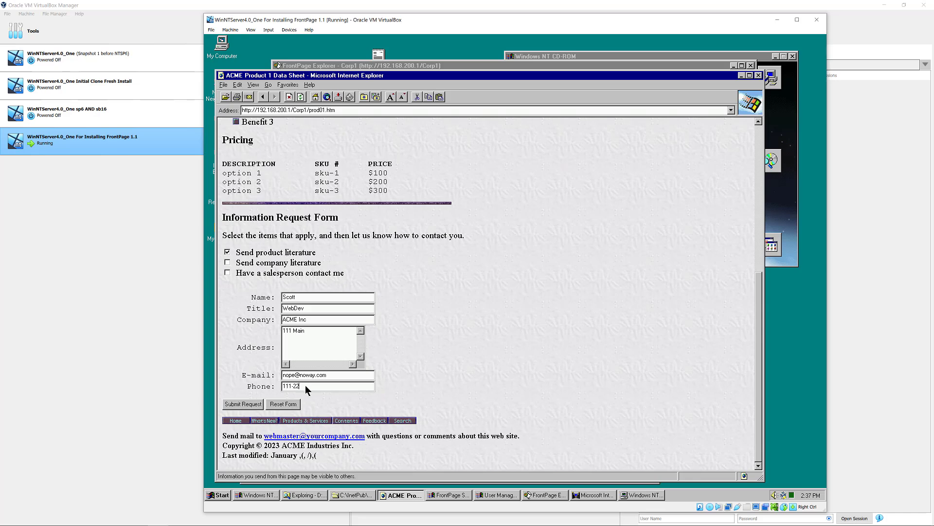
type("-3333")
left_click(251, 405)
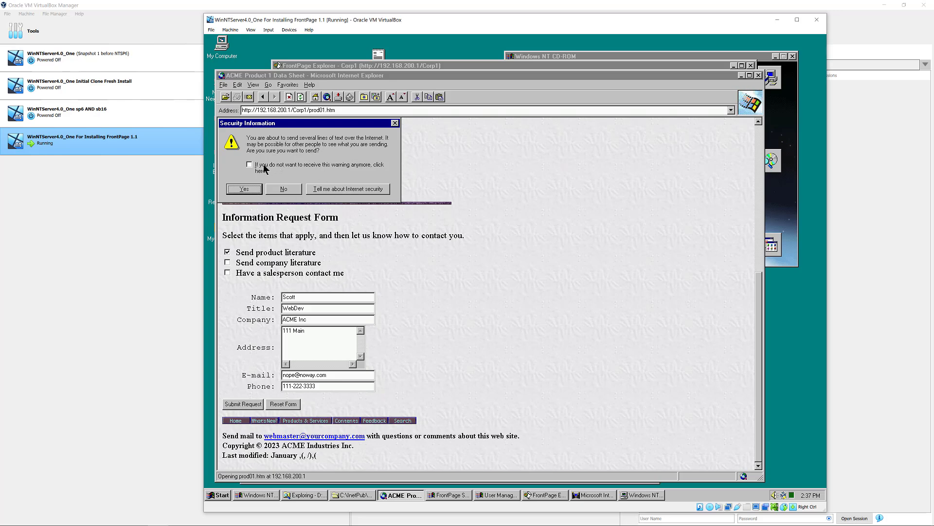
- Confirm sending the form, inspect the confirmation page's address, and return to the Product 1 Data Sheet
left_click(249, 191)
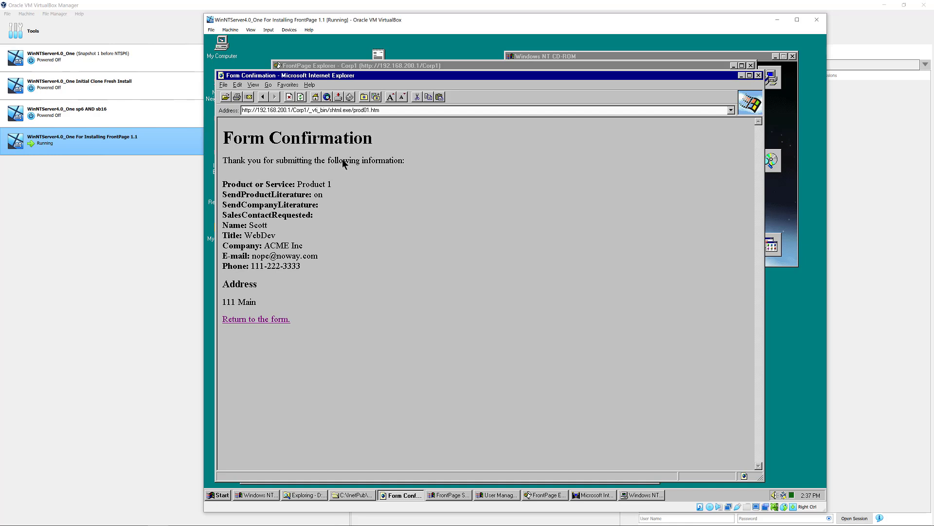
left_click(317, 111)
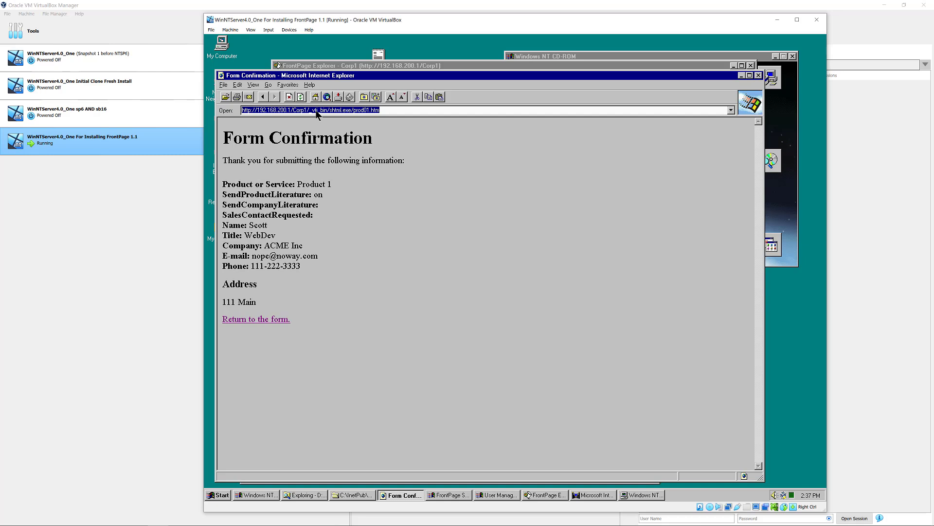
left_click(314, 110)
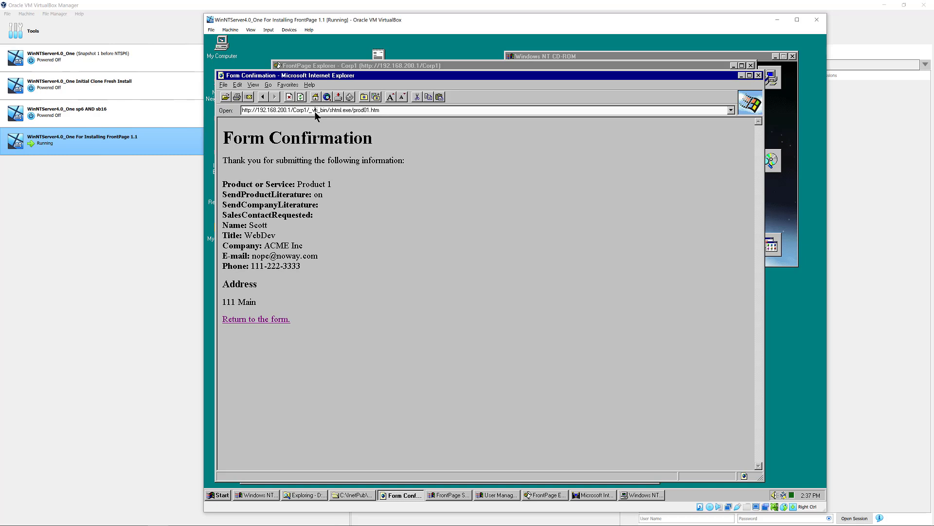
left_click(263, 98)
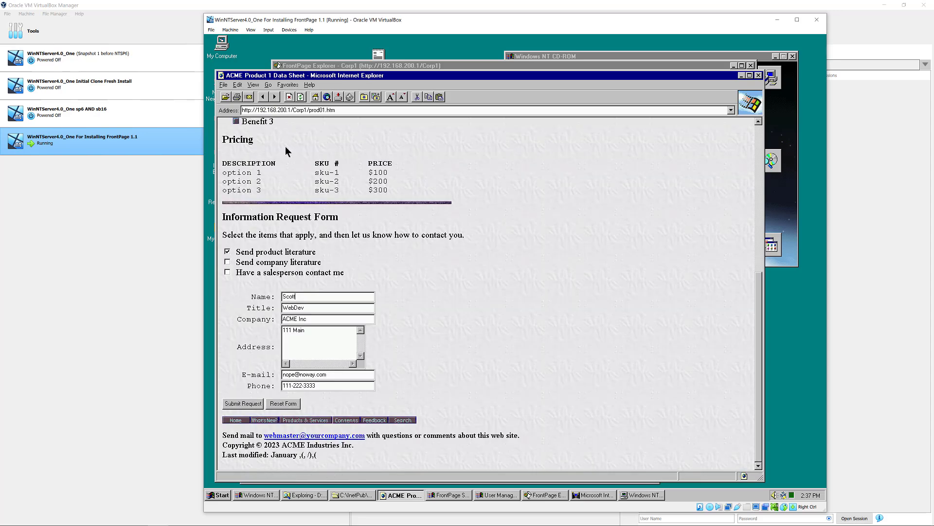
left_click(755, 131)
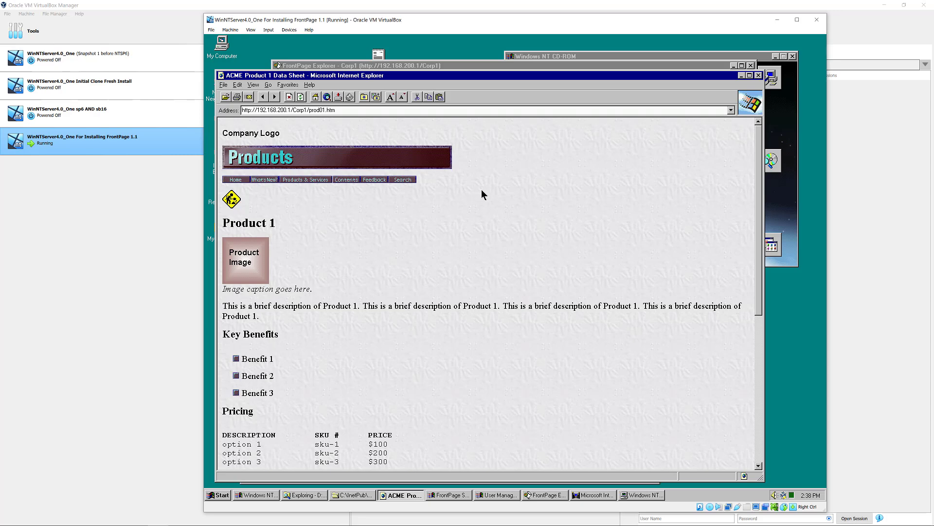
left_click(601, 497)
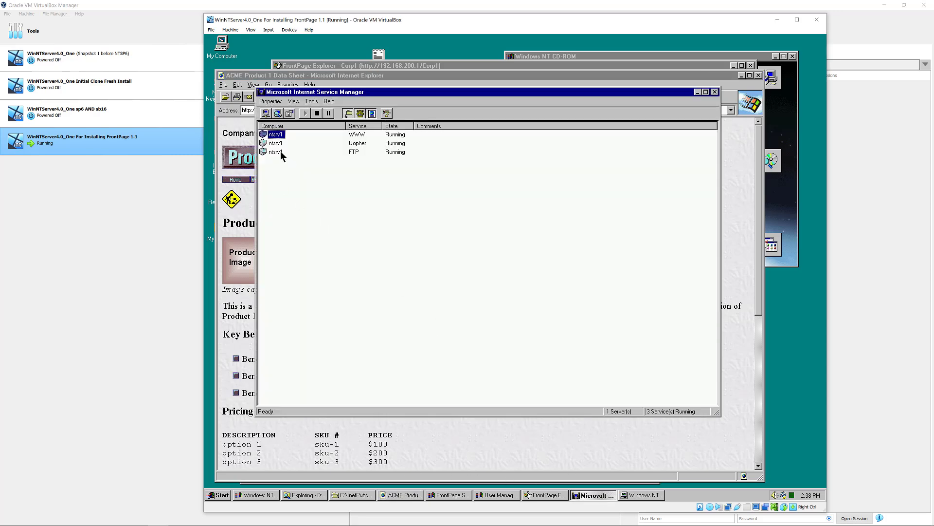
double_click(276, 137)
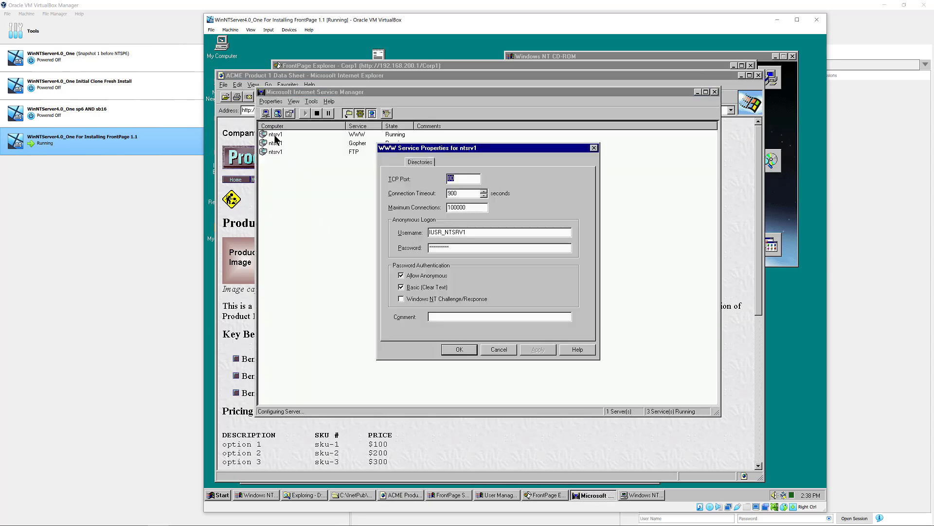
left_click(419, 162)
left_click(398, 163)
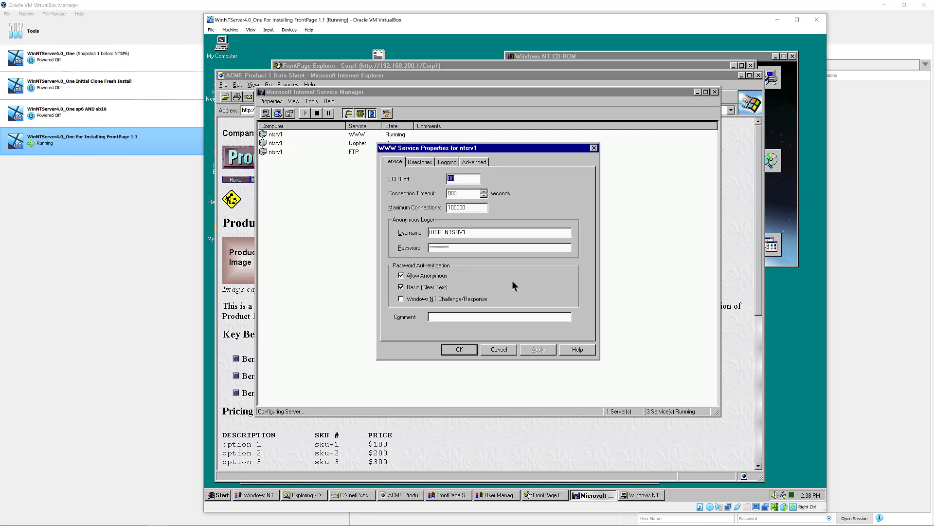
left_click(499, 349)
left_click(698, 92)
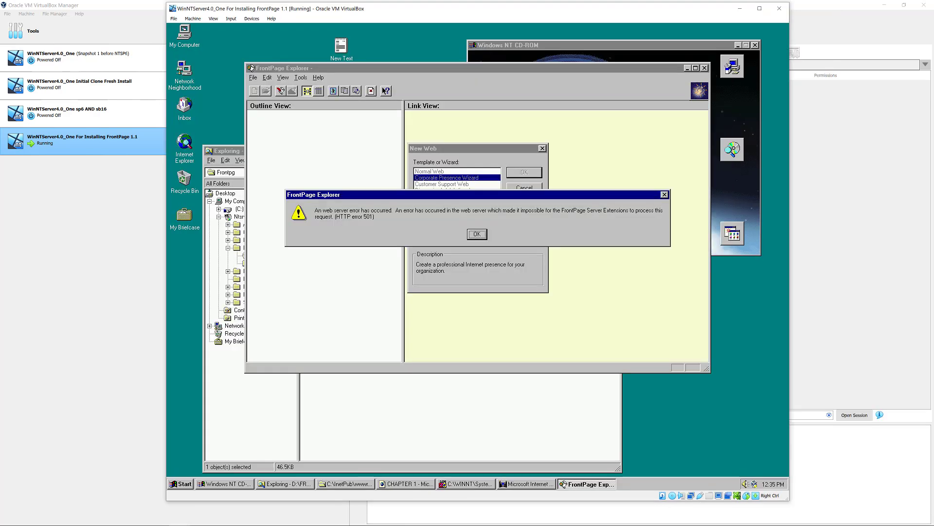
- Dismiss the error, close FrontPage Explorer, and launch FrontPage TCP_IP Test from the Microsoft FrontPage 1.1 menu
key("Return")
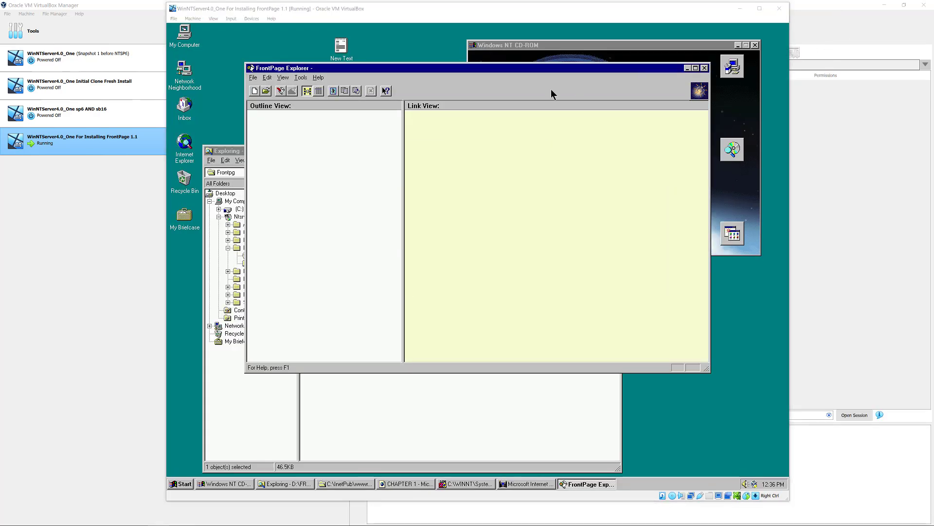
left_click(704, 68)
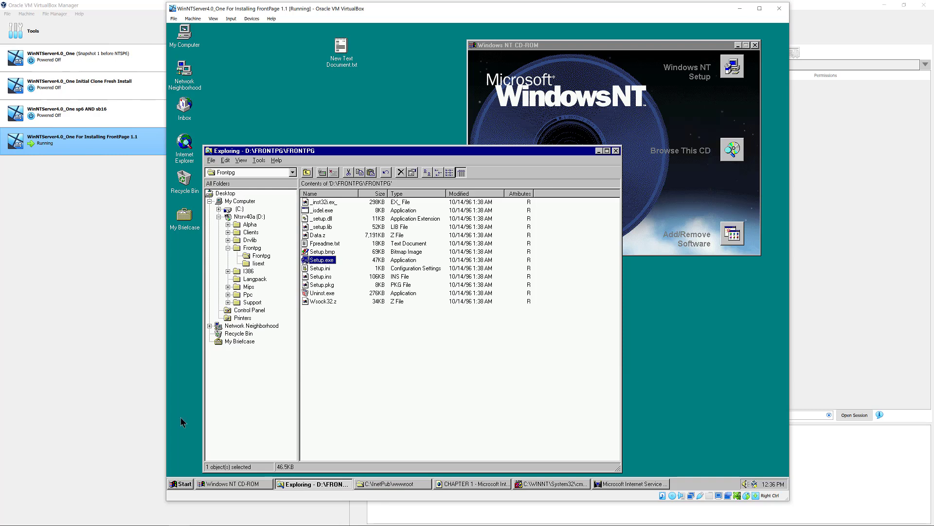
left_click(182, 485)
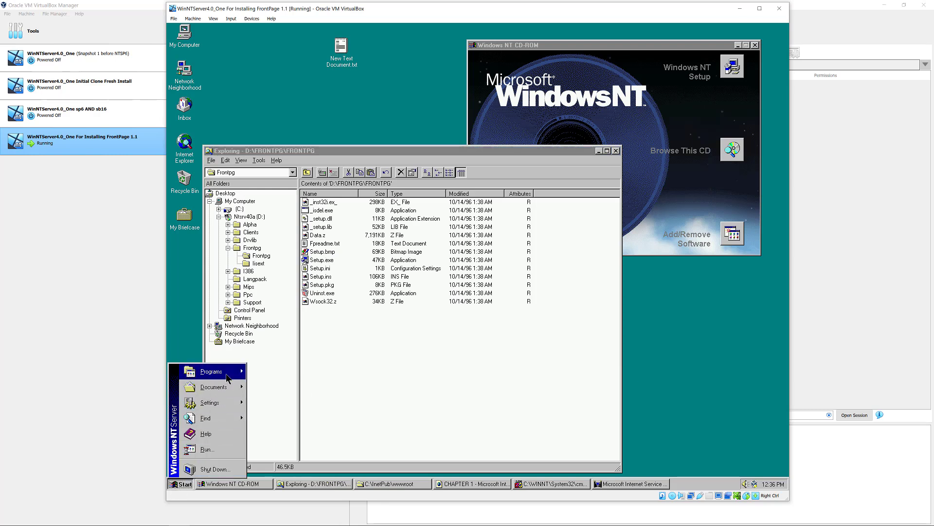
mouse_move(221, 374)
mouse_move(298, 383)
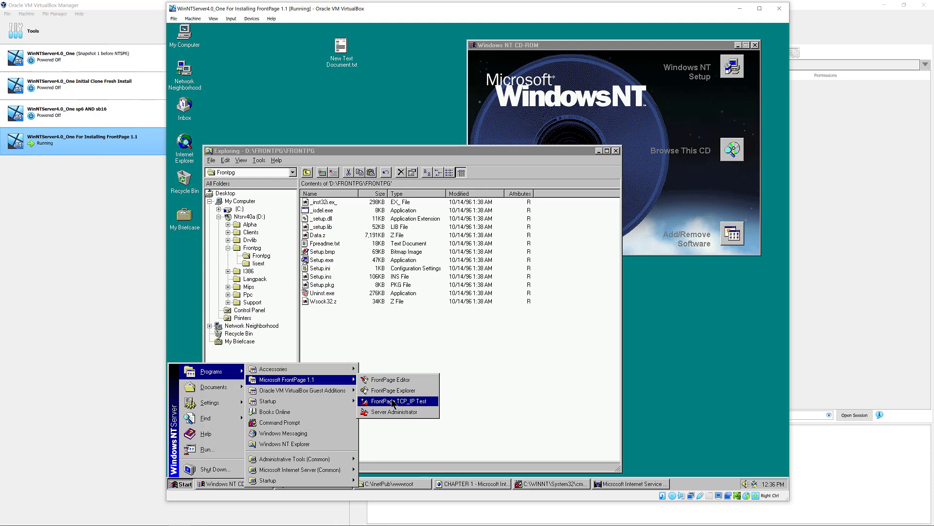
left_click(393, 401)
- Run the TCP/IP test and review the explanation of its passing results for ntsrv1 at 192.168.200.1
left_click(542, 230)
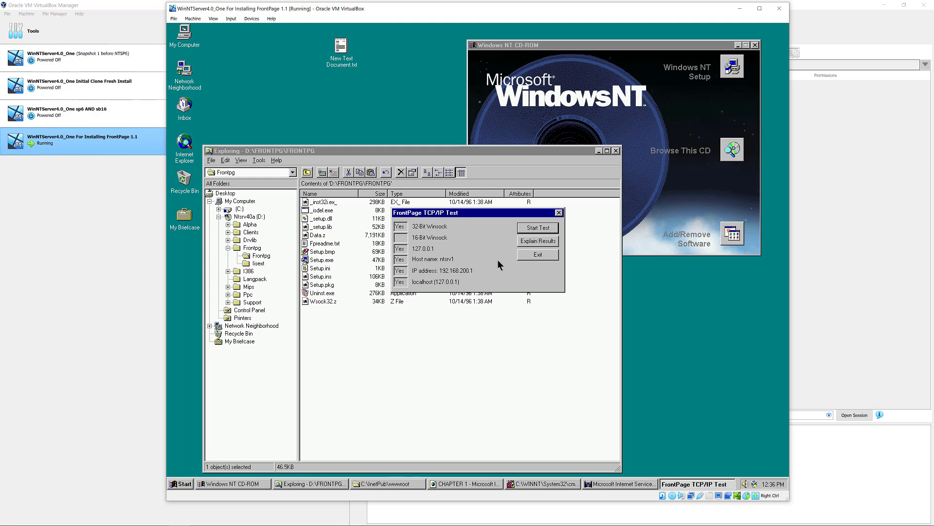
left_click(532, 241)
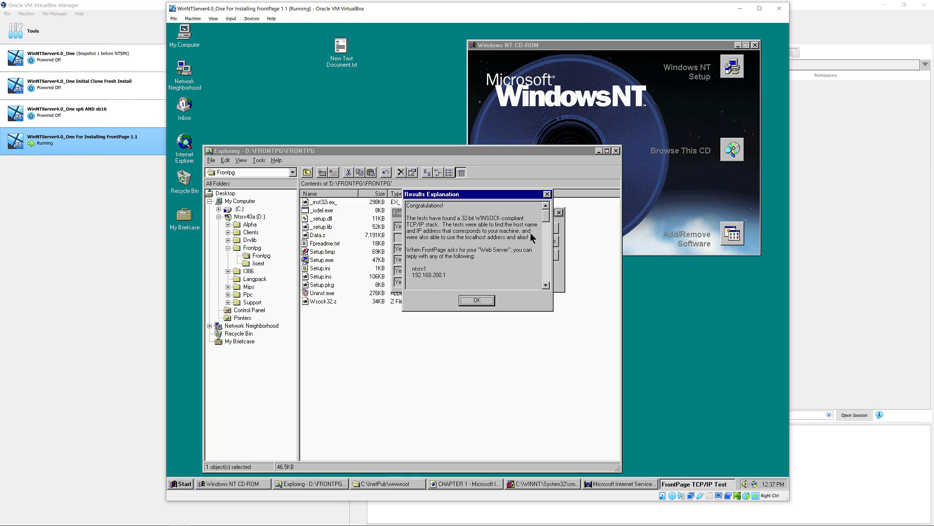
left_click_drag(545, 217, 543, 232)
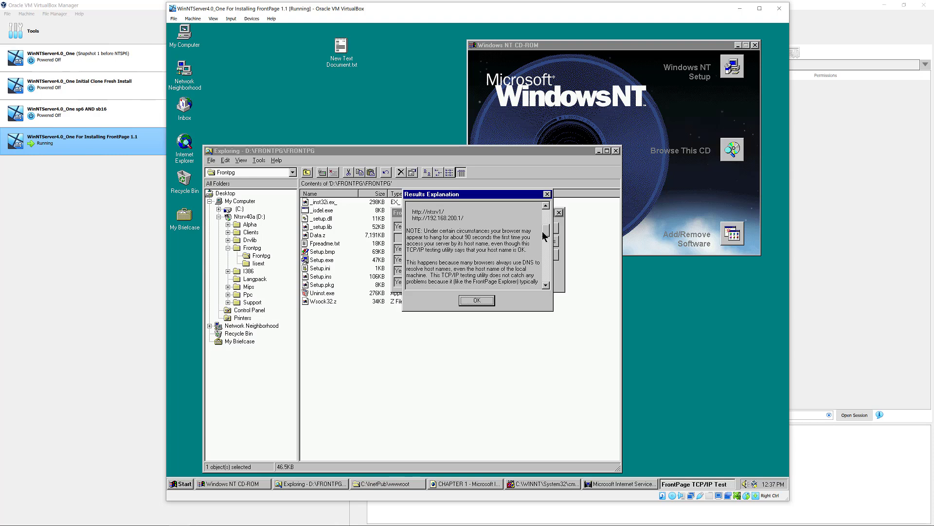
left_click_drag(543, 235, 542, 253)
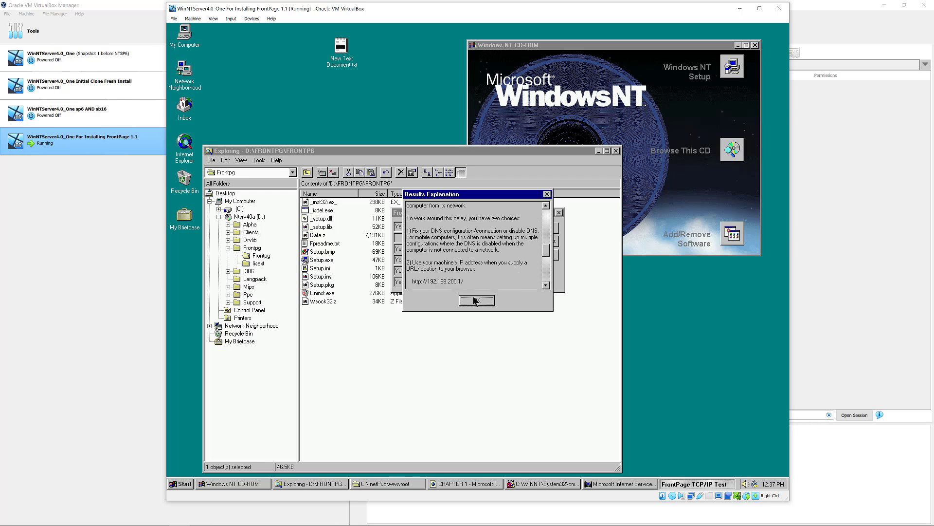
left_click(474, 301)
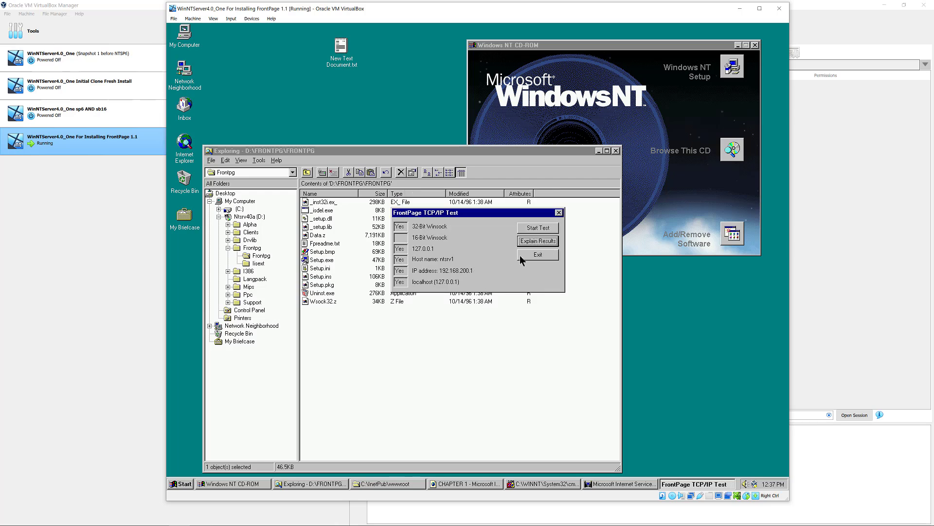
- Close the TCP/IP test and launch FrontPage Editor from the Start menu
left_click(533, 255)
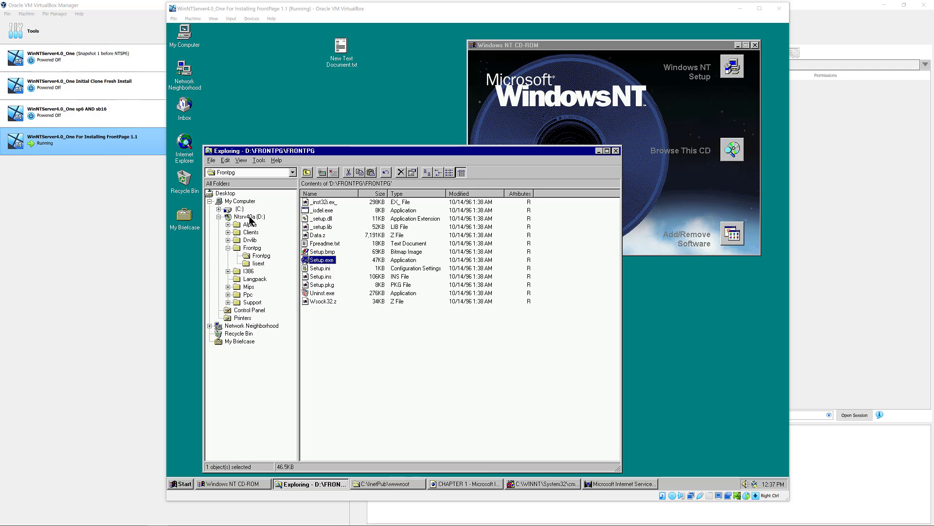
left_click(313, 259)
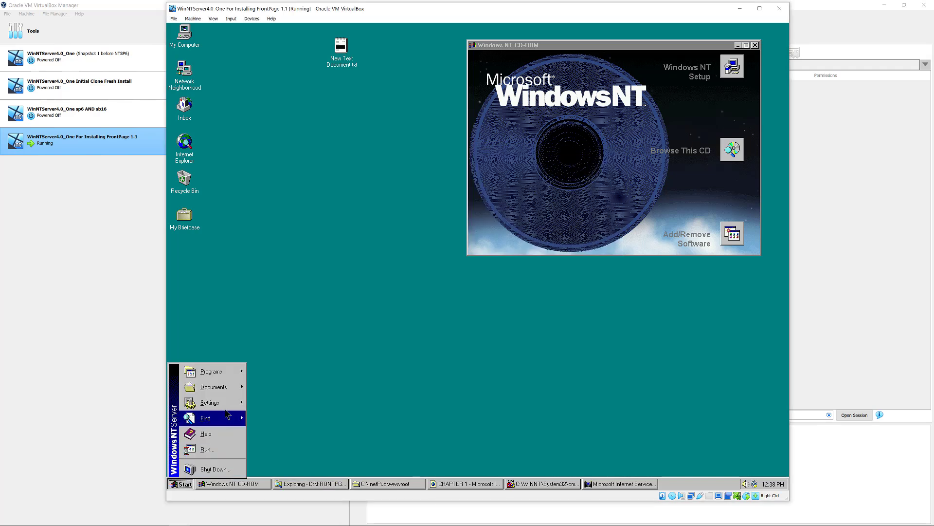
mouse_move(227, 376)
mouse_move(310, 379)
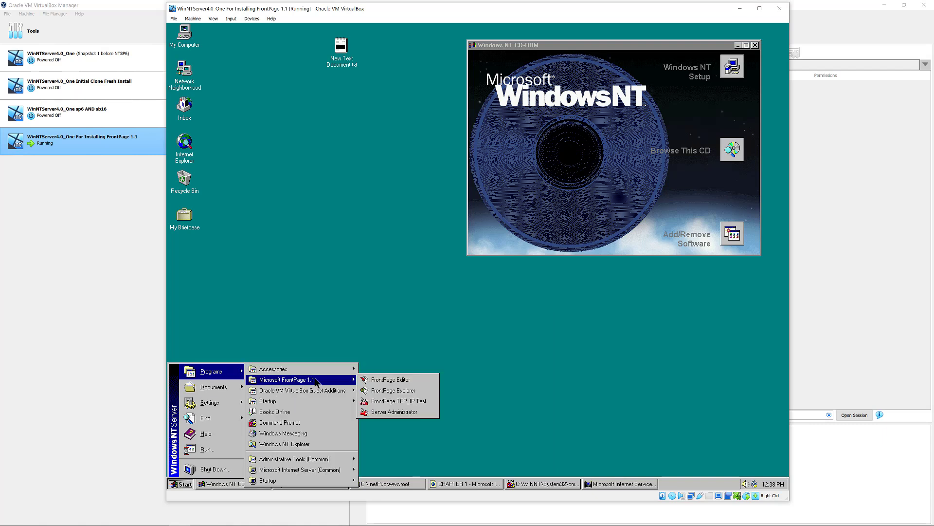
left_click(380, 379)
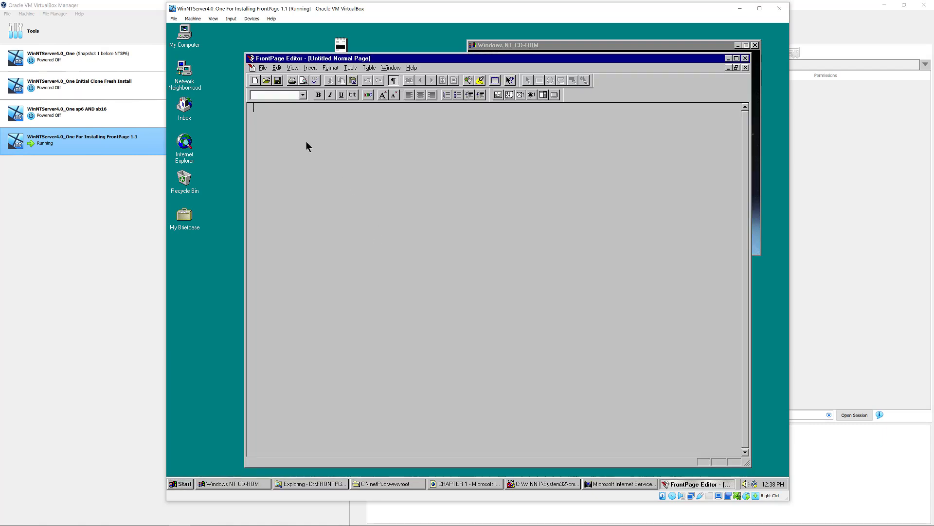
- Open location 192.168.200.1 to load the IIS default page
left_click(267, 70)
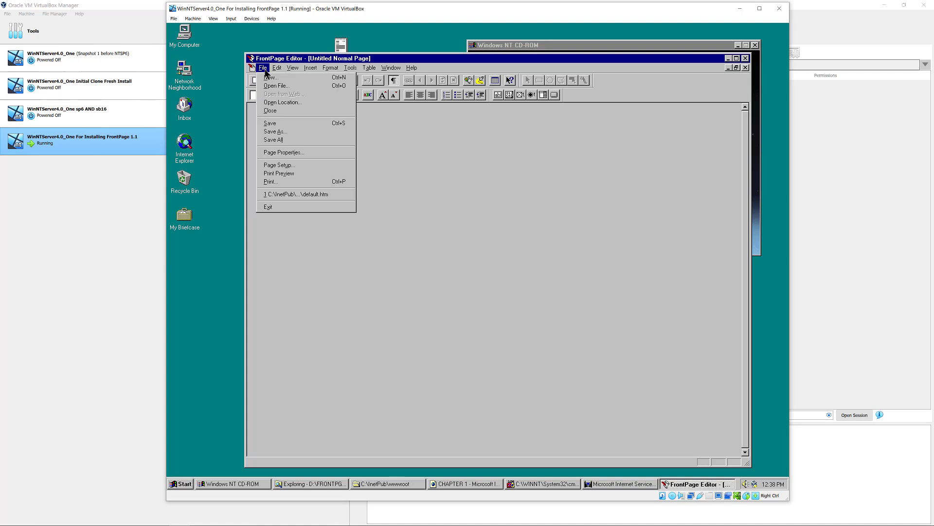
left_click(282, 103)
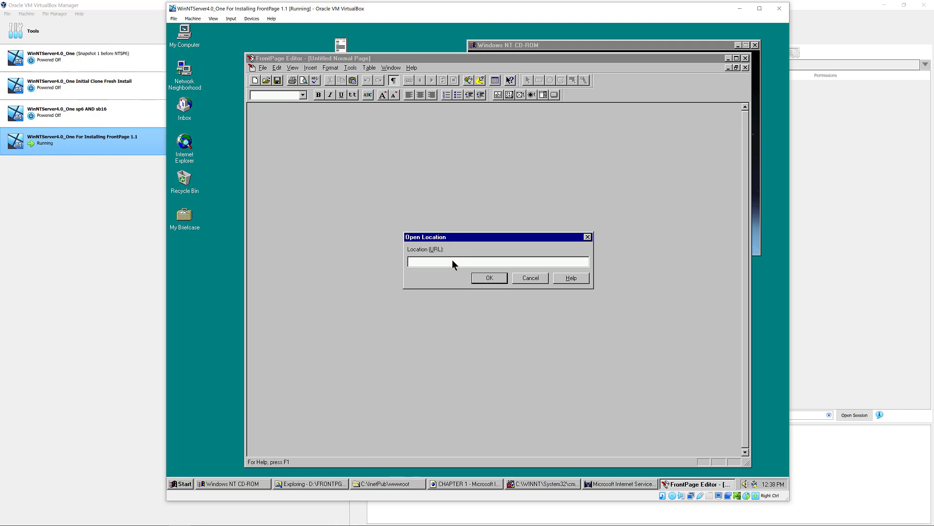
type("192.168.200.1")
left_click(488, 278)
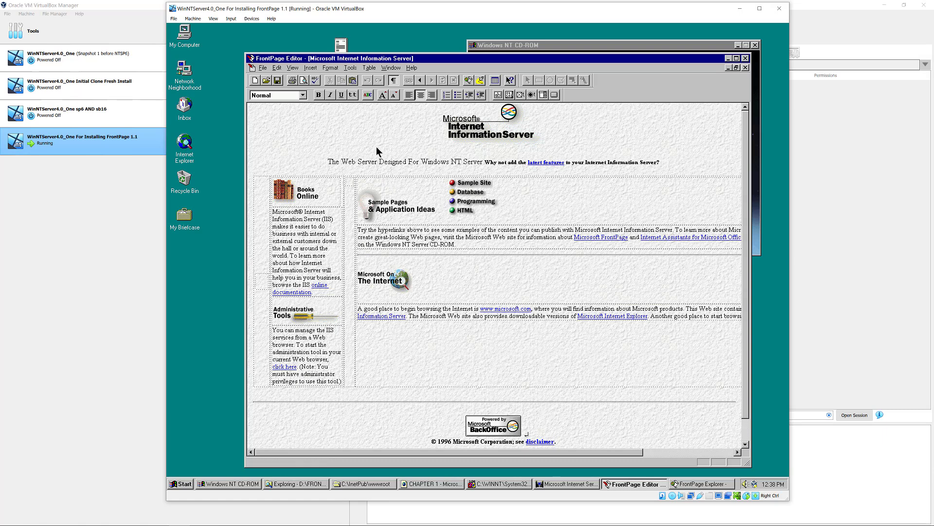
left_click(507, 113)
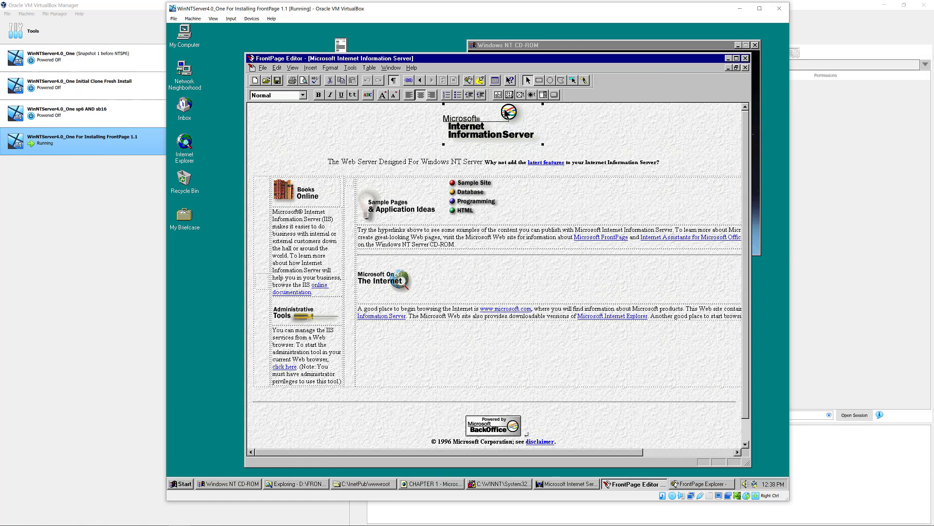
right_click(507, 113)
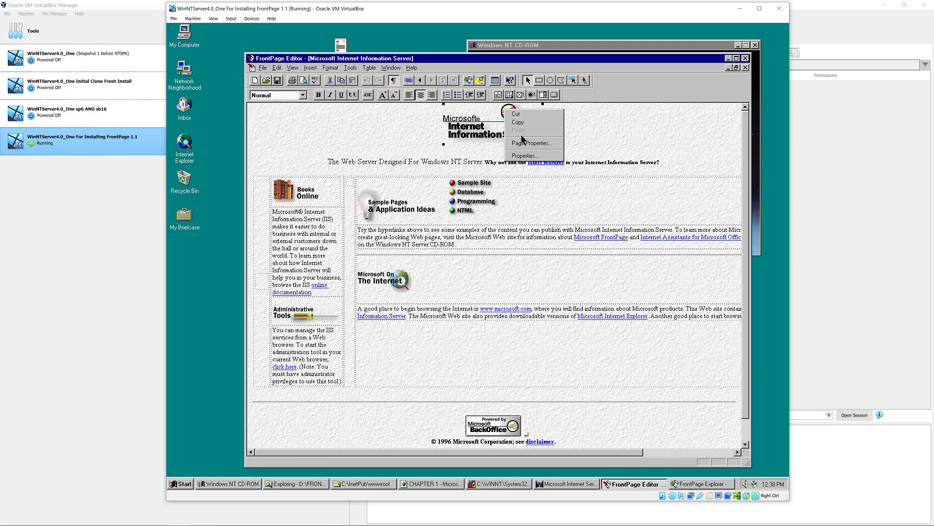
left_click(527, 156)
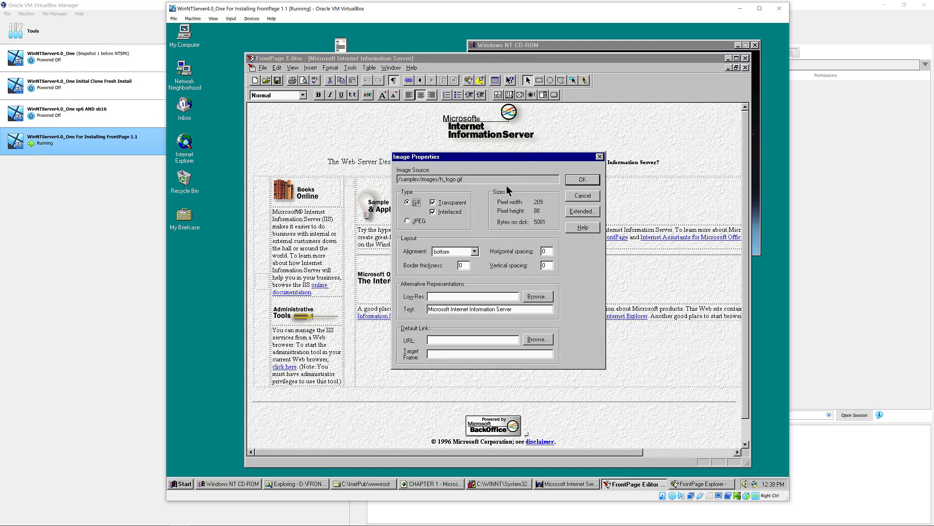
left_click_drag(489, 180, 393, 185)
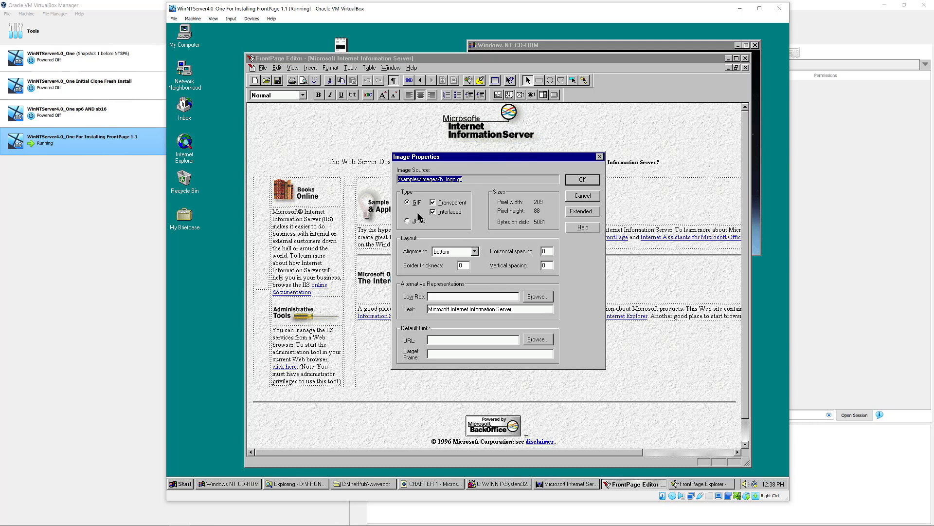
left_click(578, 213)
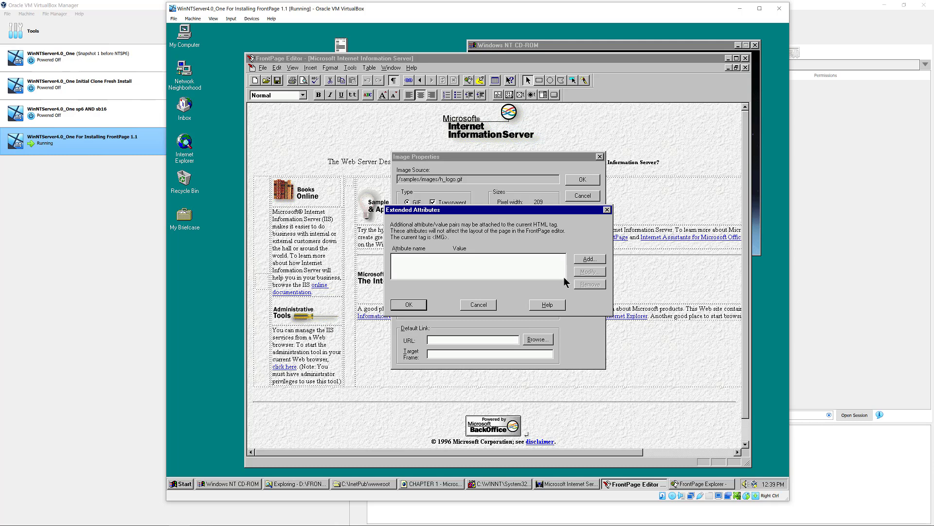
left_click(485, 305)
left_click(588, 196)
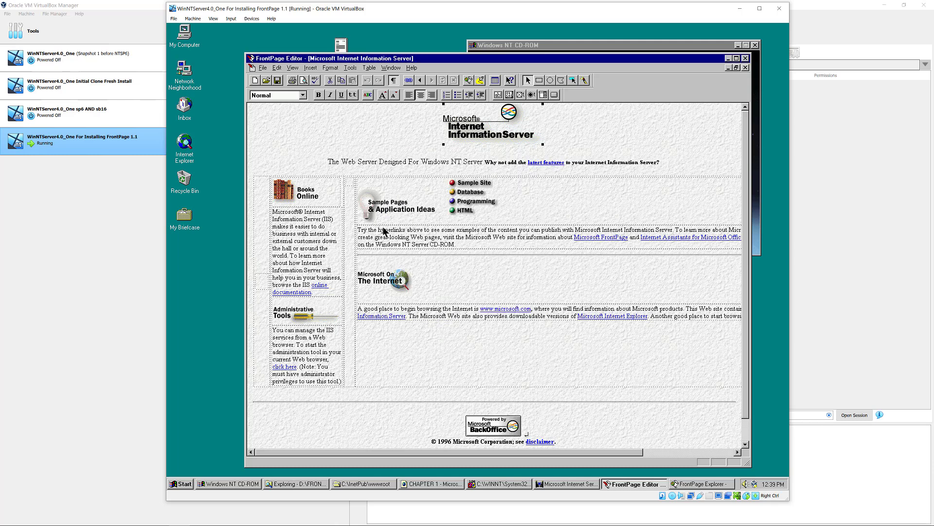
left_click(313, 197)
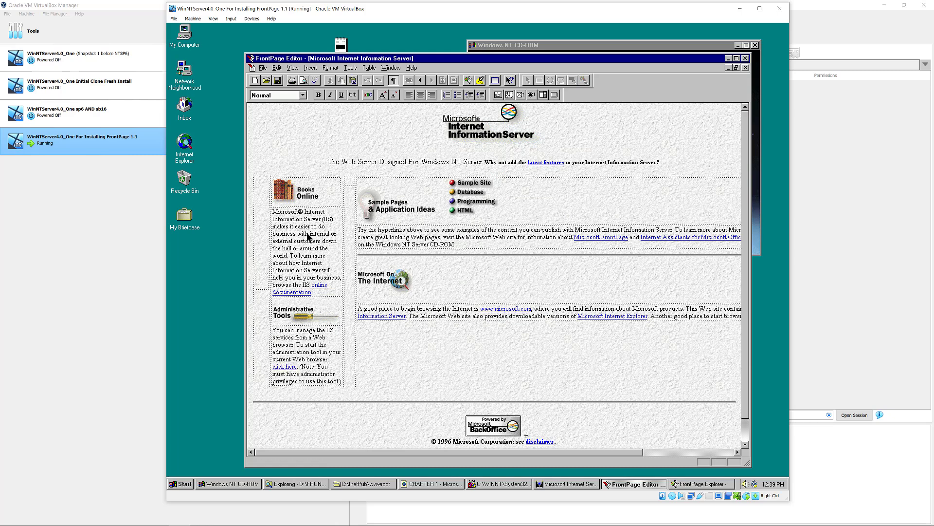
left_click_drag(307, 234, 317, 256)
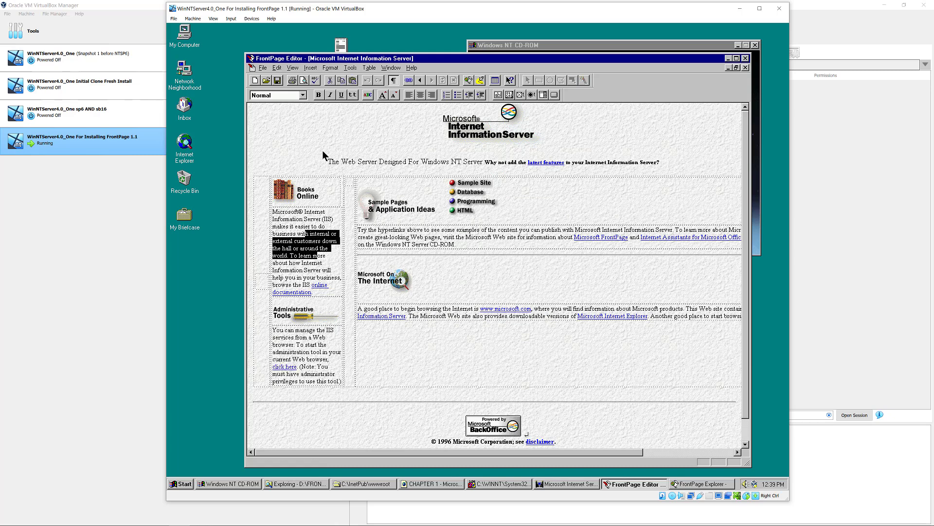
left_click(304, 95)
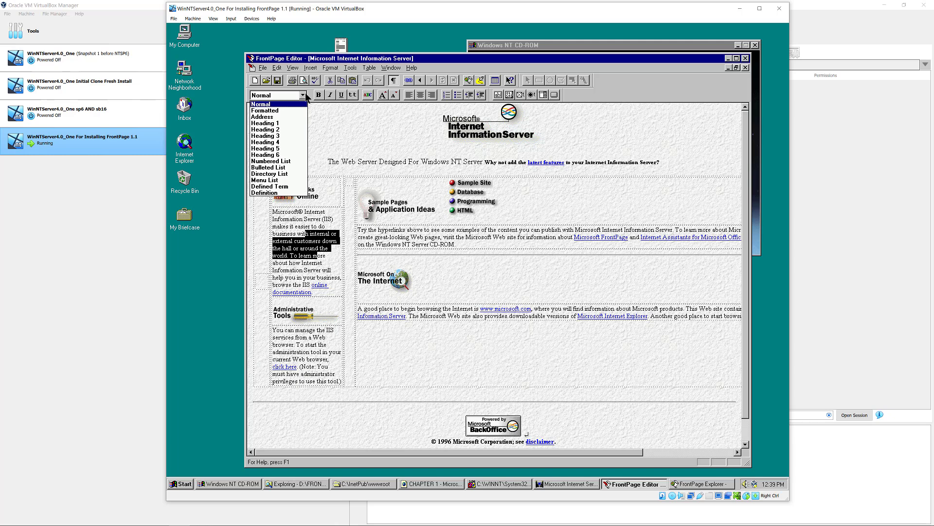
left_click(305, 95)
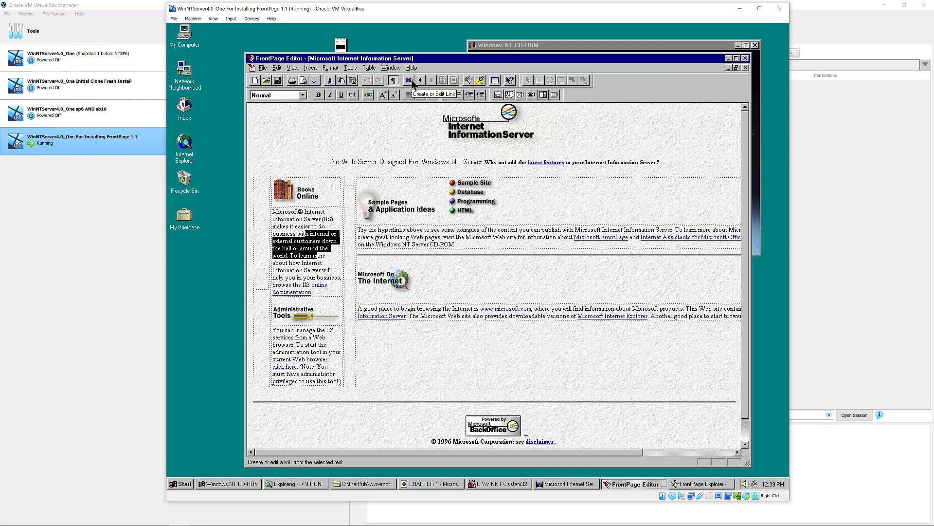
left_click(550, 162)
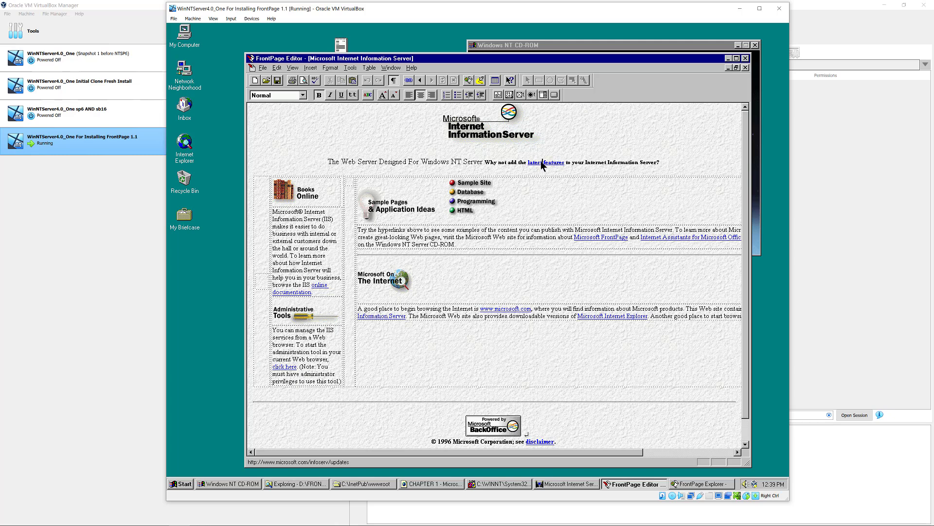
right_click(541, 163)
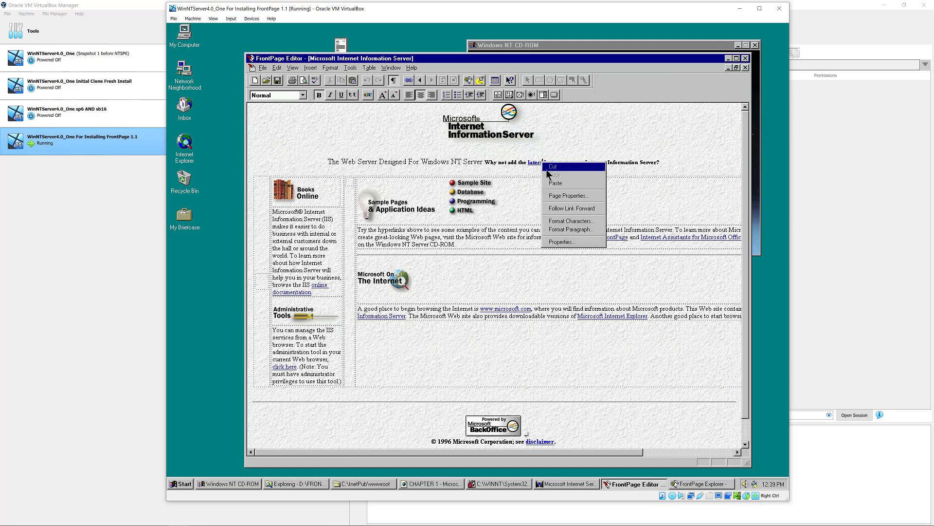
left_click(563, 242)
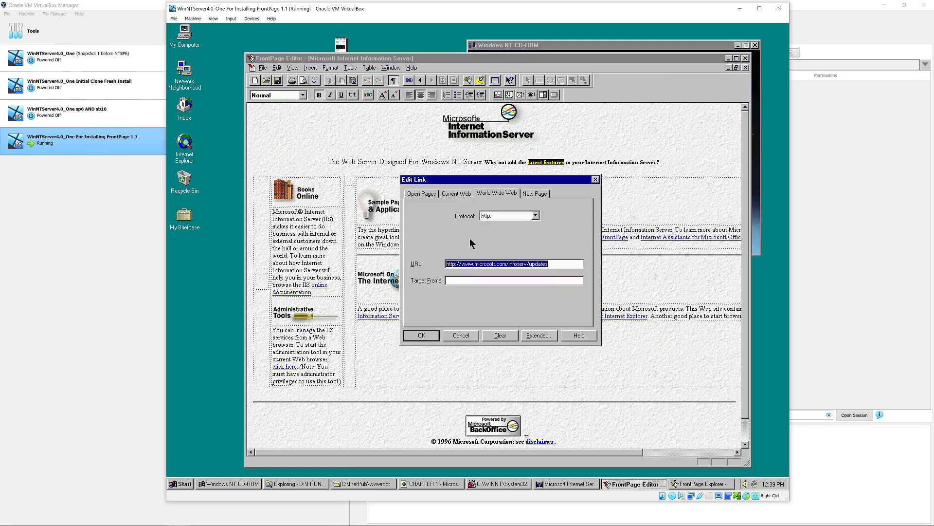
left_click(422, 193)
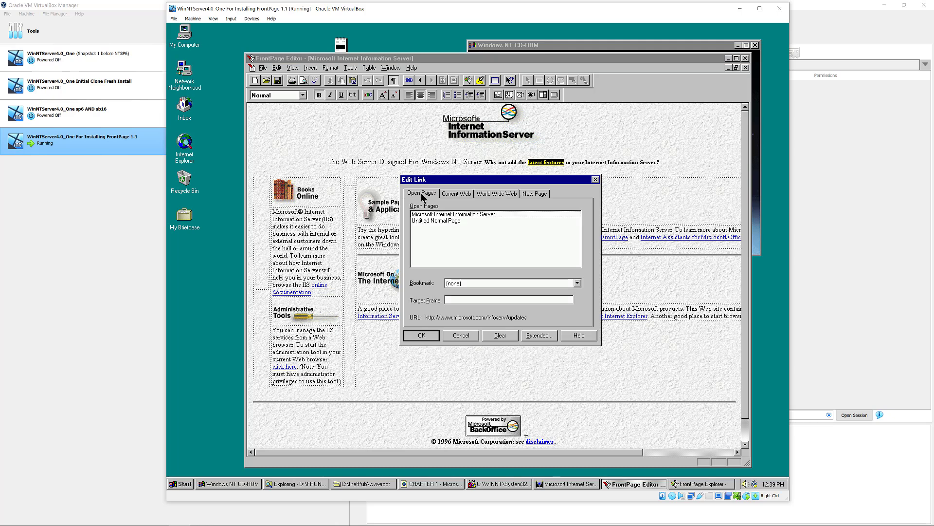
left_click(450, 196)
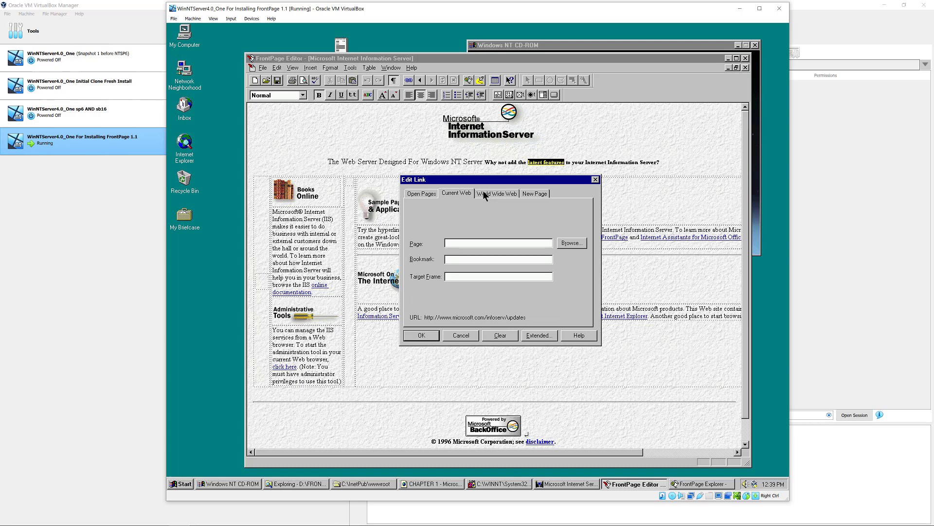
left_click(506, 193)
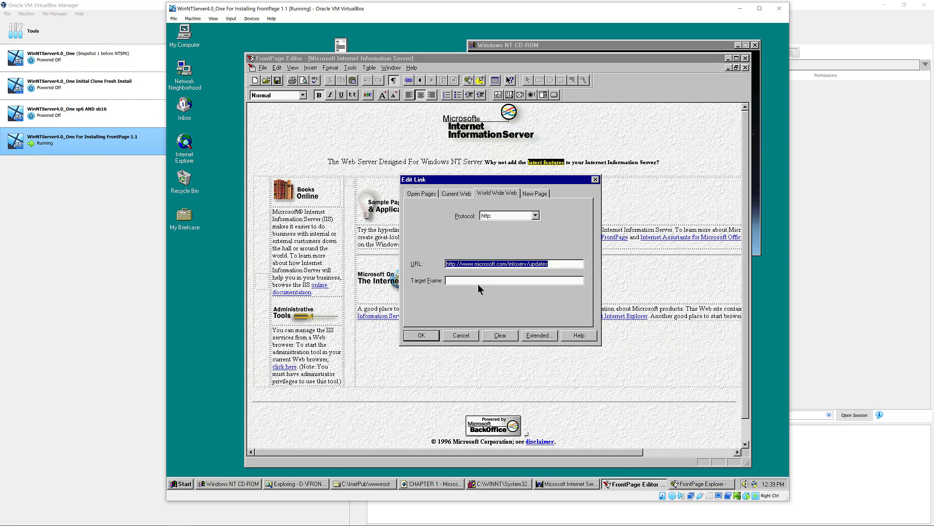
left_click(461, 336)
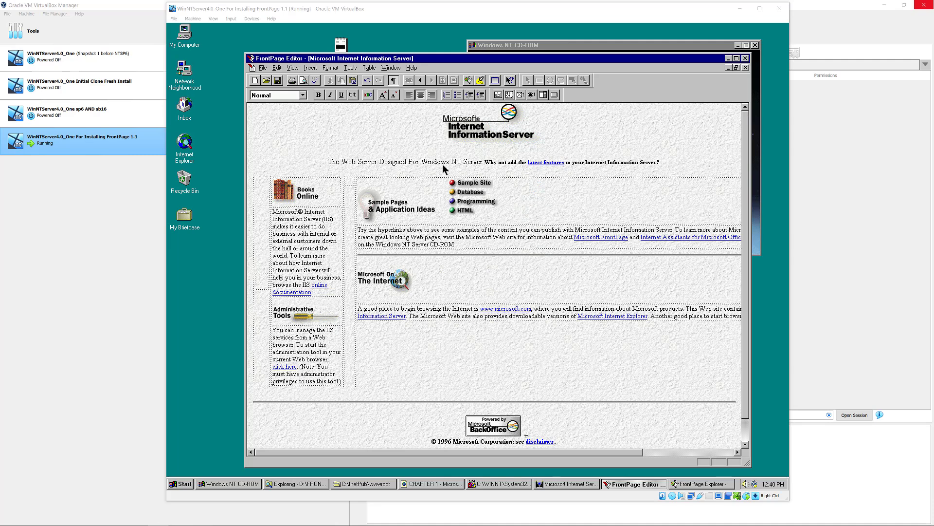
- Insert a Heading 1 line reading 'Hello YouTube!!!!'
left_click(310, 69)
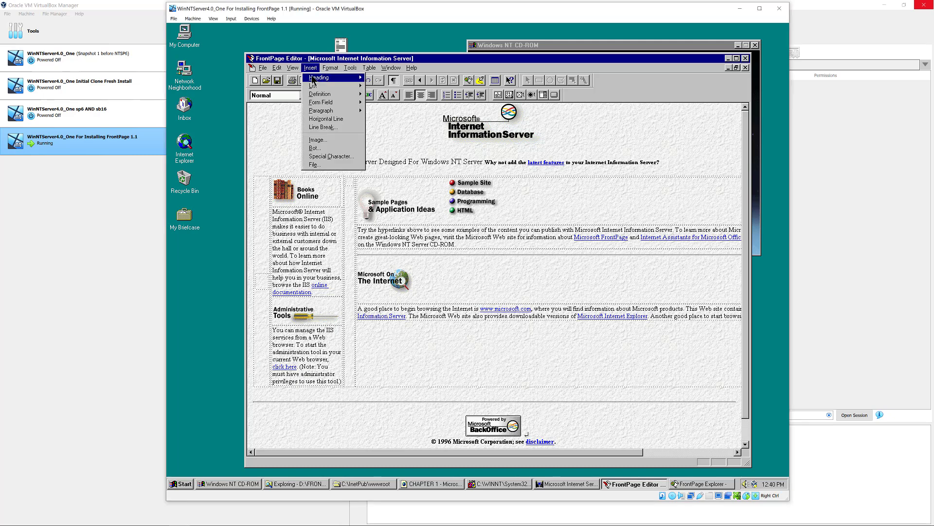
mouse_move(317, 77)
left_click(384, 79)
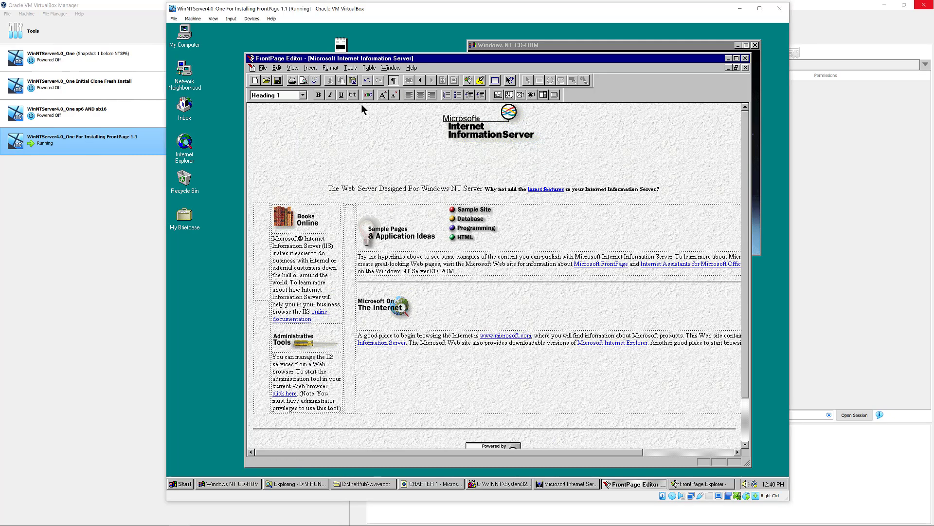
type("Hello YouTube!!!!")
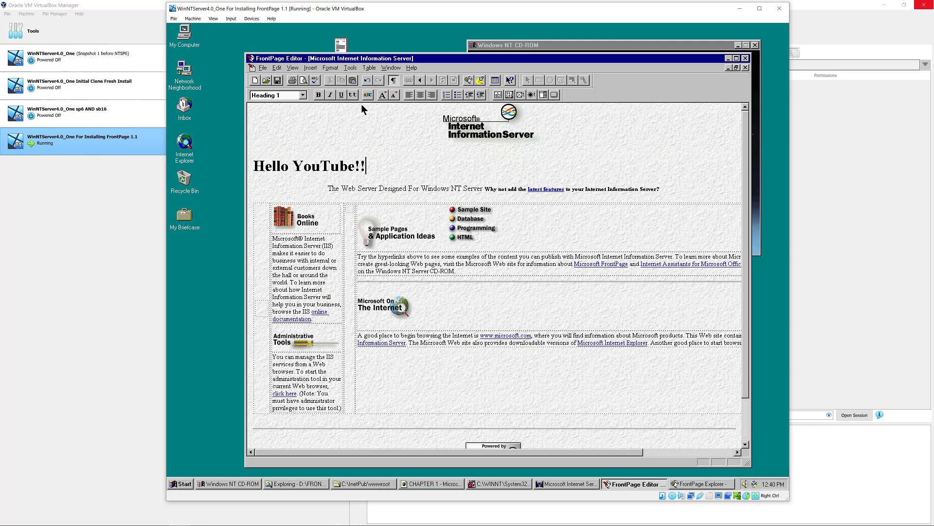
- Try saving the page with its existing title and URL, then dismiss the no open Web warning
left_click(277, 82)
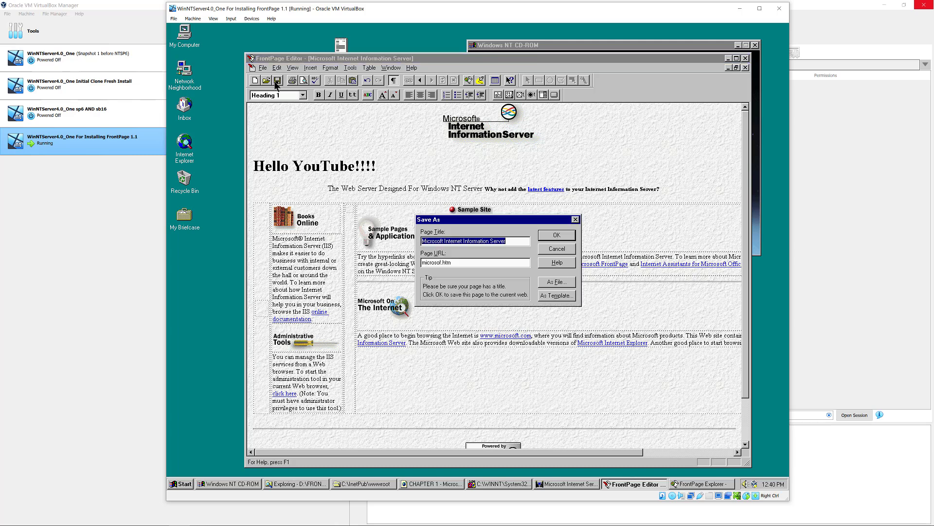
left_click(546, 237)
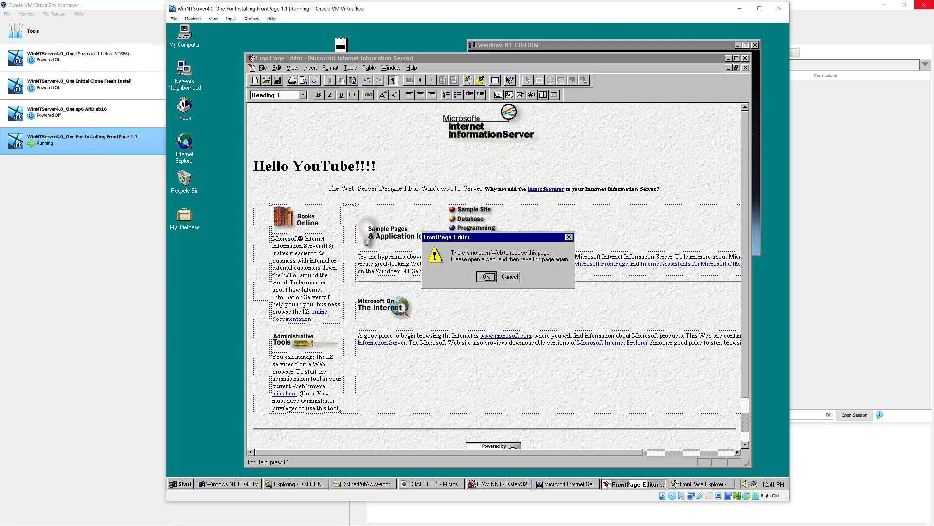
key("Return")
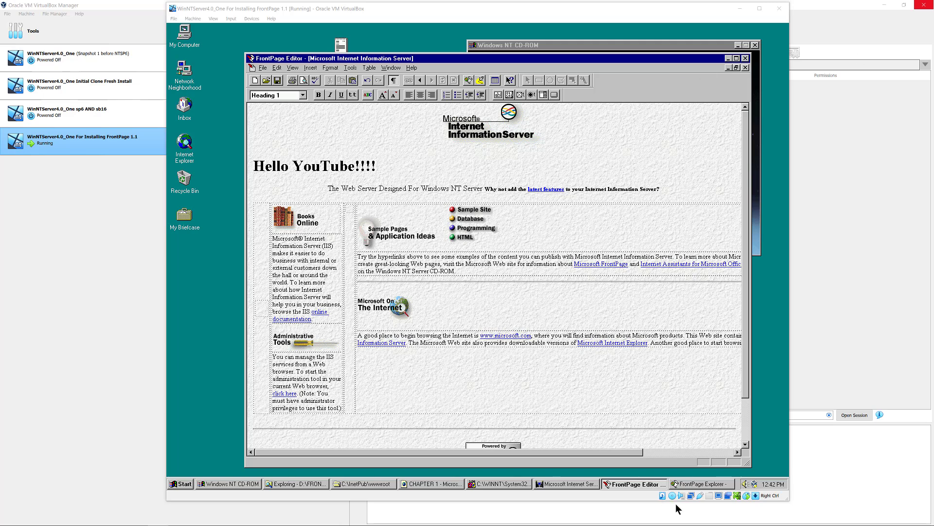
- Raise the empty FrontPage Explorer window over the Editor and nudge it up and left
left_click(706, 483)
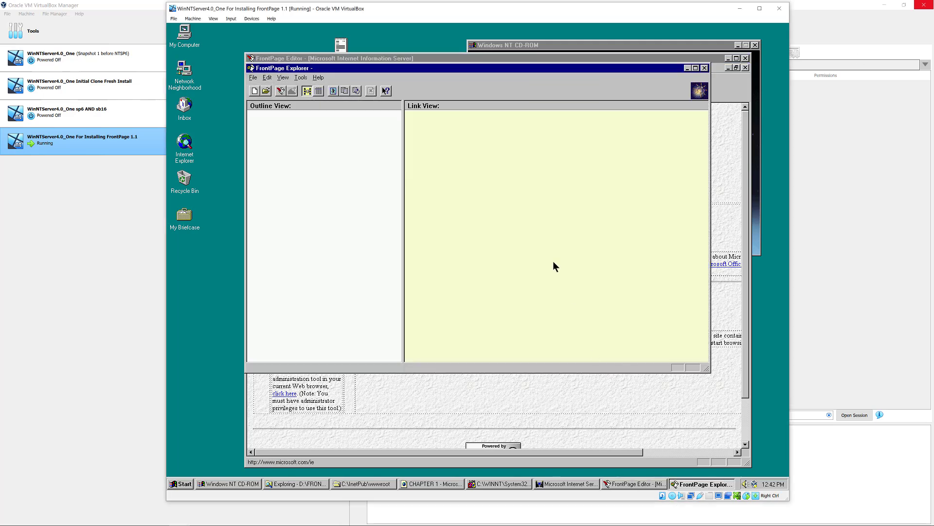
left_click_drag(644, 68, 634, 54)
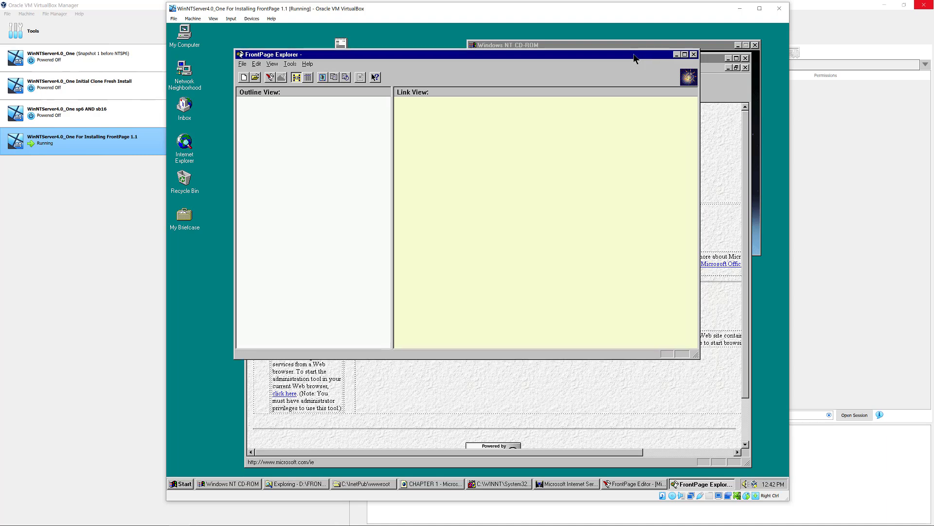